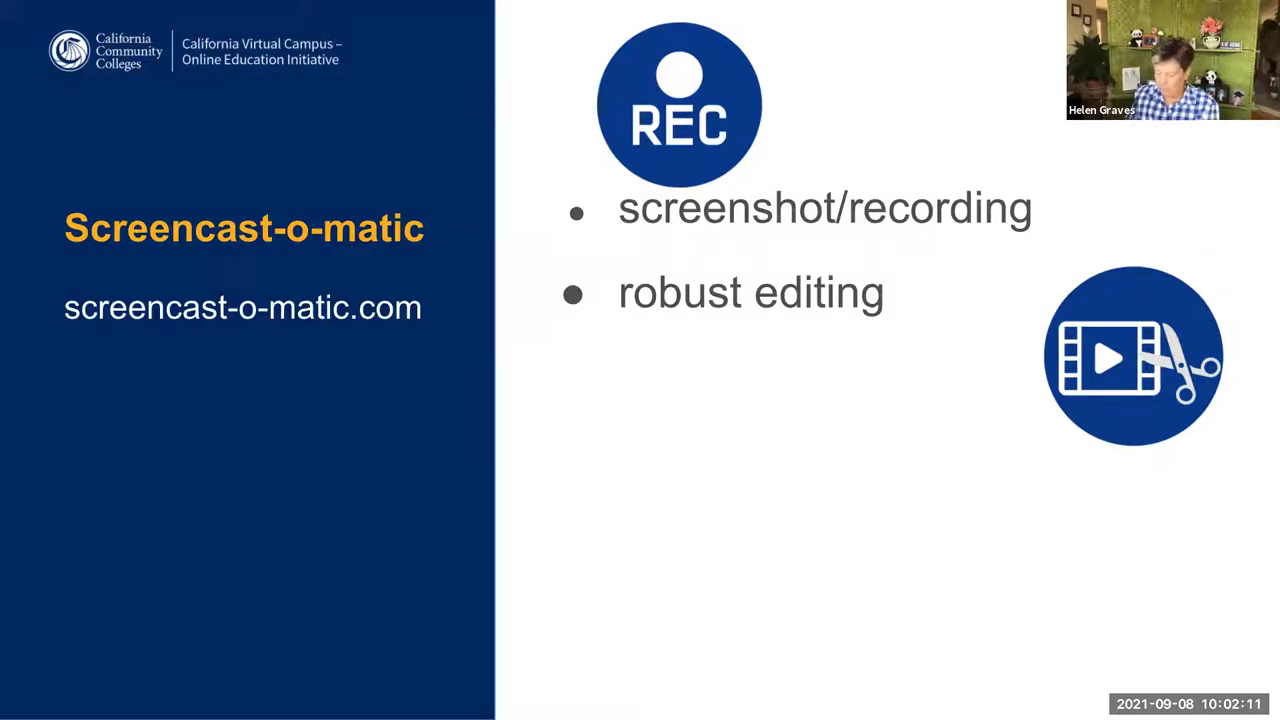
- Leave the slide show, switch to the Screencast-O-Matic videos page in Chrome and open the account menu
key(Right)
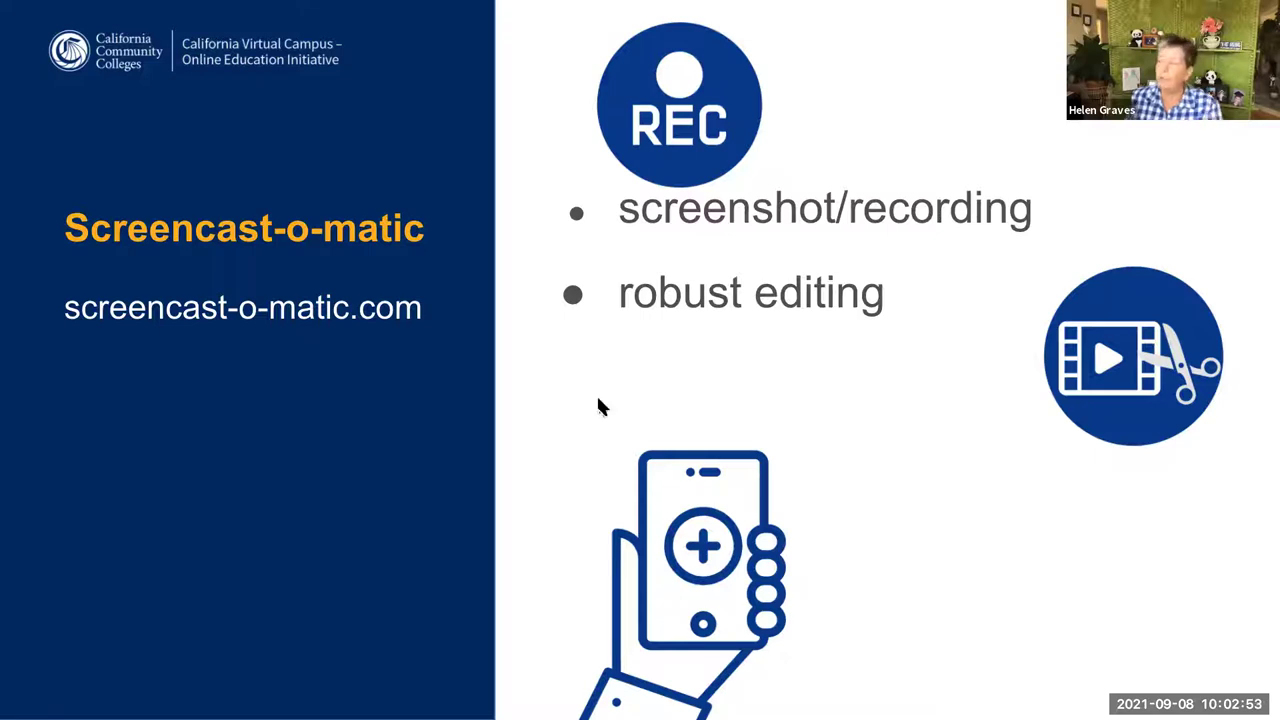
key(Escape)
key(ctrl+Up)
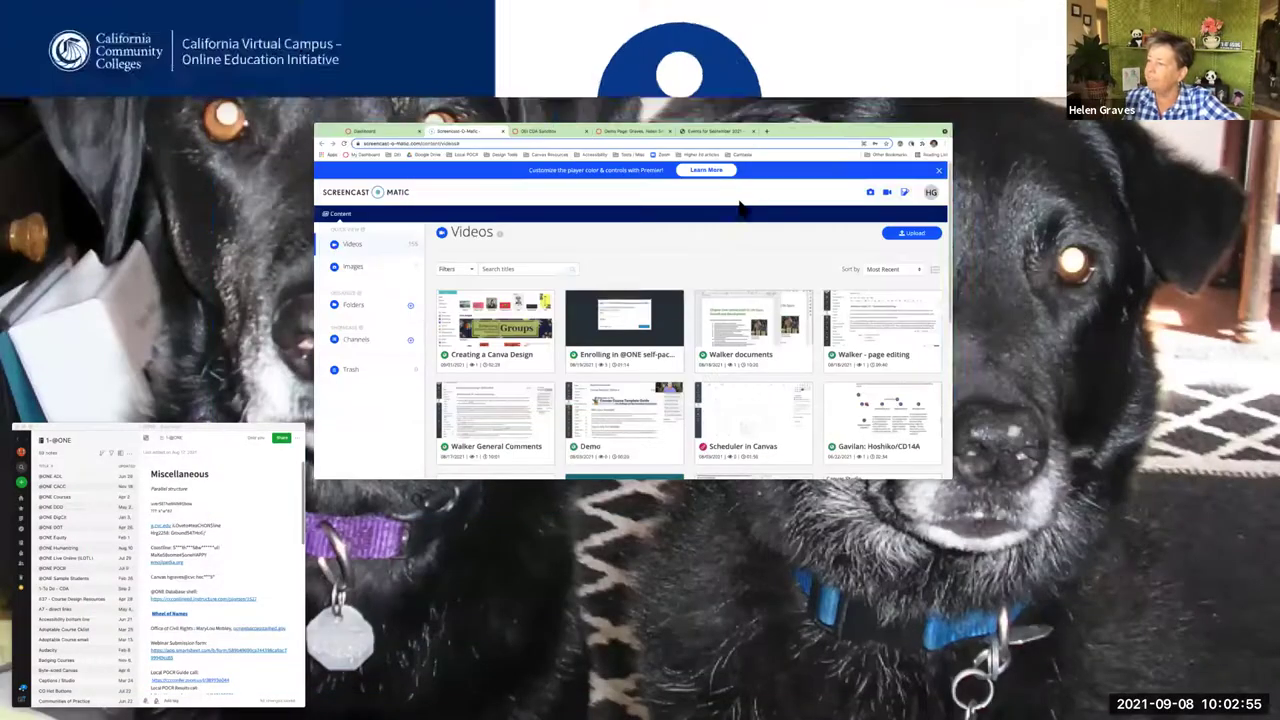
click(722, 236)
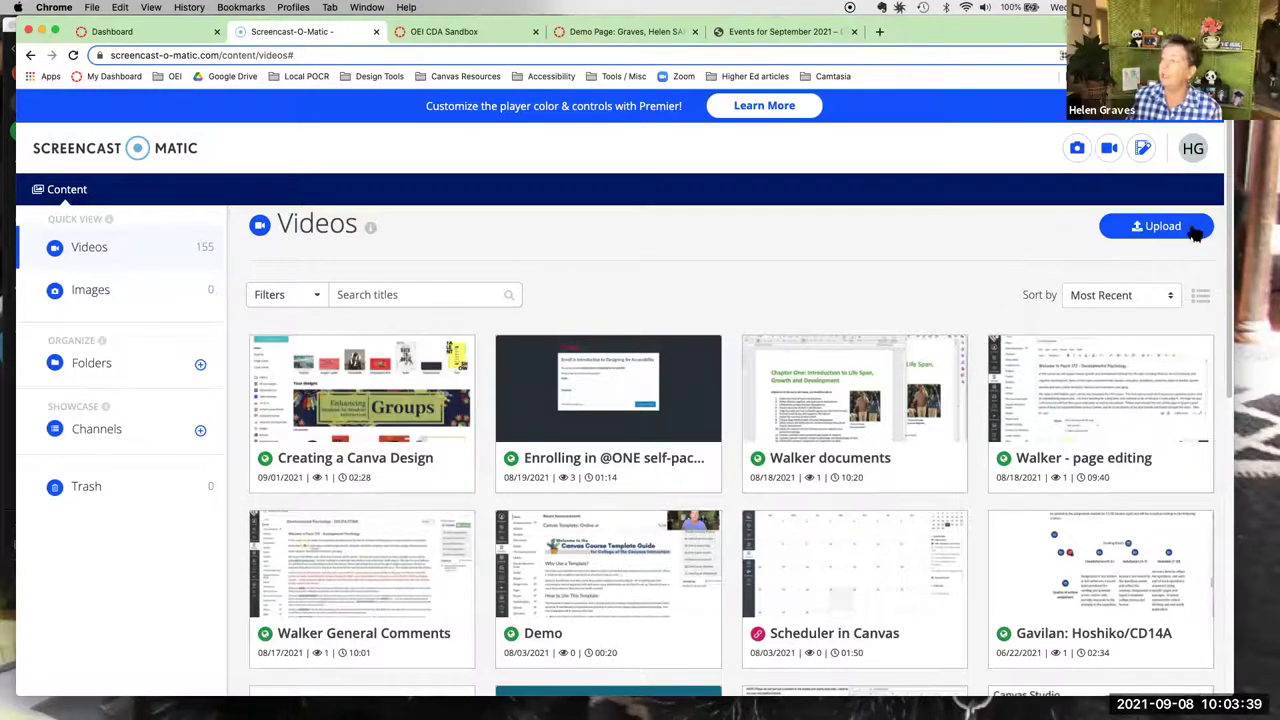
click(1193, 150)
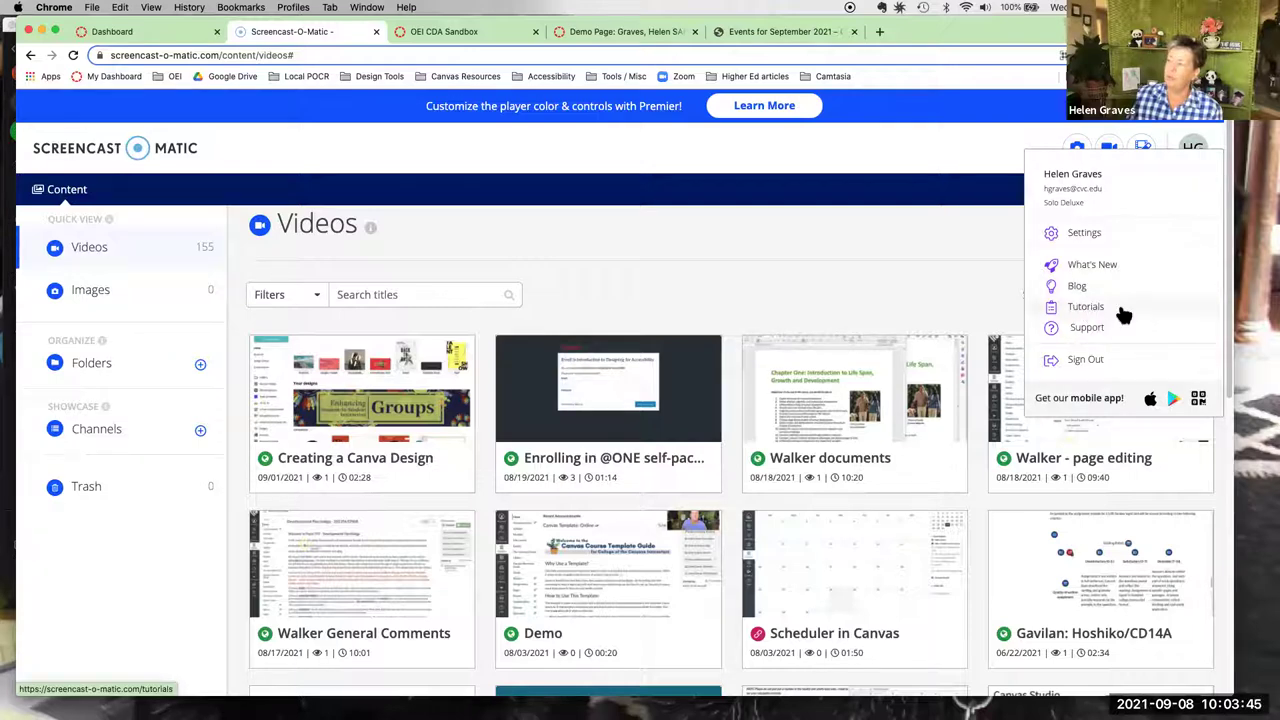
- Load the screencast-o-matic.com home page in a new browser tab
click(879, 33)
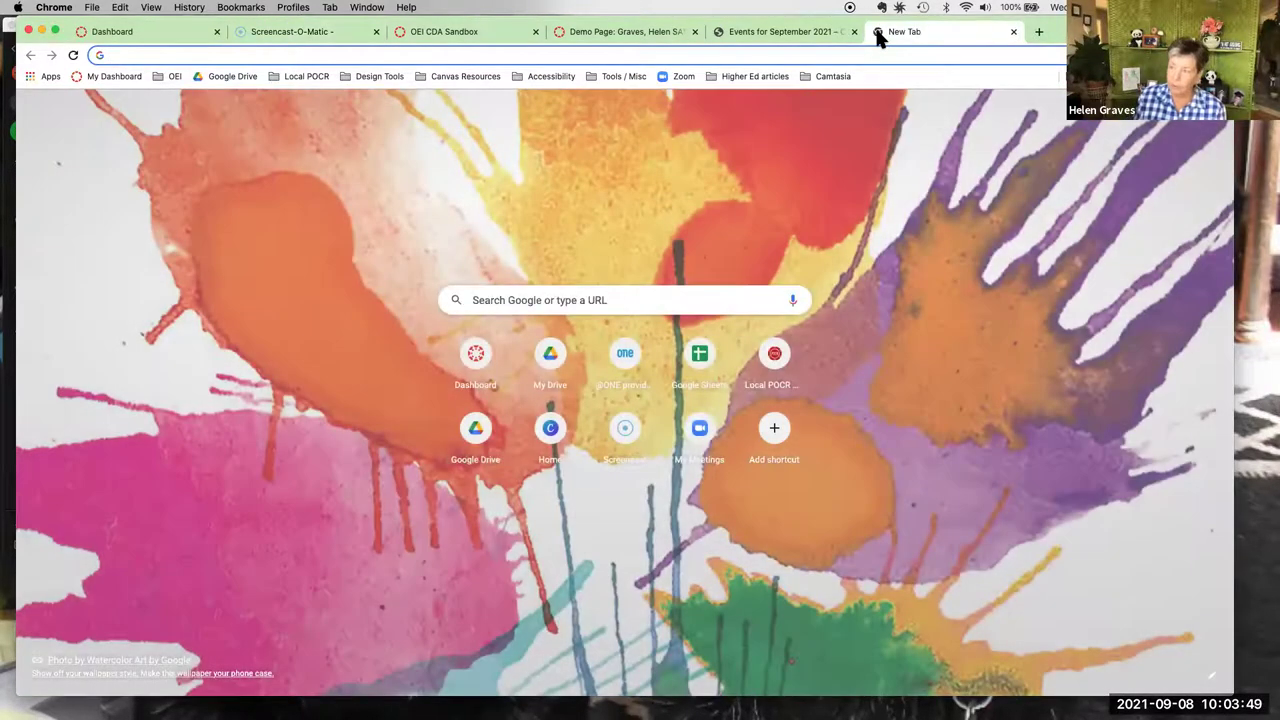
text(screencast-o-matic.com)
key(Return)
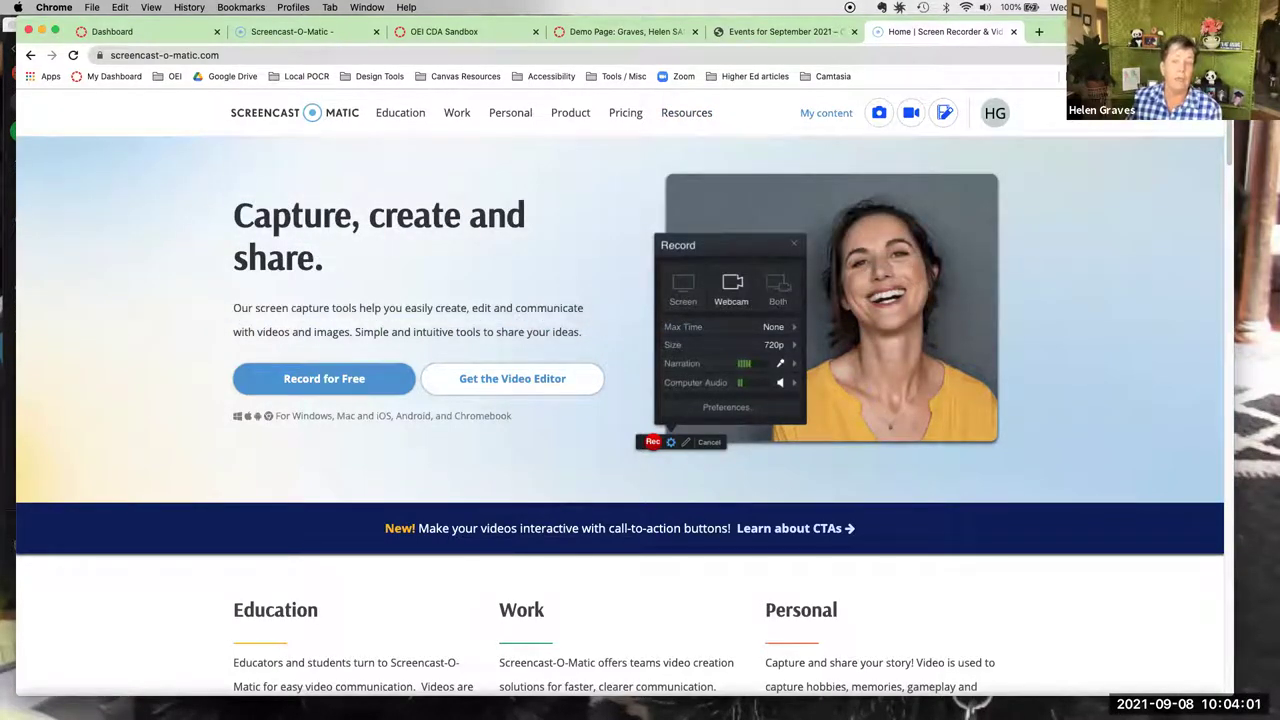
- Return to the Screencast-O-Matic videos page, dismissing the account menu, and launch the screen recorder
click(313, 28)
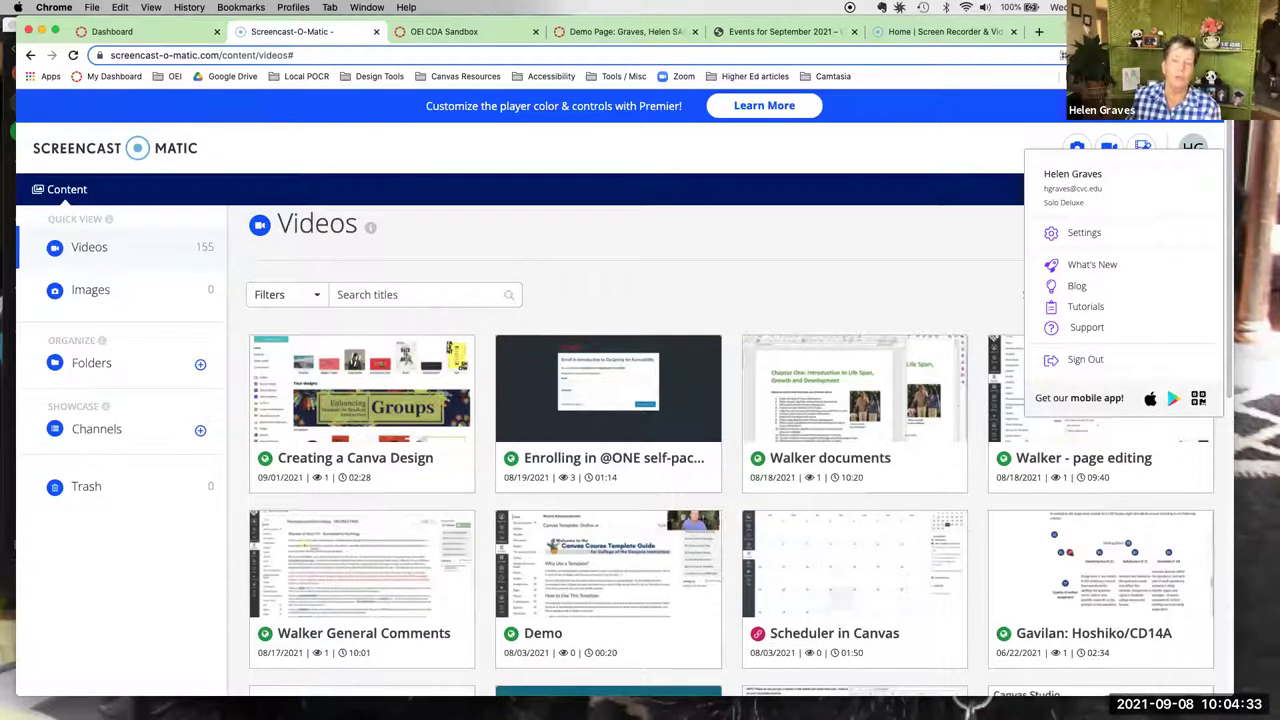
click(964, 253)
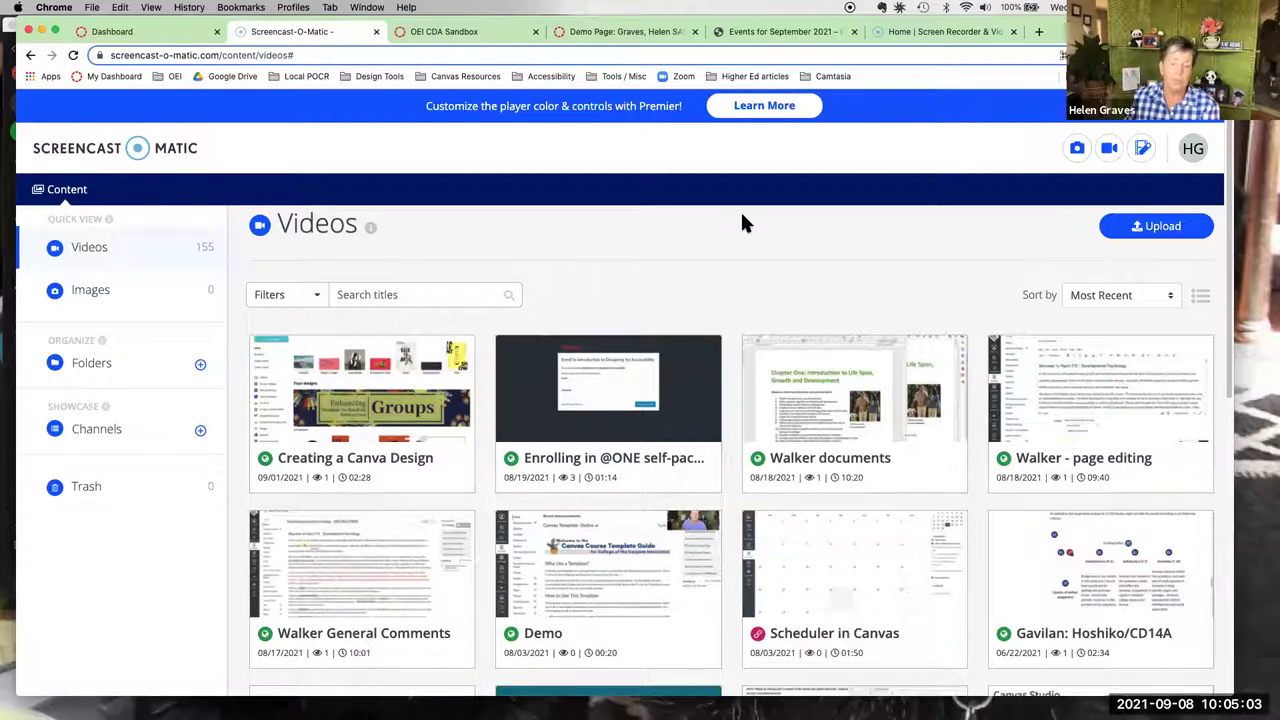
click(1110, 150)
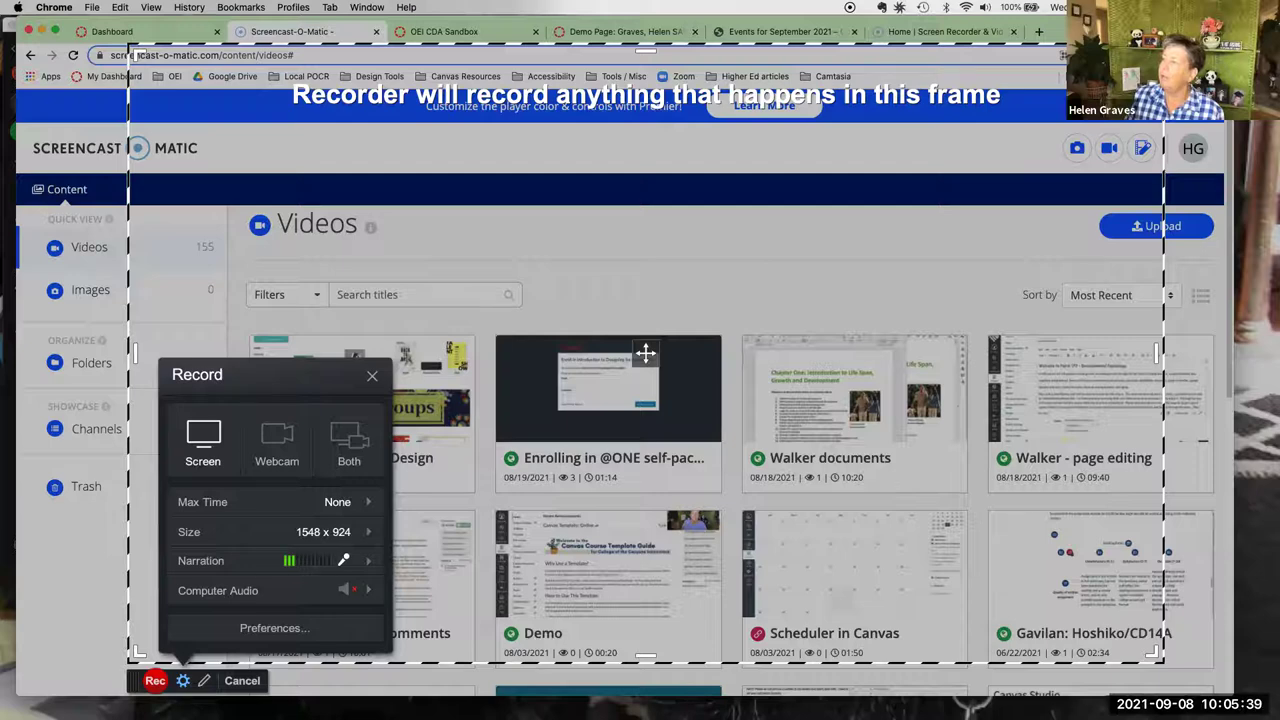
- Resize and reposition the recording frame at 1524 x 914 over the page, and set the recorder to capture both screen and webcam
drag(1161, 46, 1148, 88)
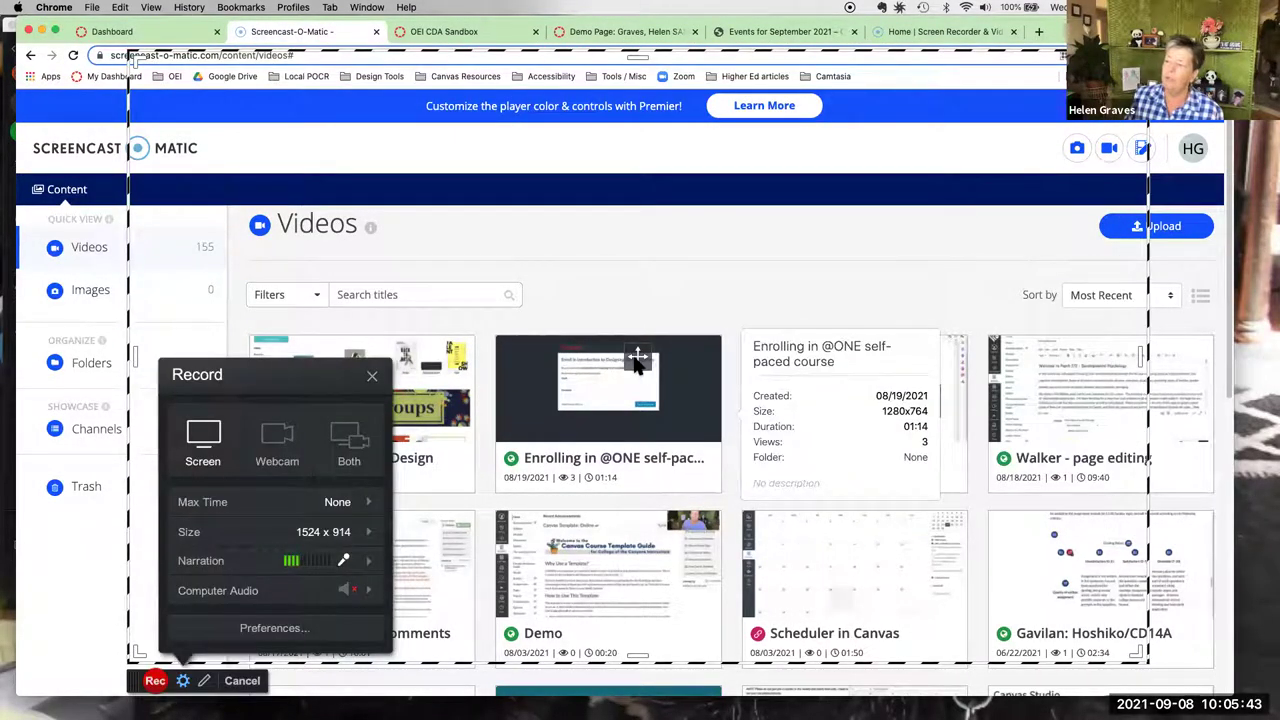
drag(637, 357, 676, 326)
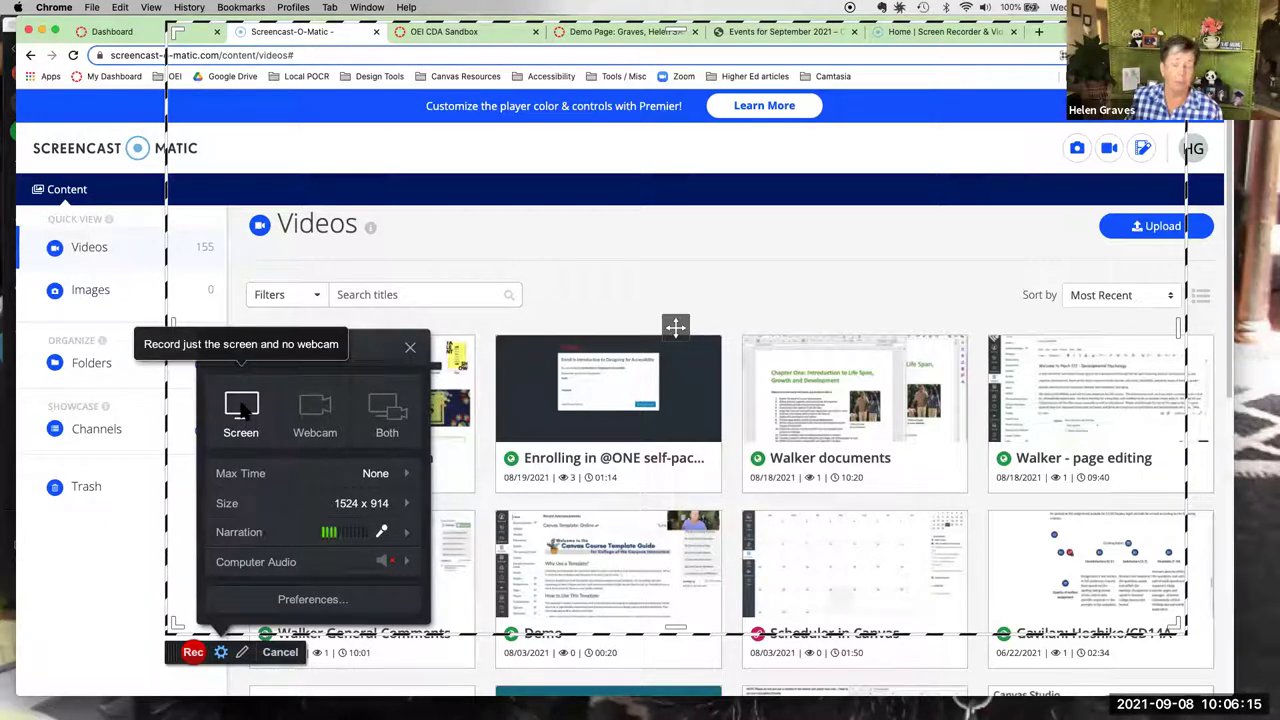
click(315, 410)
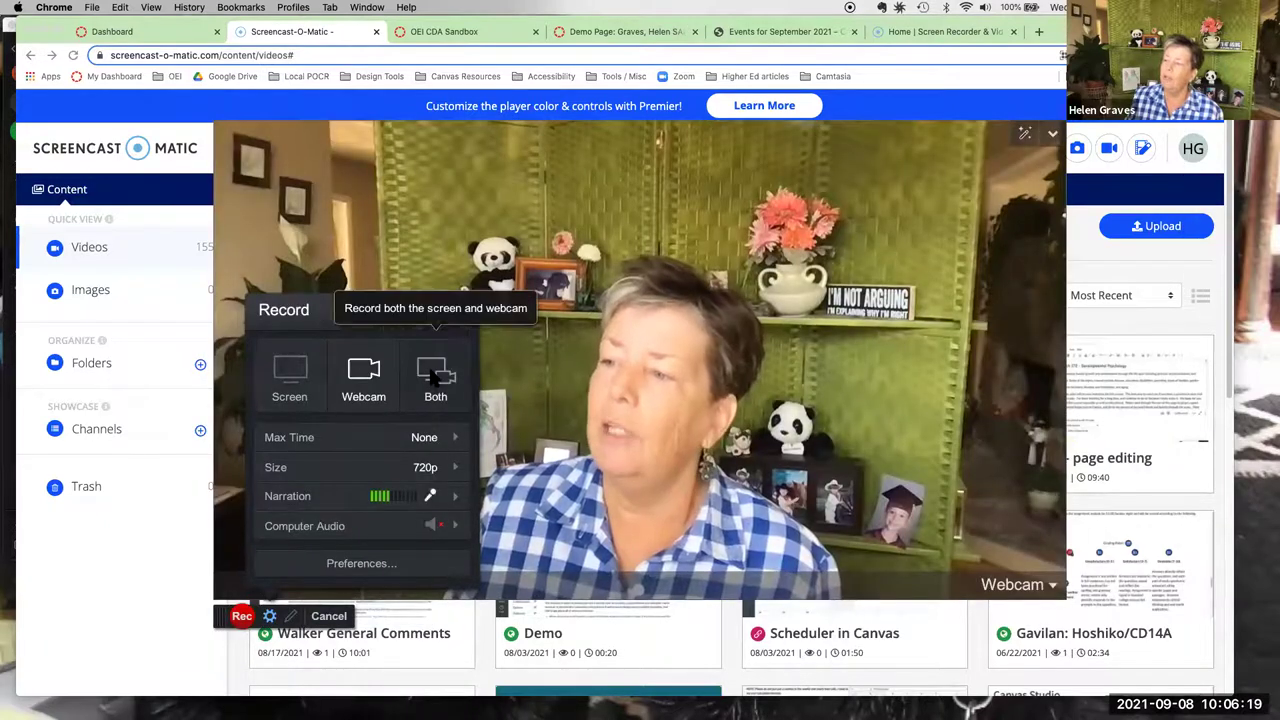
click(434, 374)
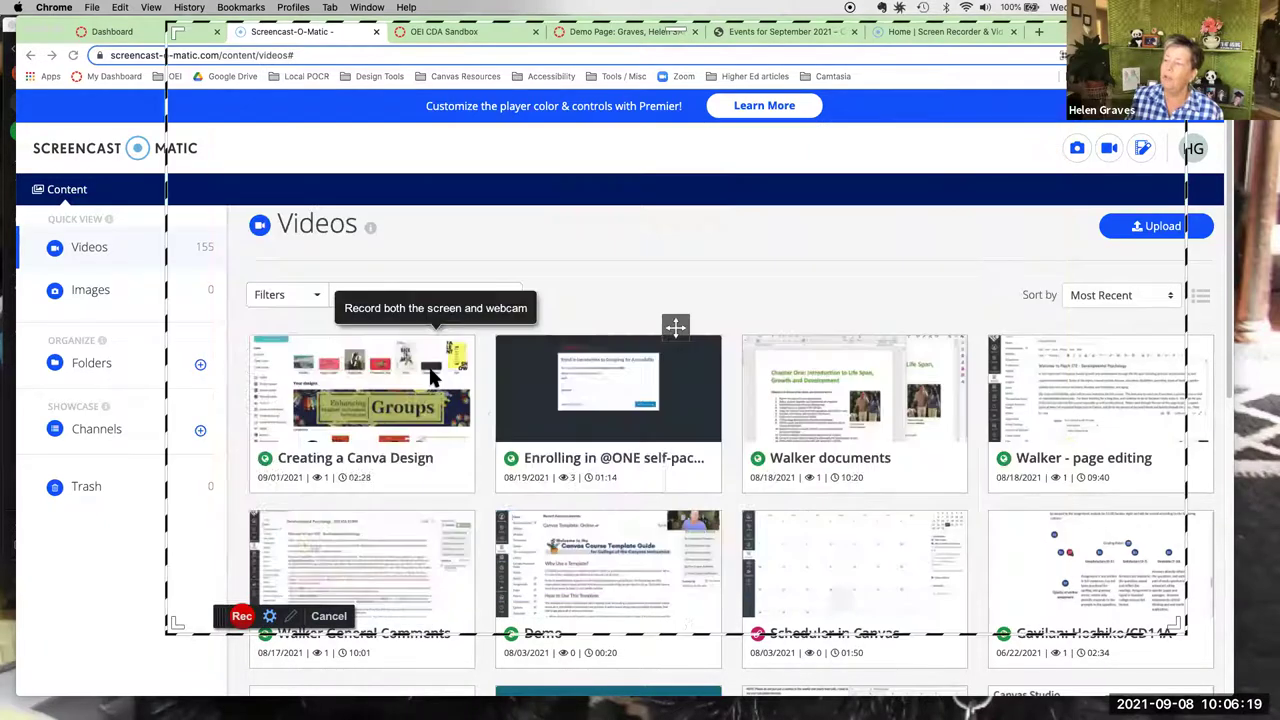
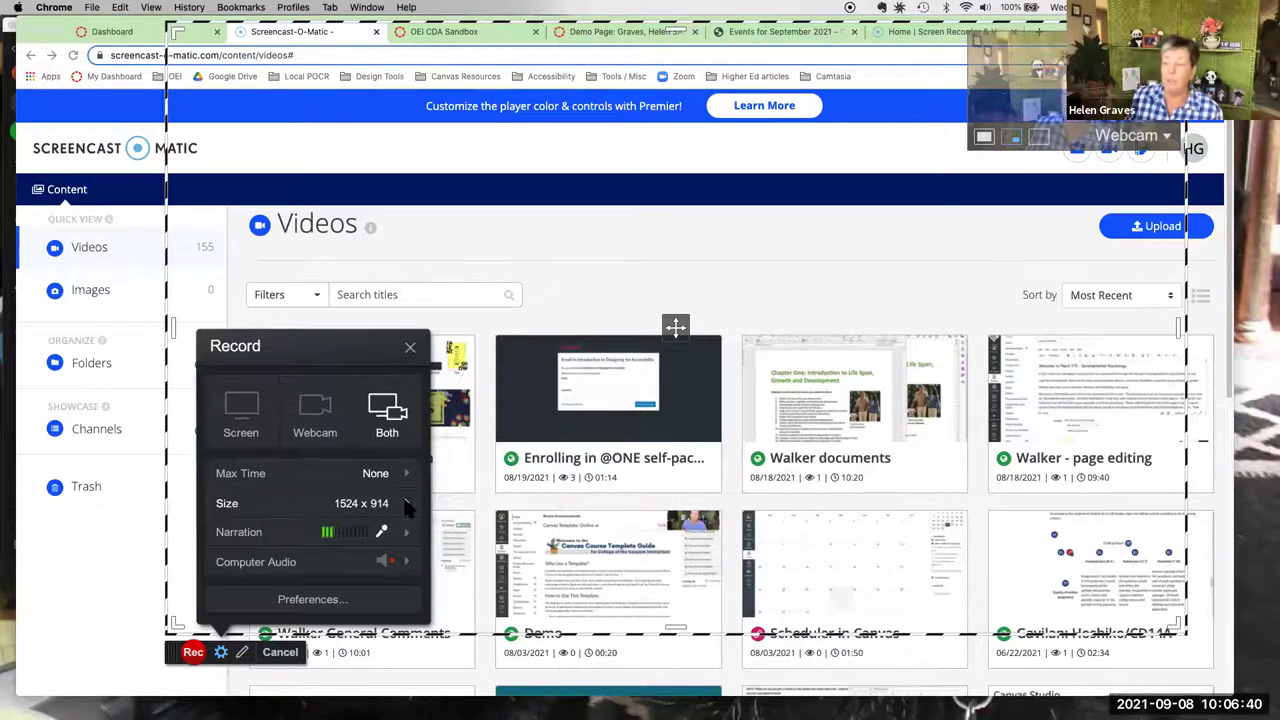
- Look over the recording size presets and choose Default Audio Device as the narration microphone
click(406, 505)
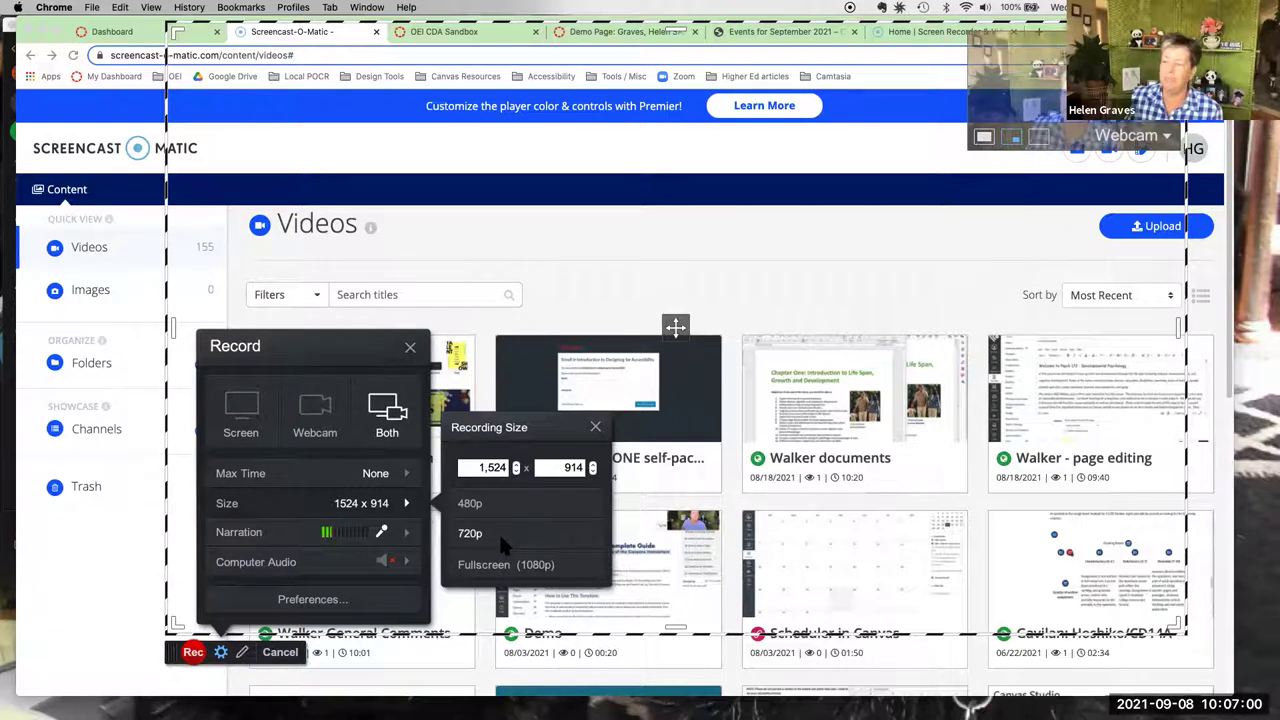
click(406, 537)
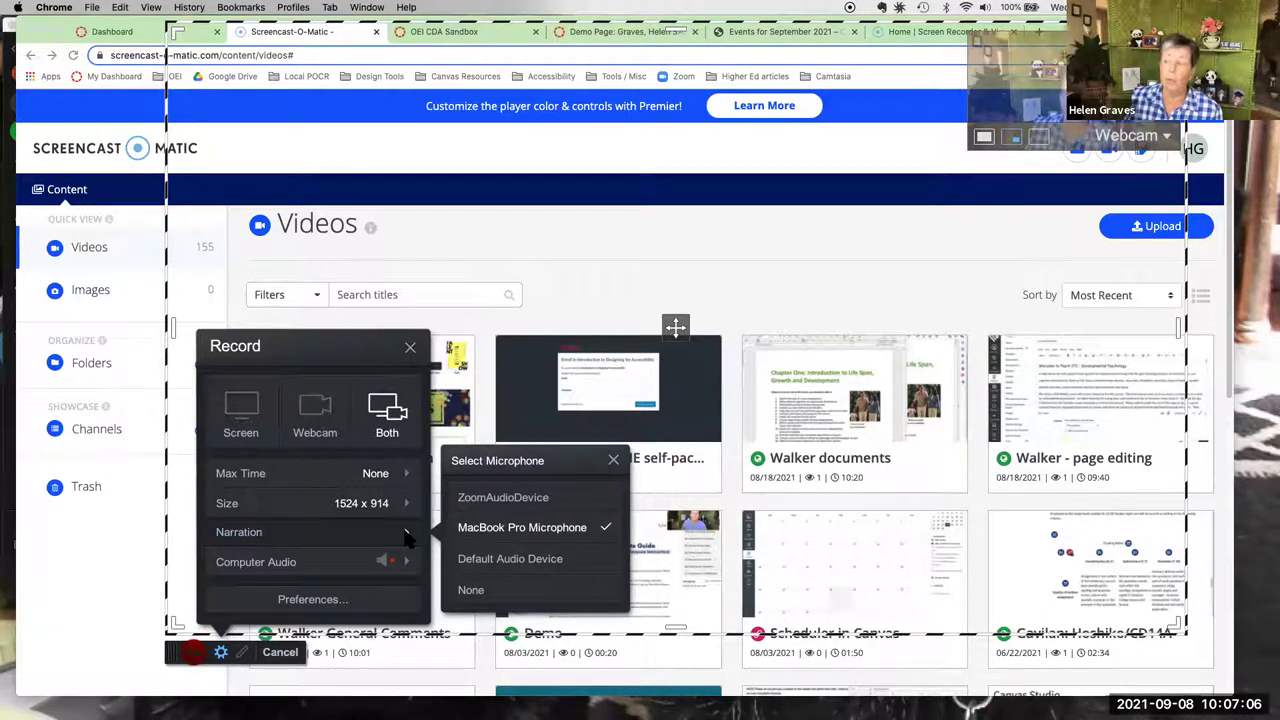
click(502, 556)
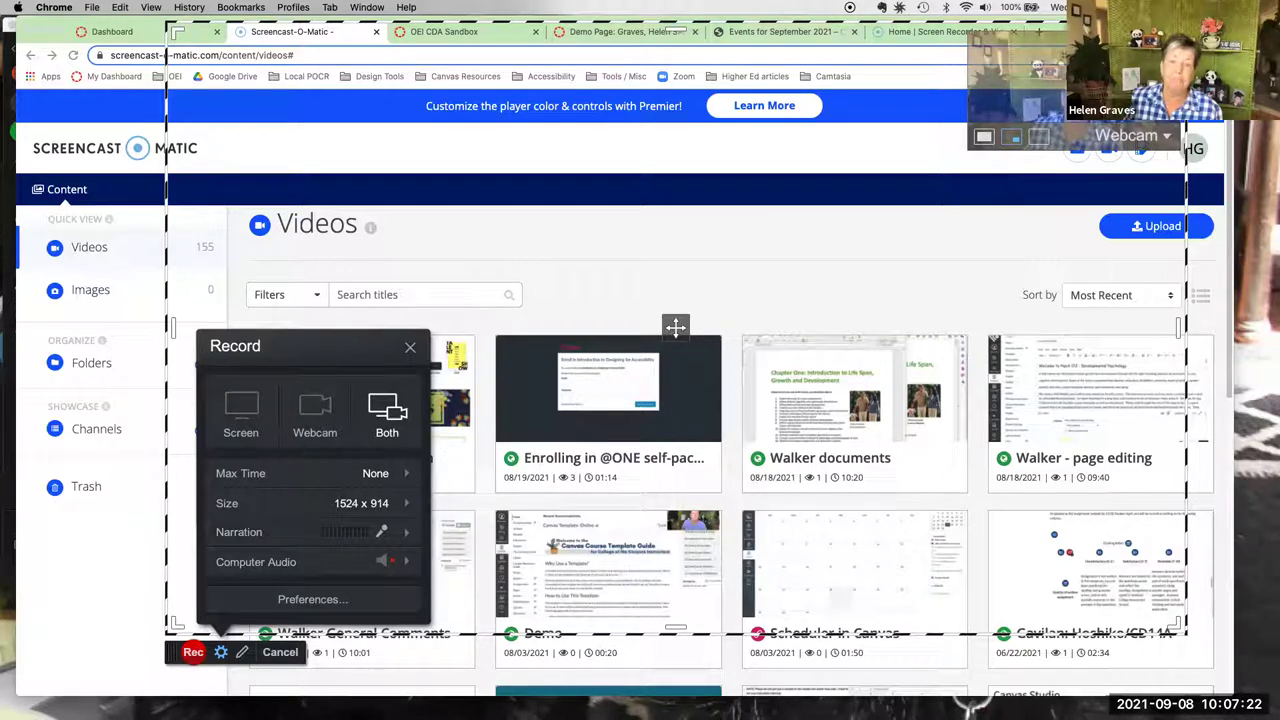
- Review the computer audio option and the recorder preferences, accepting the preferences as they are
click(405, 565)
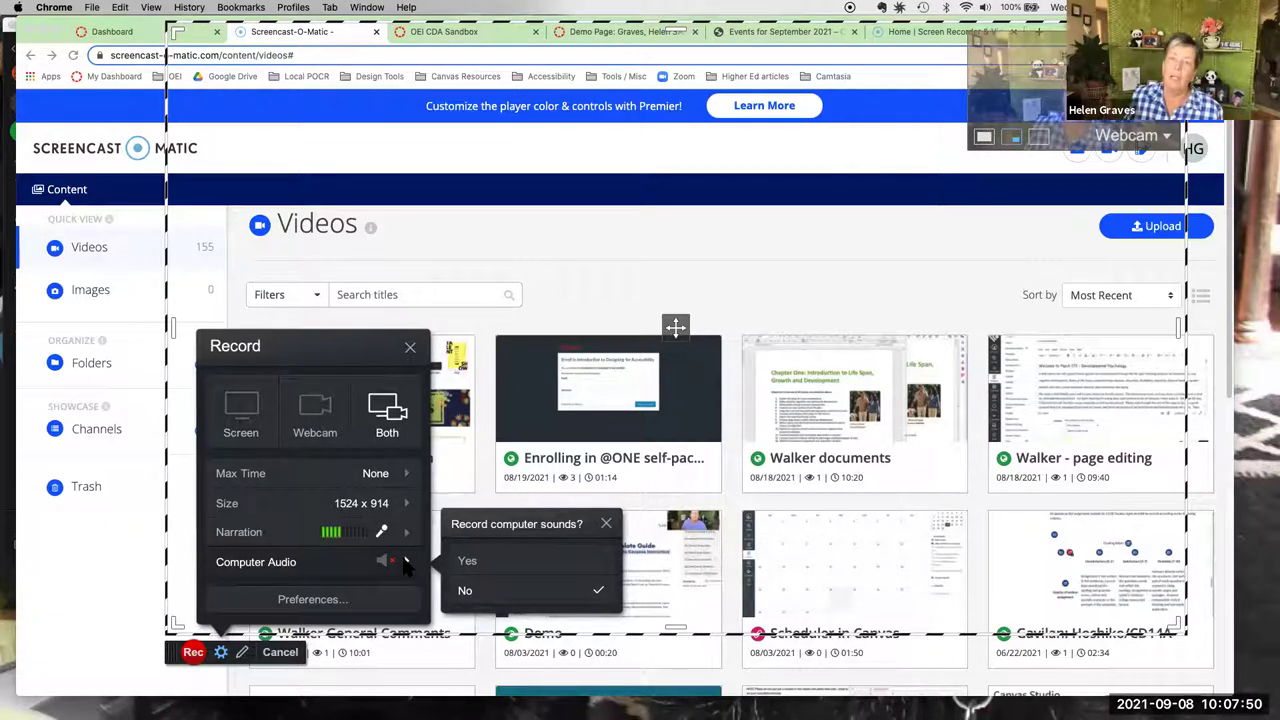
click(352, 603)
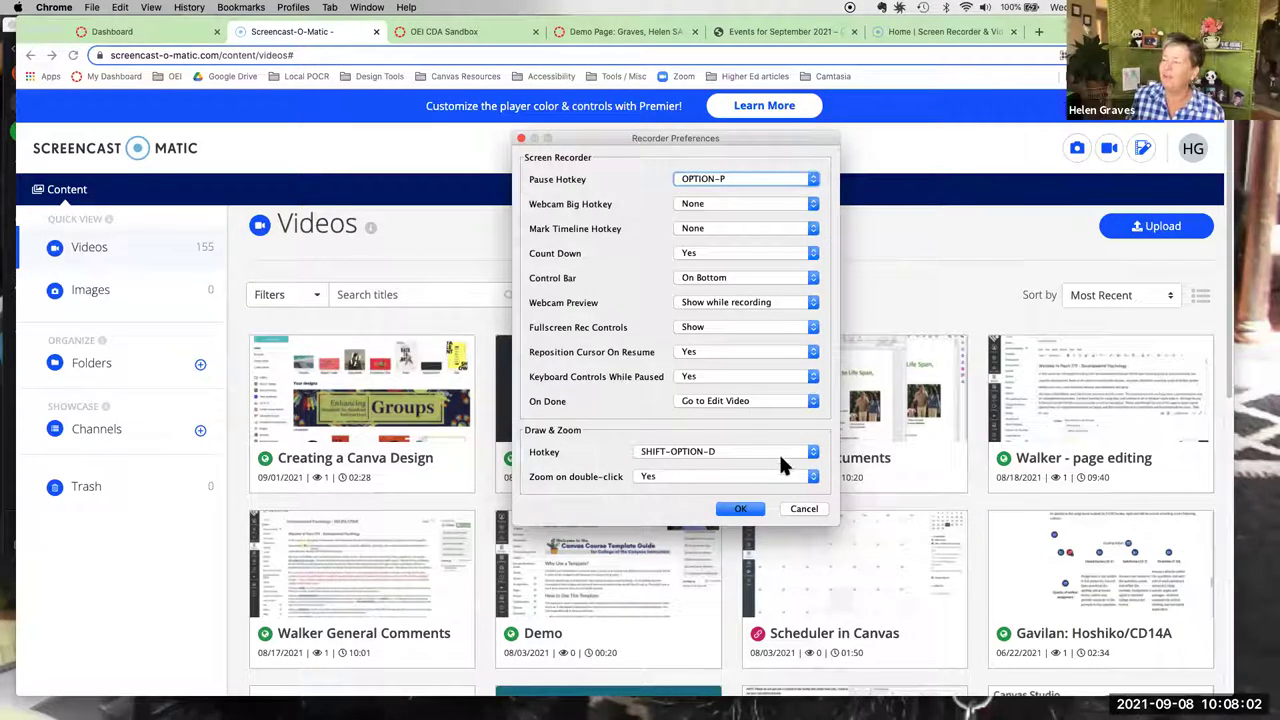
click(750, 510)
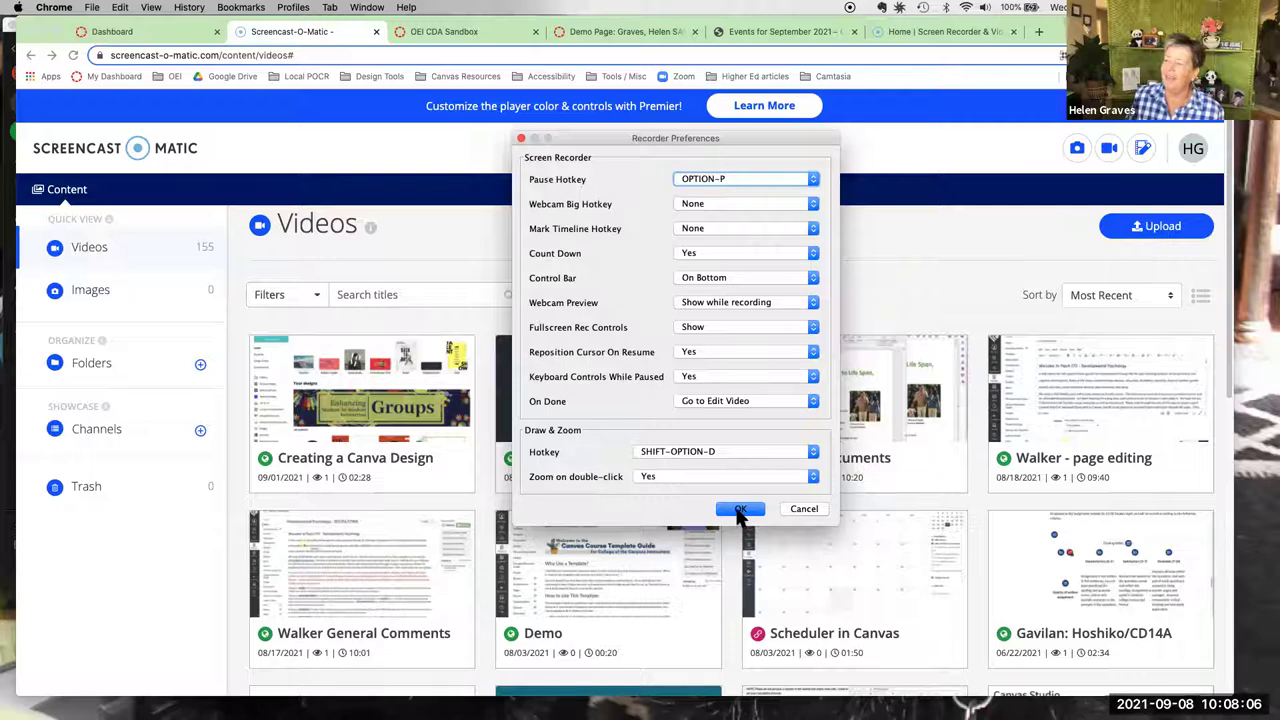
click(740, 510)
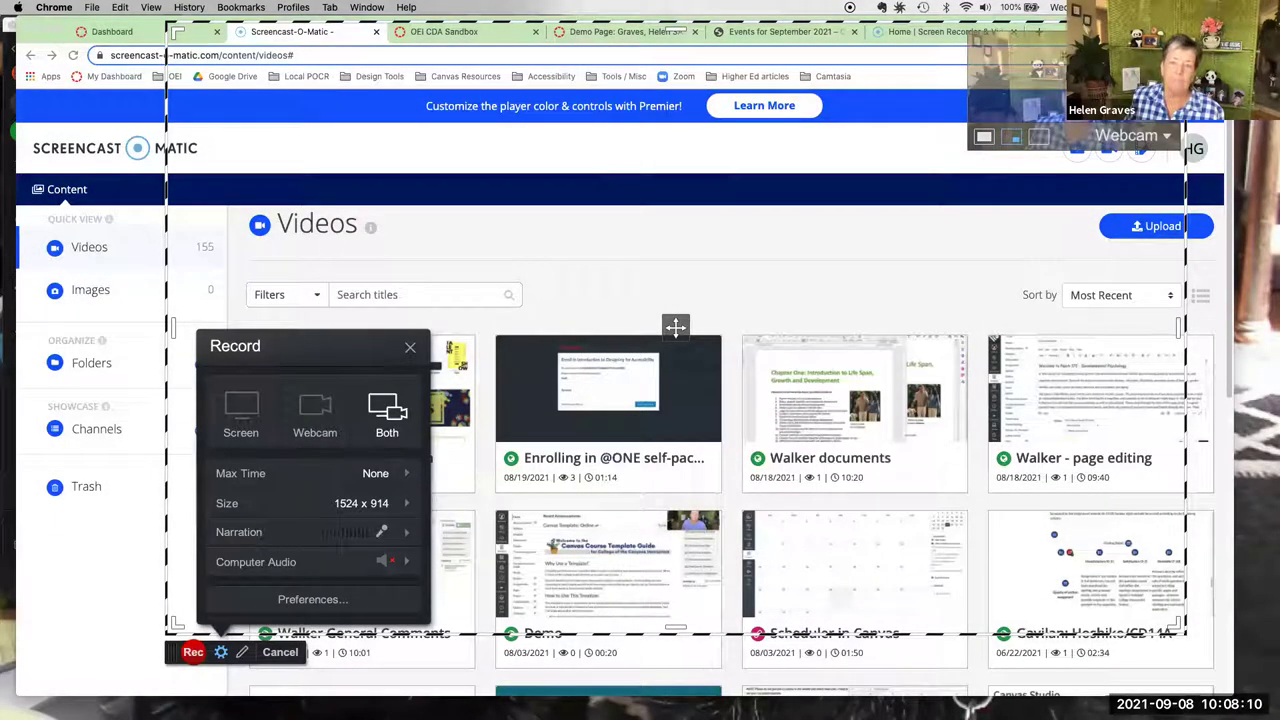
- Start recording the screen with the webcam and pause after about 5 seconds
click(193, 652)
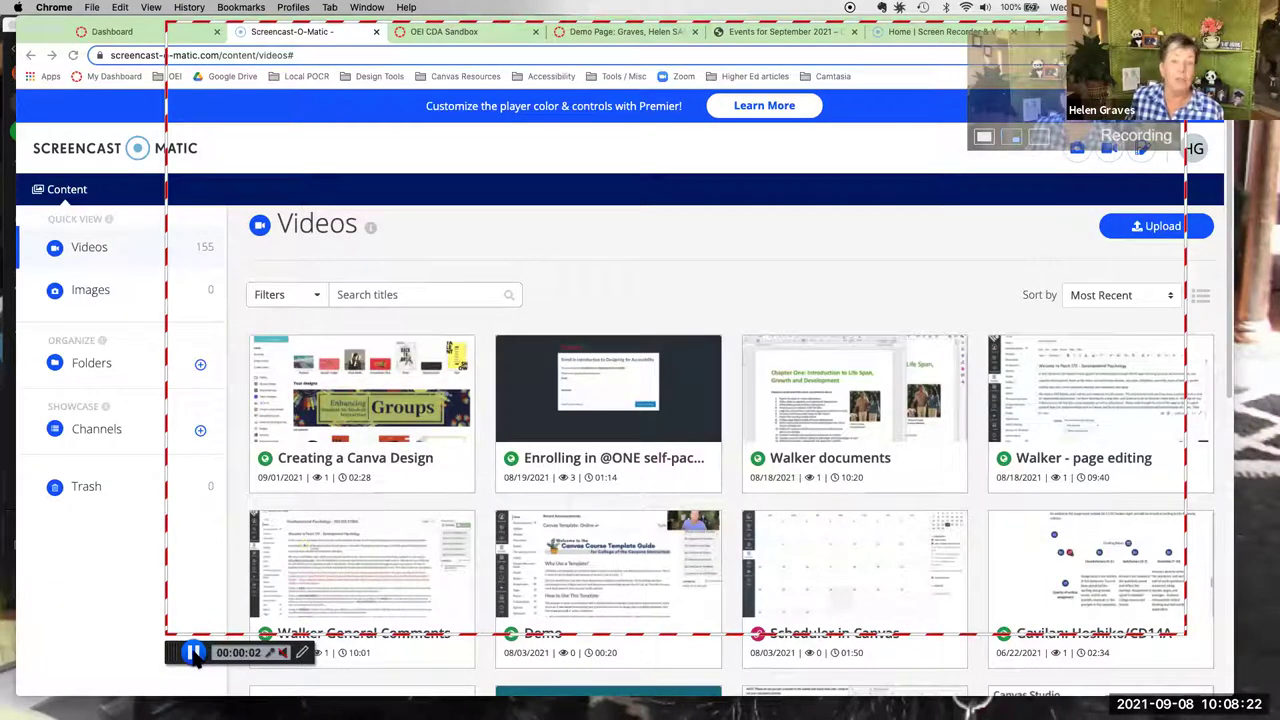
click(193, 655)
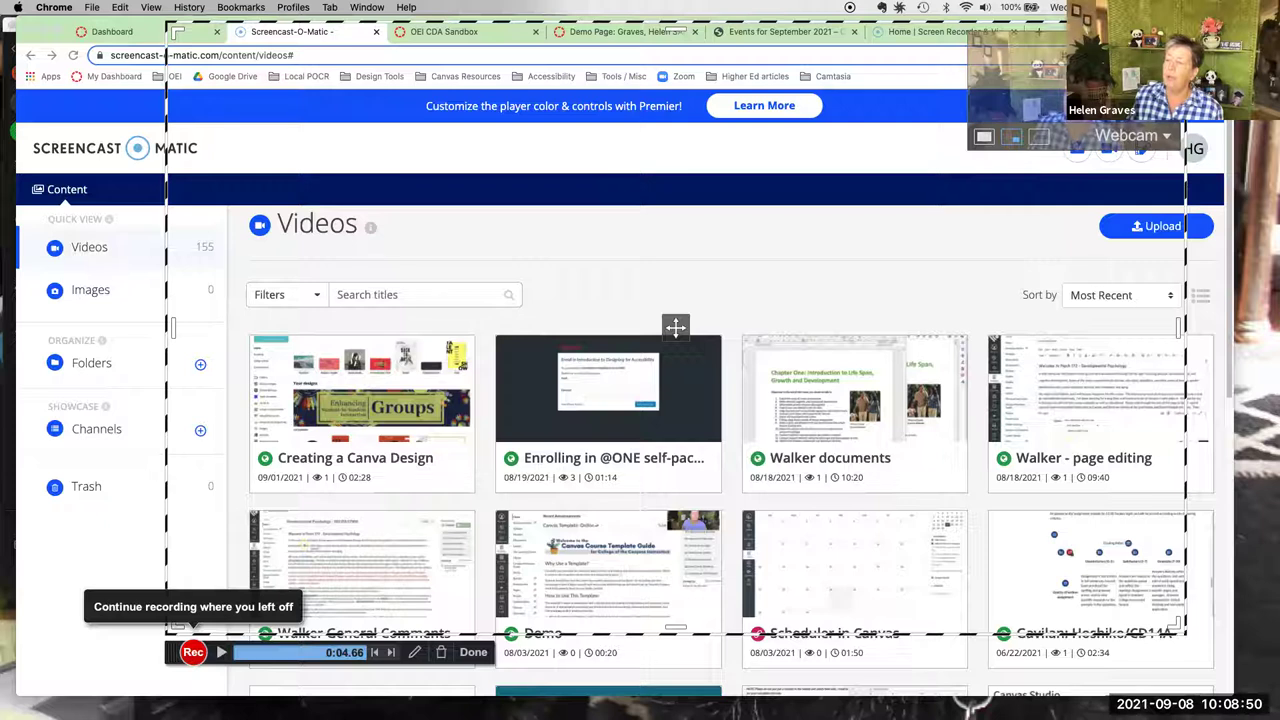
- Turn on Draw & Zoom and draw a red arrow from the title search box up toward the area beside the Videos heading
click(414, 652)
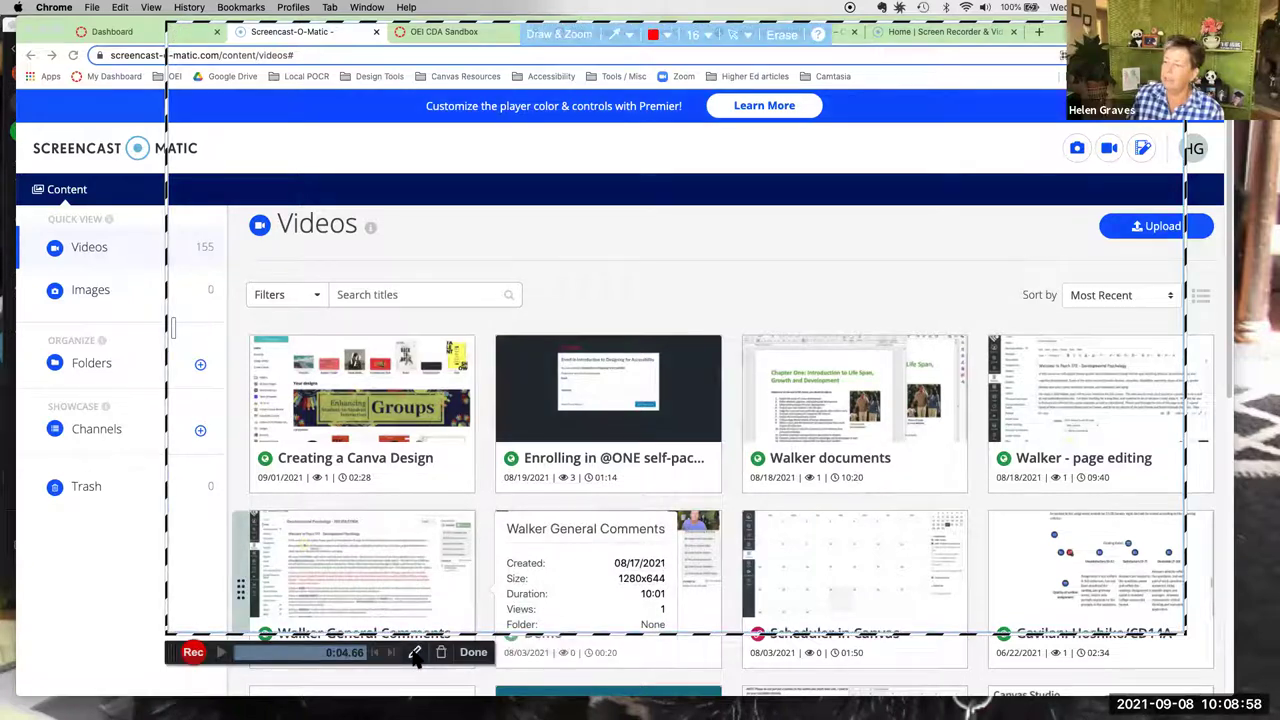
click(628, 30)
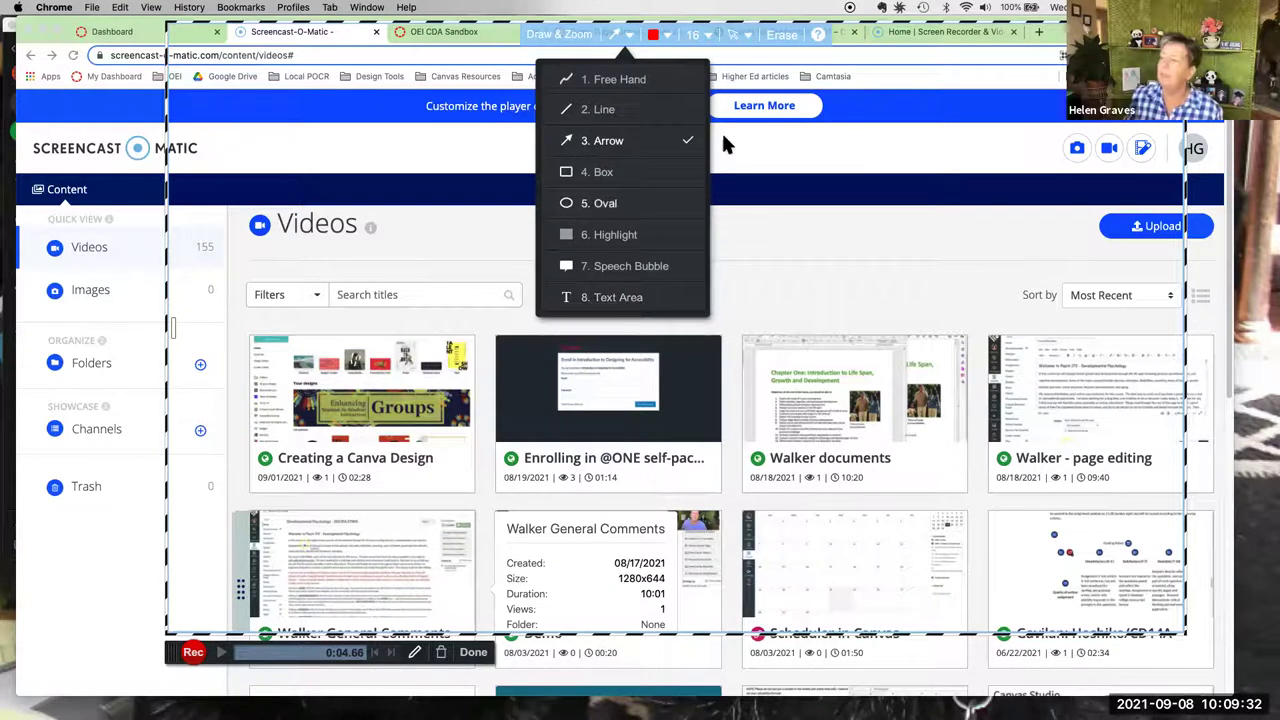
click(672, 24)
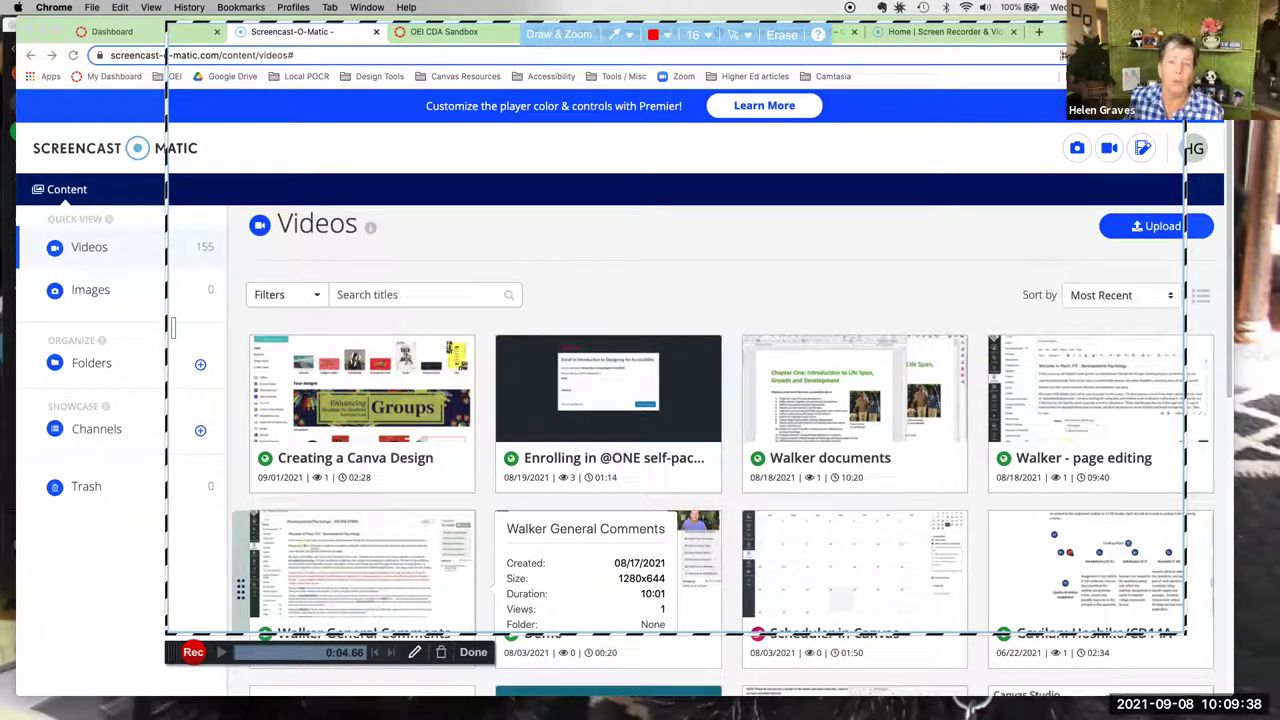
click(629, 35)
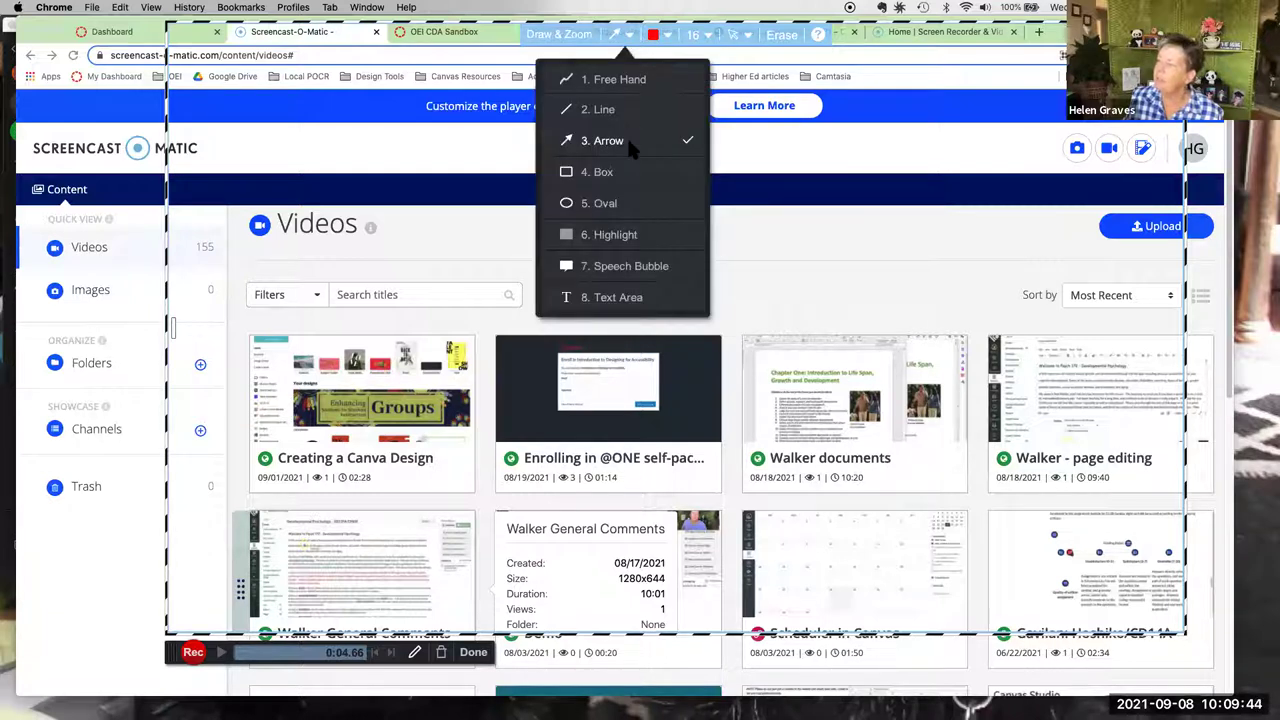
click(628, 141)
drag(414, 295, 549, 250)
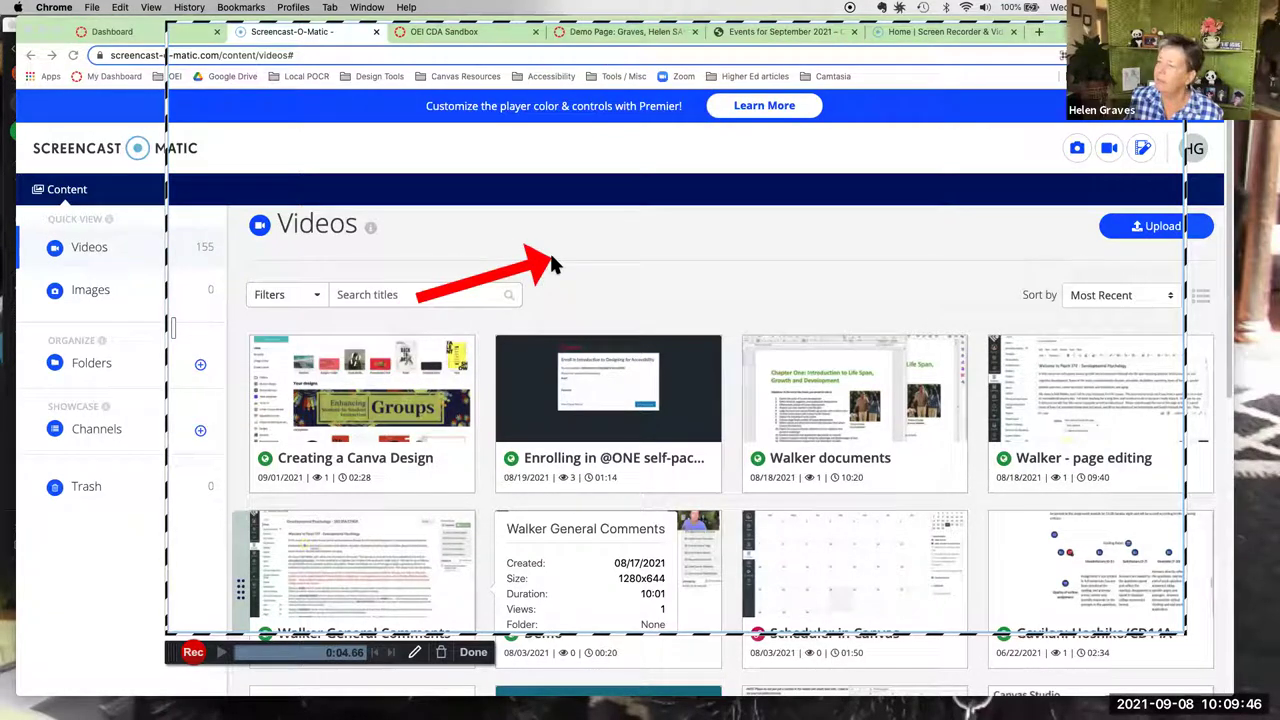
- Resume the recording with the arrow on the page and pause it again after about 2 seconds
click(193, 652)
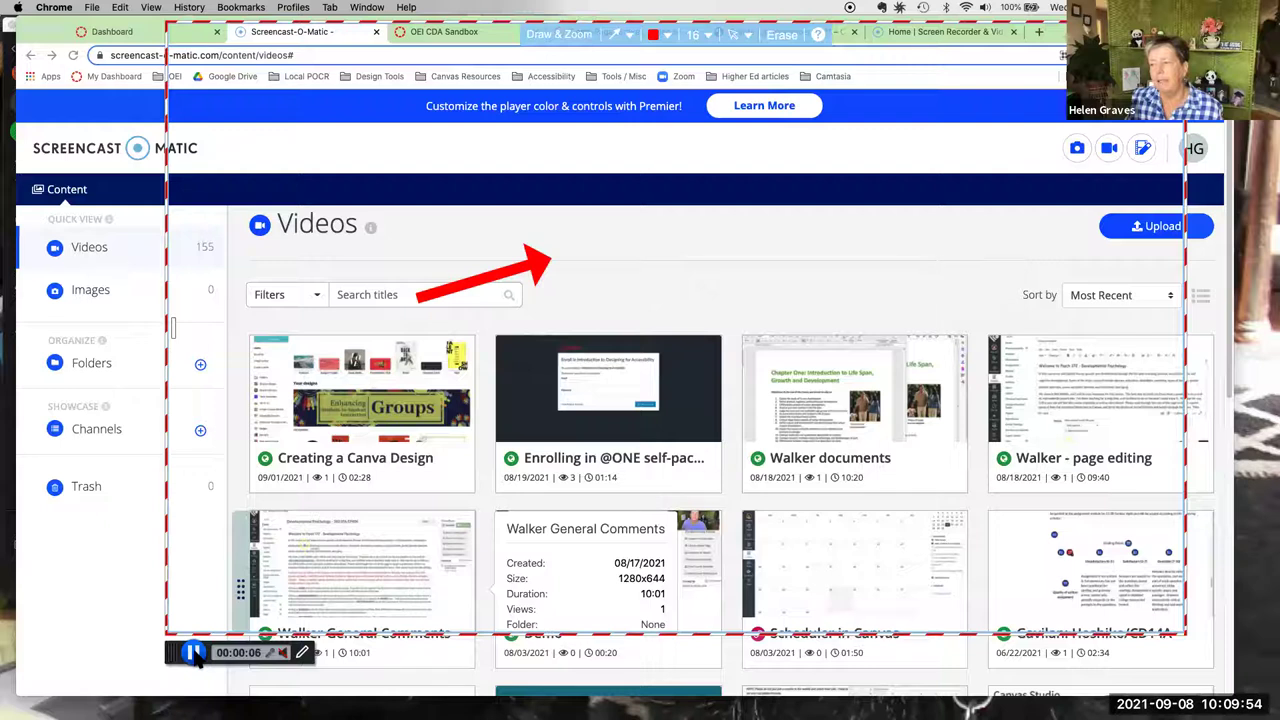
click(193, 653)
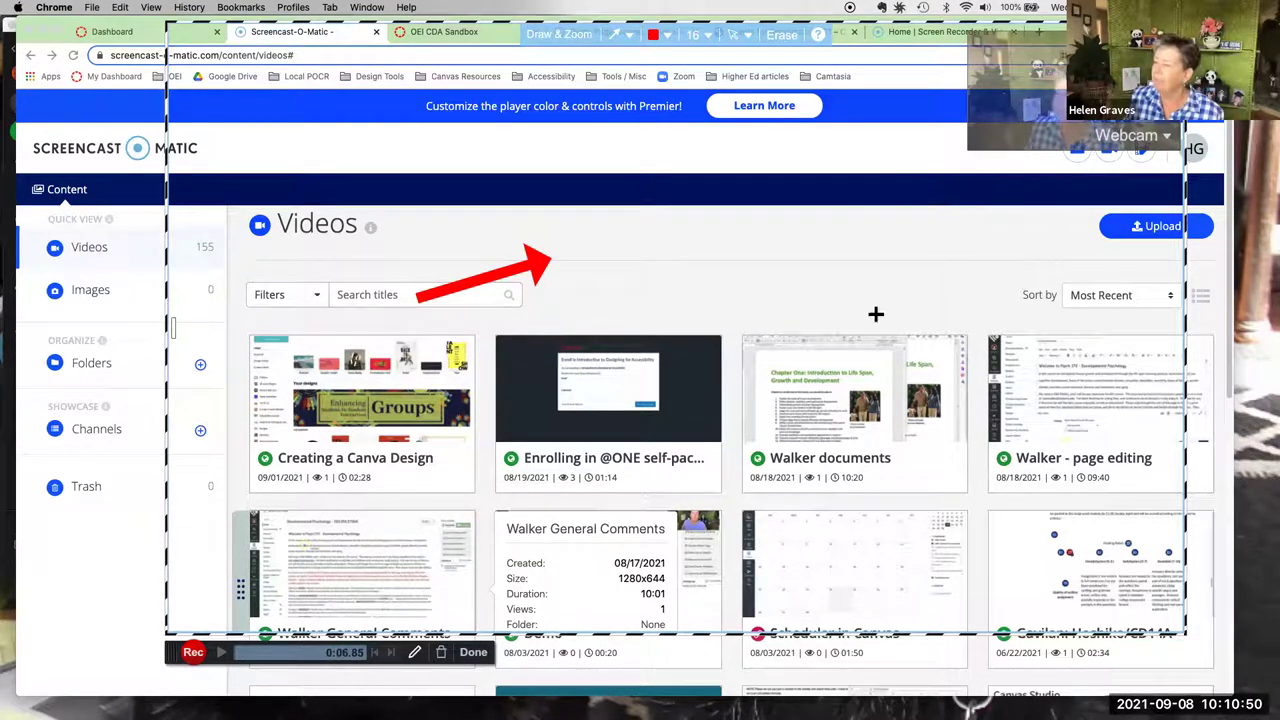
- Check the webcam device choices and turn off the Draw & Zoom tools
click(1167, 138)
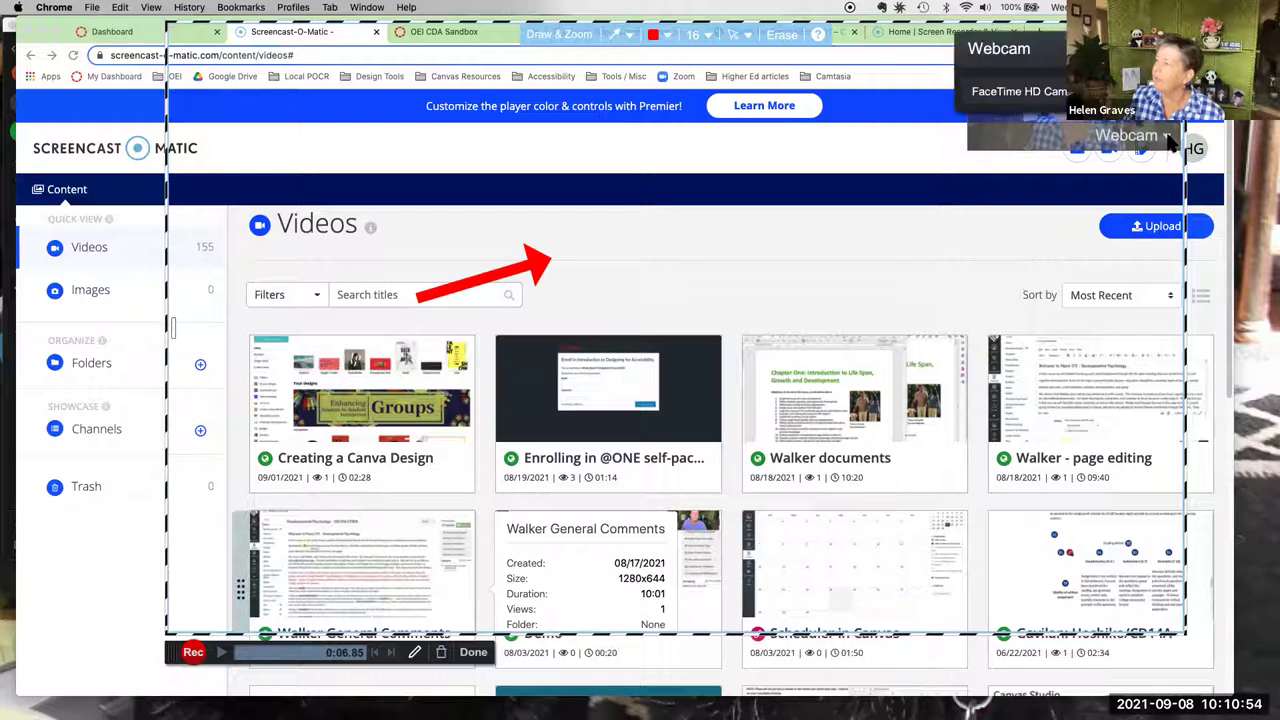
click(1170, 142)
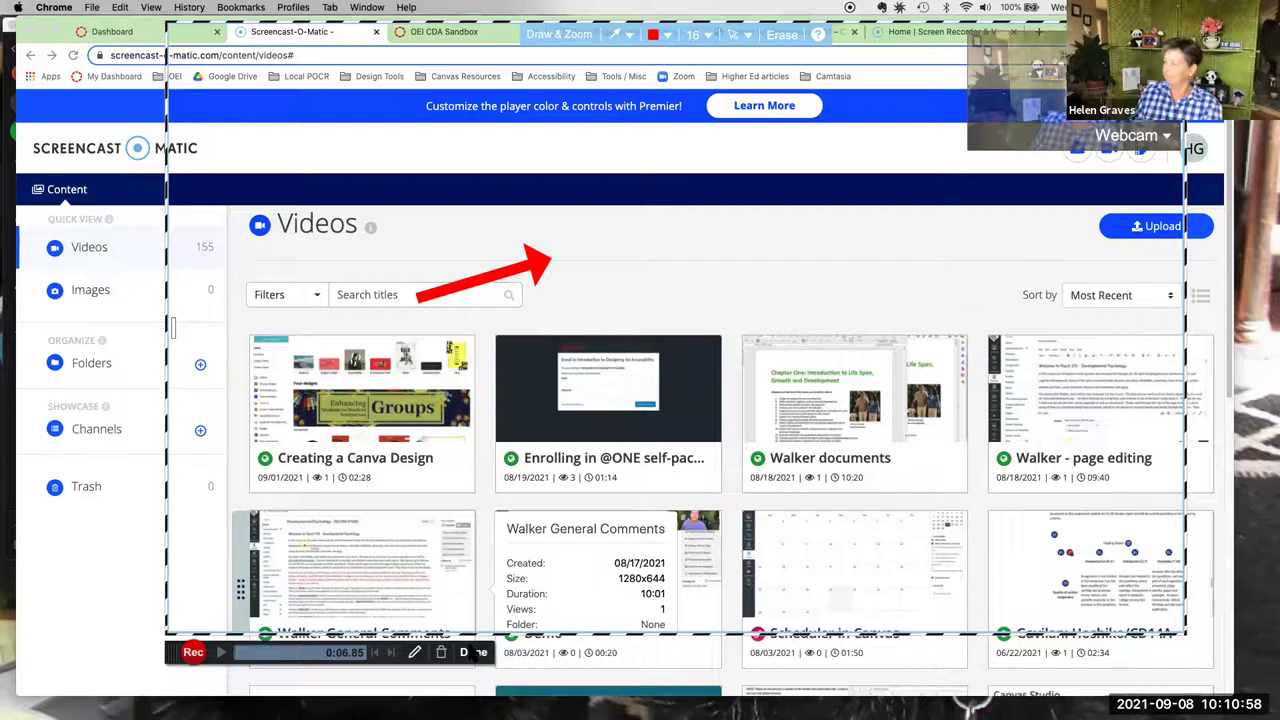
click(415, 655)
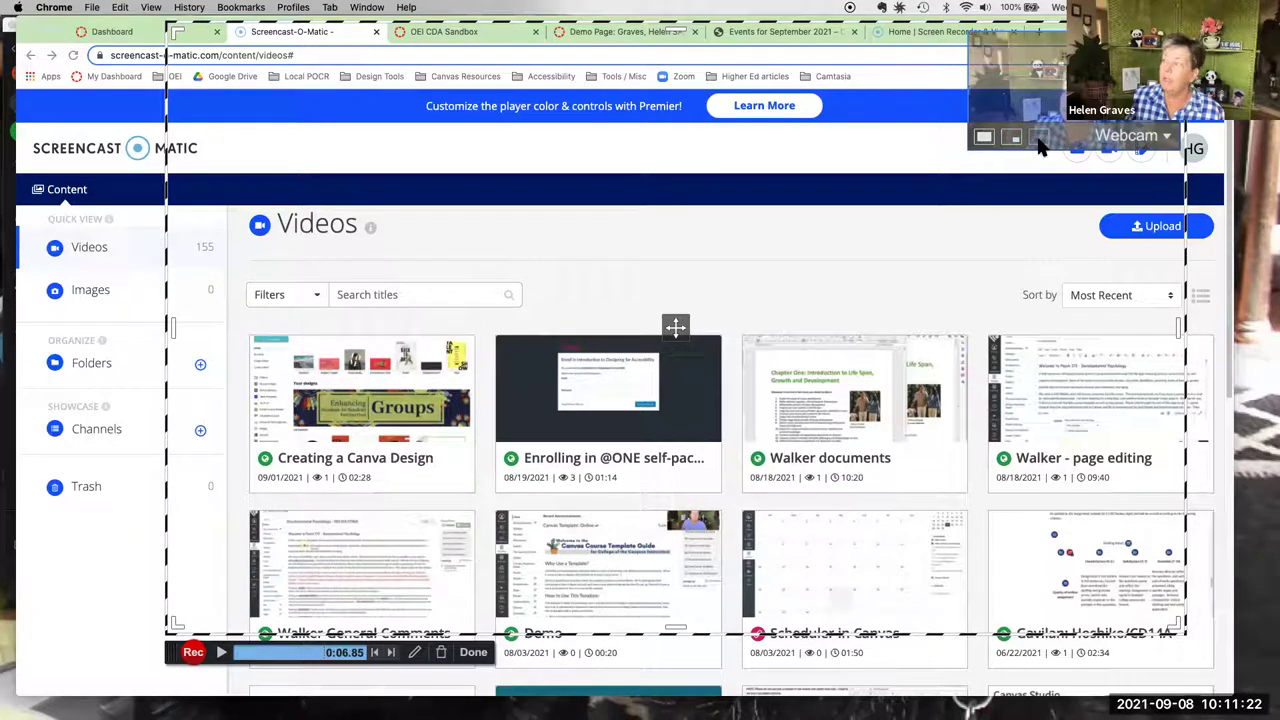
- Preview the webcam enlarged over the recording frame and restore it to the small corner view
click(984, 138)
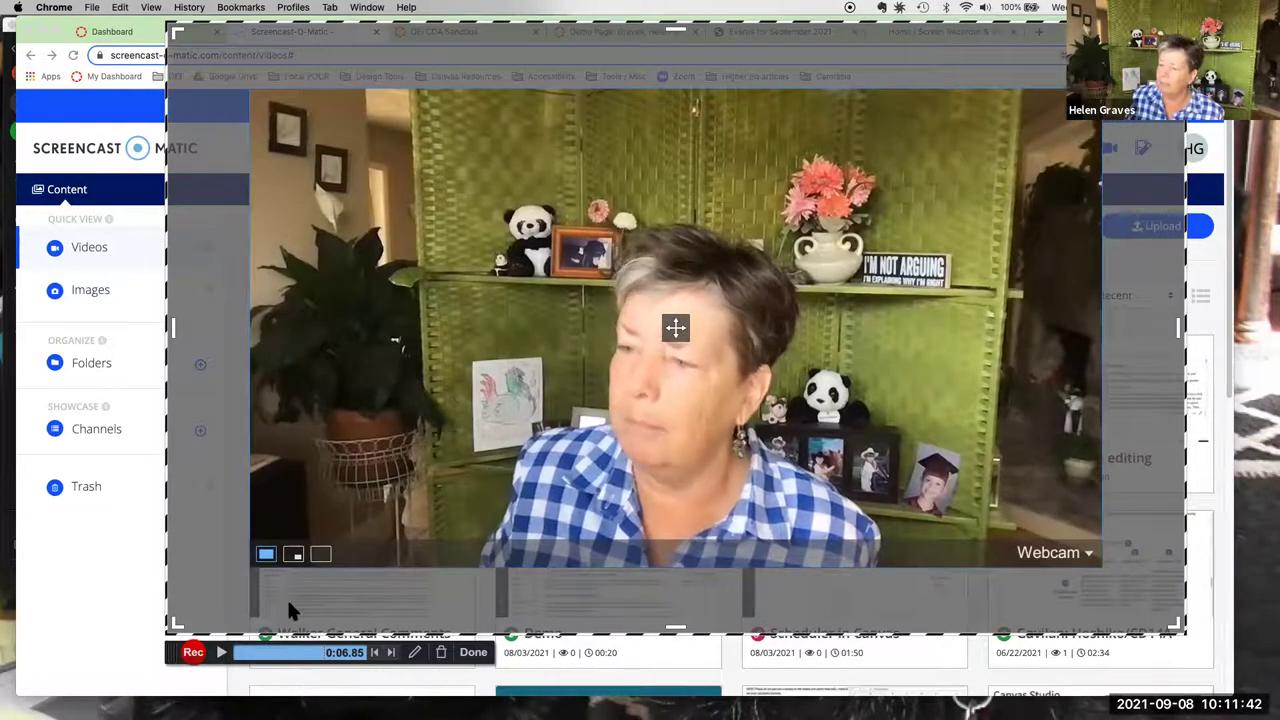
click(293, 553)
mouse_move(1040, 145)
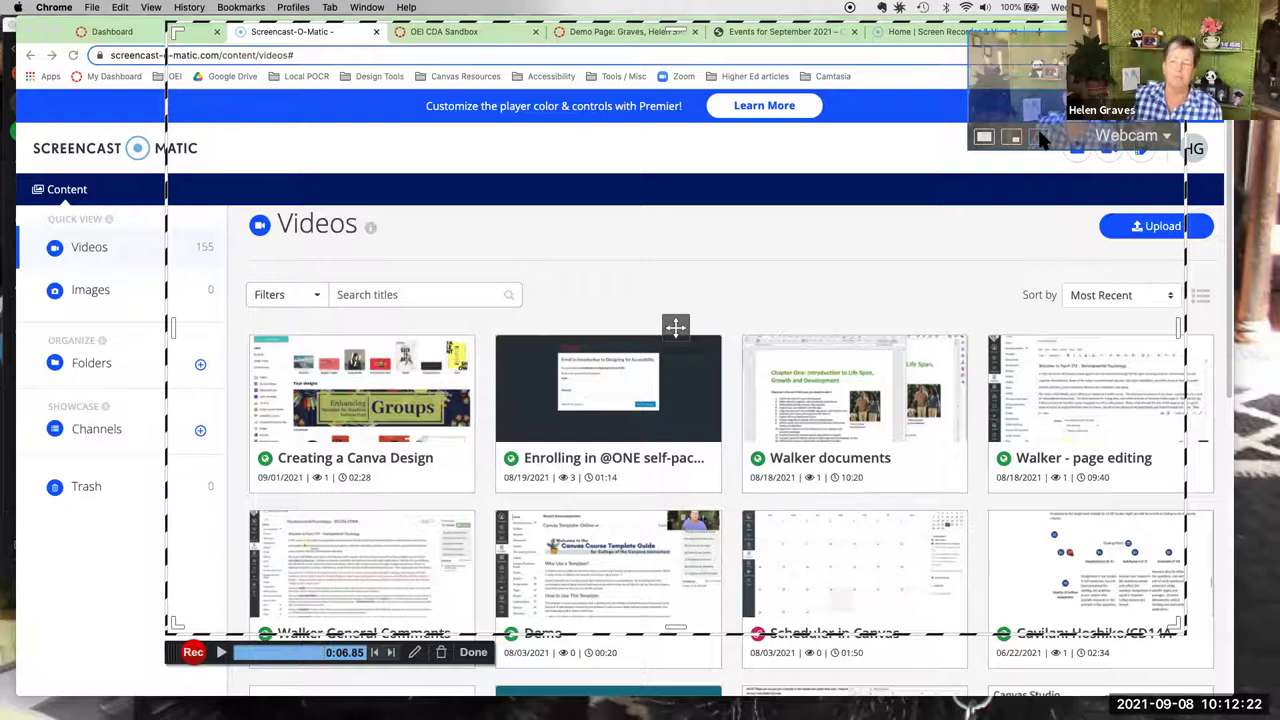
- Discard the paused recording and start over, recording about 4 seconds with the webcam enlarged before pausing
click(441, 652)
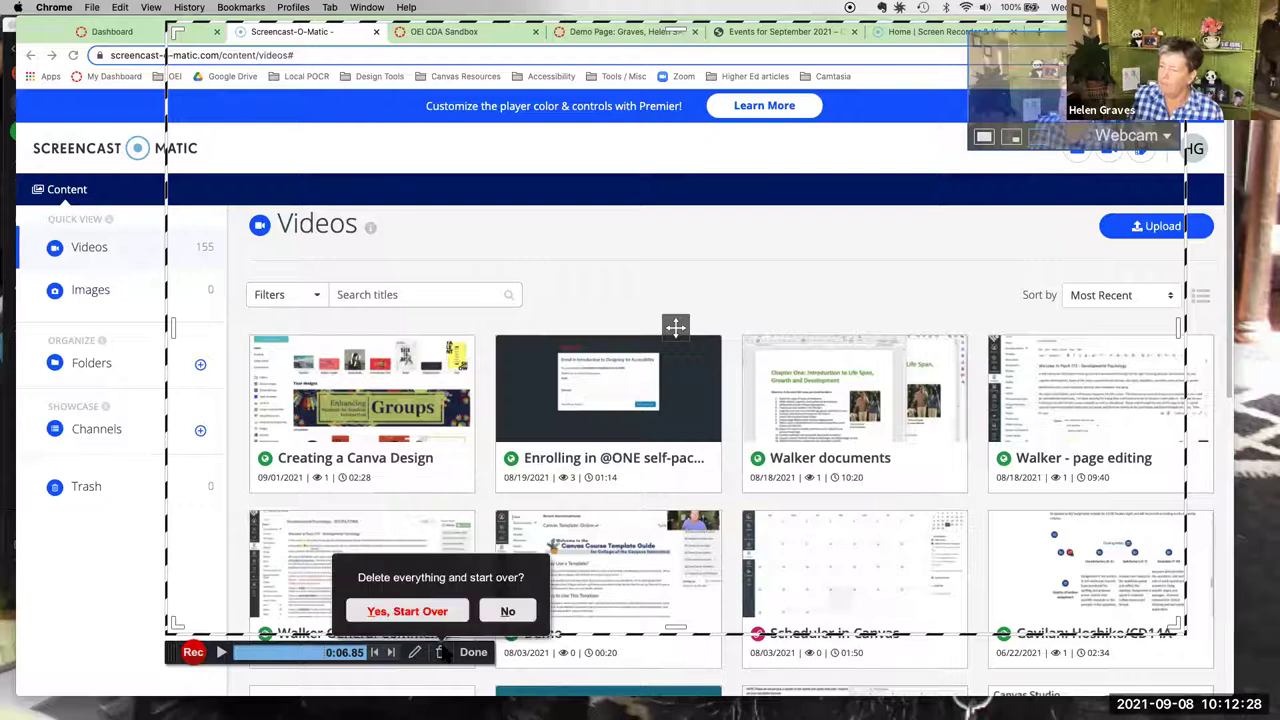
click(443, 614)
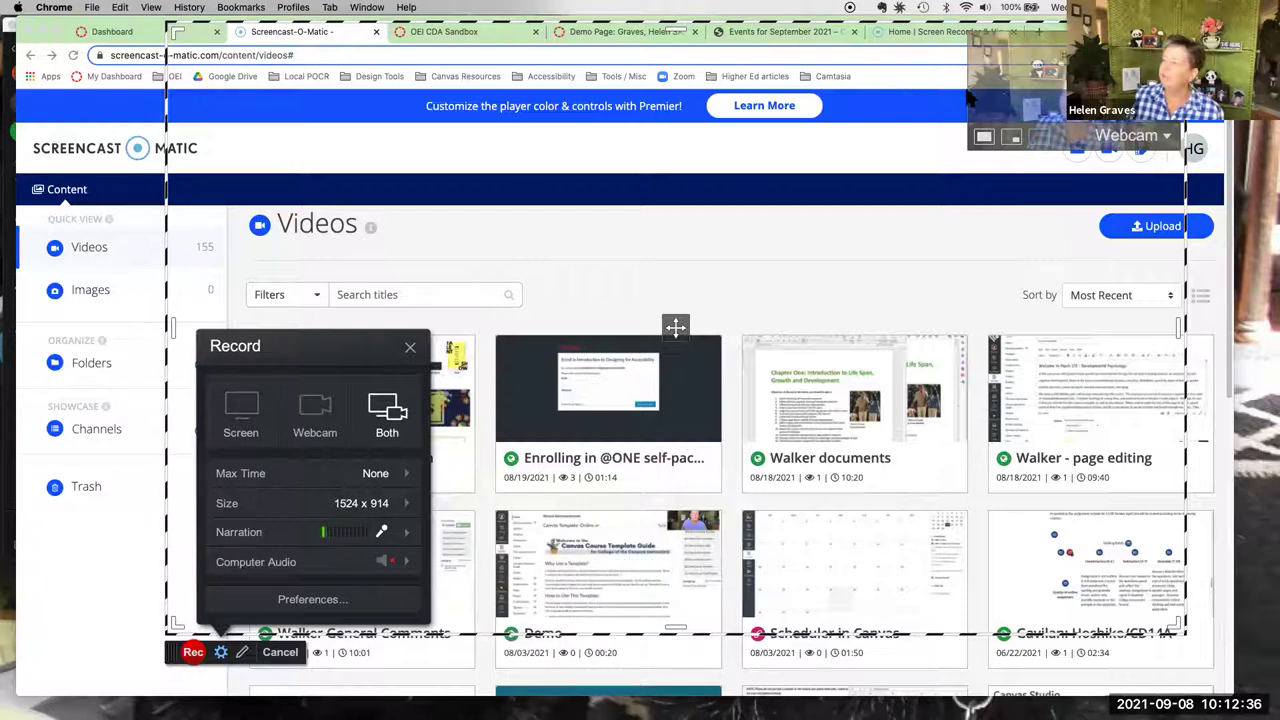
click(985, 138)
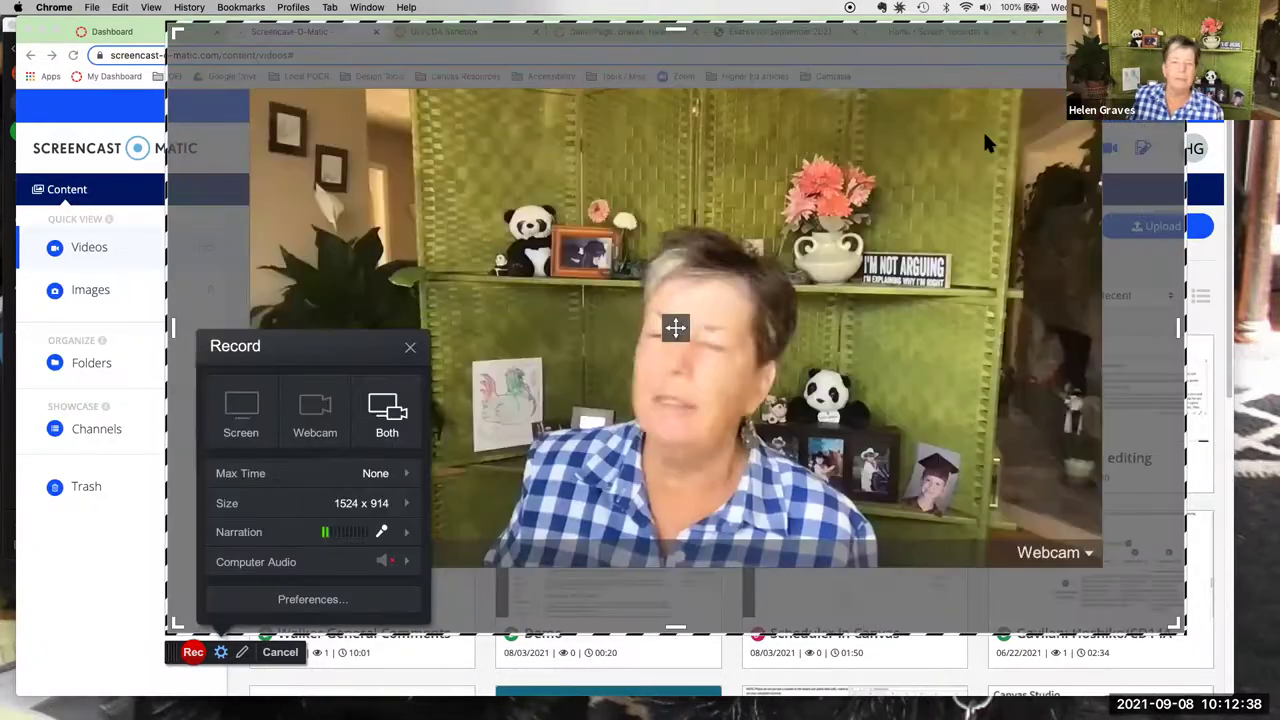
click(192, 652)
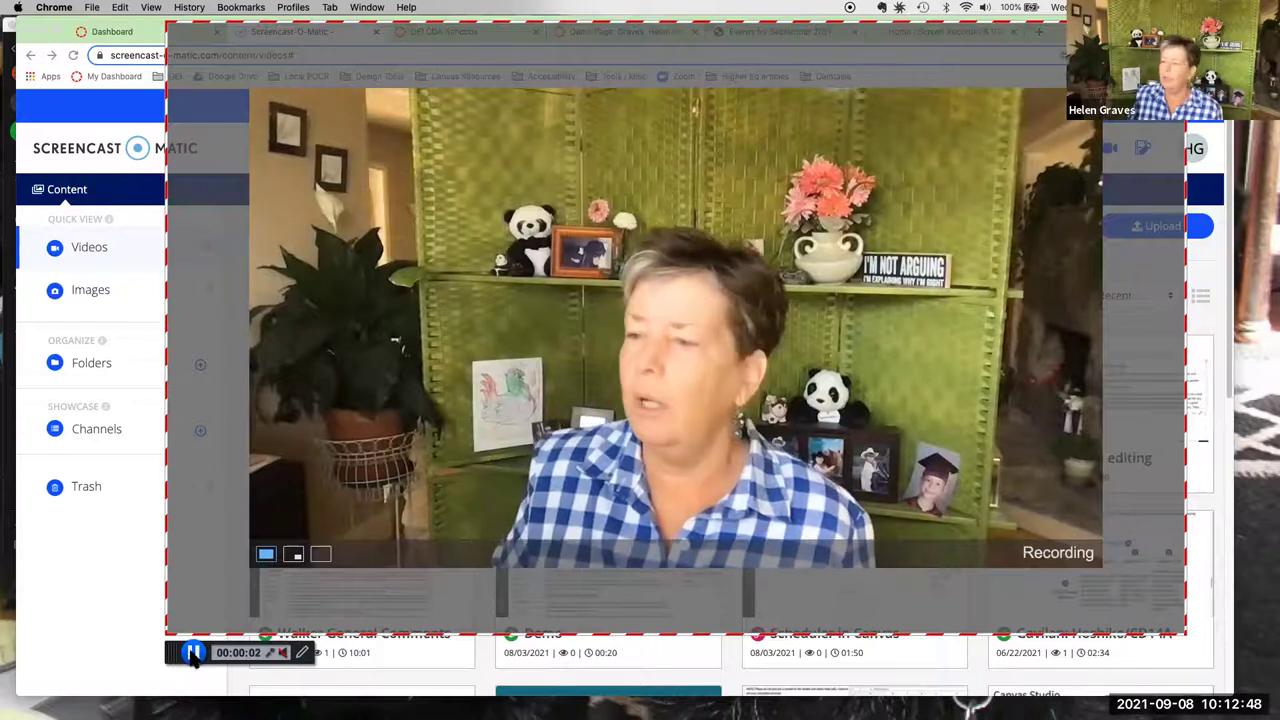
click(194, 652)
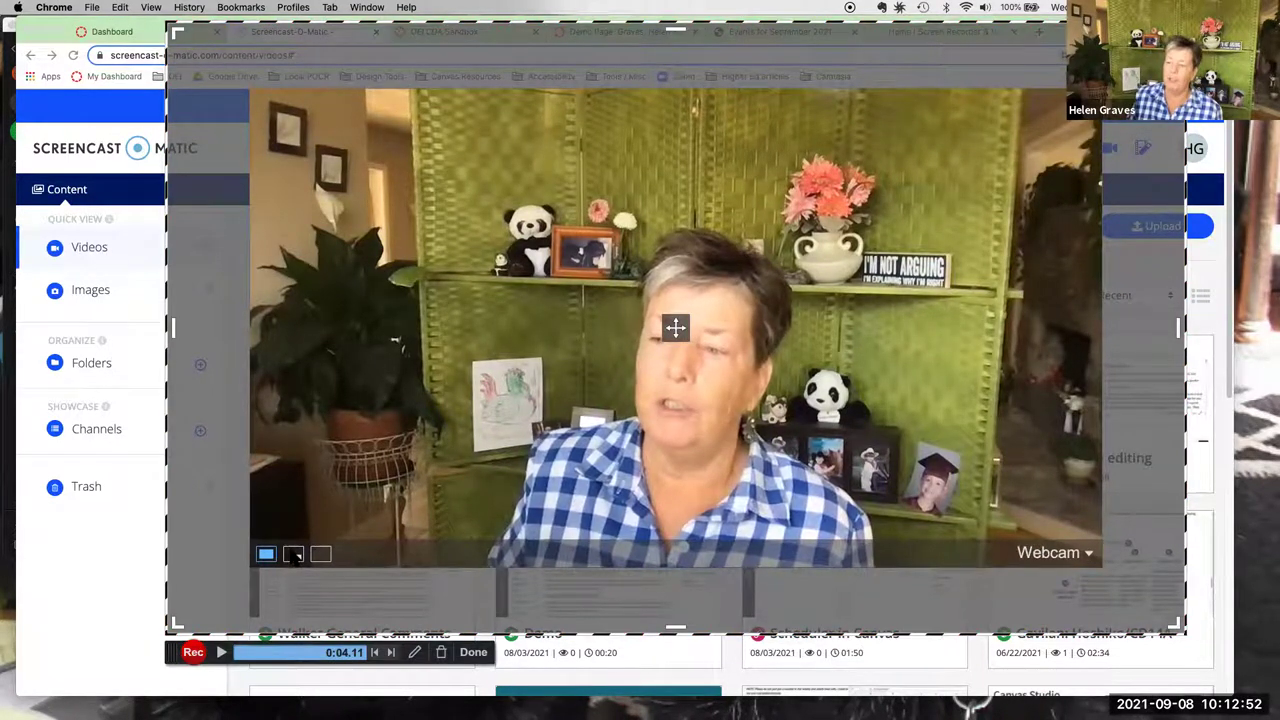
- Switch from the enlarged webcam to the screen view, resume recording for about 3 more seconds and pause
click(320, 554)
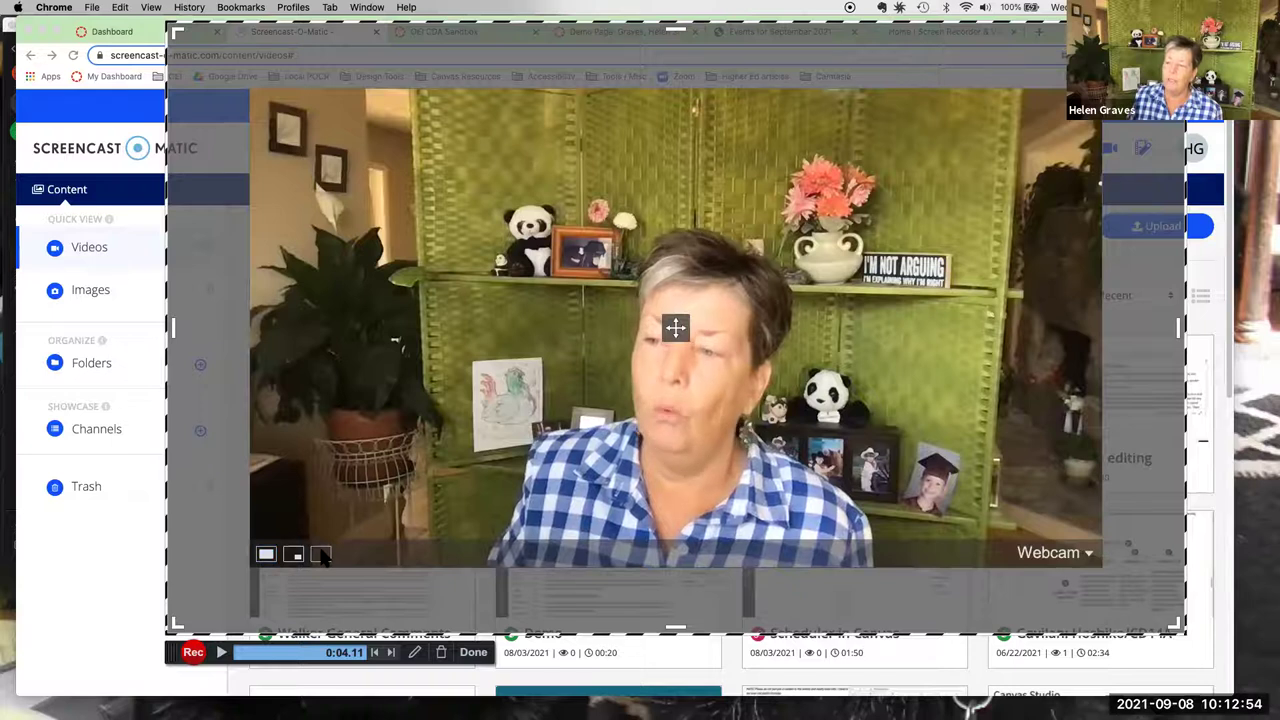
click(193, 652)
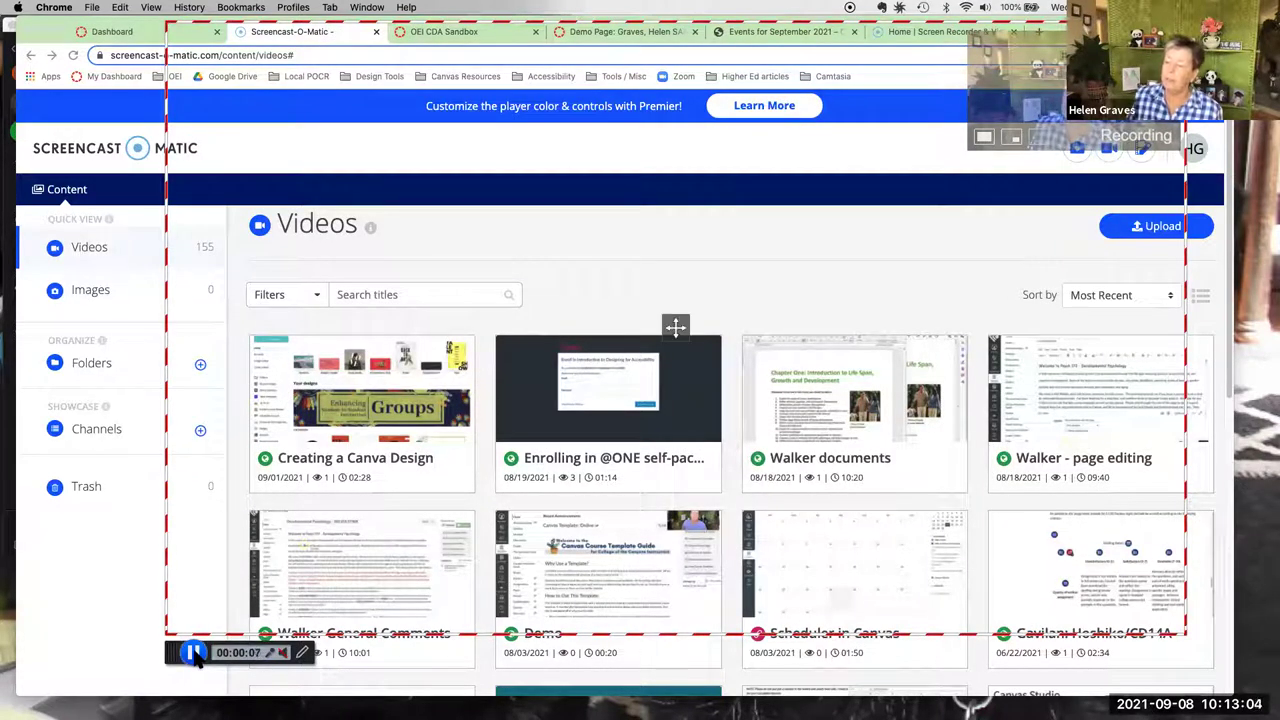
click(193, 652)
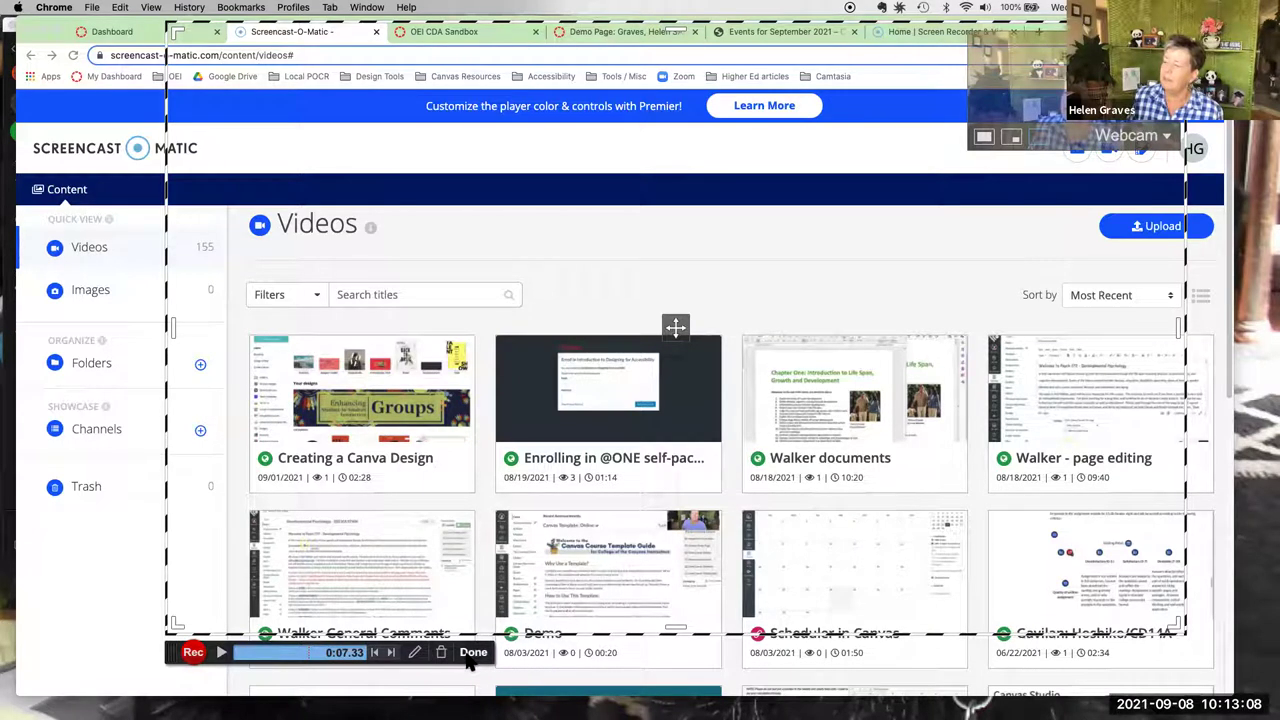
- Play back the paused recording, discard all of it and start over
click(222, 652)
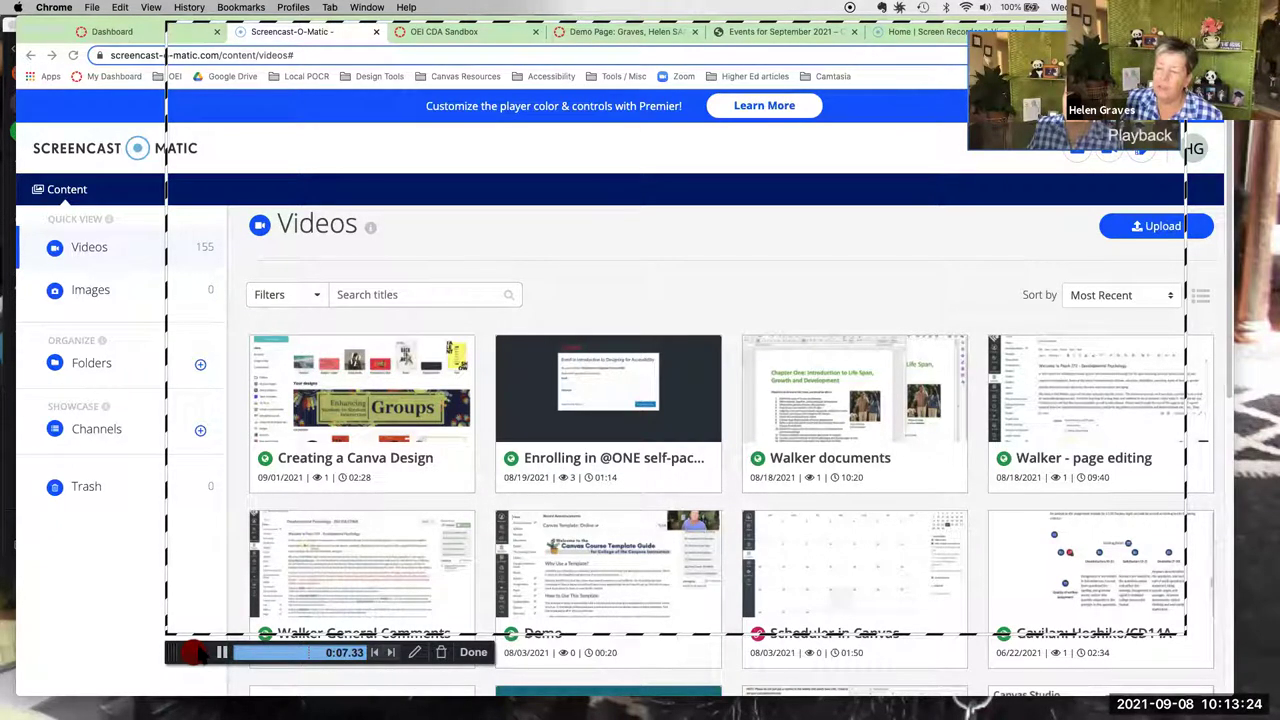
click(442, 653)
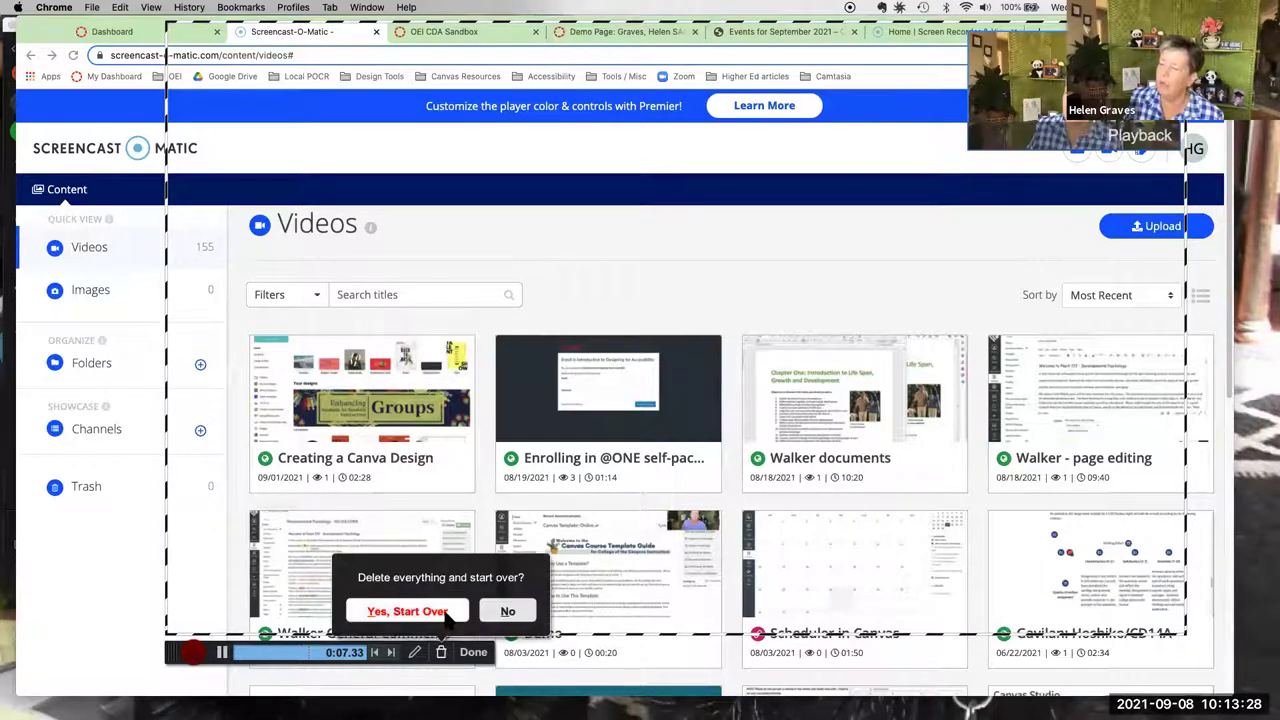
click(450, 612)
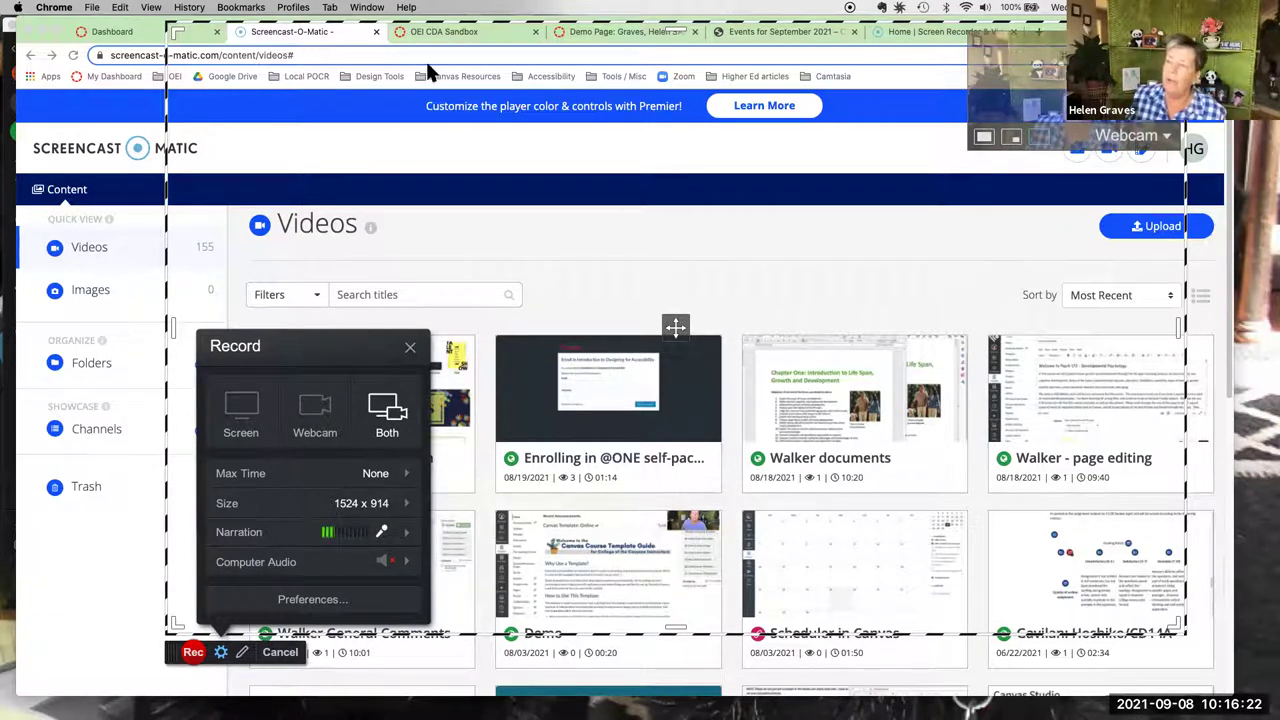
- Shrink the recording frame to about 1176 x 738 over the Videos page and cancel the recorder without recording
drag(176, 36, 402, 31)
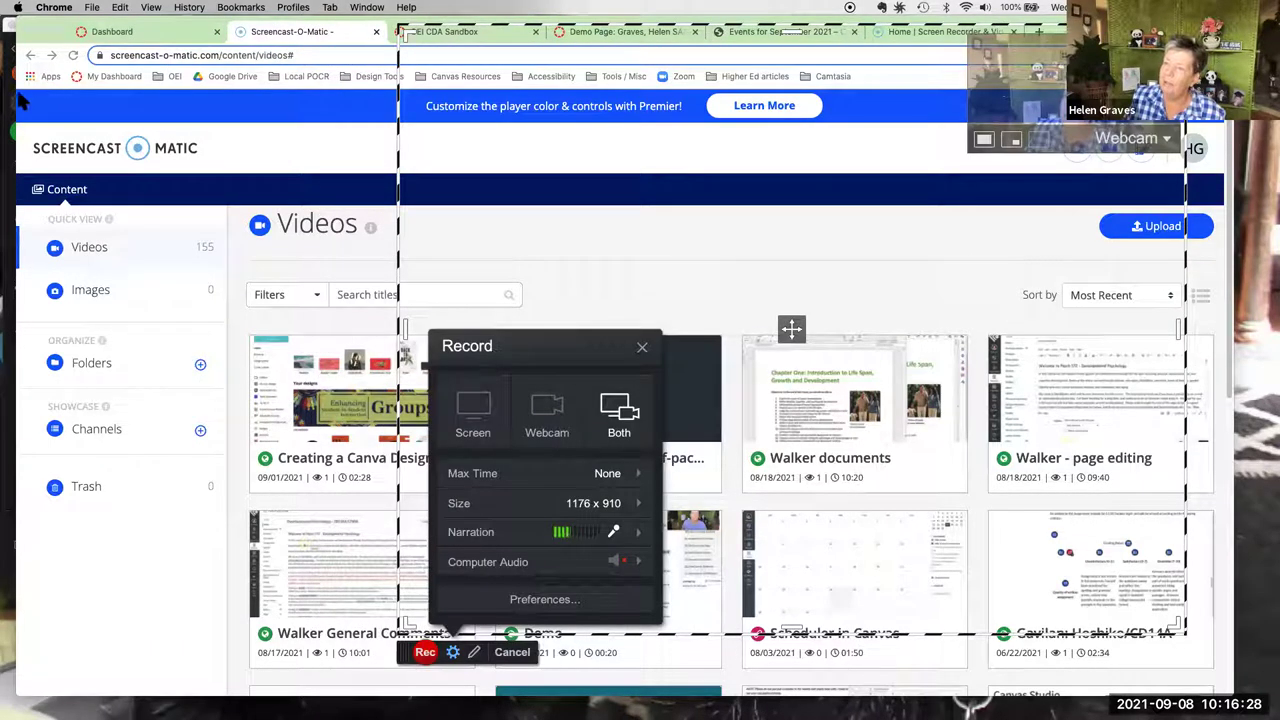
mouse_move(18, 100)
mouse_down()
mouse_move(40, 92)
mouse_move(17, 91)
mouse_up()
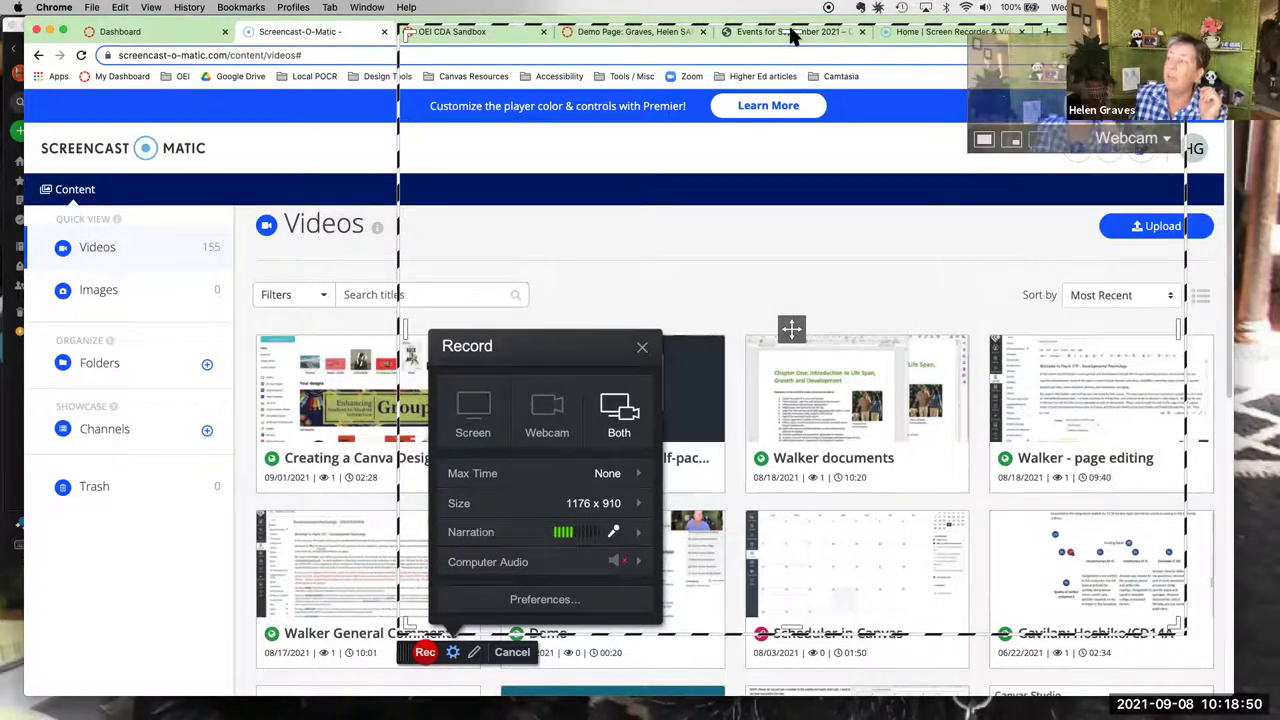
drag(790, 35, 786, 148)
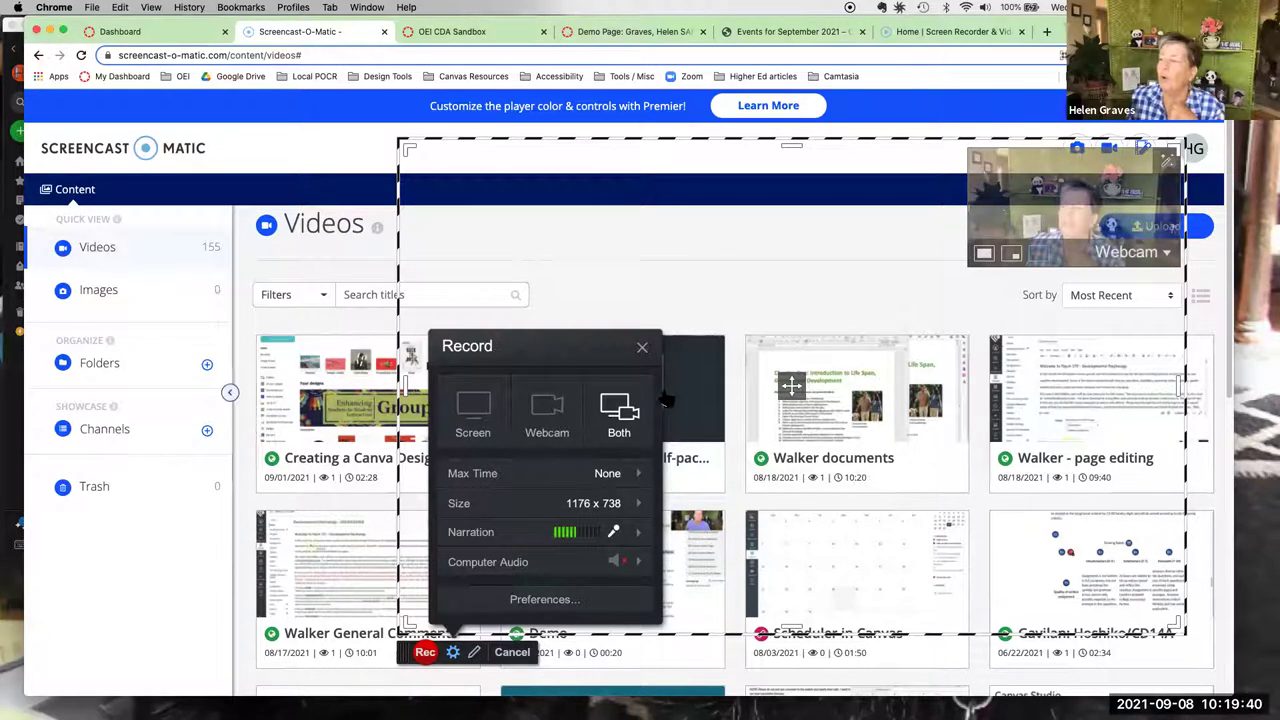
click(512, 653)
- Launch the Screen Recorder editor from the Videos page and open the August recording named Demo
mouse_move(520, 657)
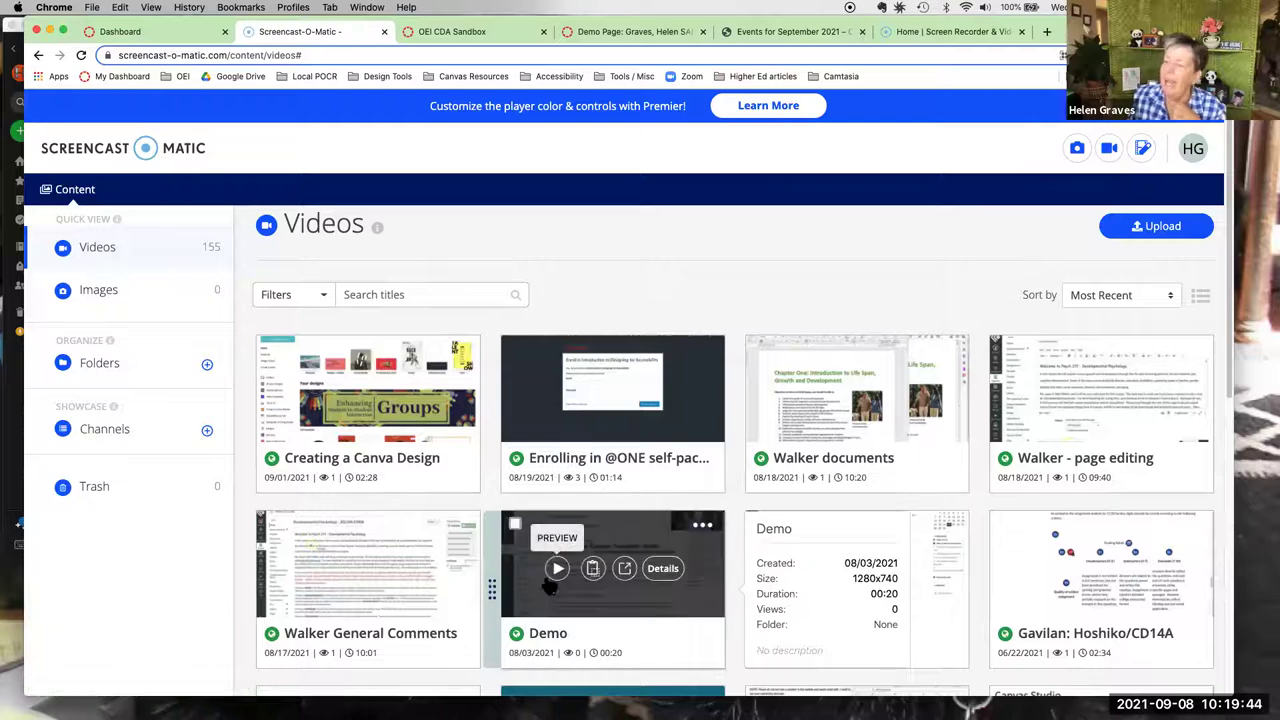
scroll(549, 588, down, 4)
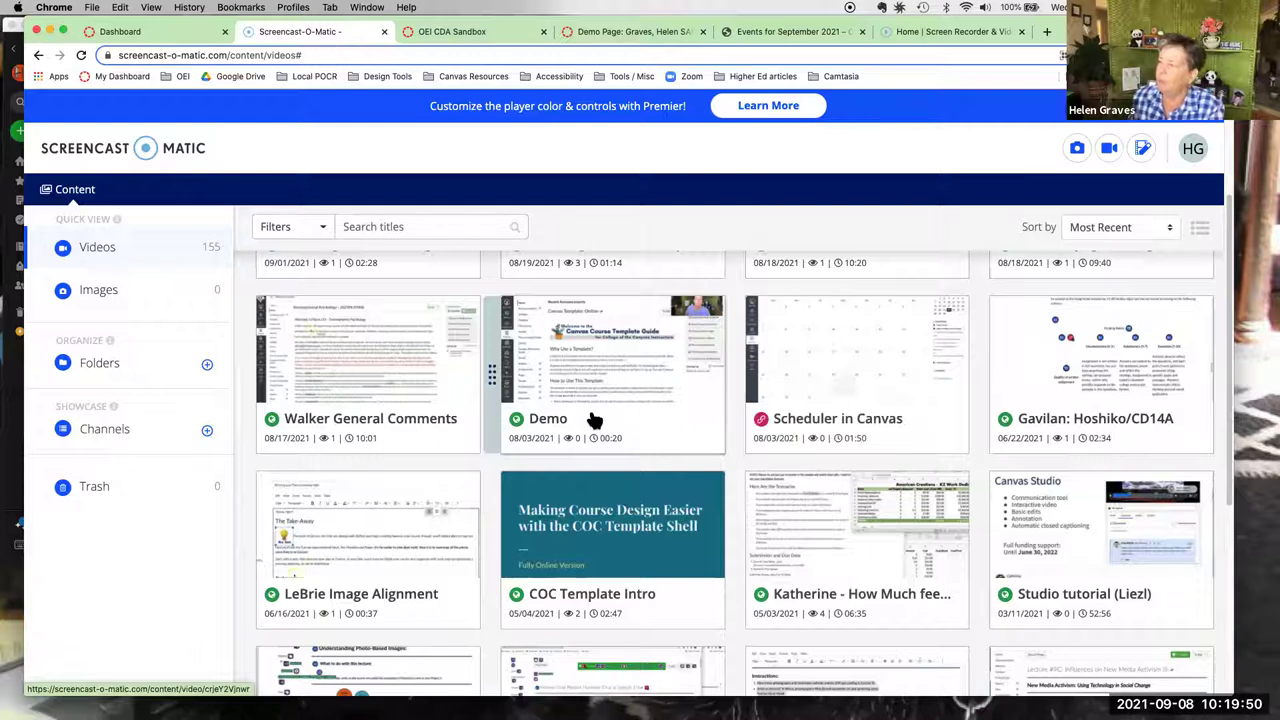
click(1143, 150)
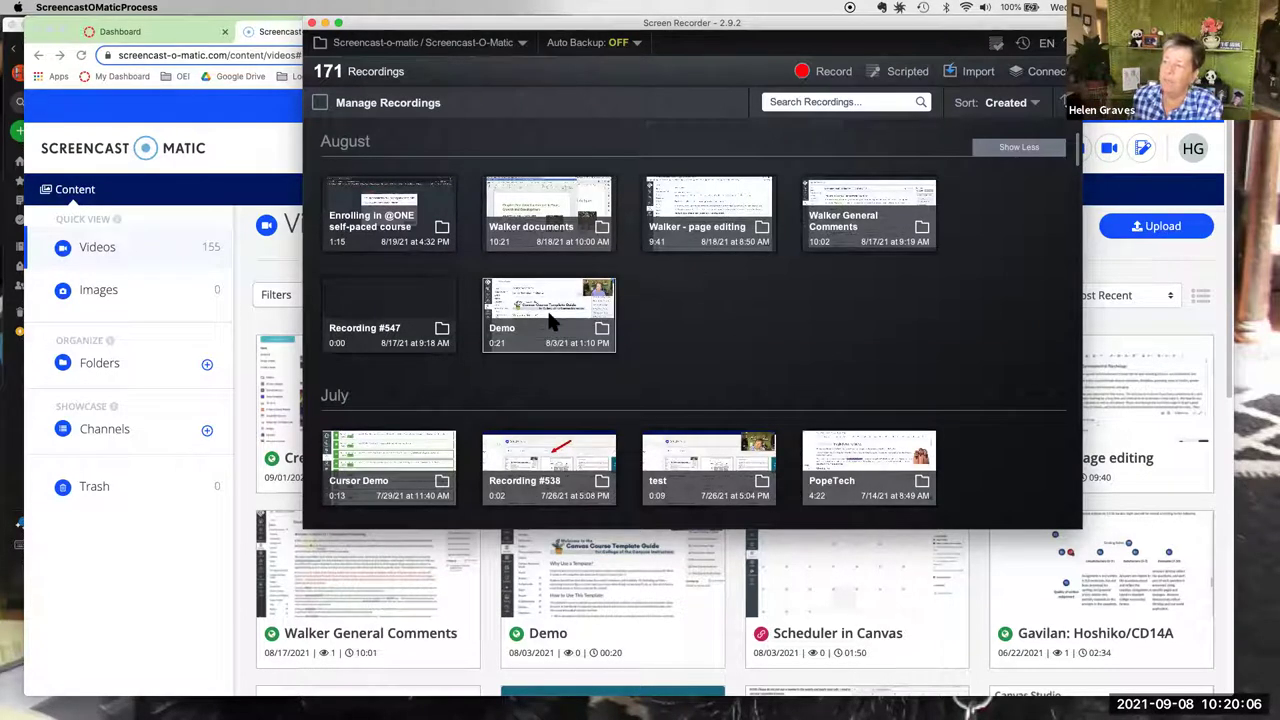
mouse_move(550, 320)
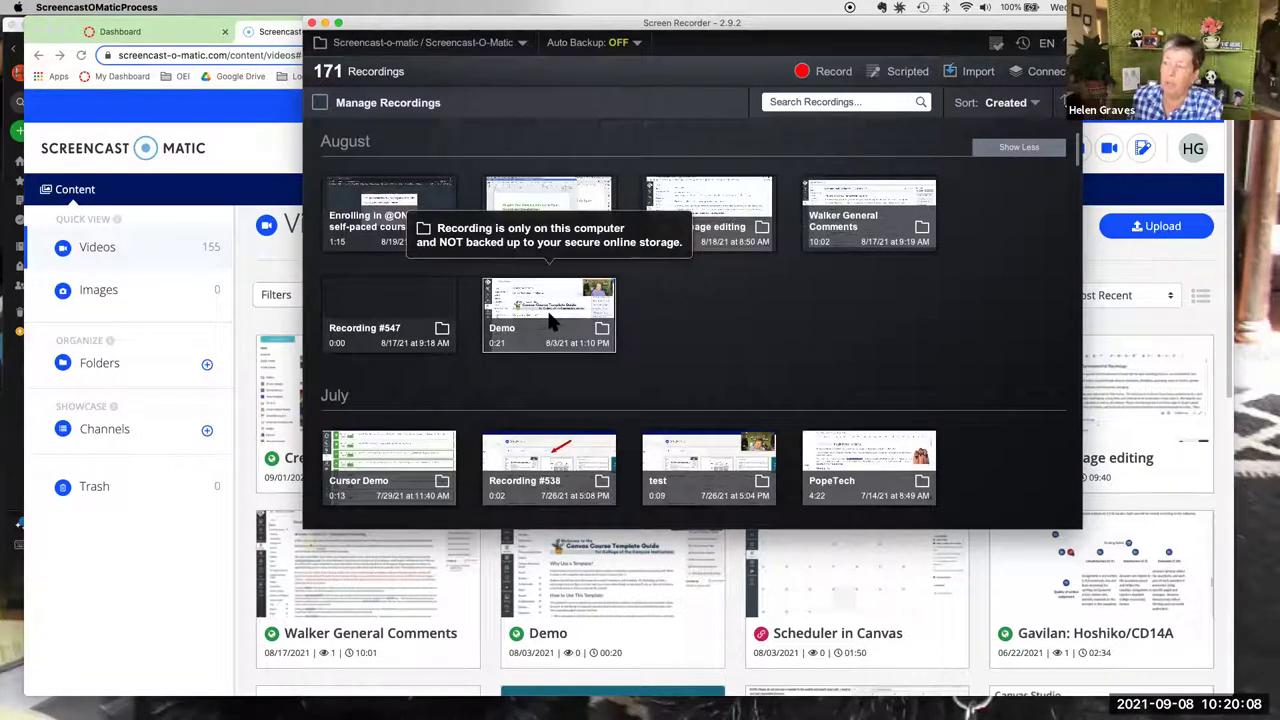
click(550, 320)
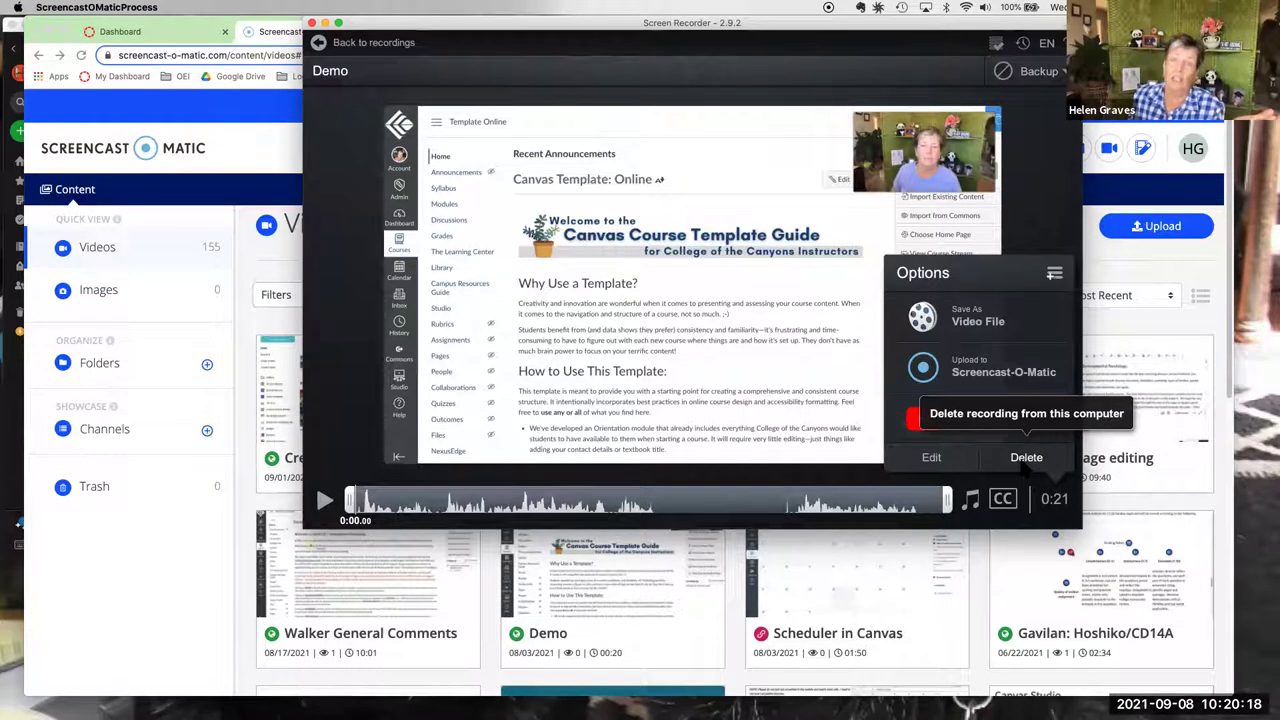
- Start editing the Demo recording in a wider editor window with the timeline zoom slider displayed
click(930, 458)
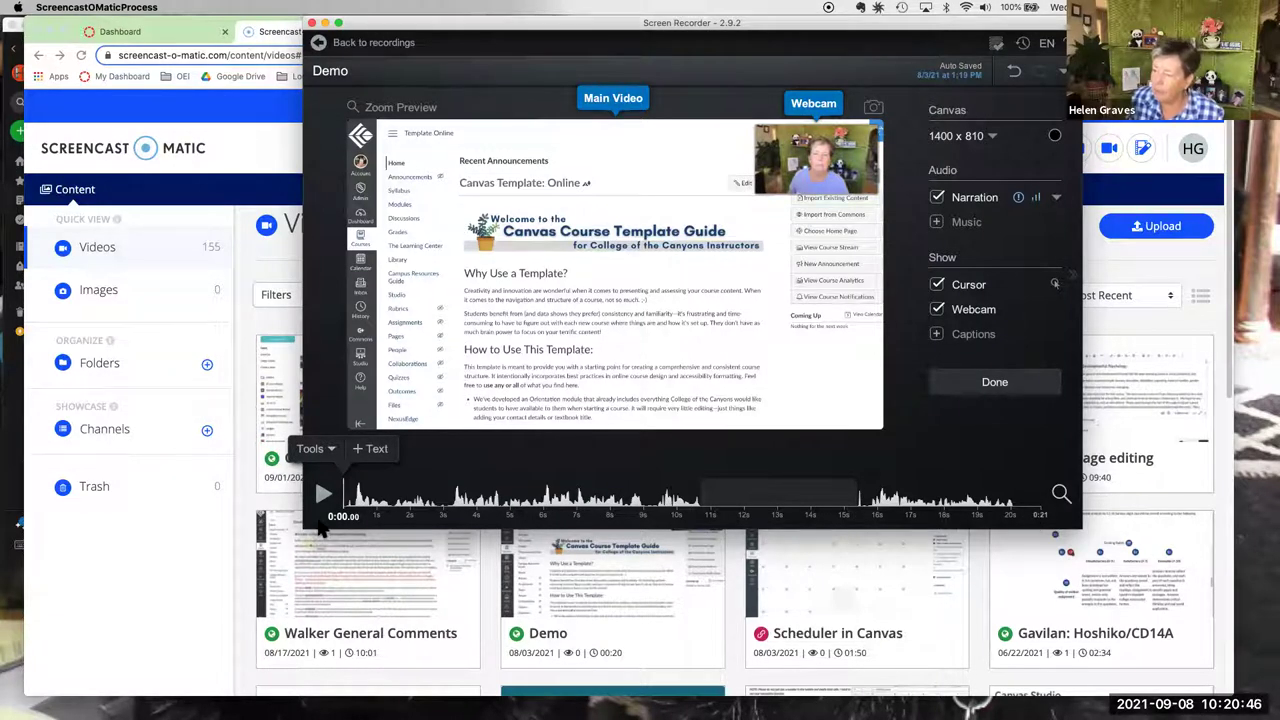
drag(302, 528, 85, 556)
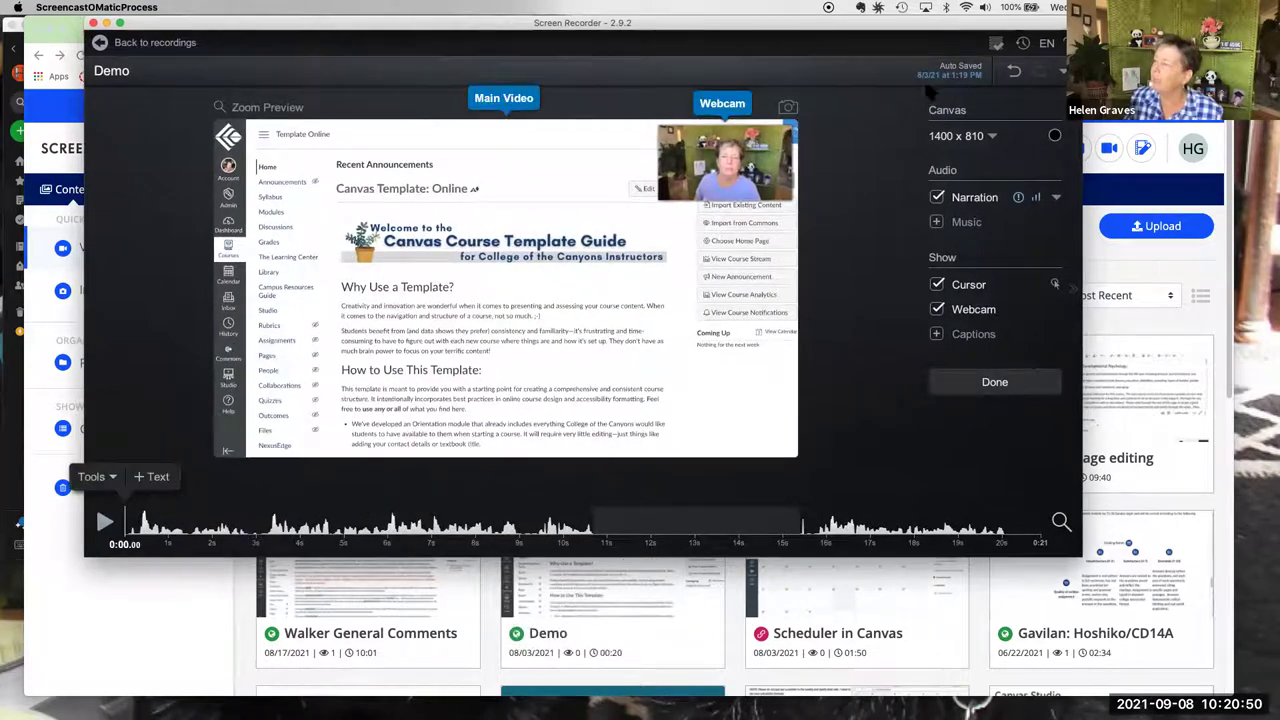
click(1059, 520)
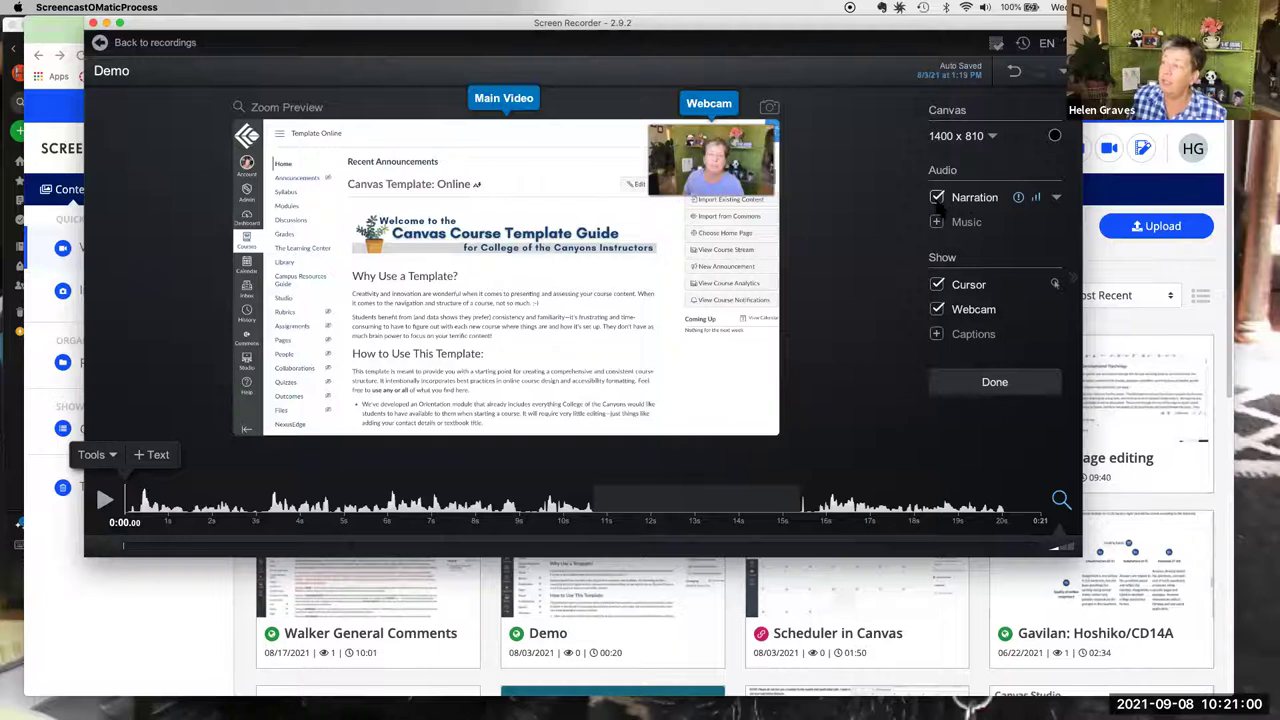
- Turn the narration audio off and back on, and look through the music categories without adding a track
click(937, 197)
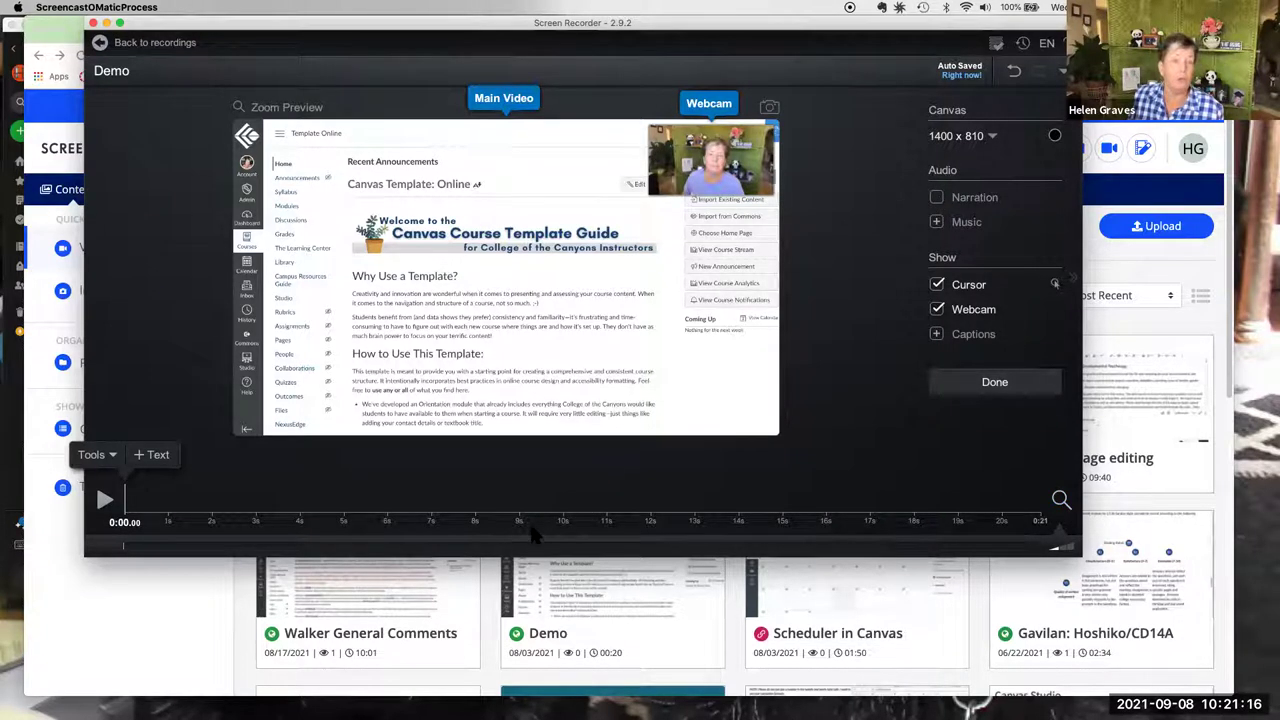
click(937, 198)
click(937, 222)
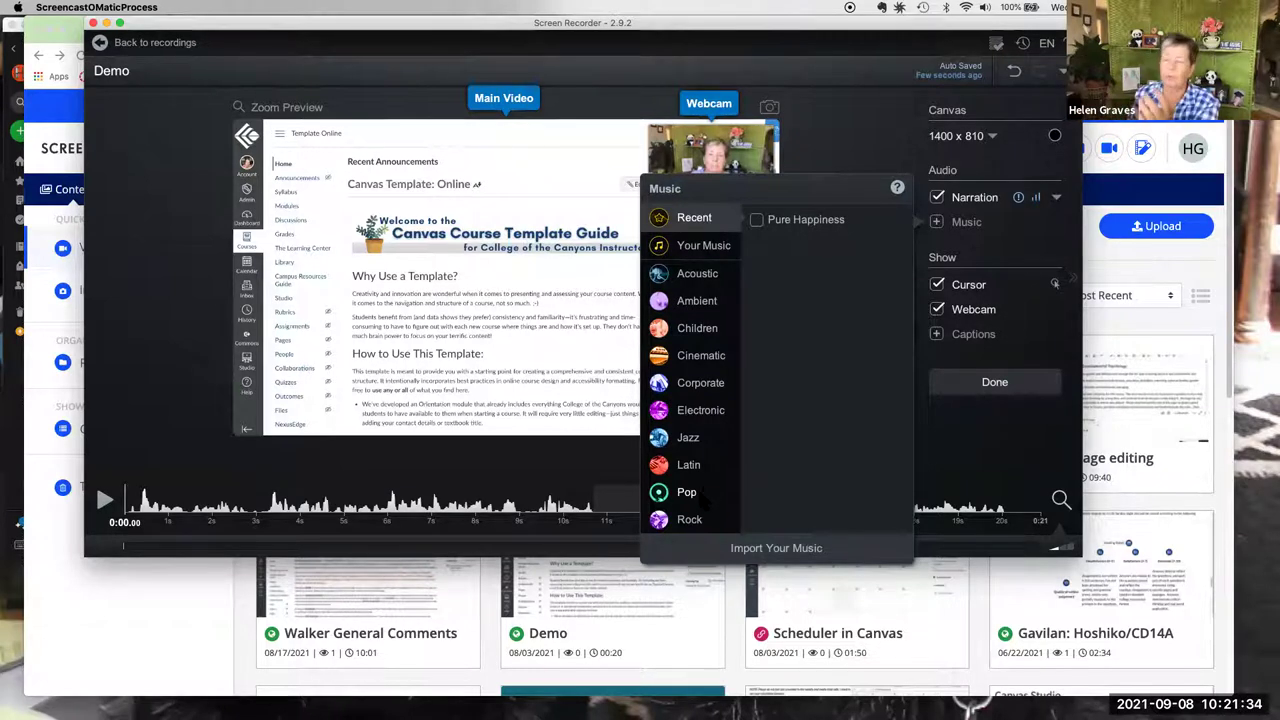
click(925, 330)
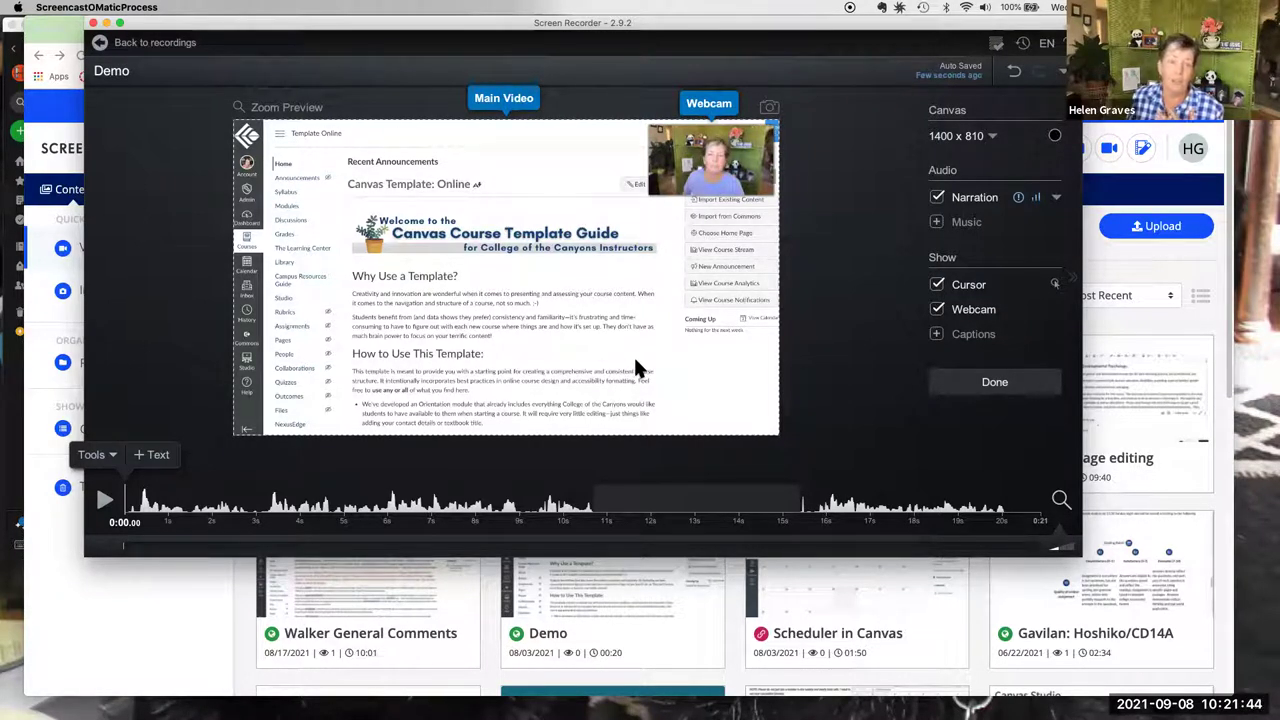
- Hide and restore the cursor and the webcam in the Demo video
click(937, 285)
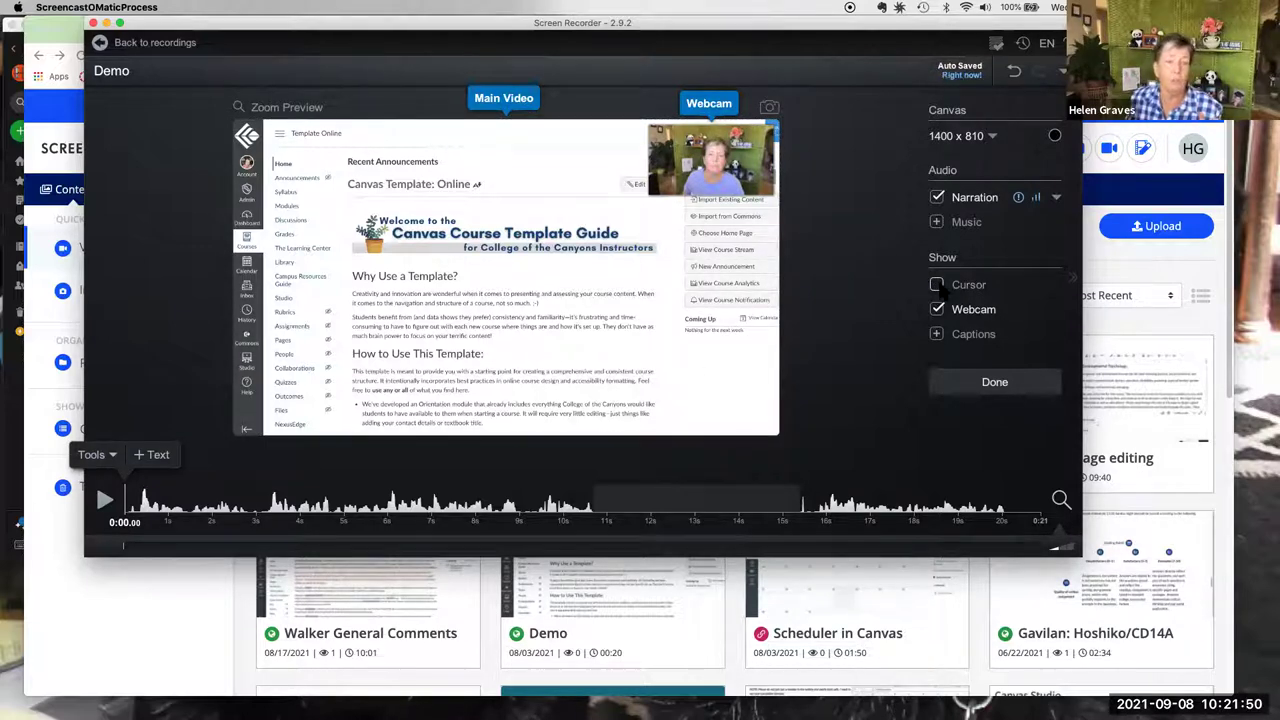
click(937, 285)
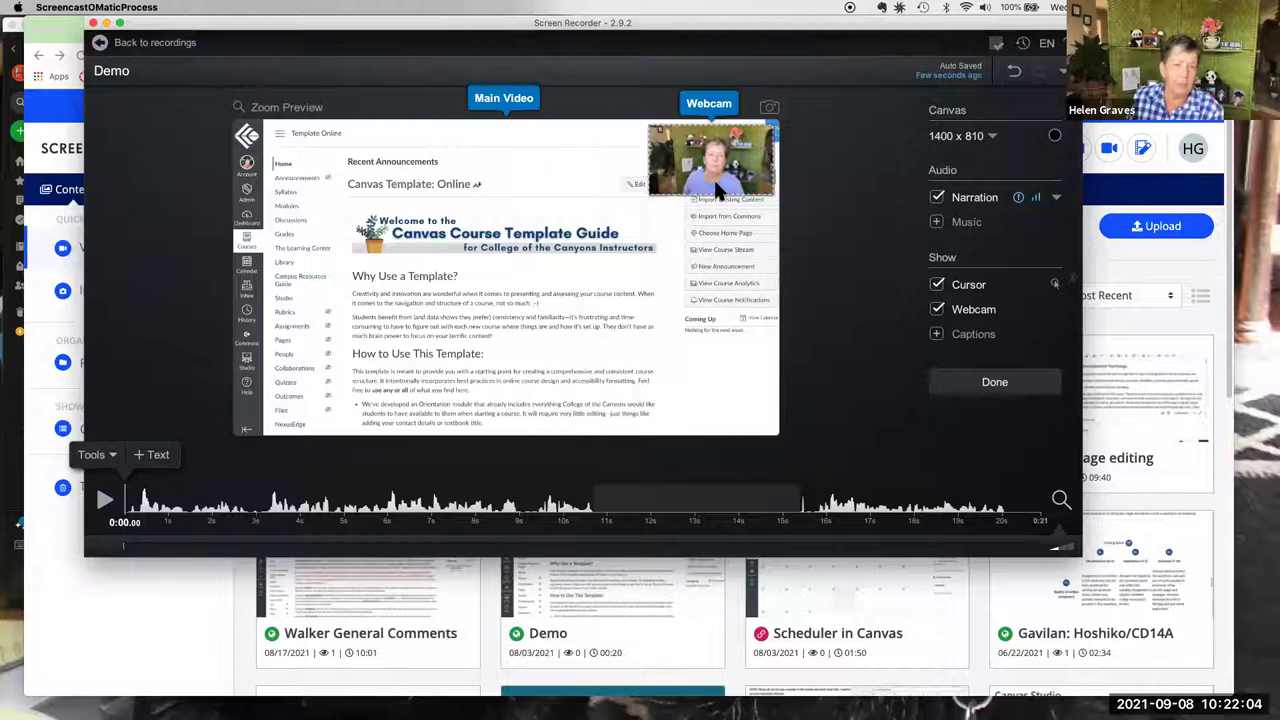
click(936, 309)
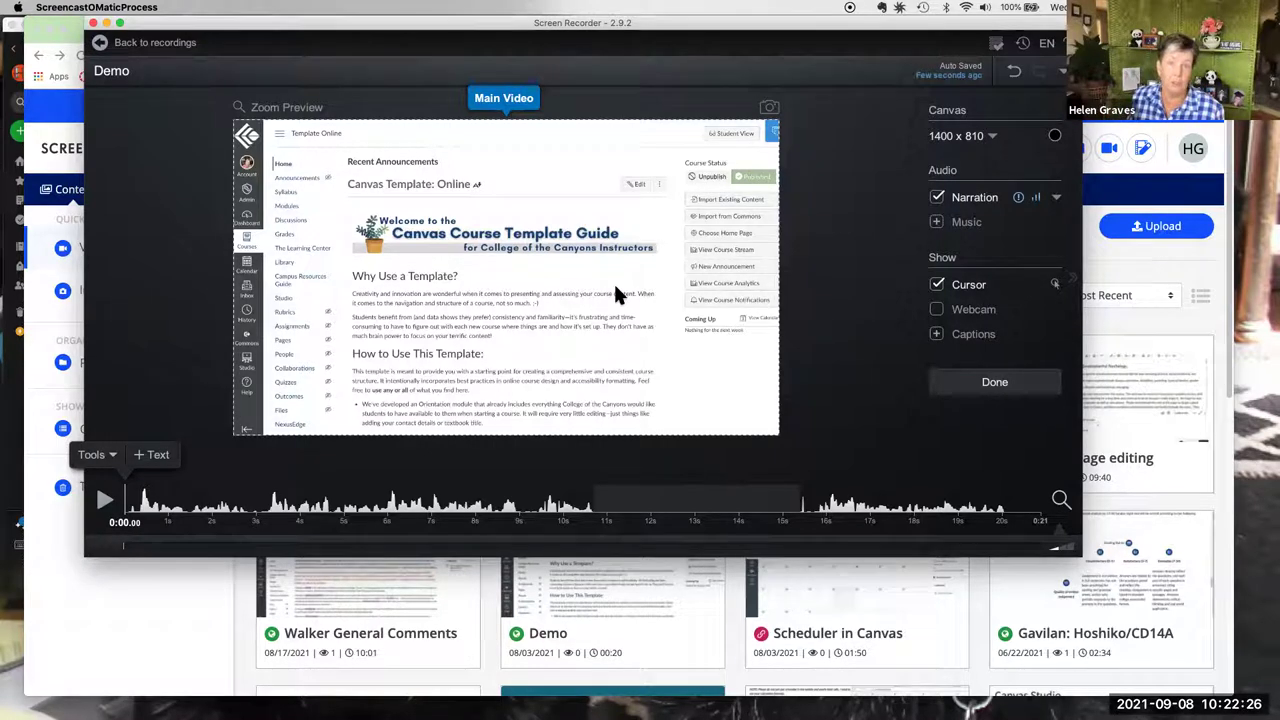
click(936, 310)
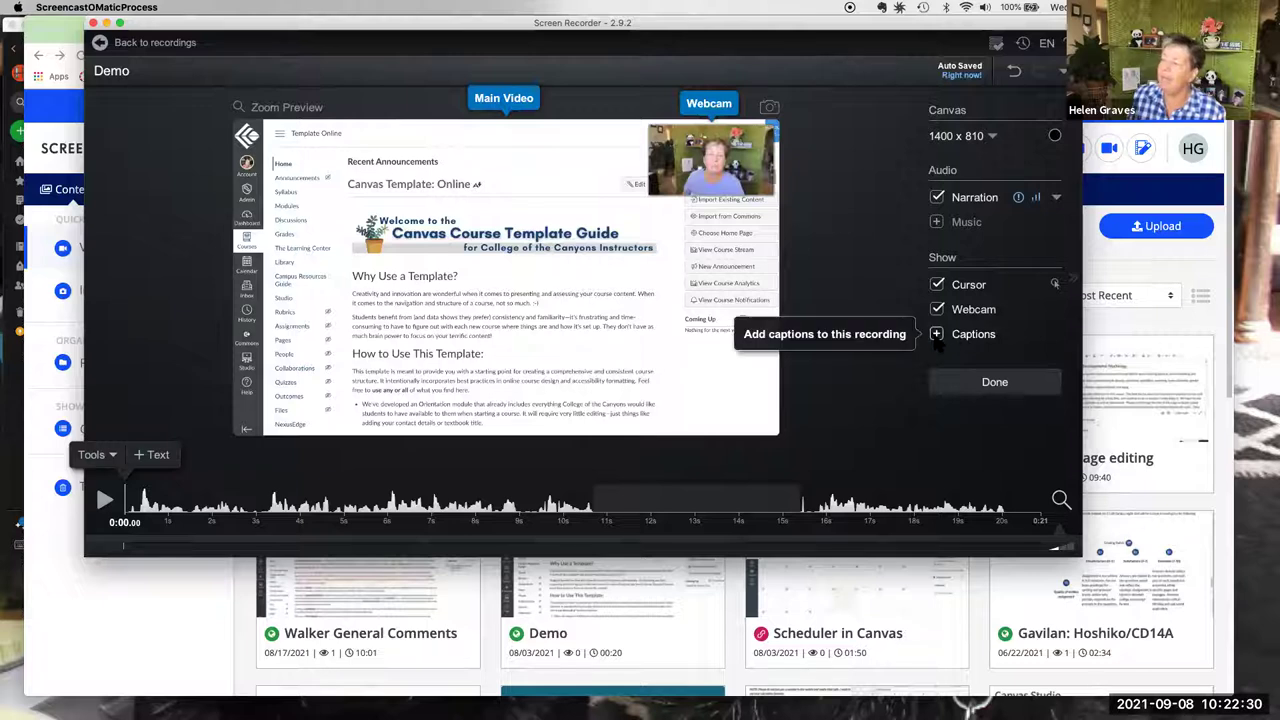
- Review the caption options and the Speech-to-Text languages, and cancel without adding captions
click(937, 338)
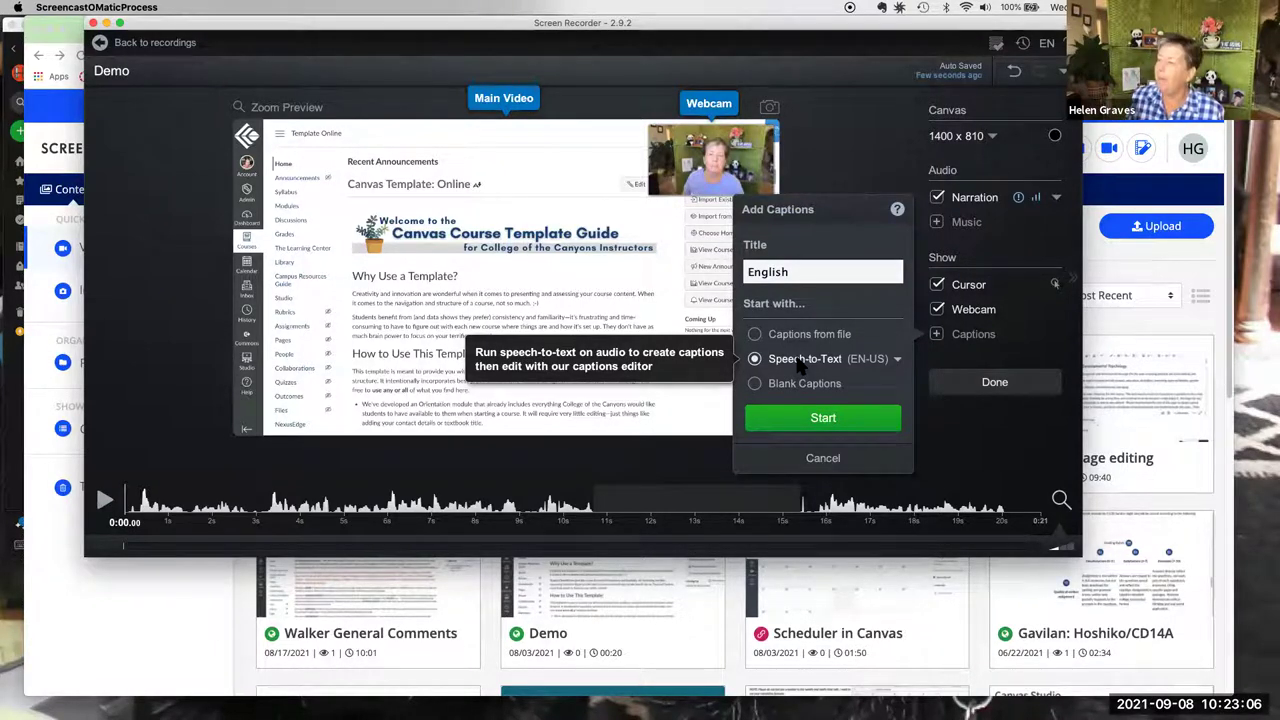
click(895, 362)
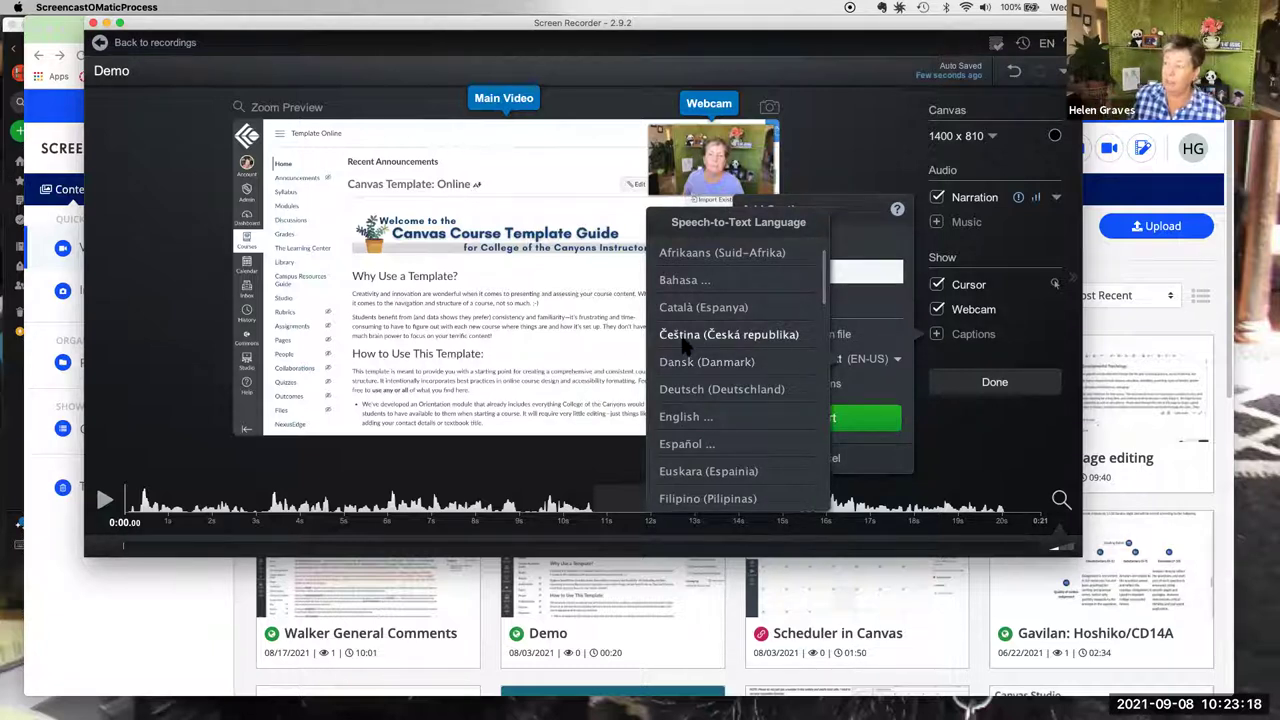
click(836, 338)
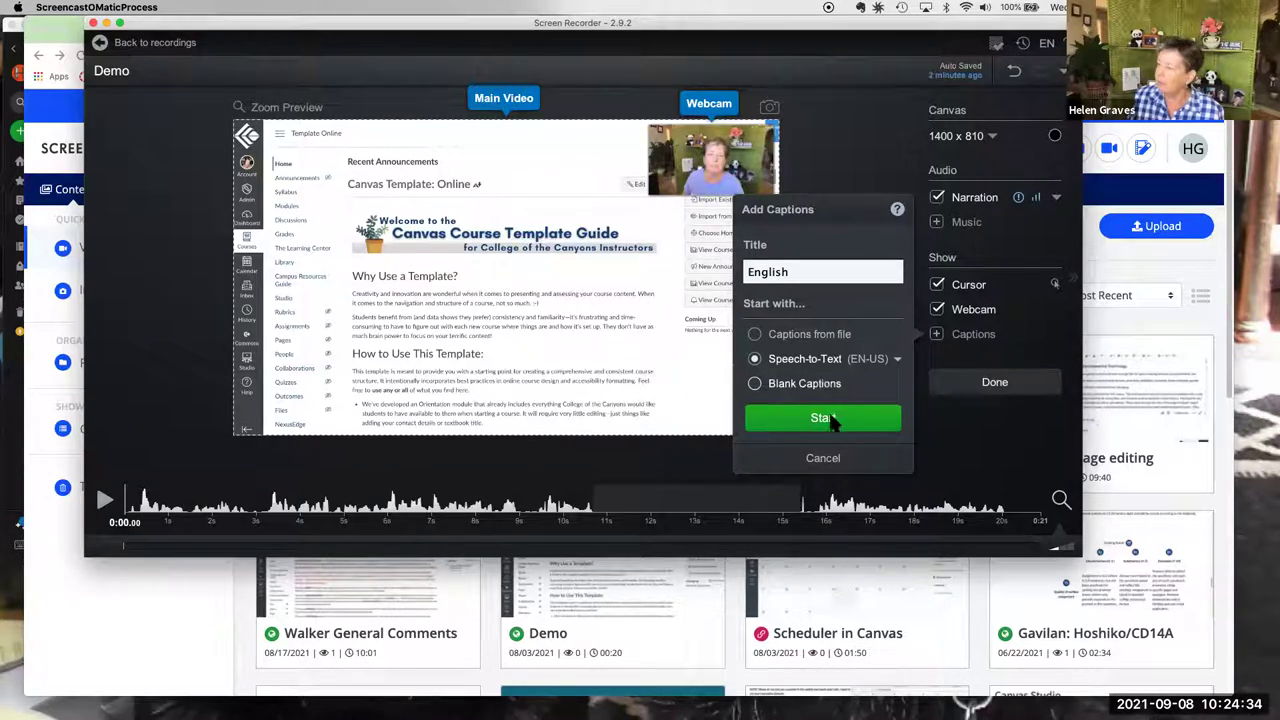
click(823, 457)
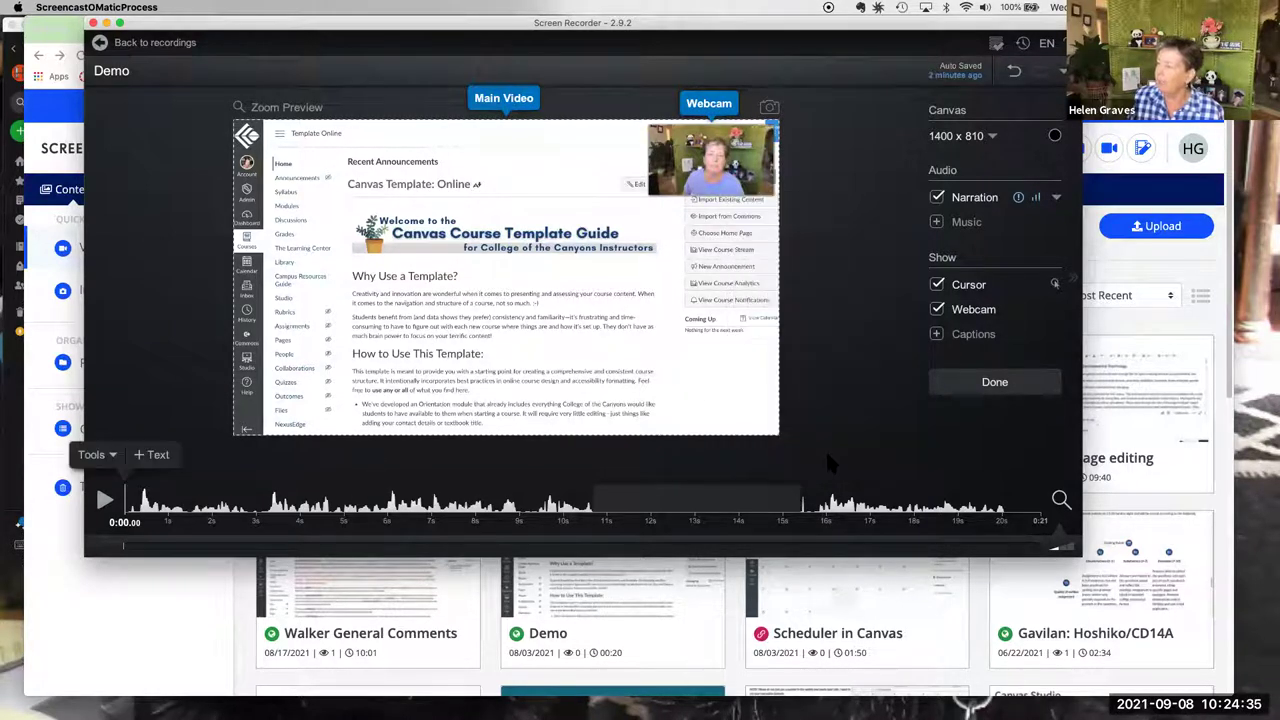
- Cut the first 0.08 seconds of the Demo video, and undo the cut
click(111, 456)
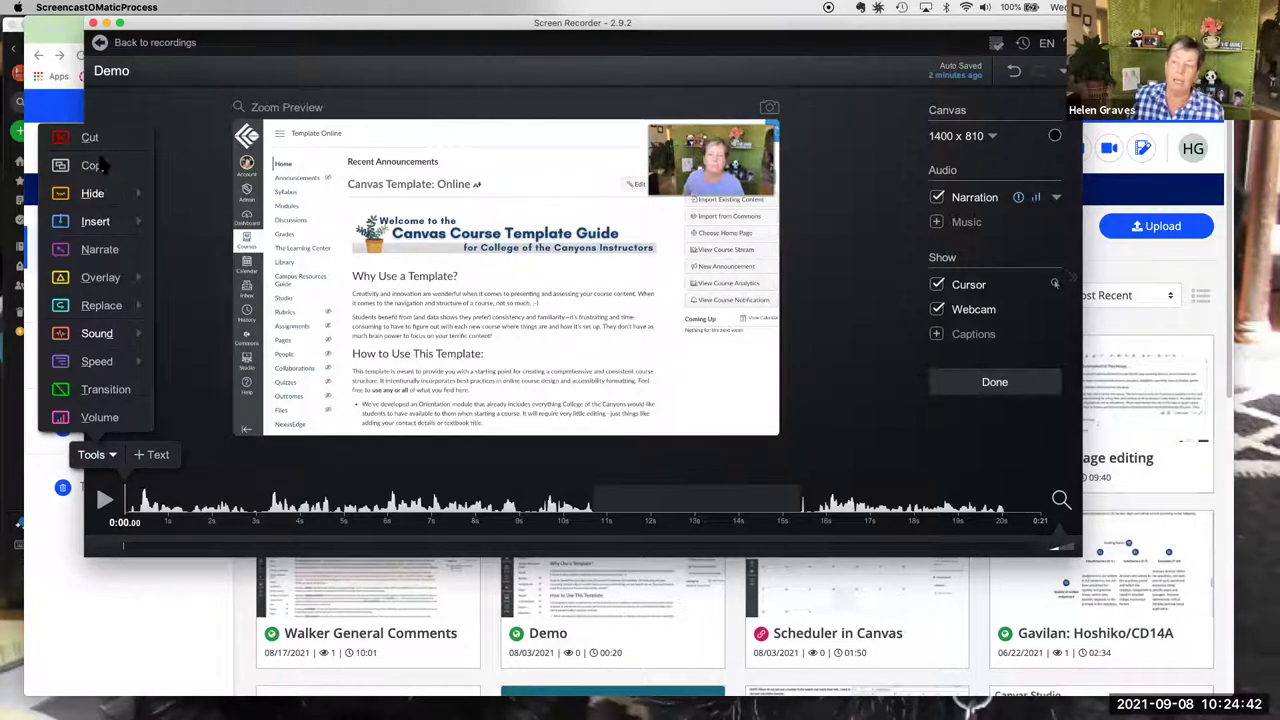
mouse_move(97, 189)
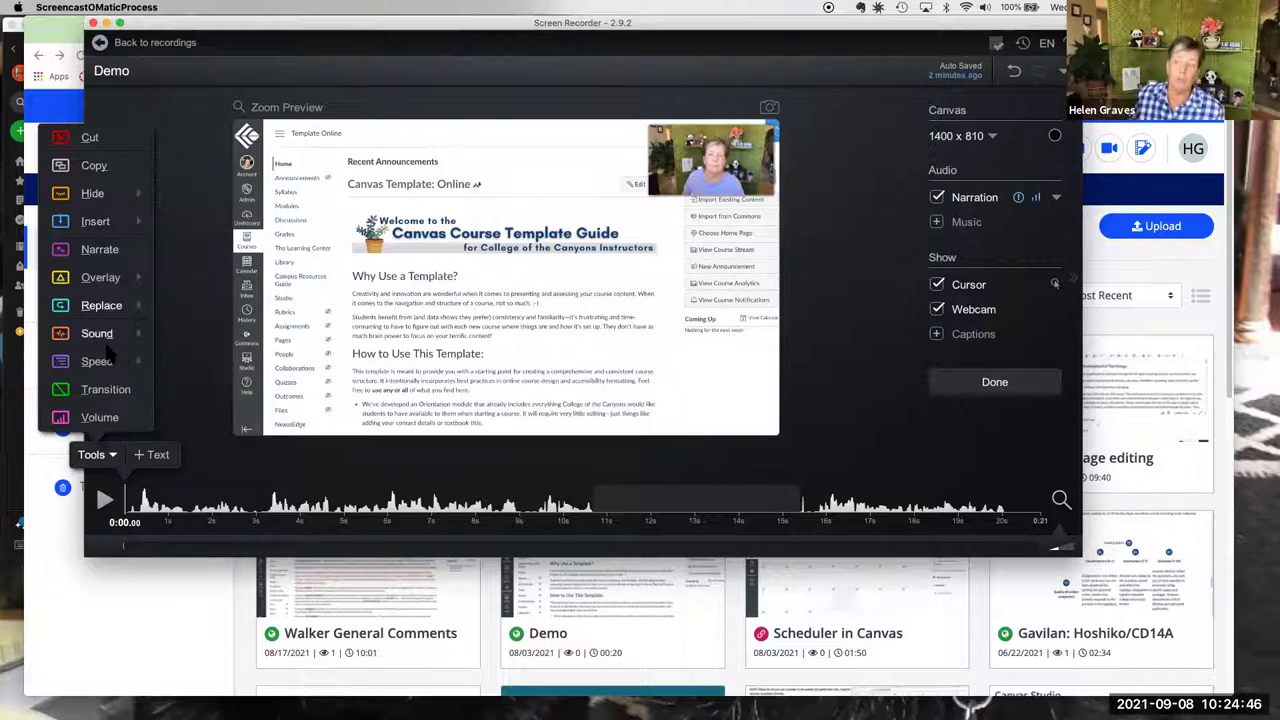
mouse_move(110, 340)
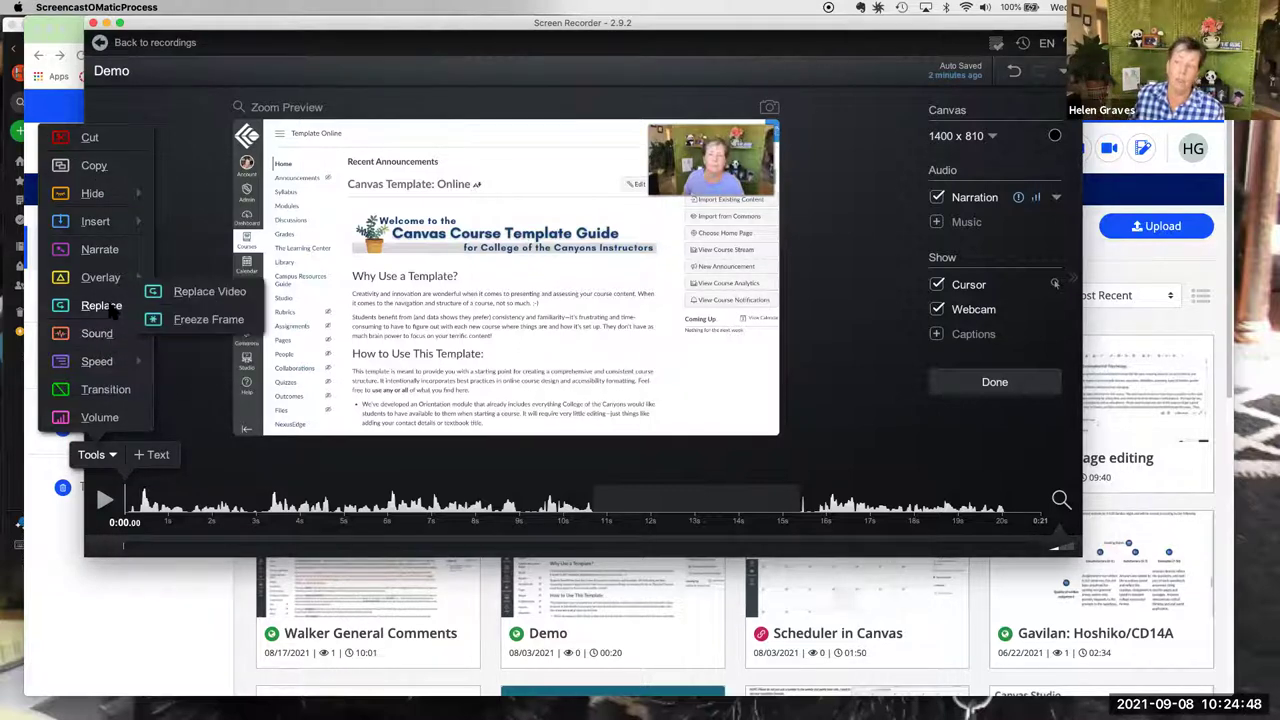
click(92, 139)
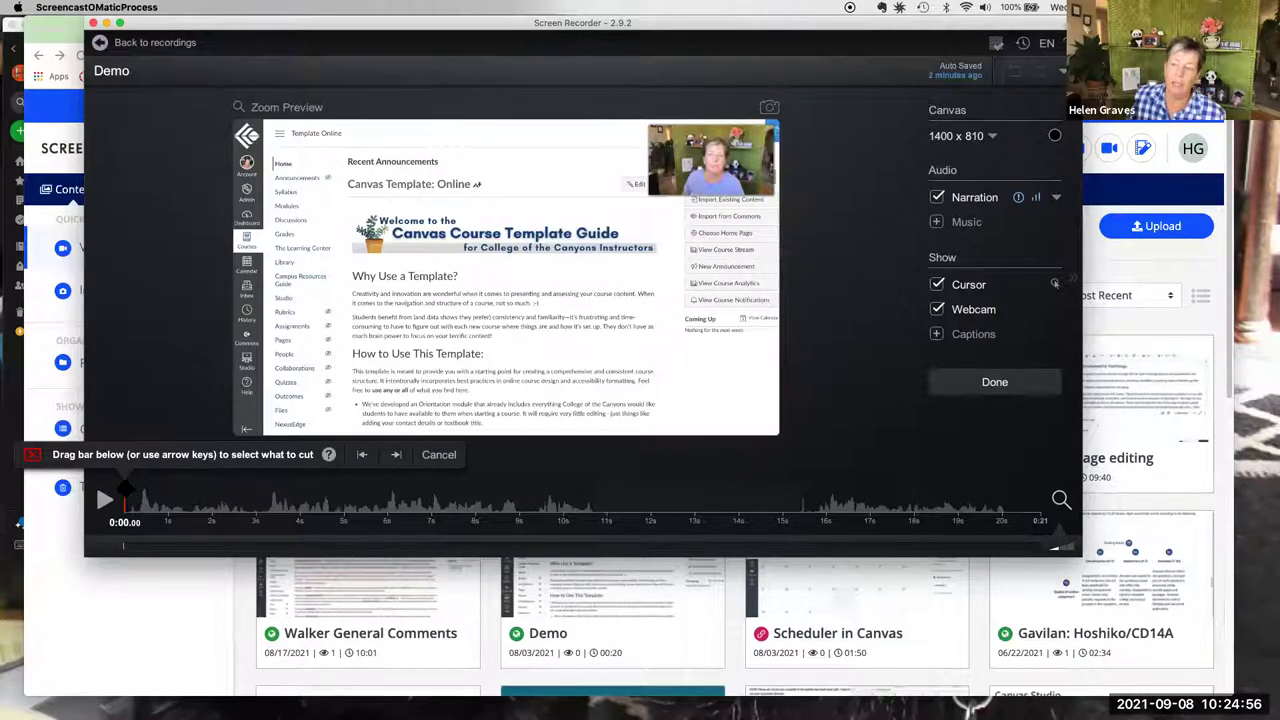
mouse_move(125, 489)
mouse_down()
mouse_move(272, 495)
mouse_move(116, 500)
mouse_move(127, 497)
mouse_up()
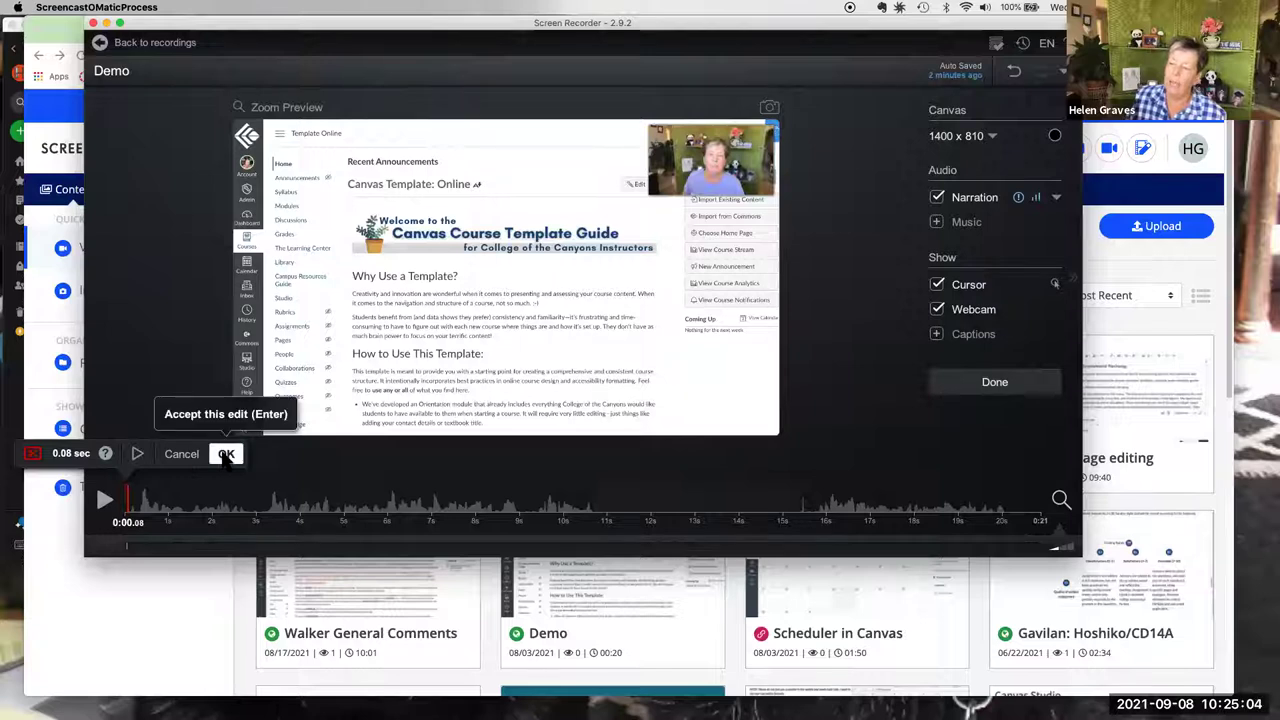
click(225, 455)
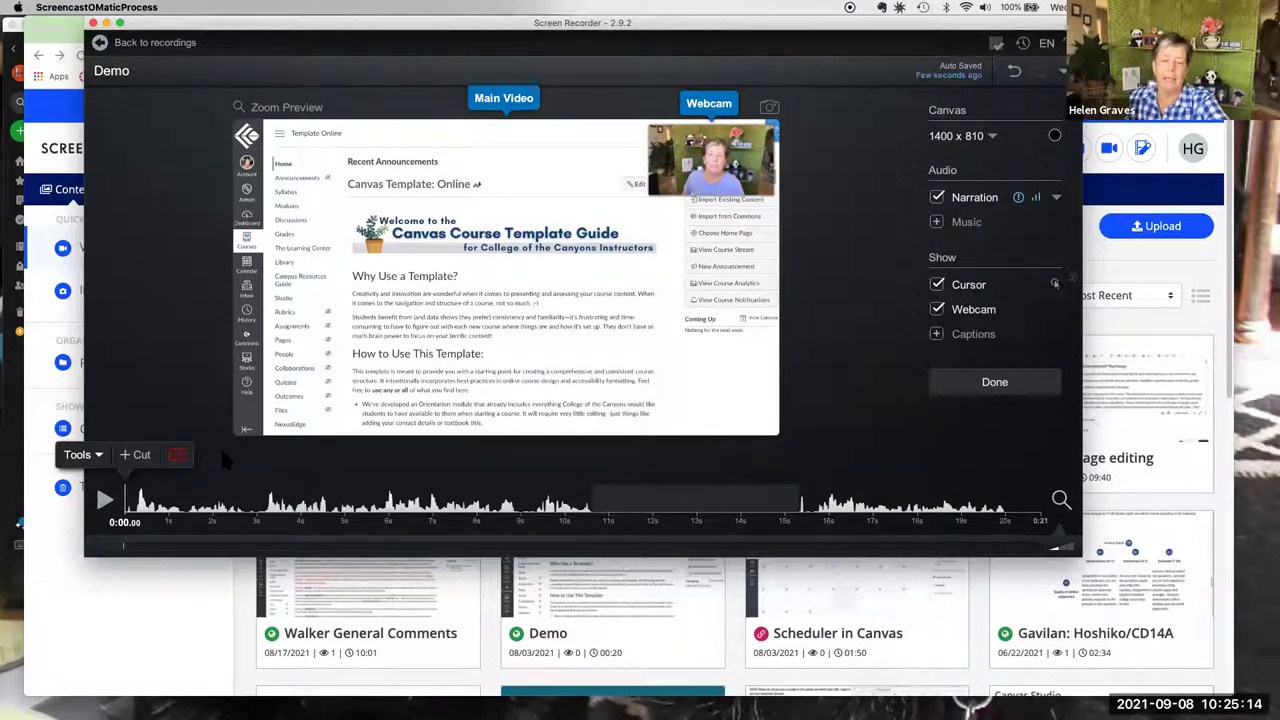
key(super+z)
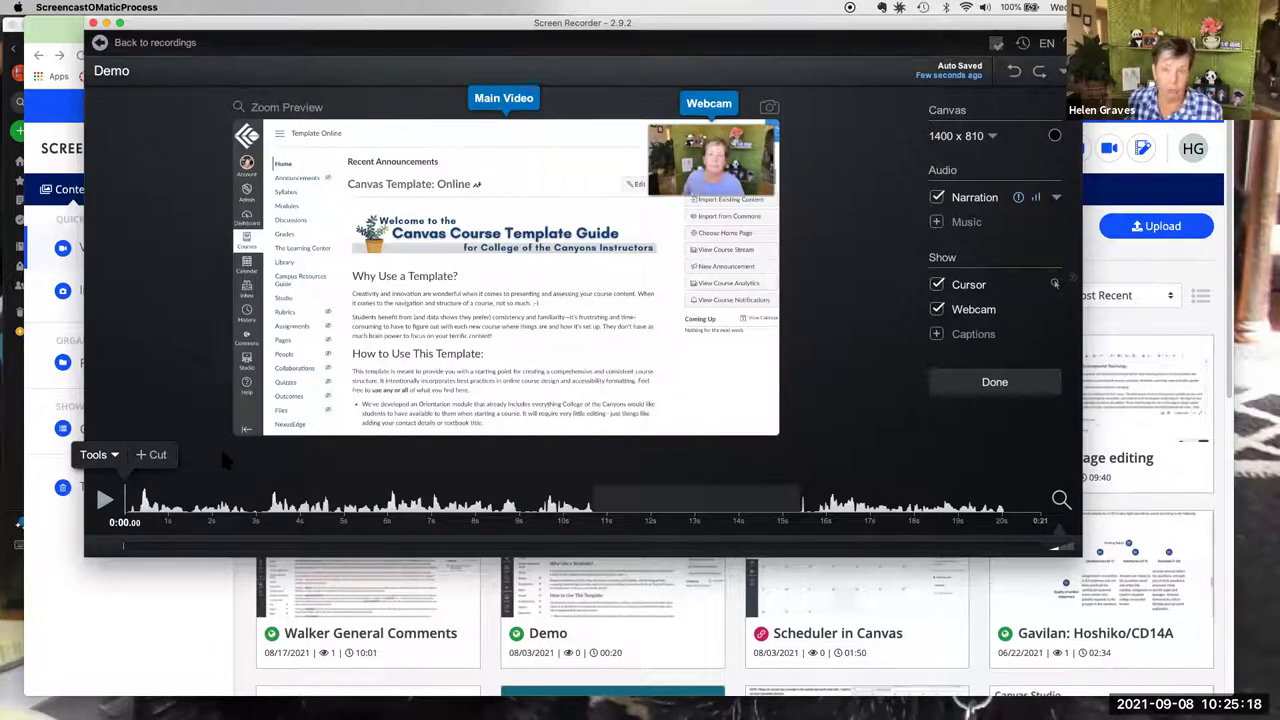
- Draw a red arrow overlay across the "Why Use a Template?" heading, pointing down to the start of the paragraph below
click(117, 458)
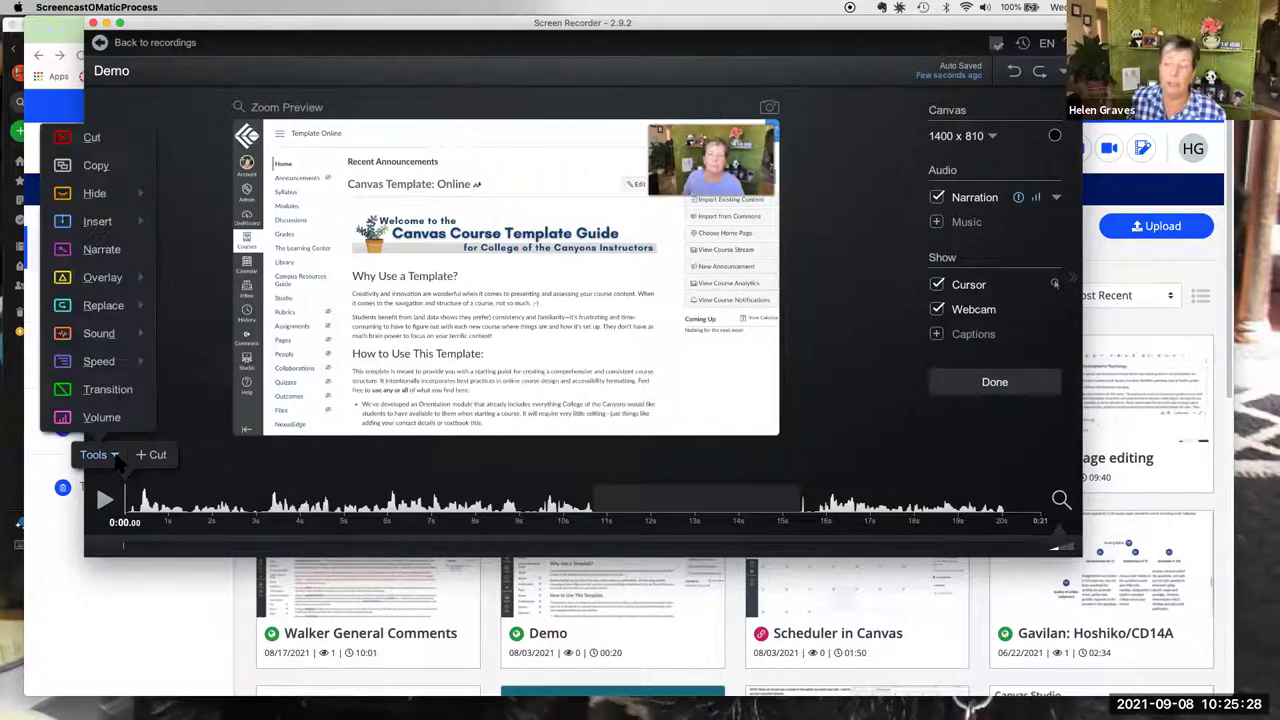
mouse_move(120, 283)
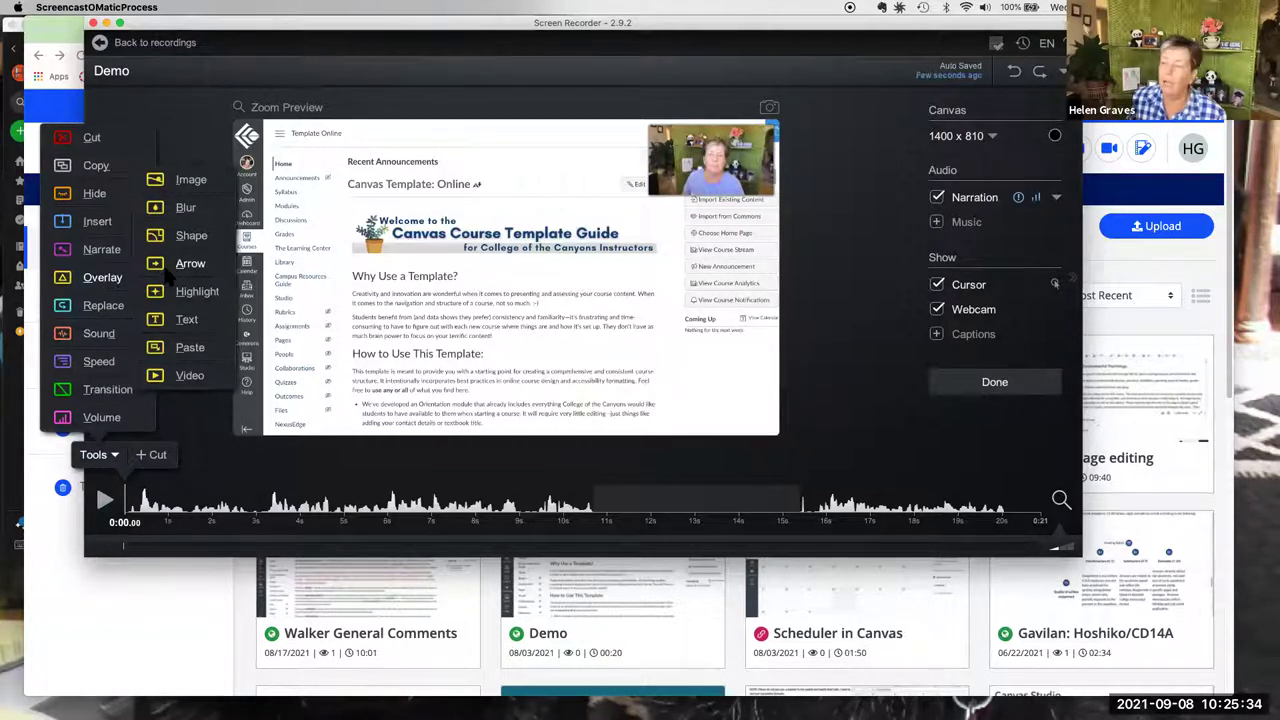
click(186, 266)
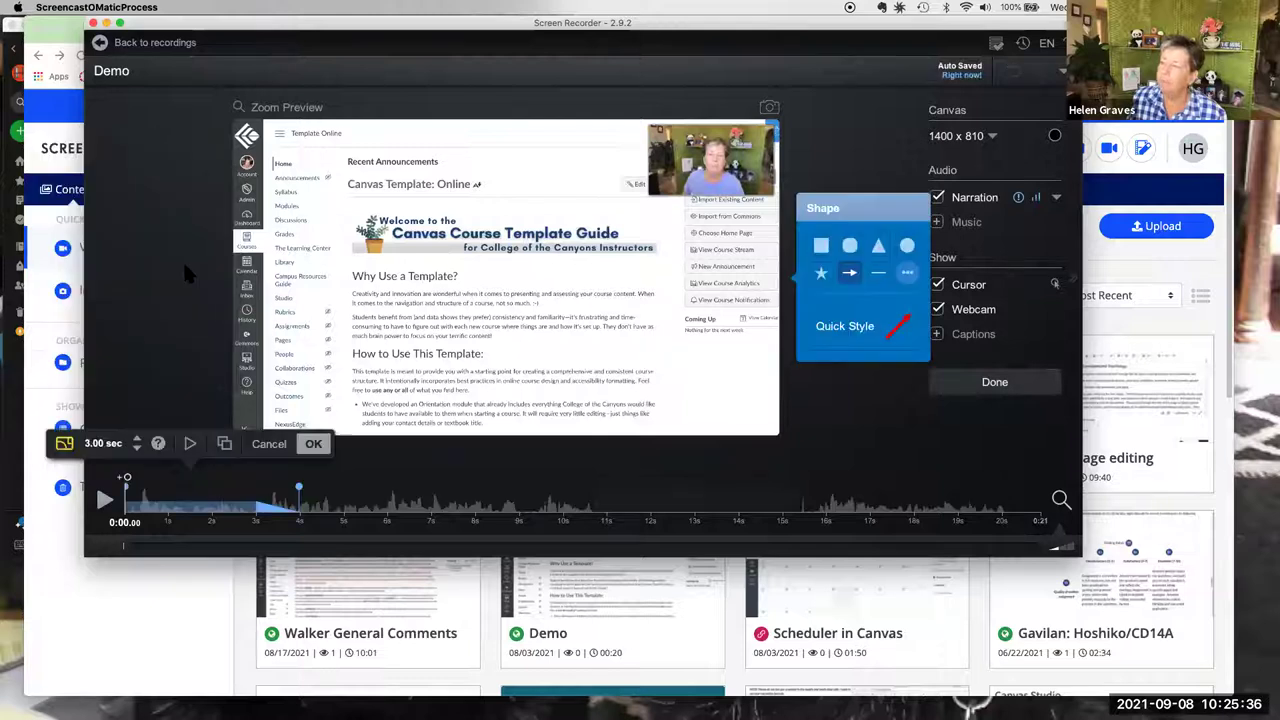
click(851, 272)
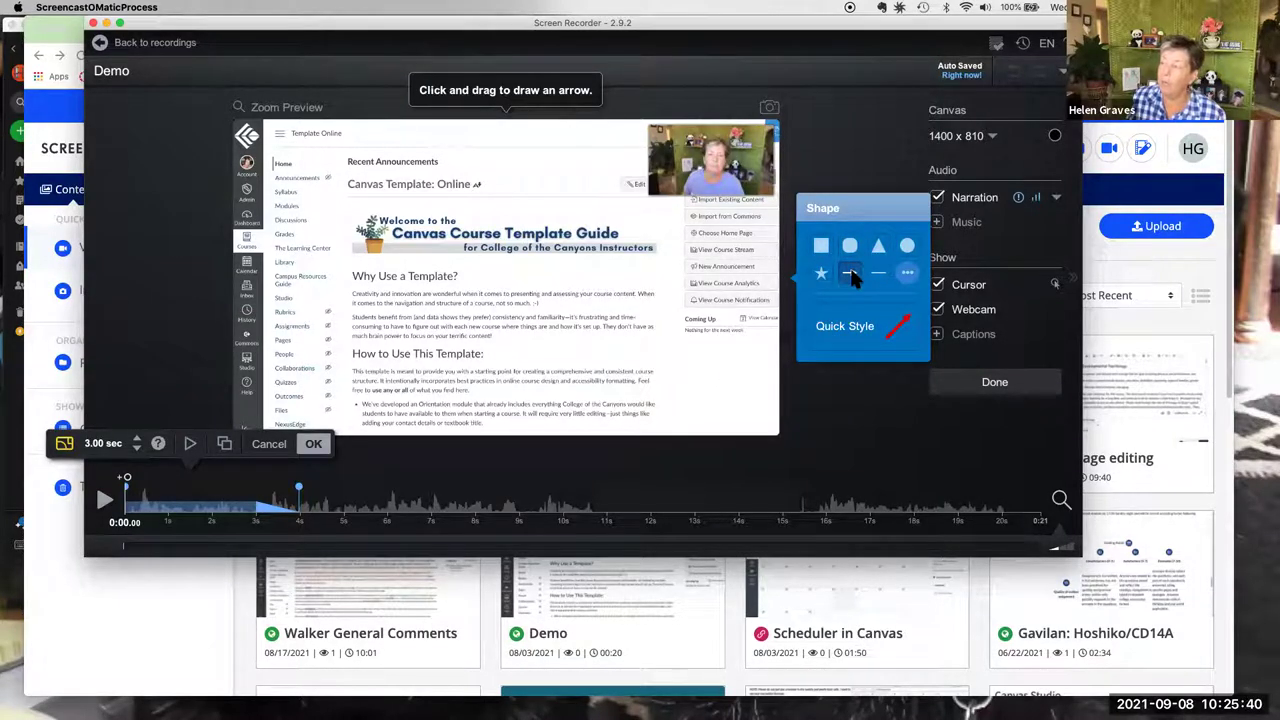
click(845, 322)
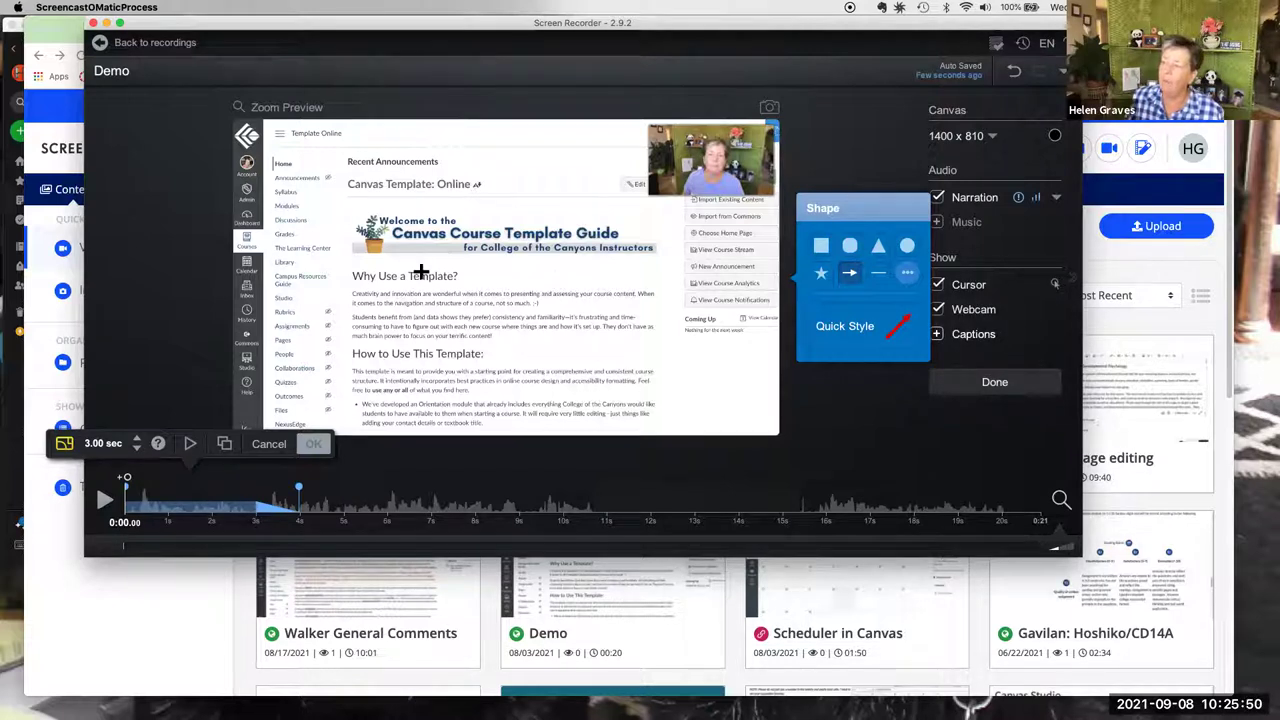
mouse_move(559, 189)
mouse_down()
mouse_move(458, 220)
mouse_move(400, 290)
mouse_move(393, 340)
mouse_move(397, 218)
mouse_move(403, 288)
mouse_up()
click(484, 222)
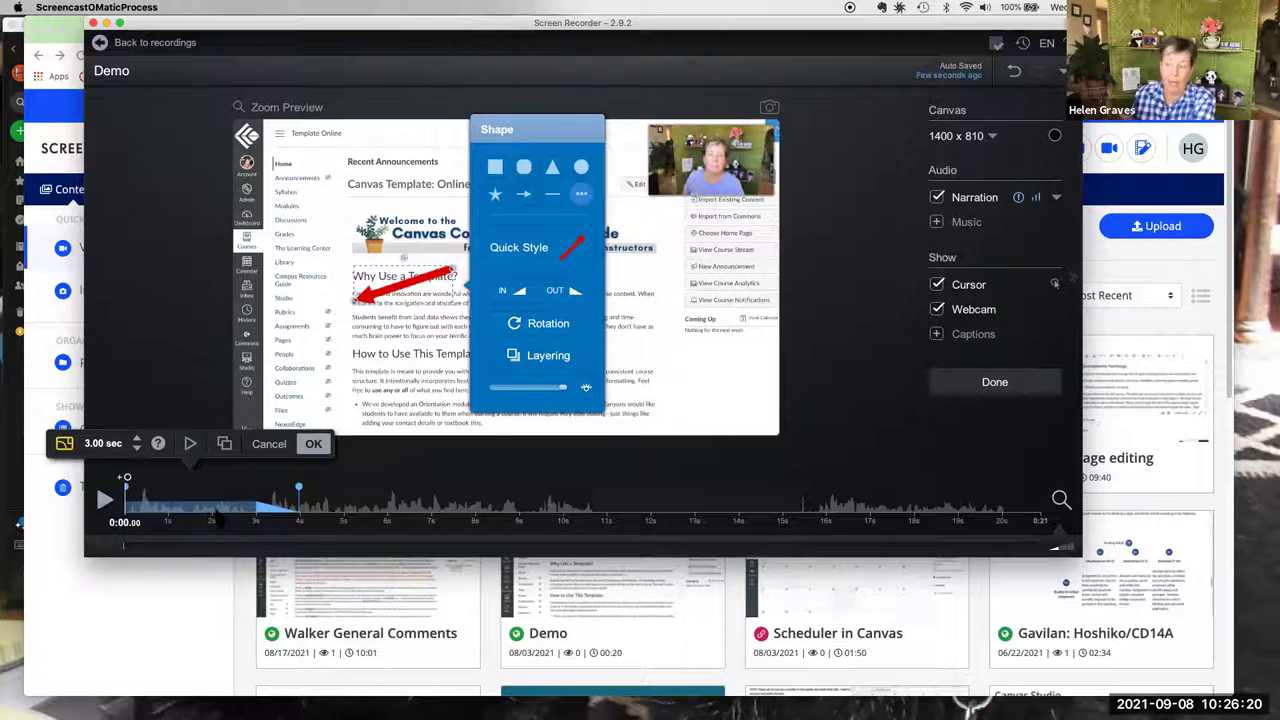
- Set the arrow overlay to start at 0:01.56 with a duration of 1.20 seconds, and accept it
click(126, 486)
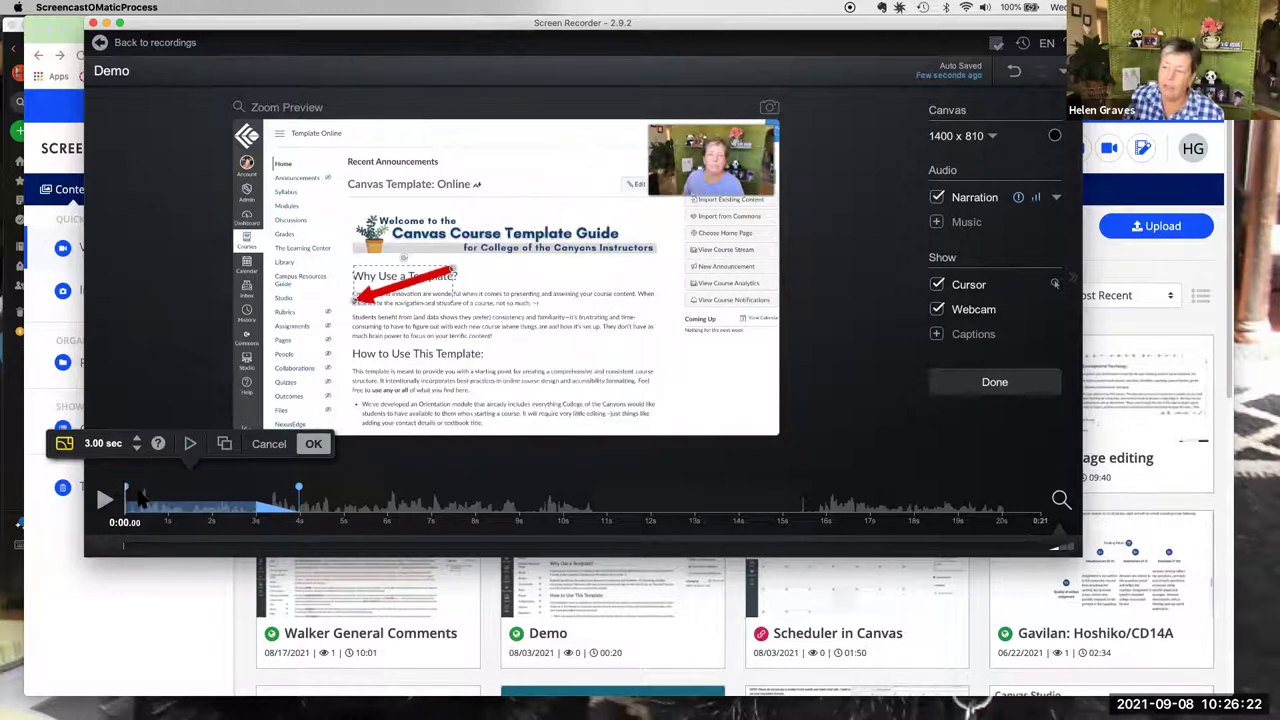
drag(126, 486, 192, 490)
mouse_move(298, 487)
mouse_down()
mouse_move(330, 488)
mouse_move(272, 490)
mouse_move(289, 490)
mouse_up()
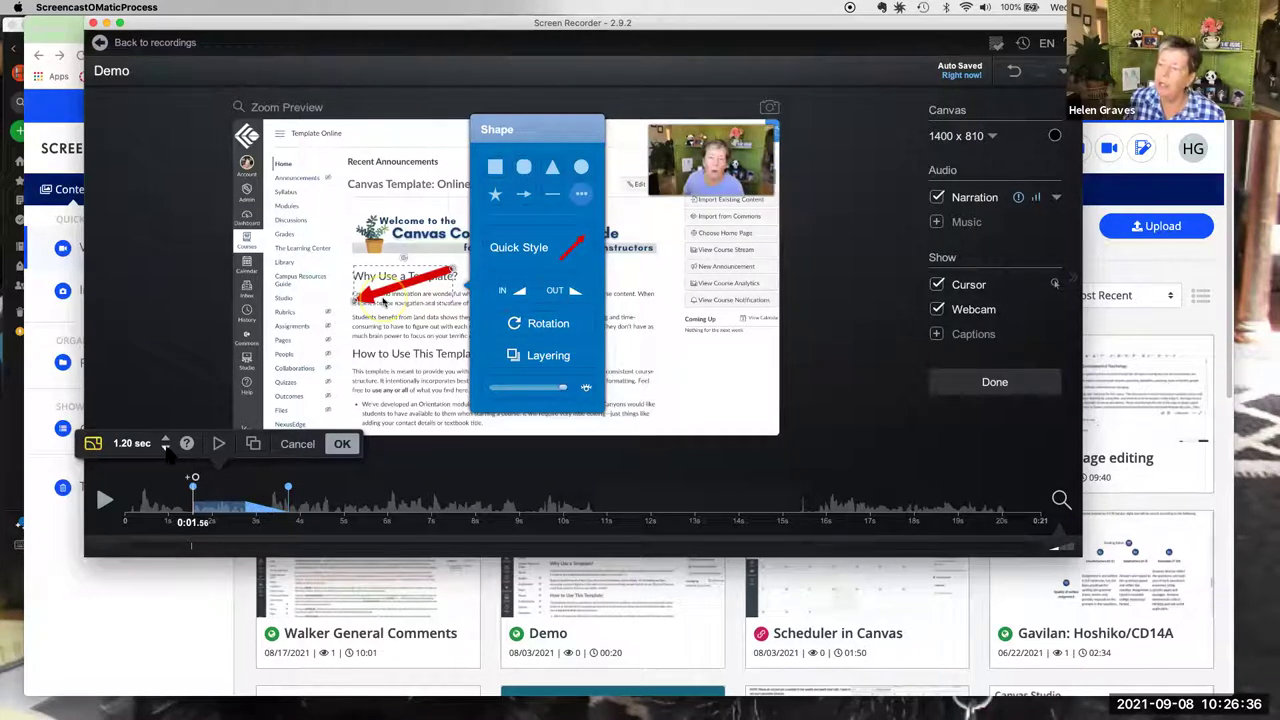
click(340, 443)
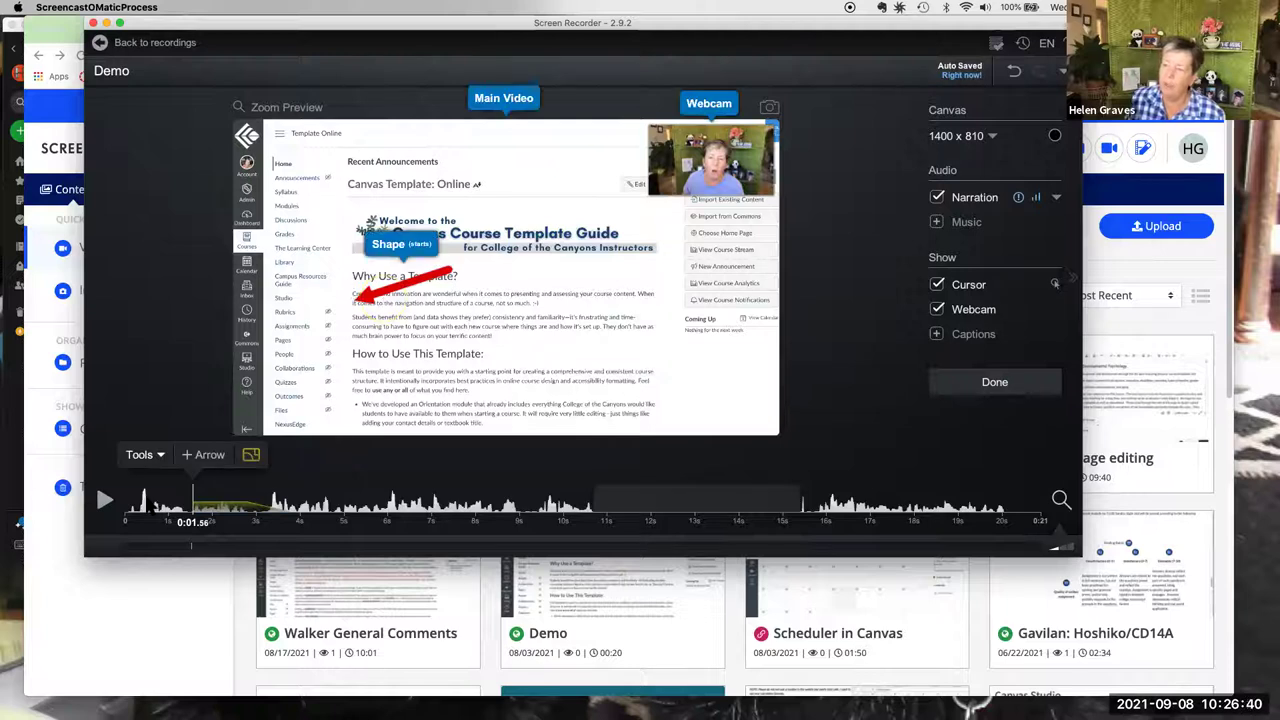
- Play the video from 0:00.48 past the end of the arrow overlay to preview it, and stop playback
click(144, 505)
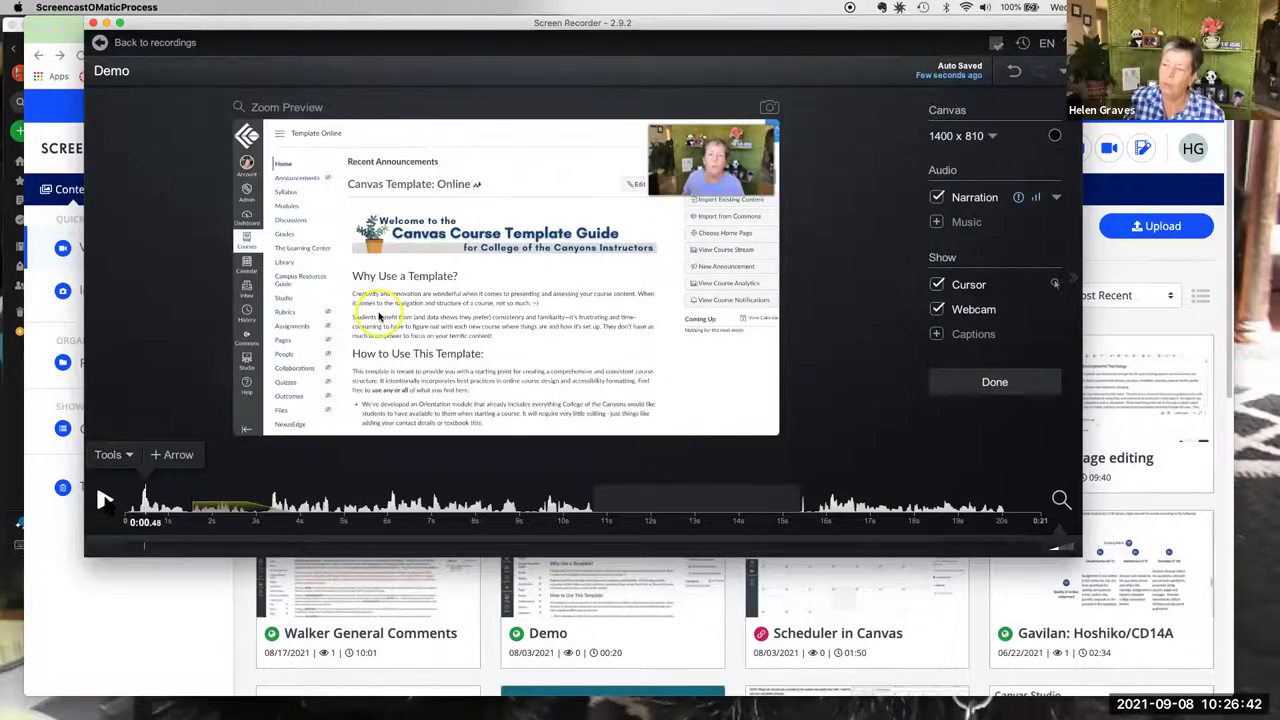
click(104, 502)
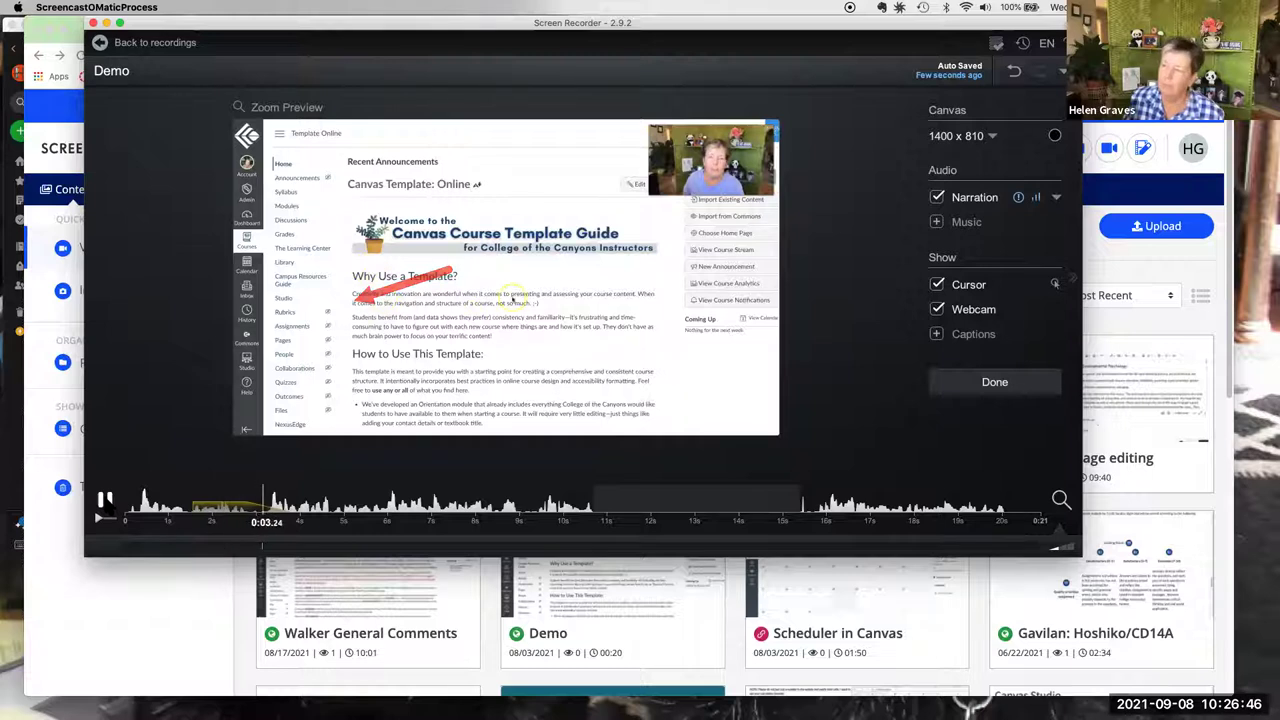
key(space)
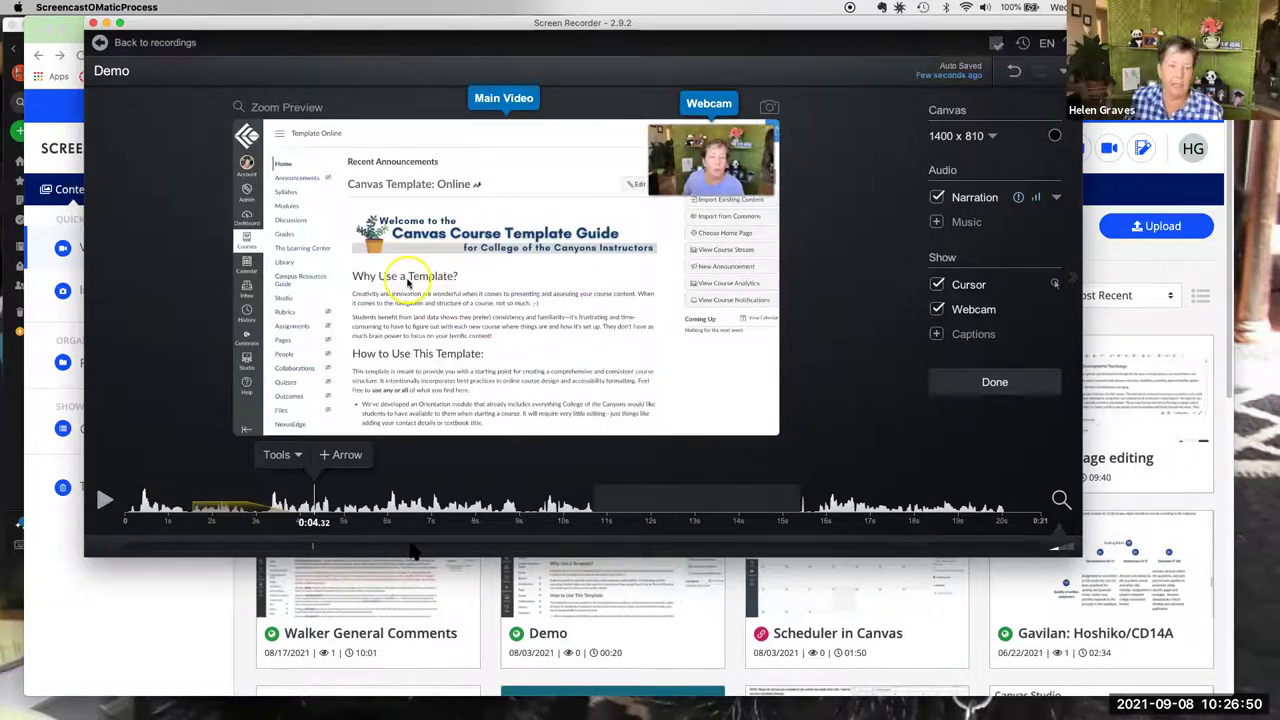
- Review the Insert and Overlay editing options, including inserting a new or existing recording, without applying any
click(300, 458)
mouse_move(314, 224)
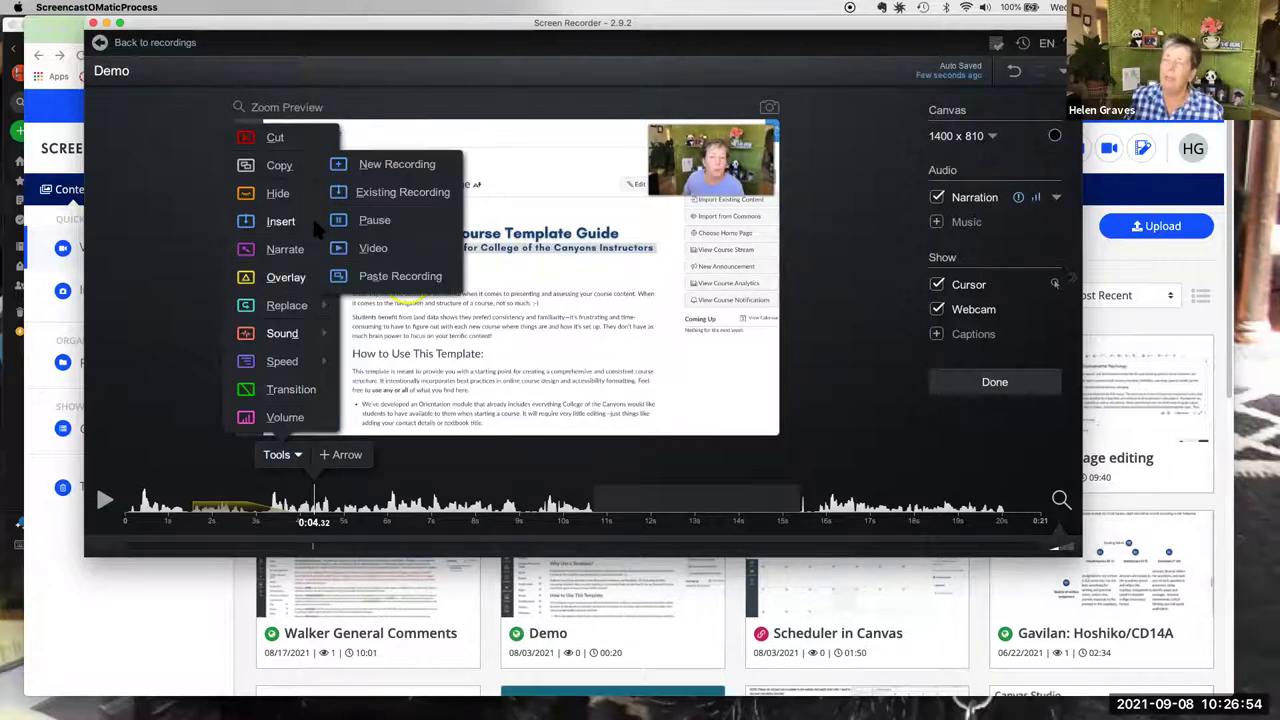
click(451, 381)
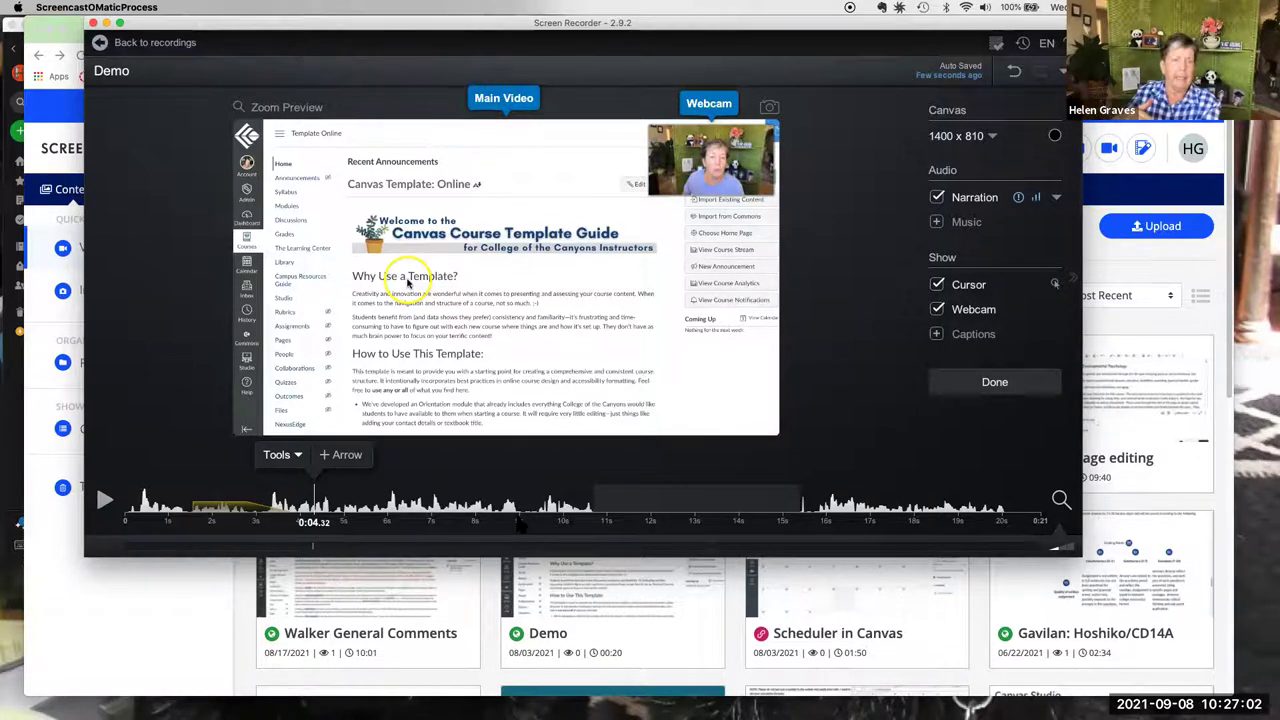
click(297, 459)
mouse_move(305, 225)
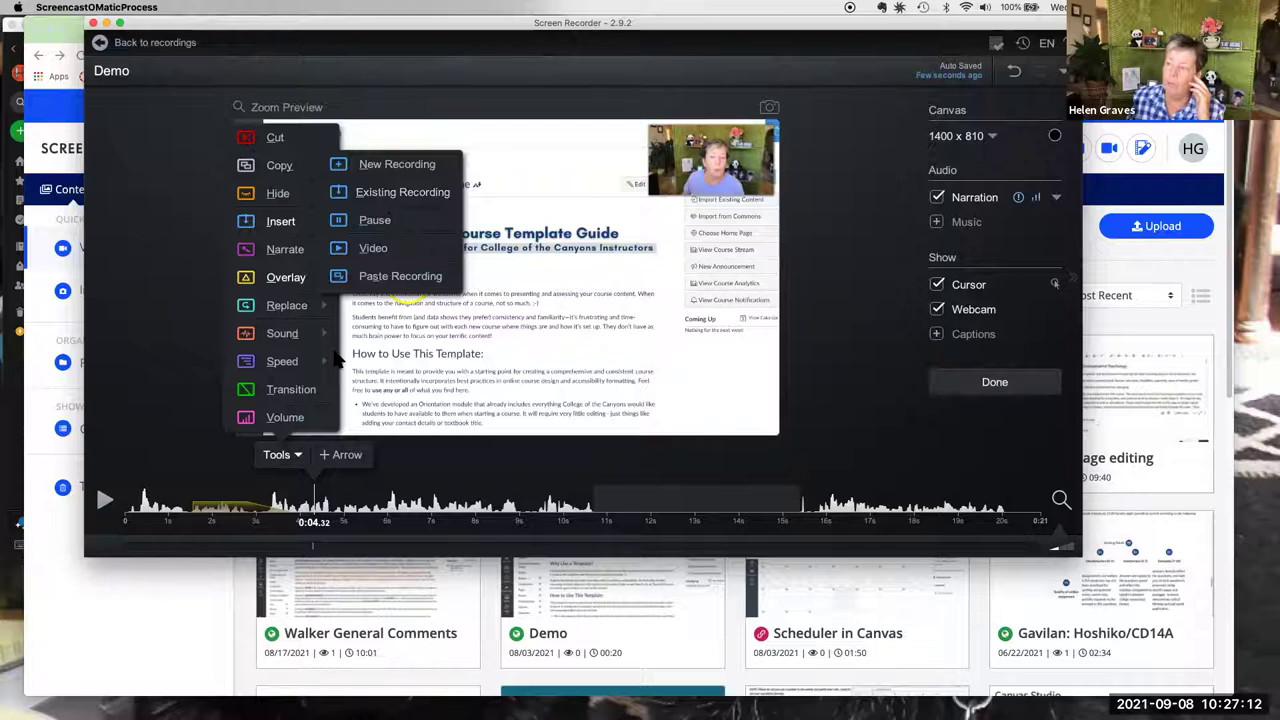
mouse_move(320, 338)
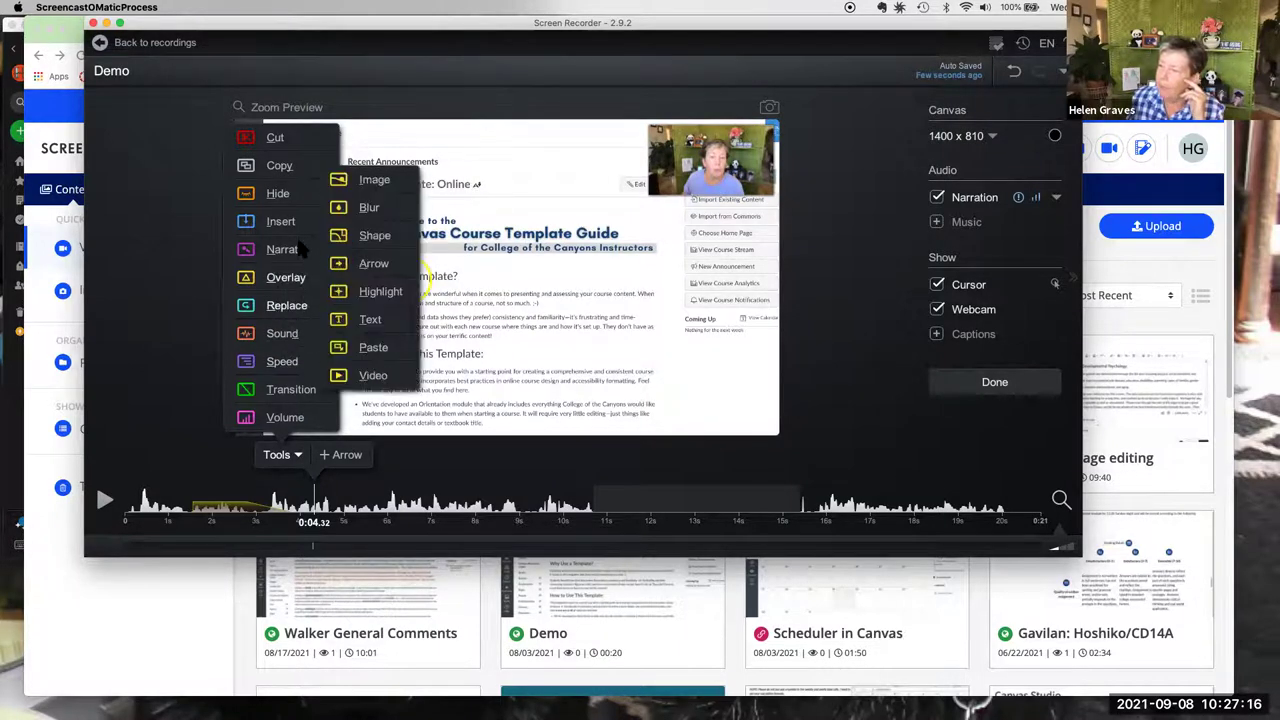
mouse_move(292, 280)
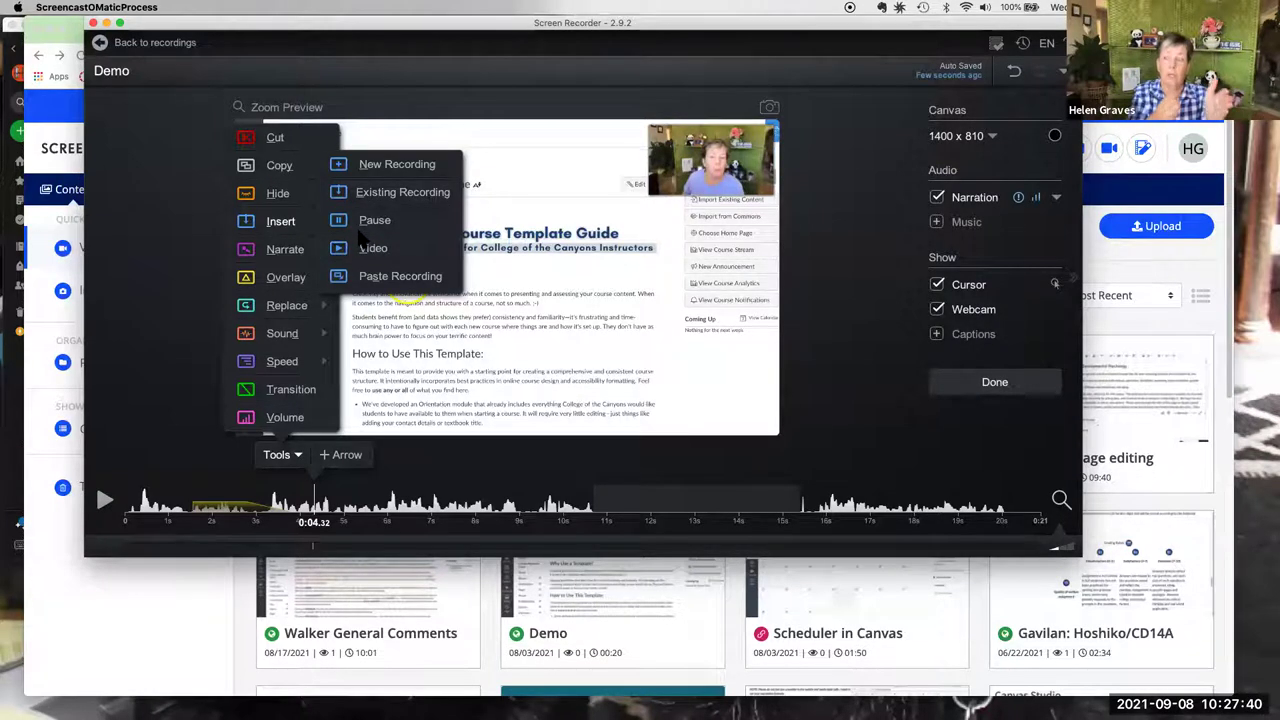
key(Escape)
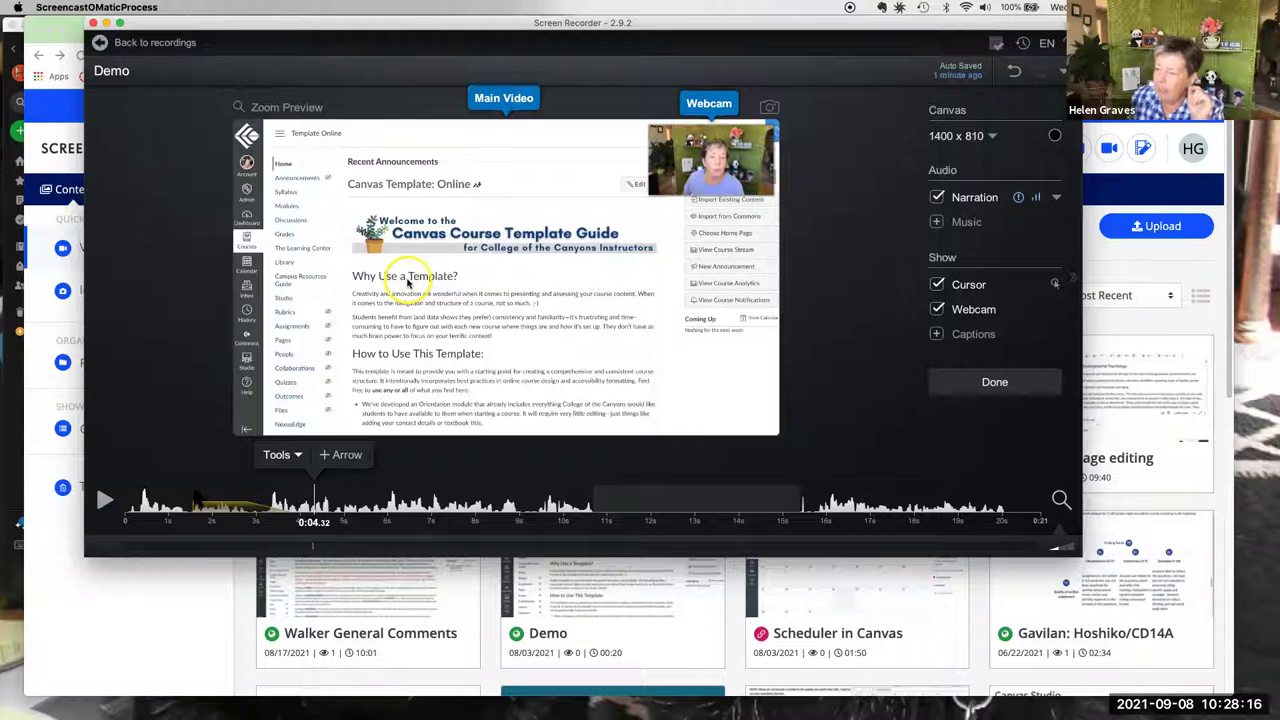
- Locate the silent stretch in the middle of the timeline, starting at 0:10.68, and cut it out of the video
click(324, 495)
click(560, 495)
click(808, 495)
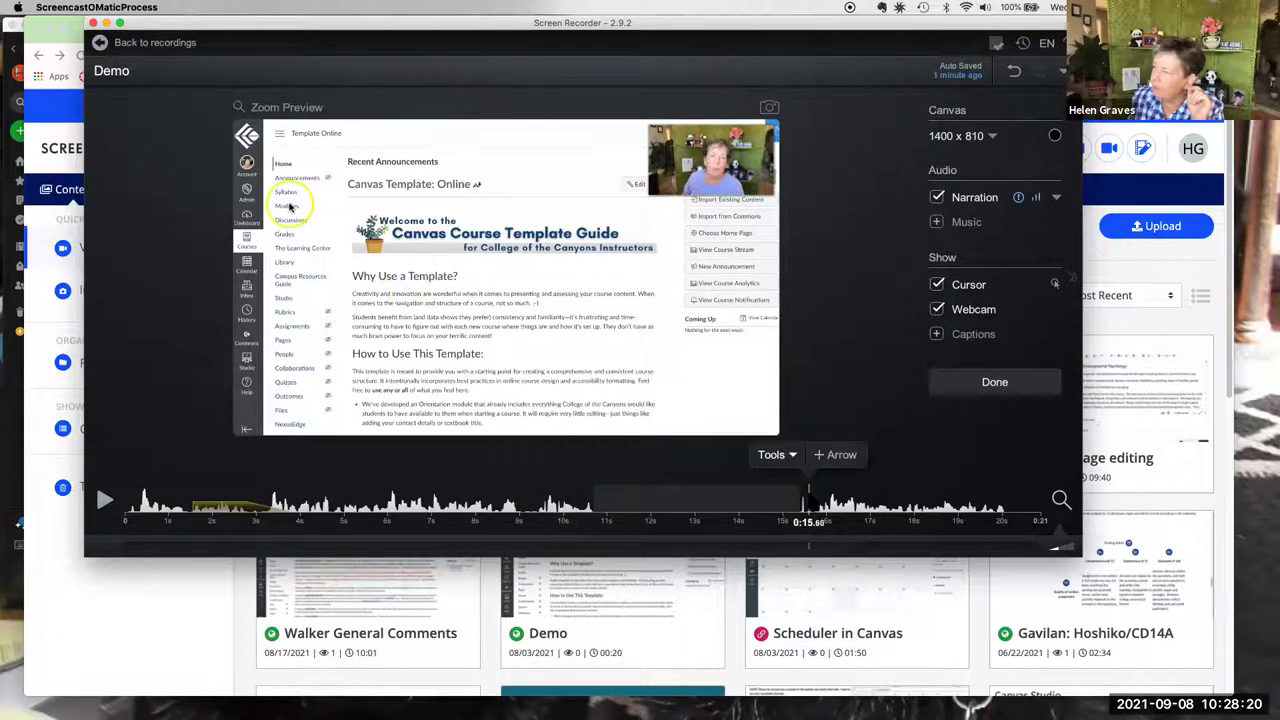
click(548, 500)
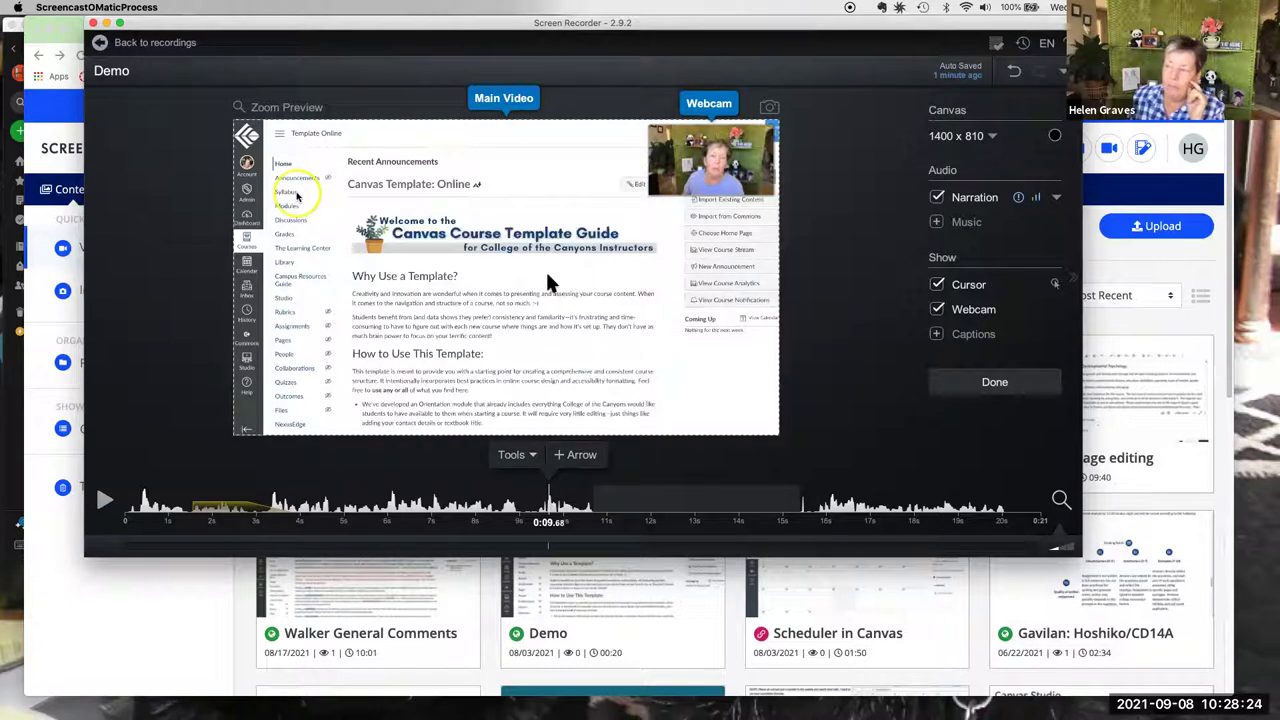
click(880, 497)
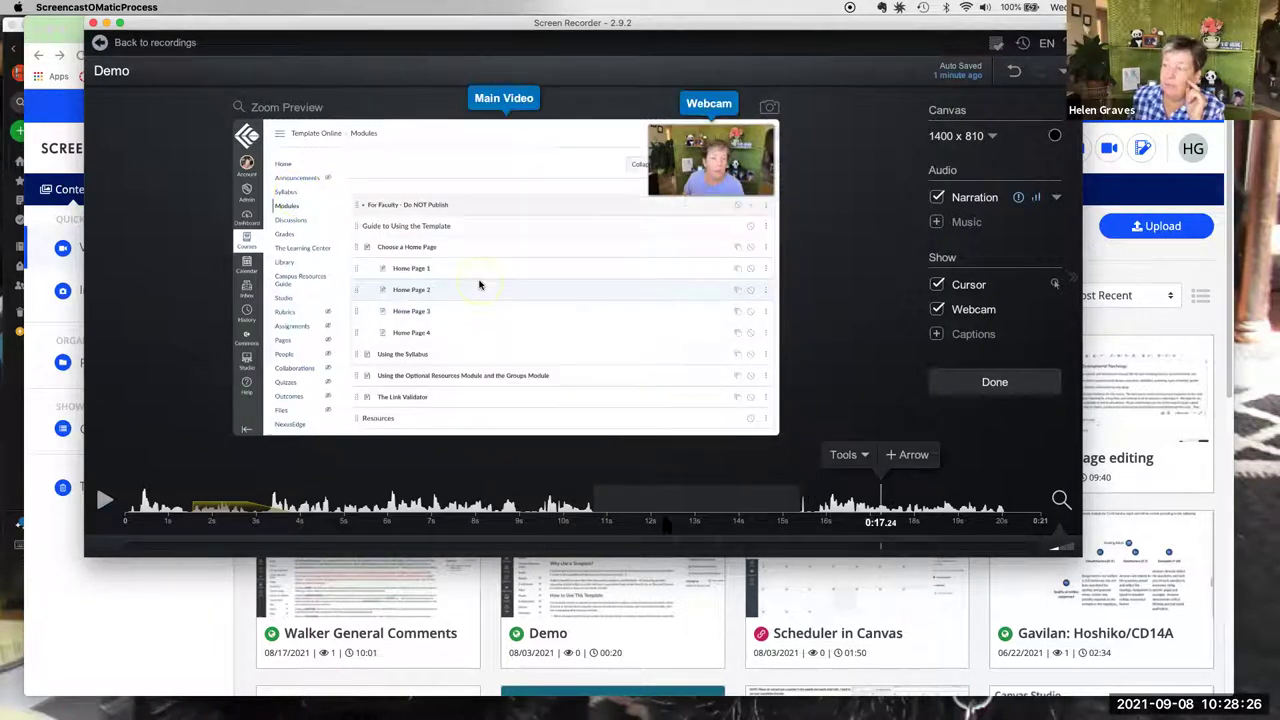
click(593, 500)
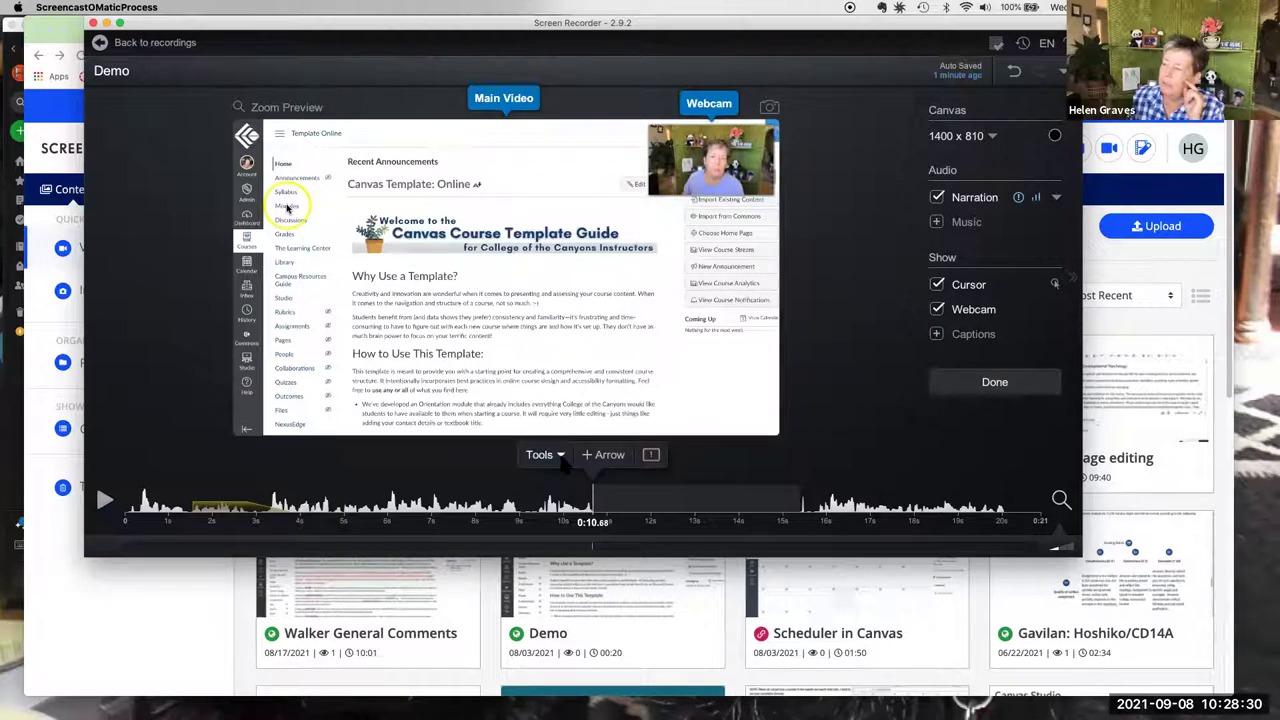
click(558, 456)
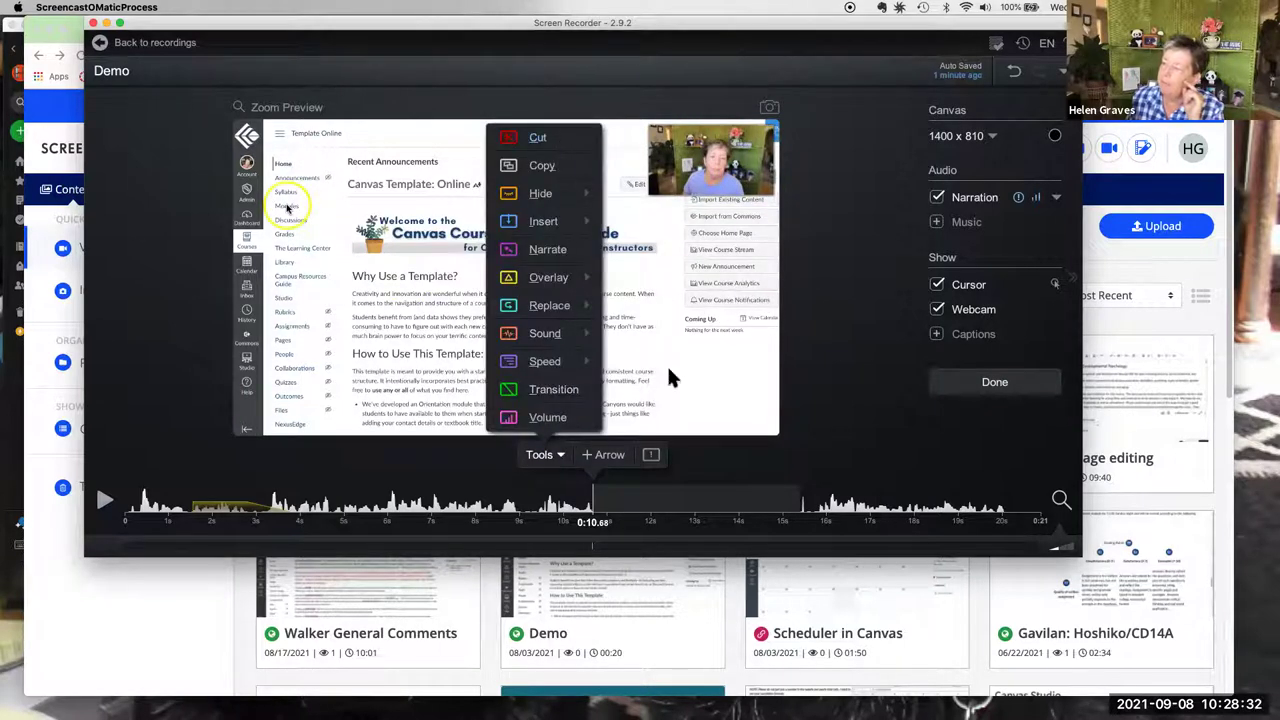
click(537, 137)
click(792, 455)
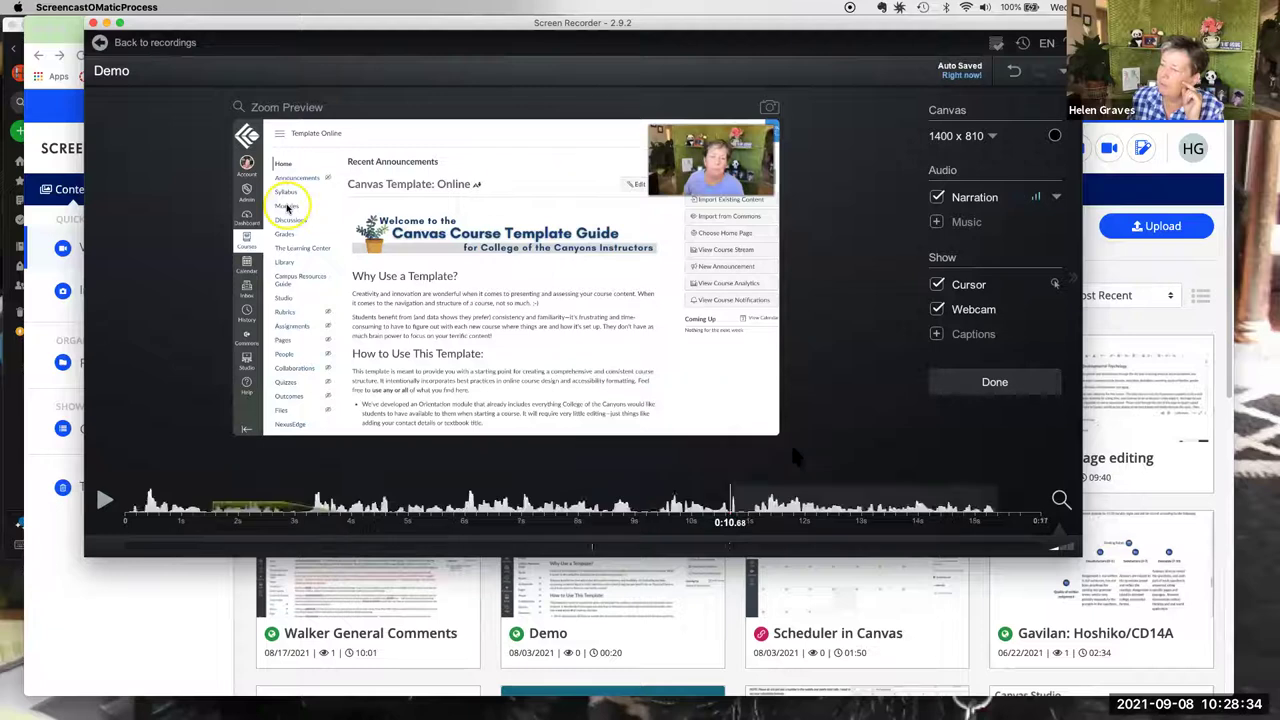
- Add a 1.00-second Fade transition at 0:10.60 on the timeline, at the cut, and accept it
click(750, 505)
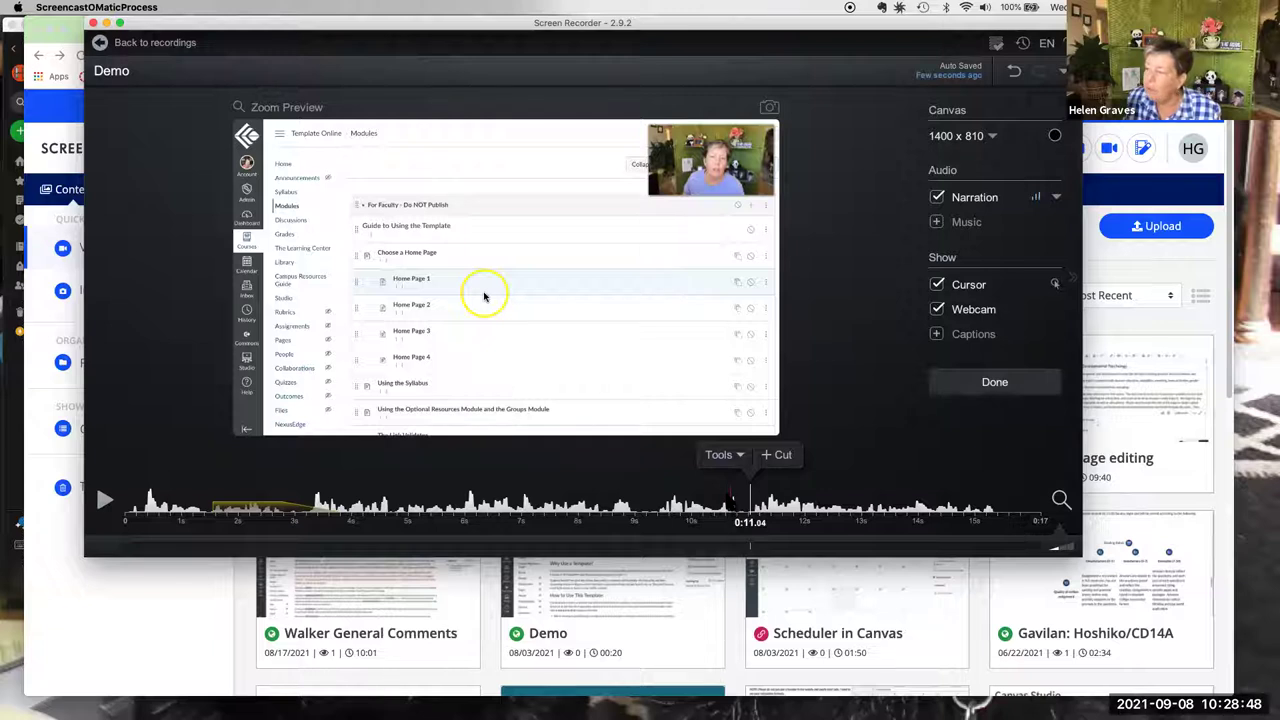
click(727, 497)
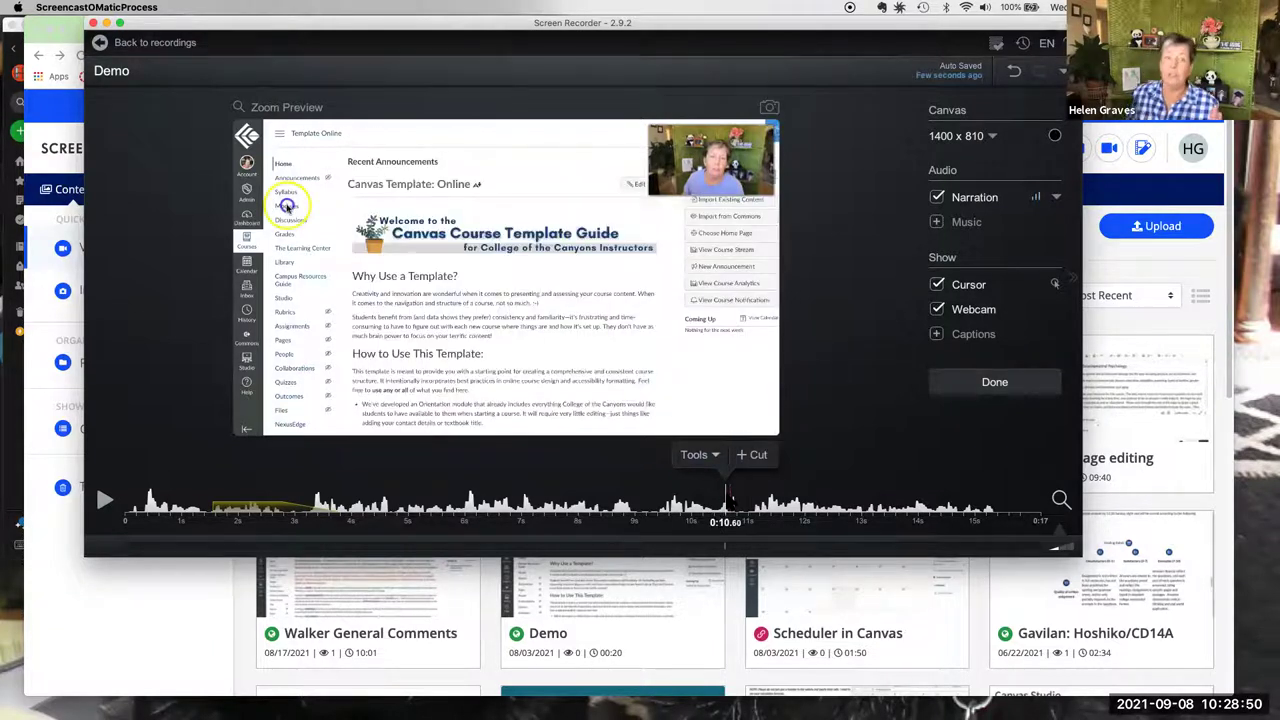
mouse_move(523, 365)
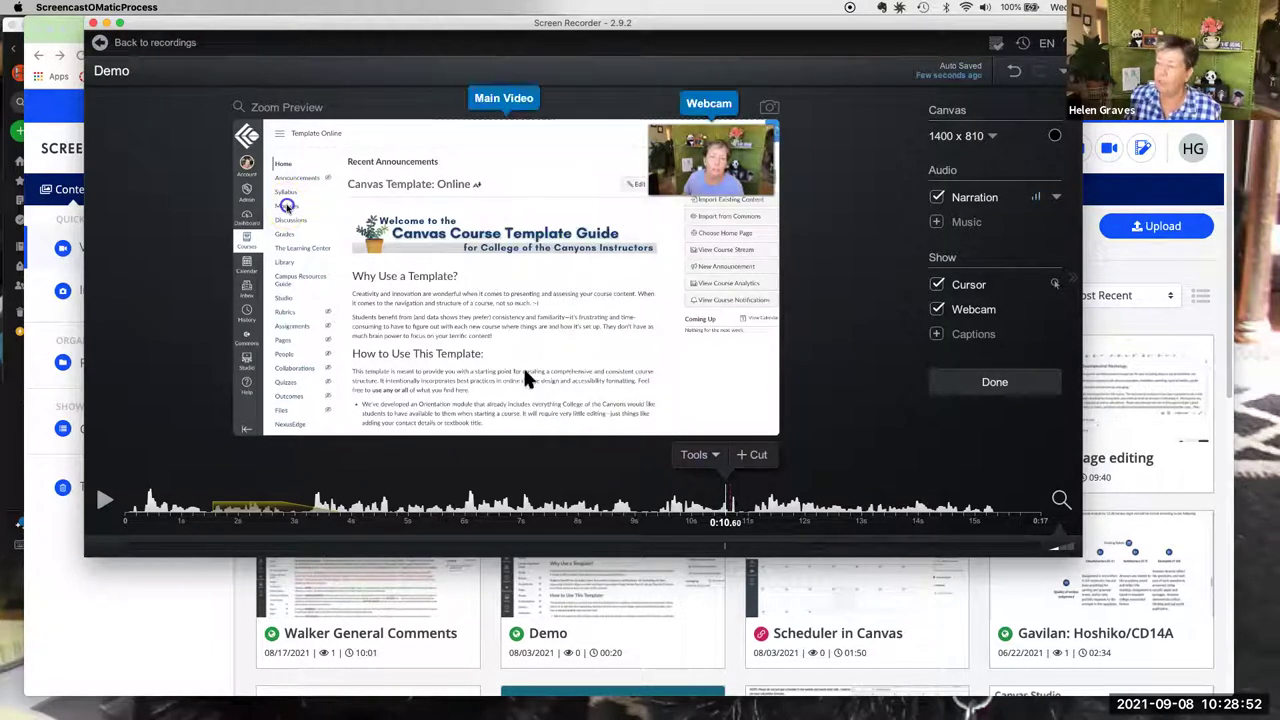
click(695, 455)
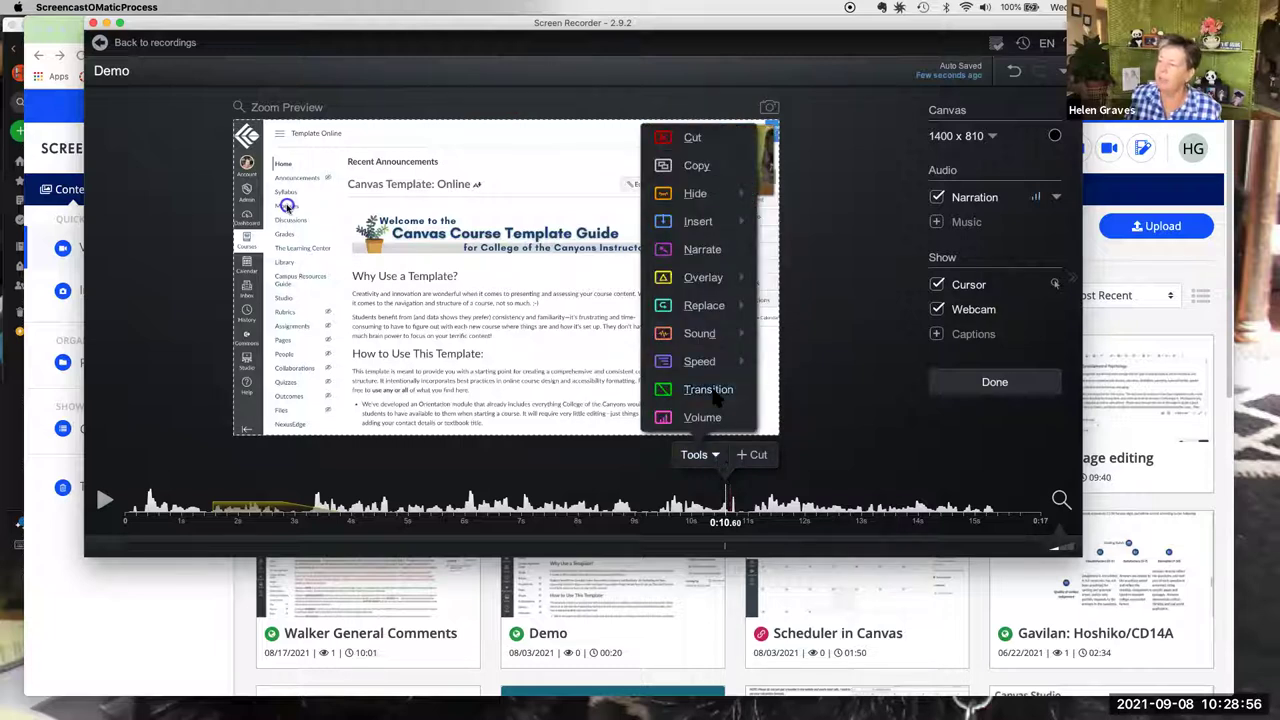
click(714, 393)
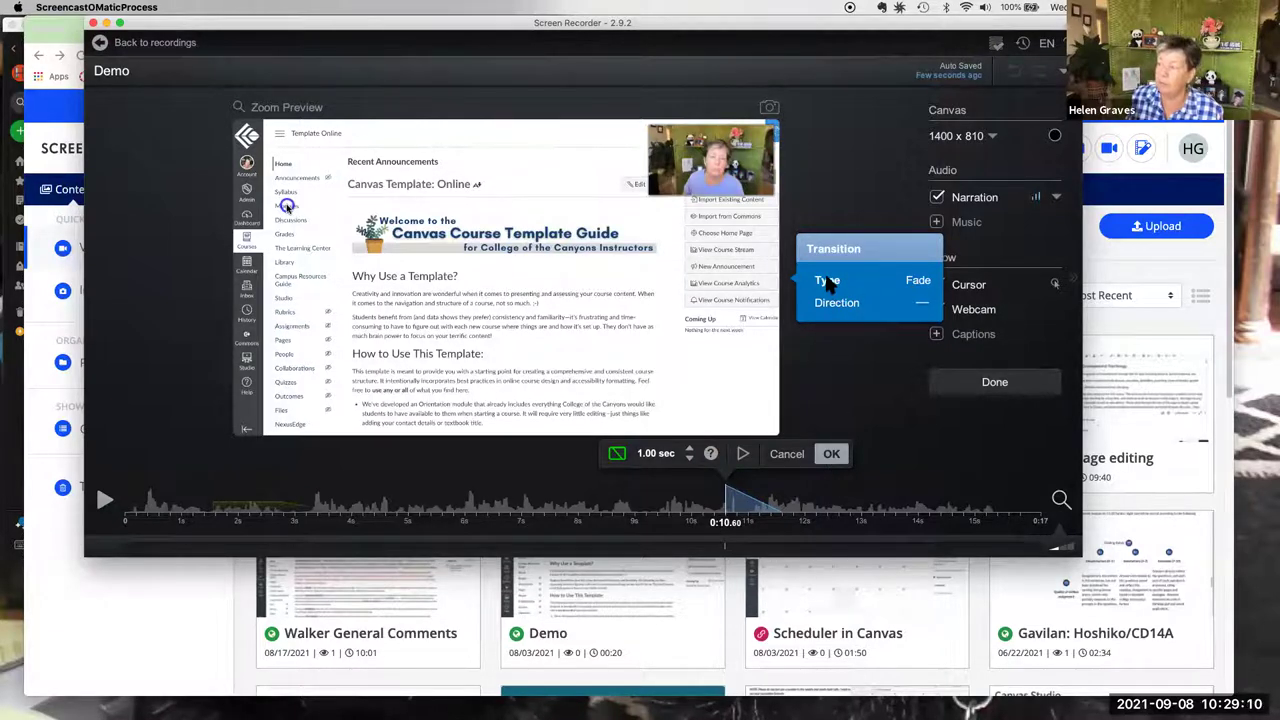
click(831, 453)
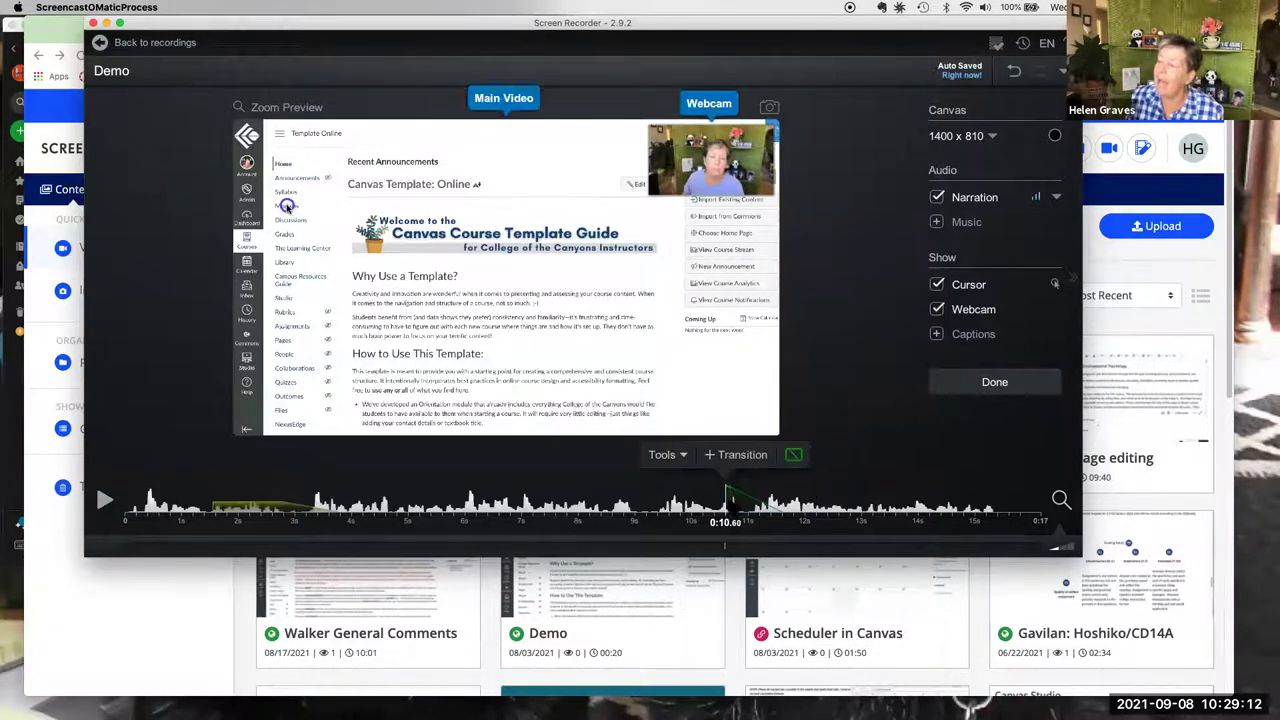
- Play the video from 0:10.24 past the end of the fade transition to preview it, and stop playback
click(704, 505)
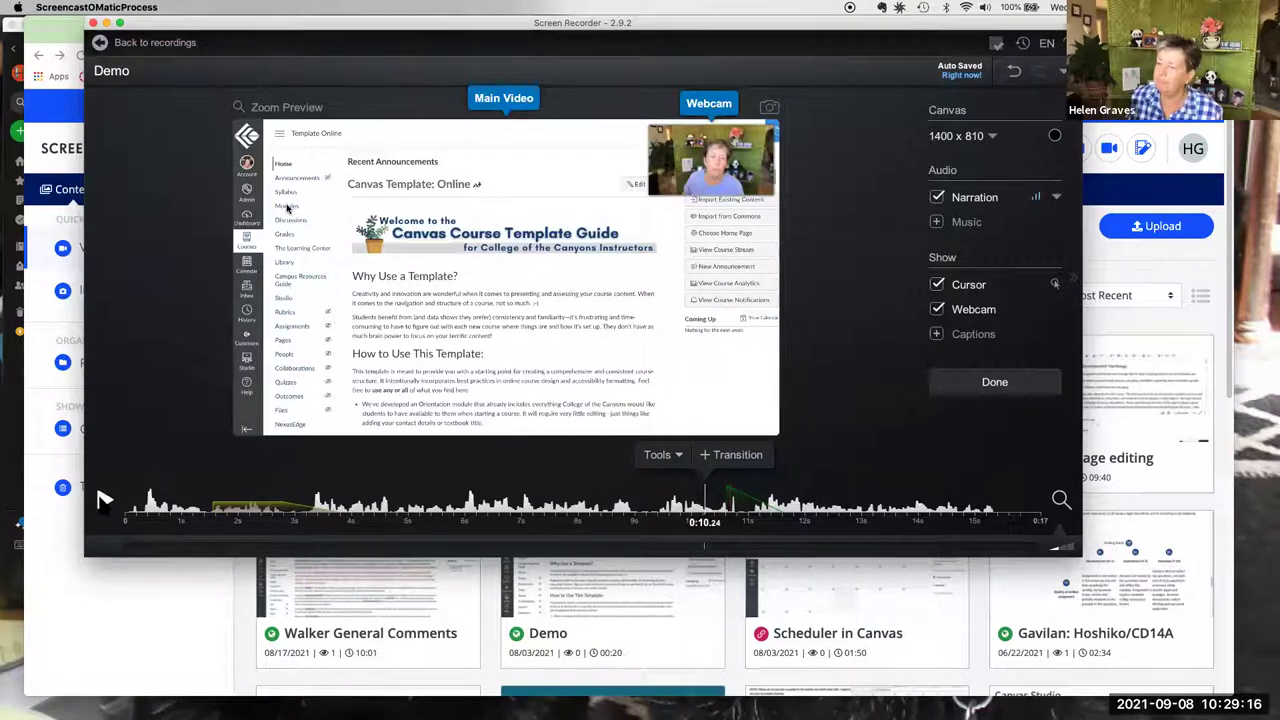
click(104, 500)
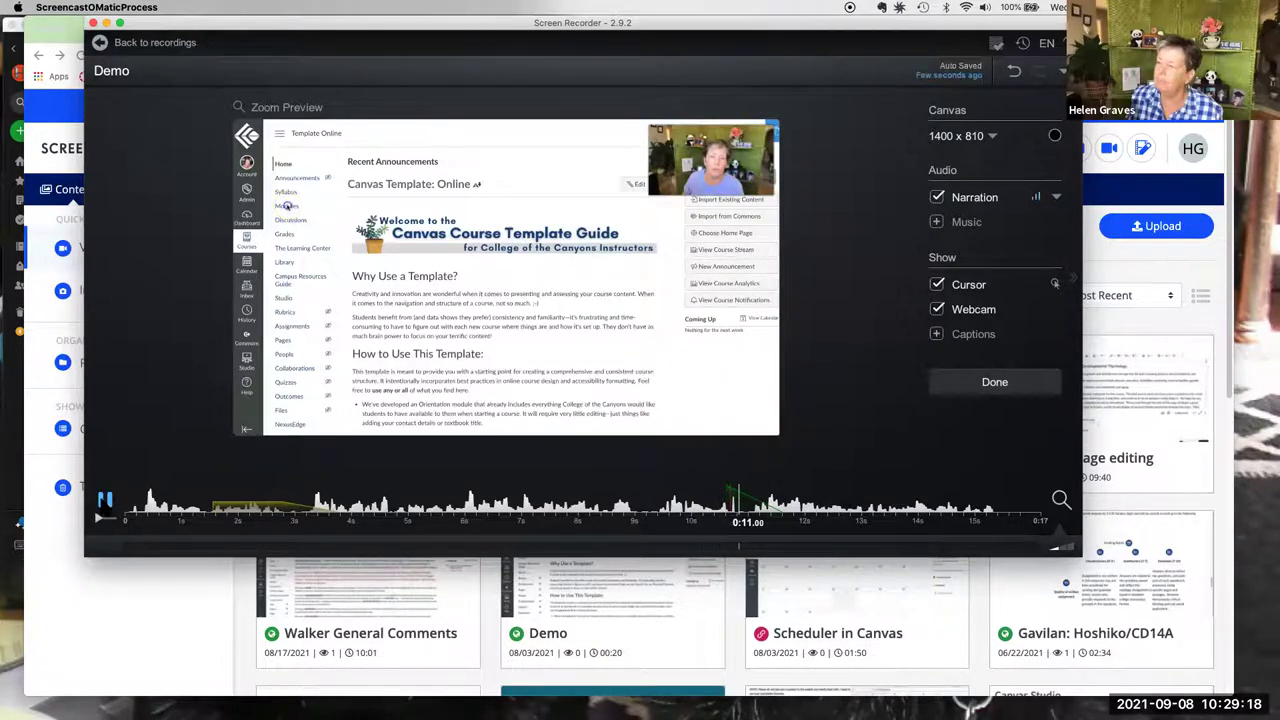
click(104, 500)
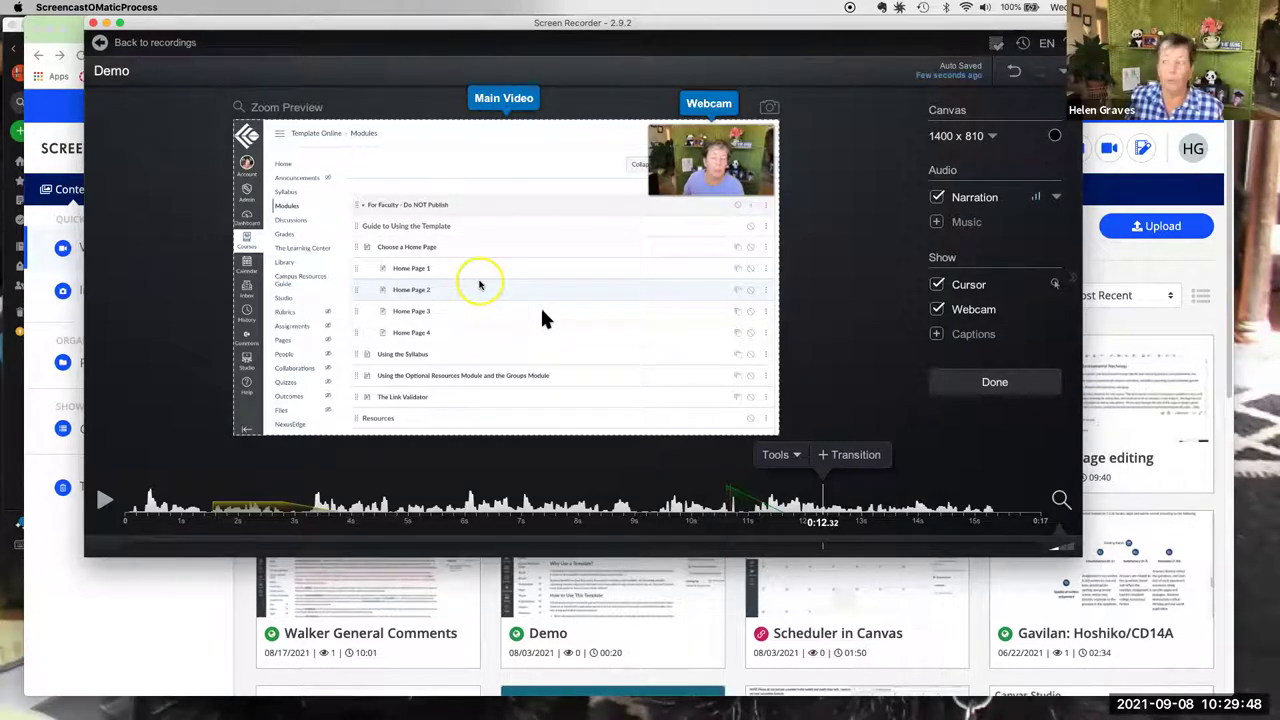
- Hide the cursor, and zoom the main video in on the page's upper-left area with a zoom point at 0:12.32
click(937, 284)
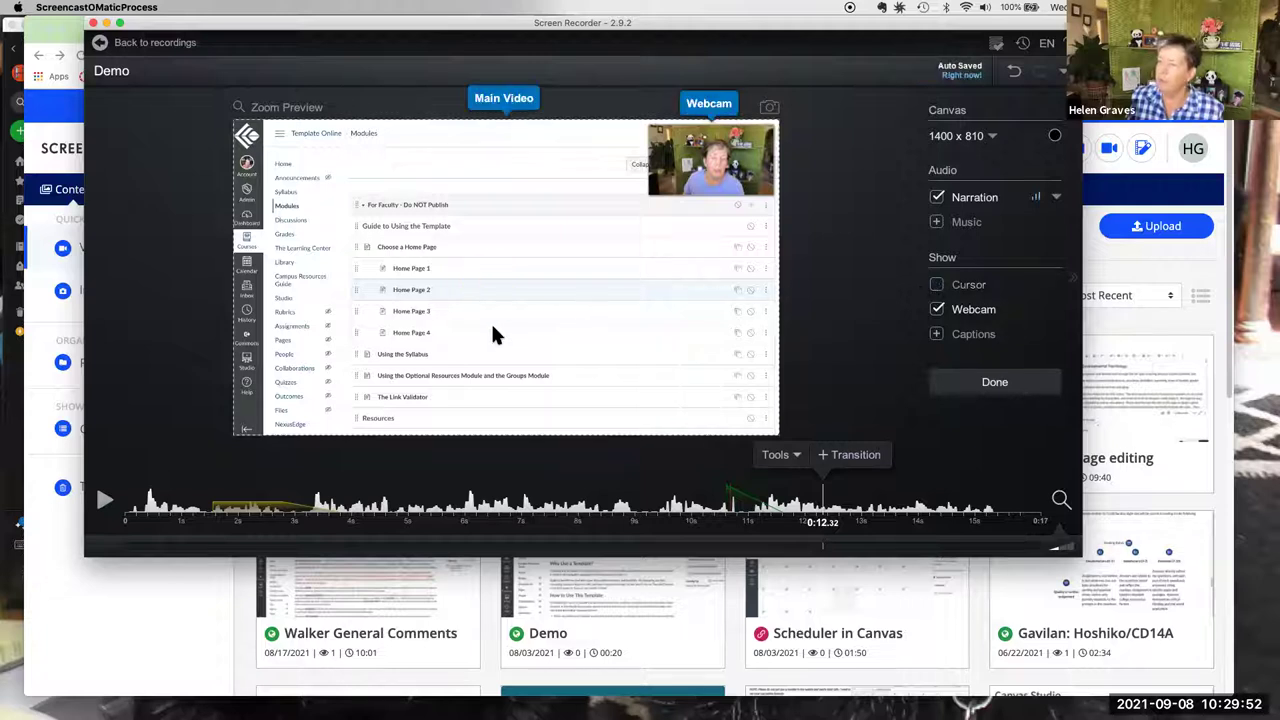
click(491, 252)
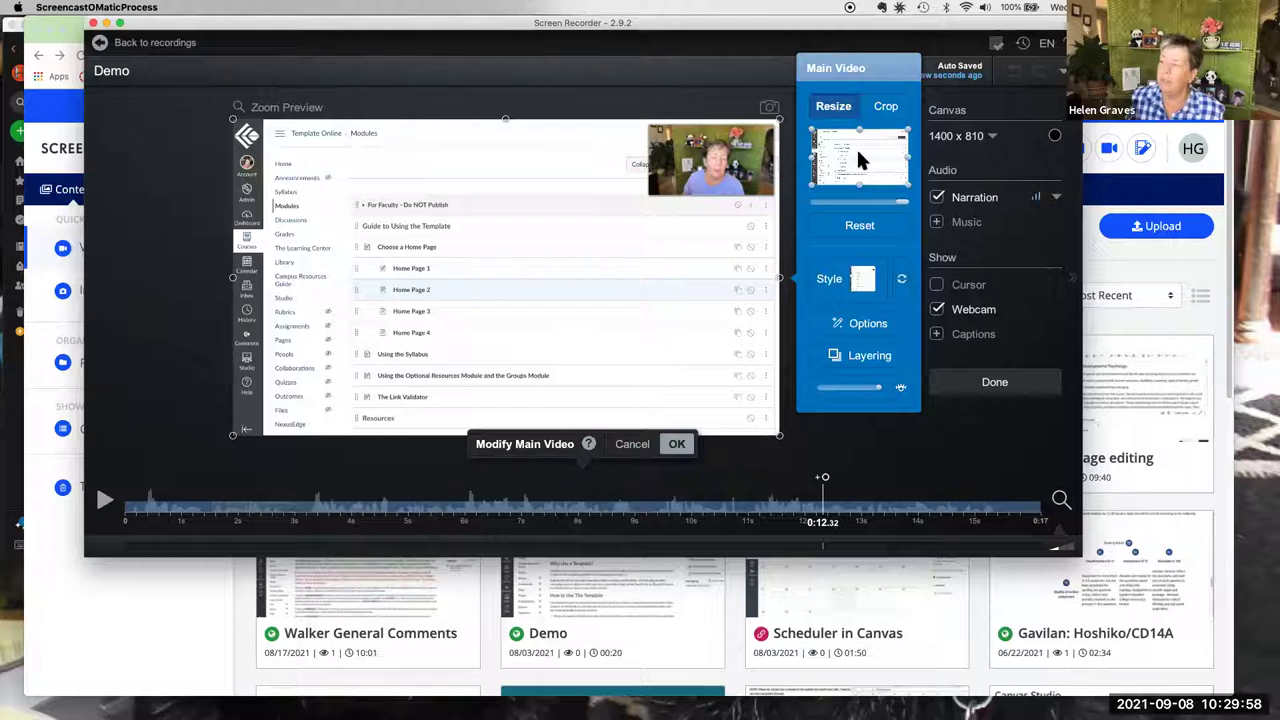
drag(906, 188, 852, 150)
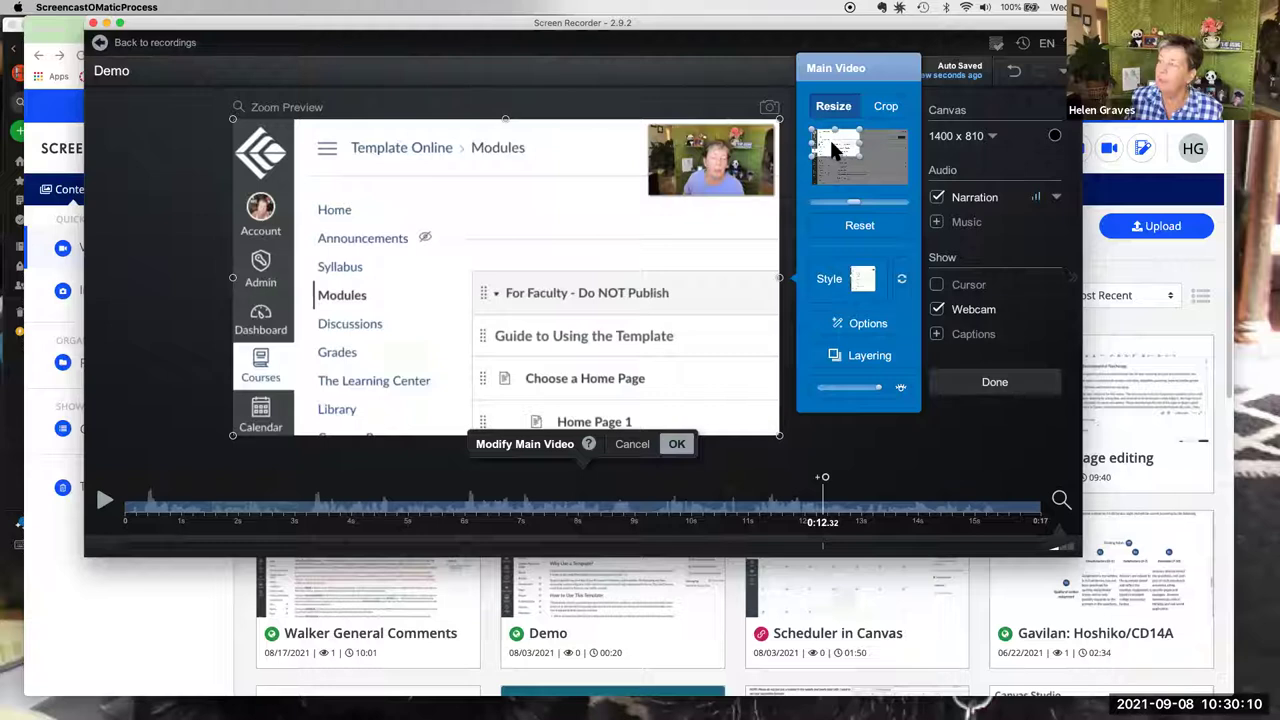
drag(870, 157, 828, 130)
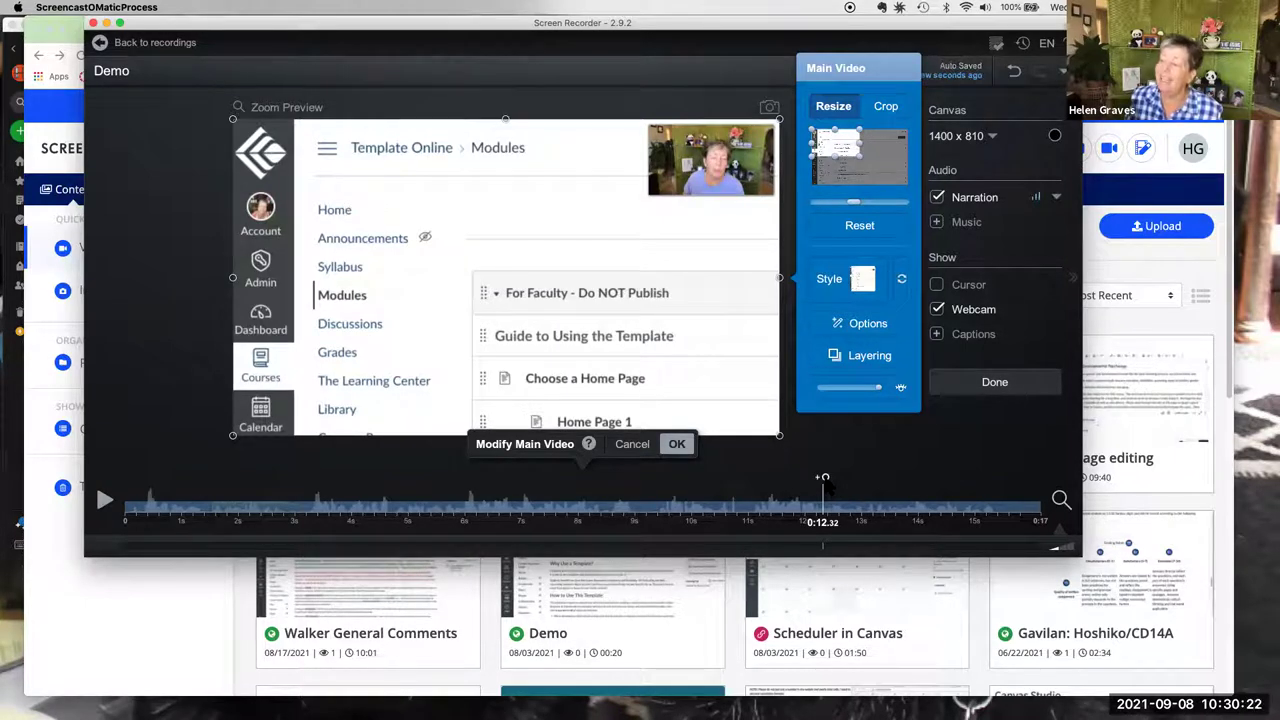
click(824, 479)
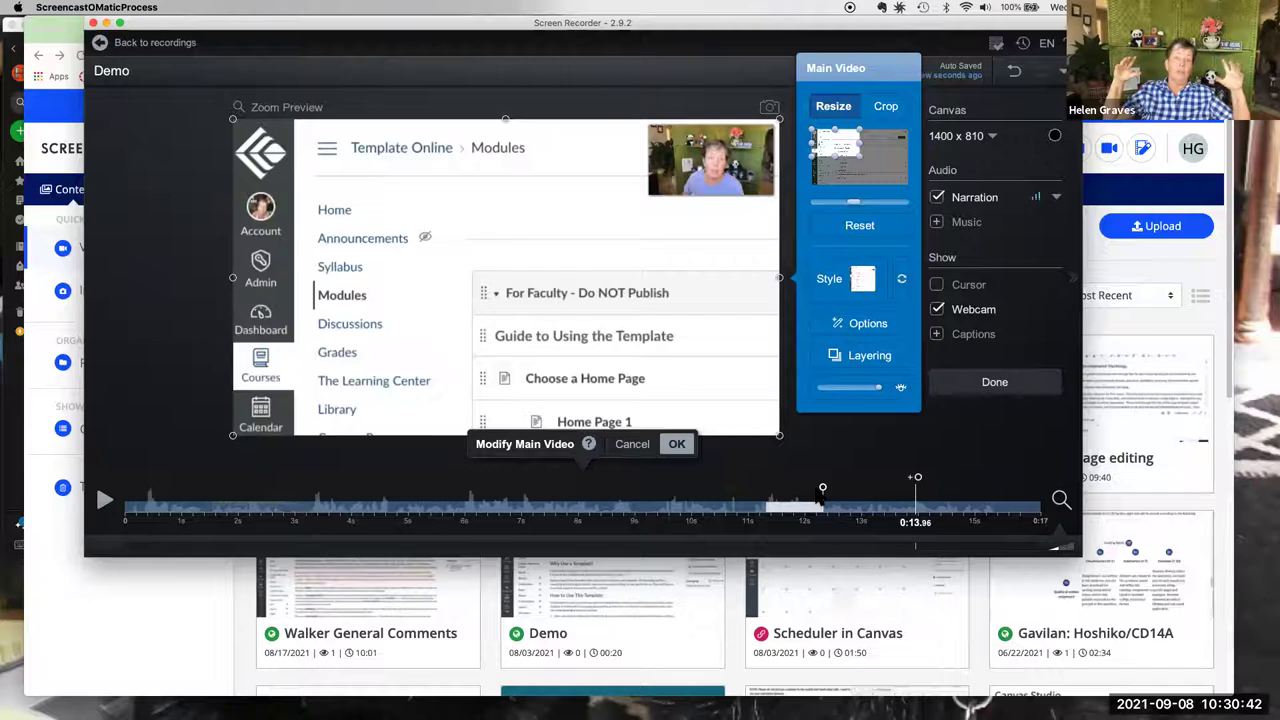
- Reset the main video to its full size at 0:13.96 with a second zoom point of 1.00 second, and accept it
click(872, 227)
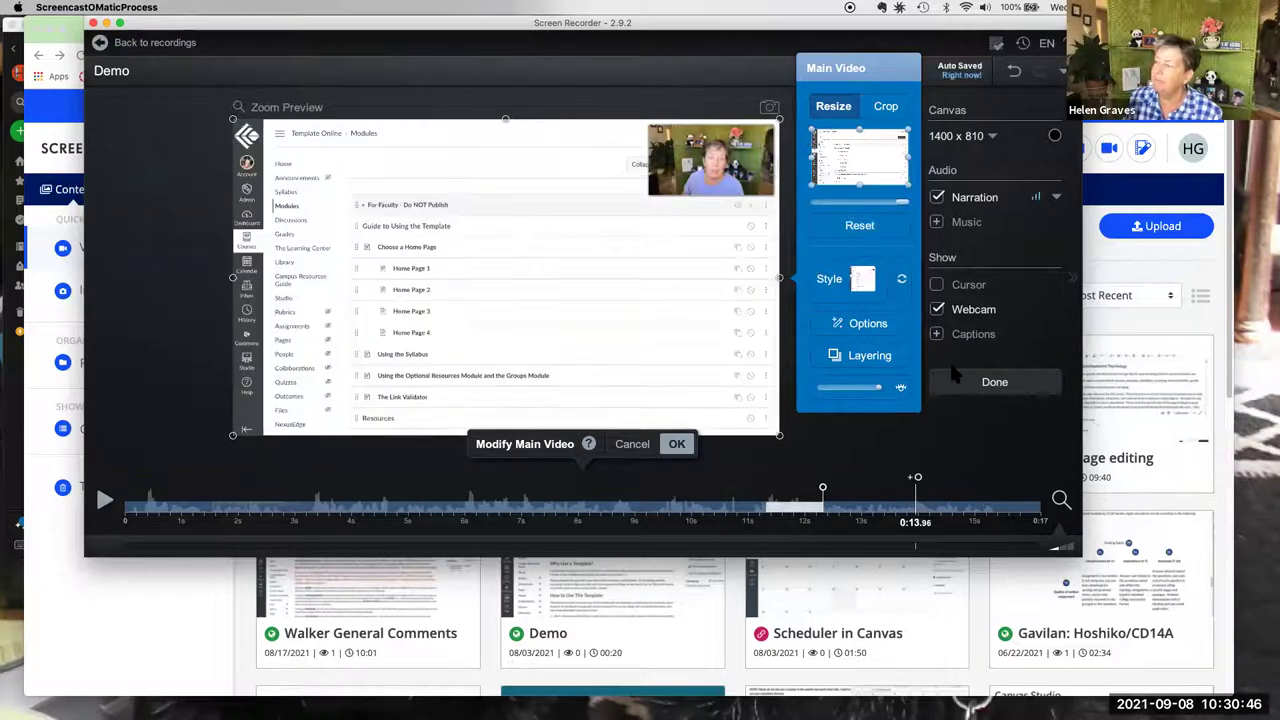
click(916, 479)
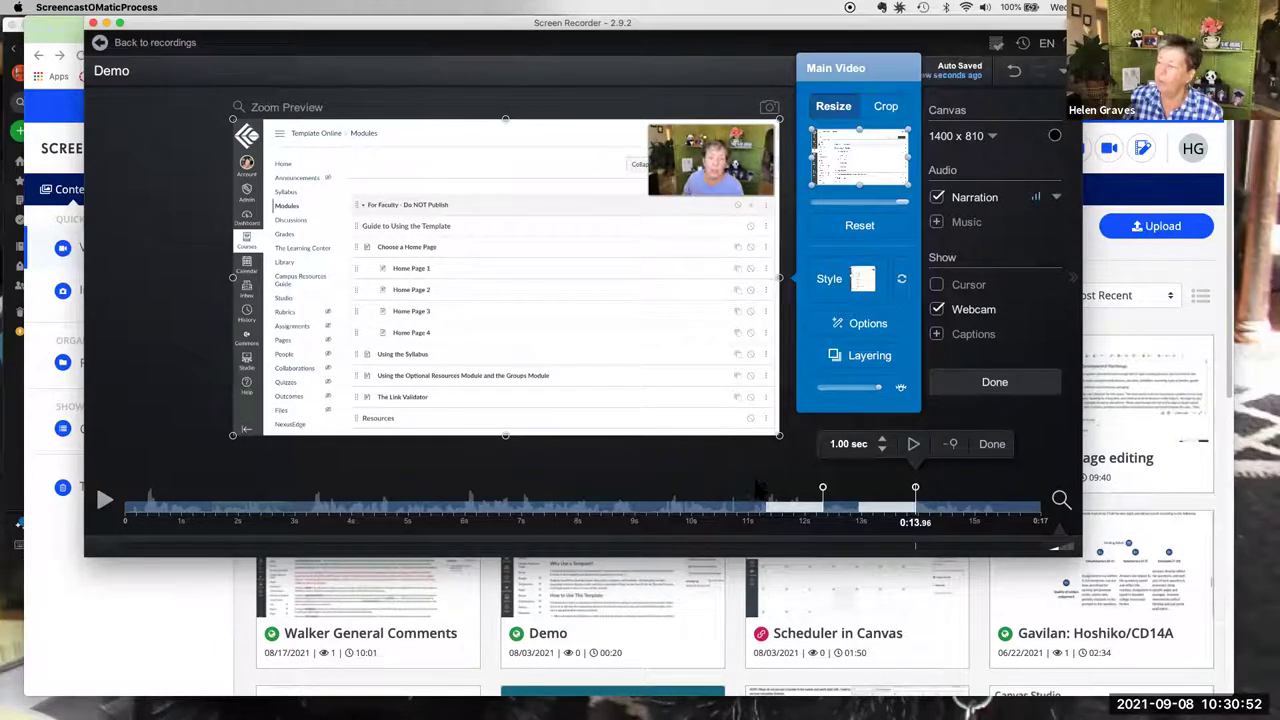
click(724, 470)
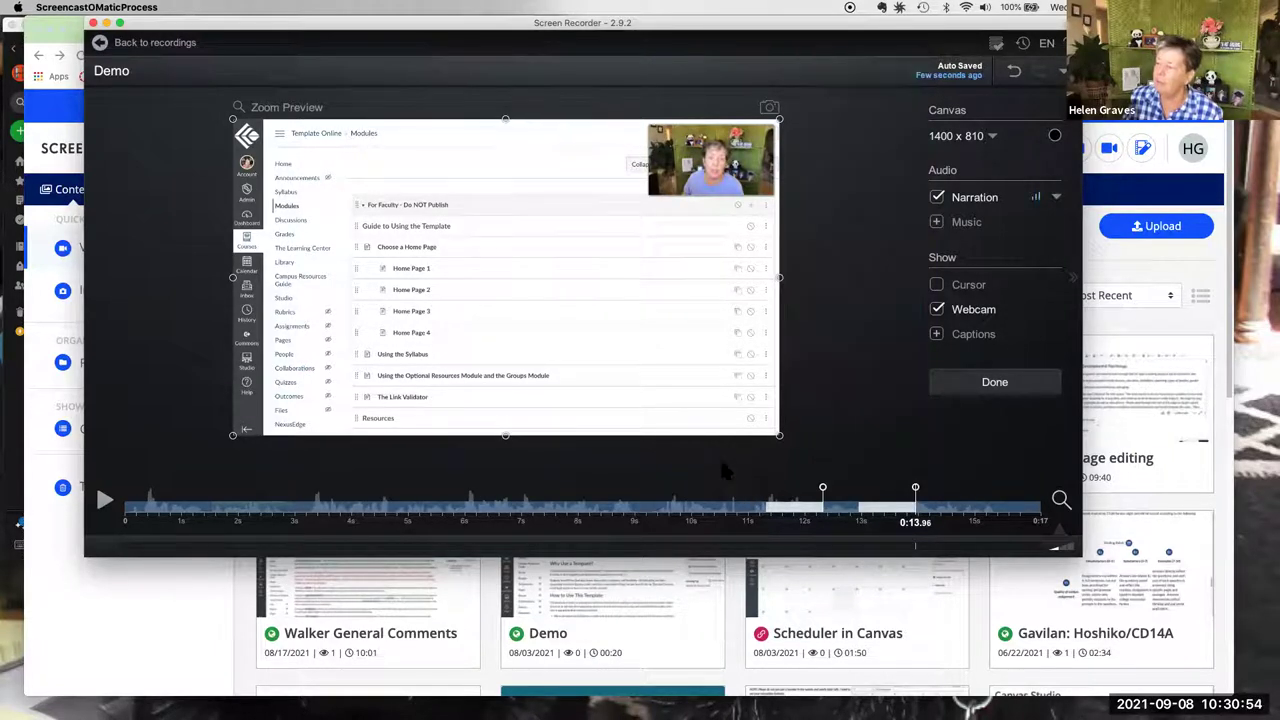
- Play the video from 0:10.76 past the zoom-out to preview the zoom effect, and stop playback
click(733, 500)
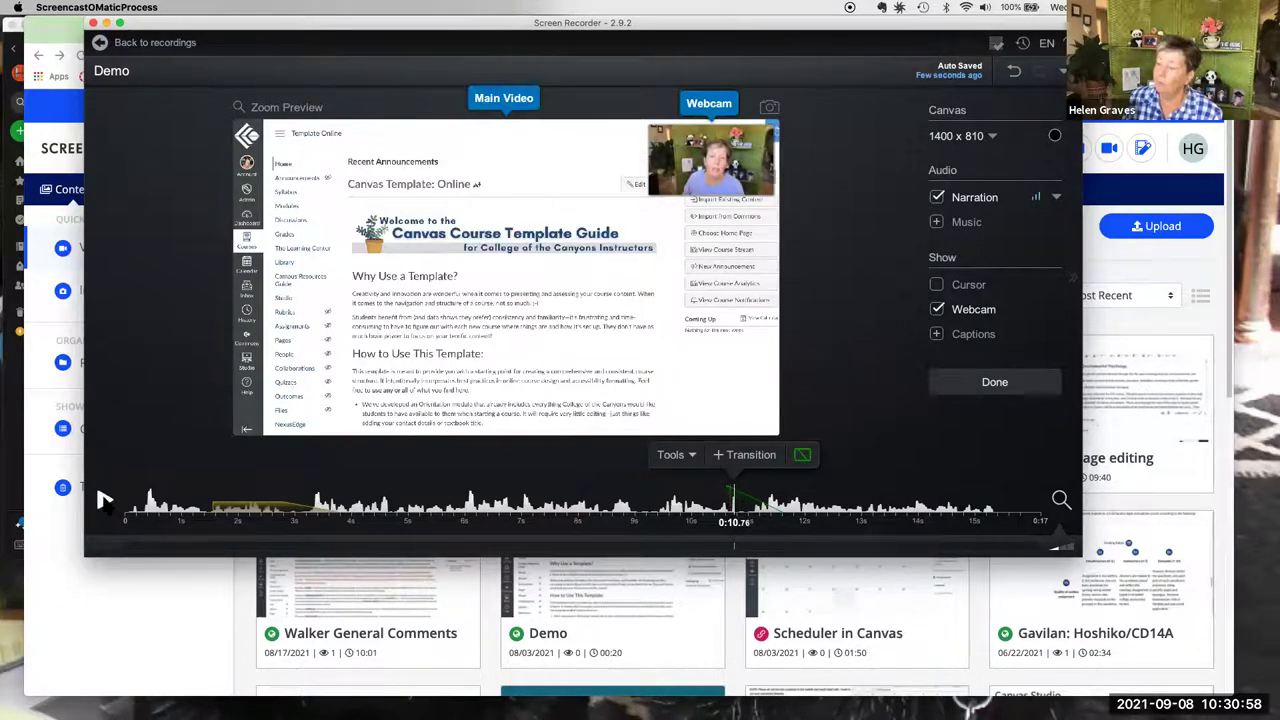
click(104, 500)
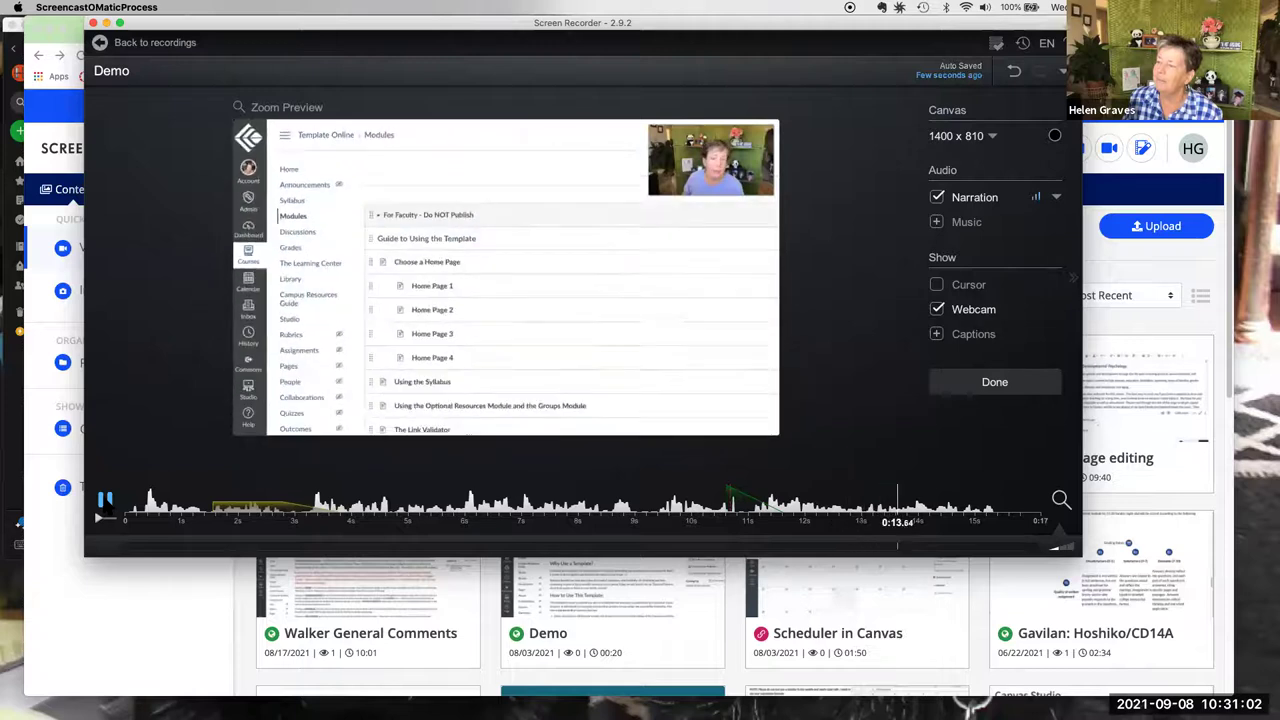
click(104, 500)
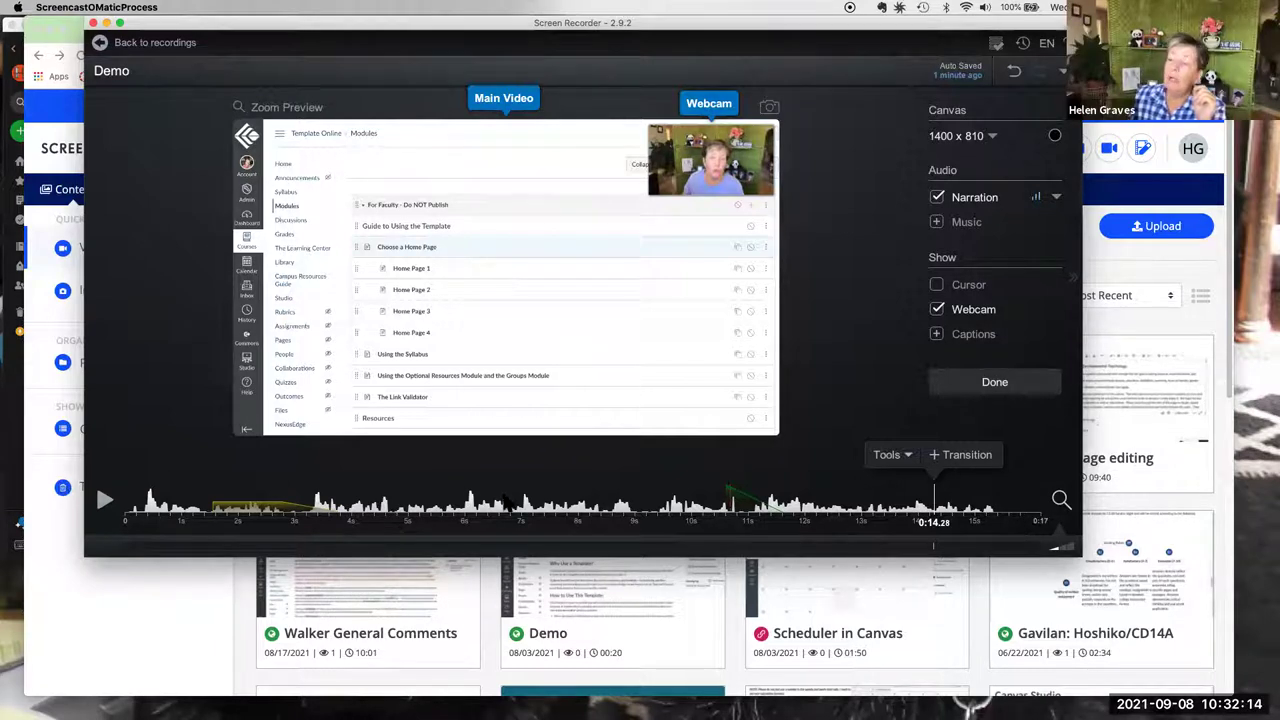
- Cut the 0.60-second section from 0:08.48 to 0:09.08 out of the video, and undo the cut
click(622, 510)
mouse_move(622, 510)
mouse_down()
mouse_move(605, 510)
mouse_move(620, 510)
mouse_up()
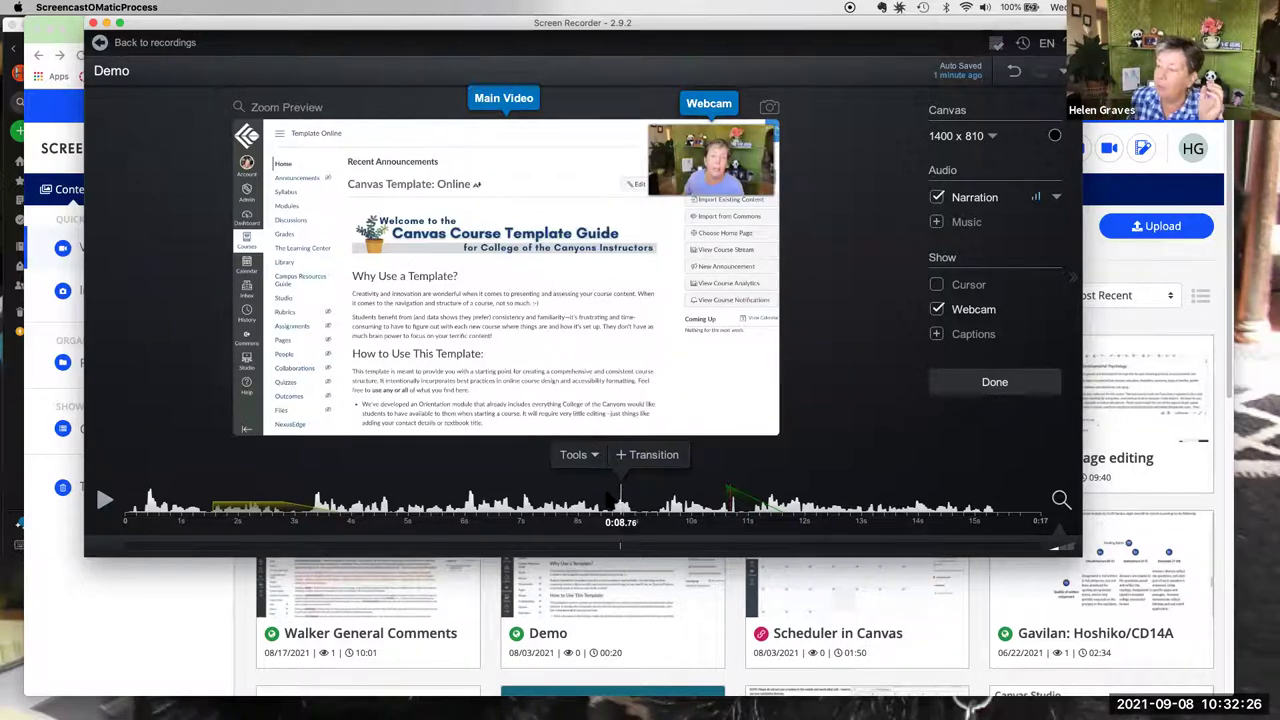
drag(620, 500, 605, 500)
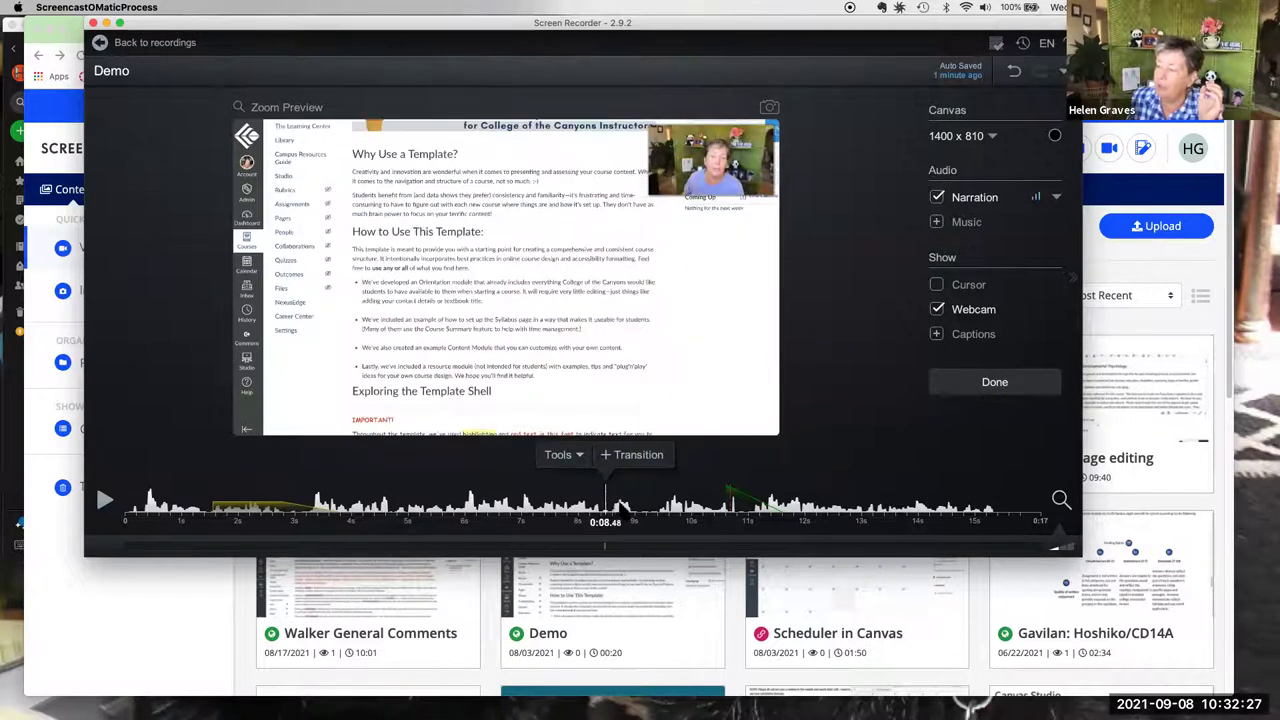
click(578, 456)
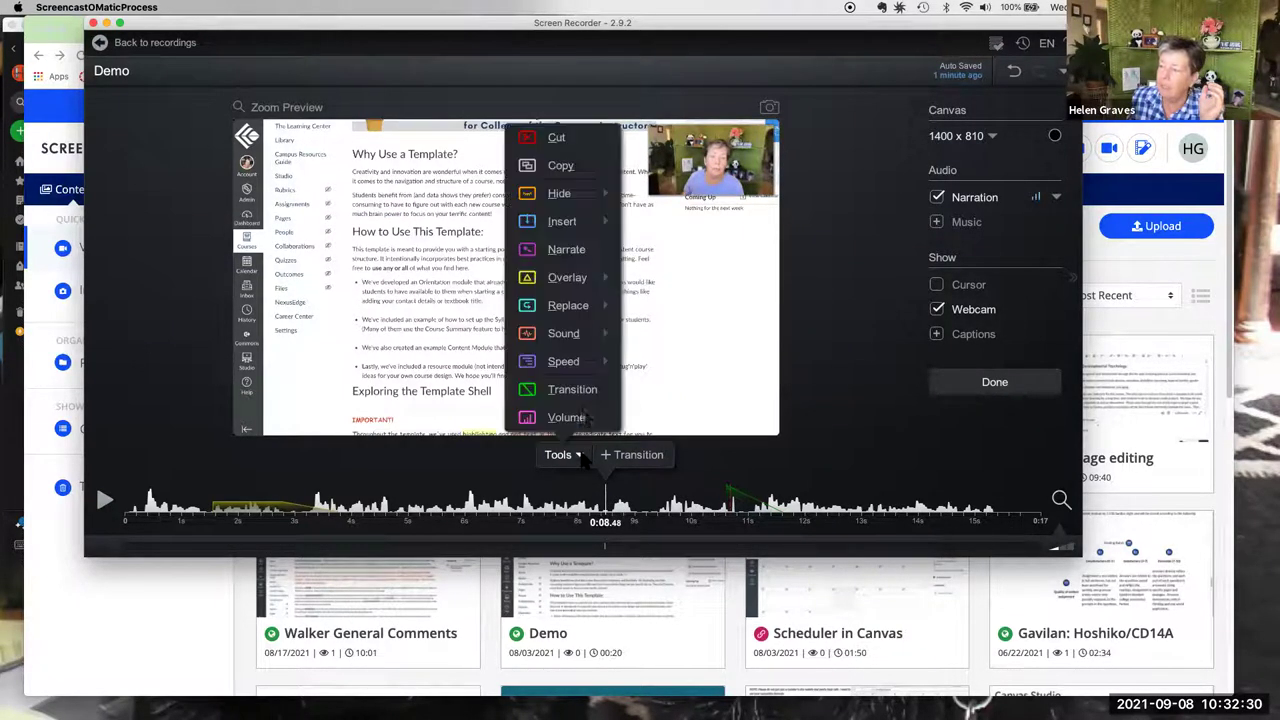
click(556, 137)
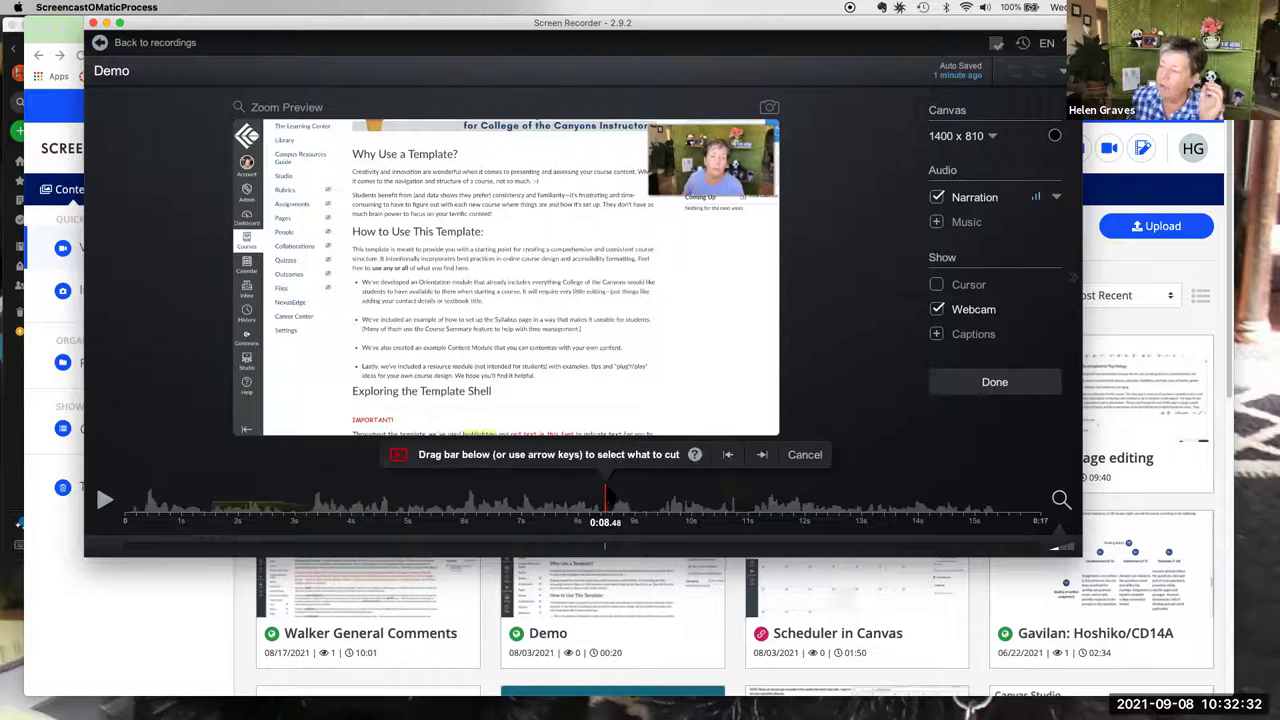
key(Left)
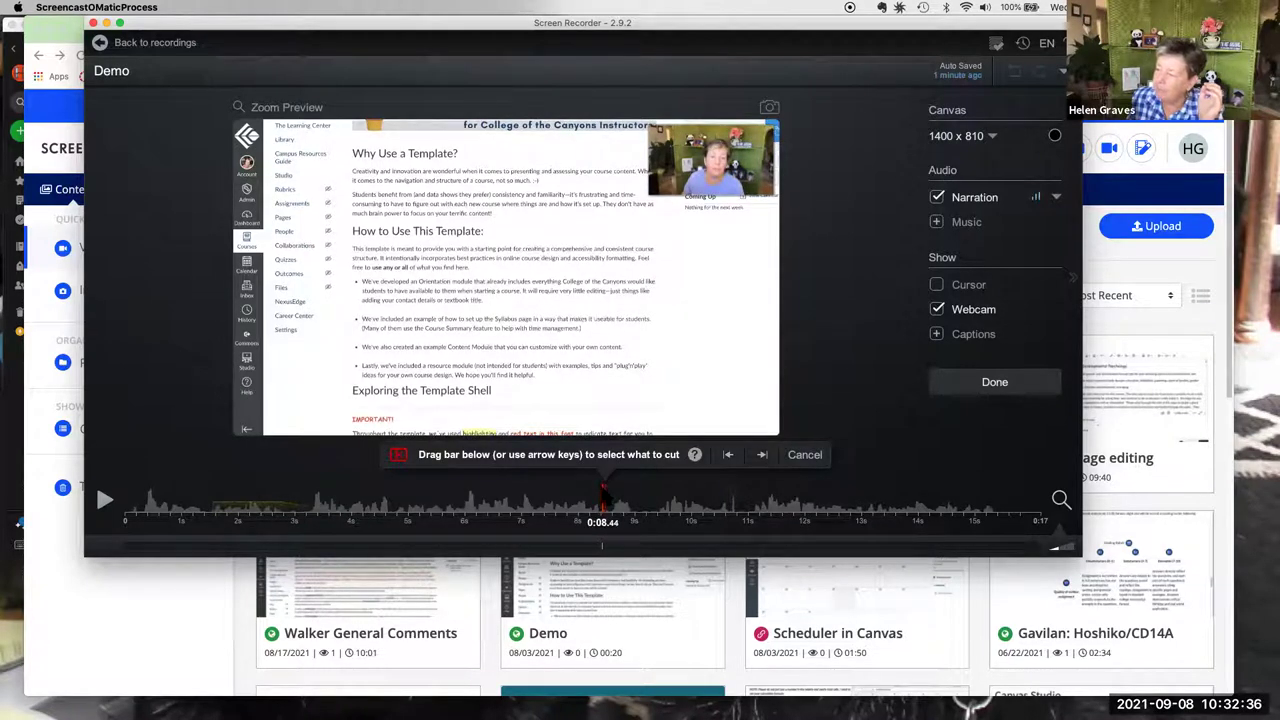
drag(603, 488, 637, 490)
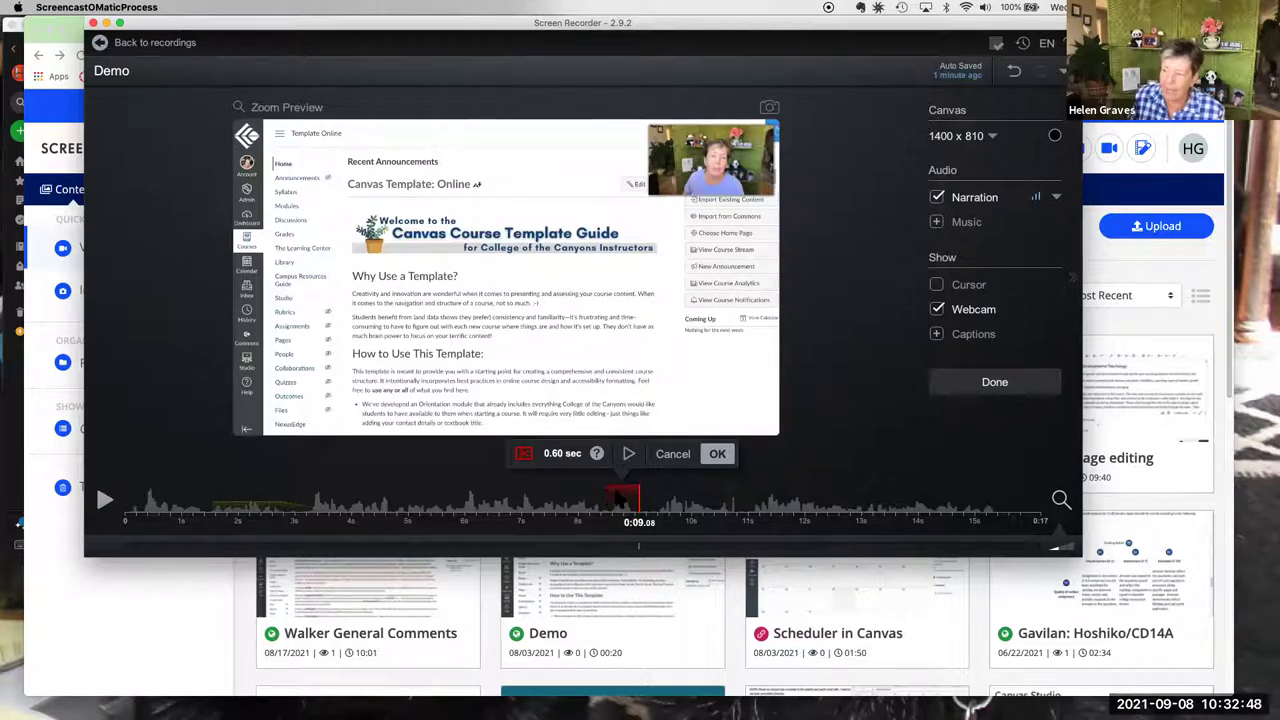
click(718, 454)
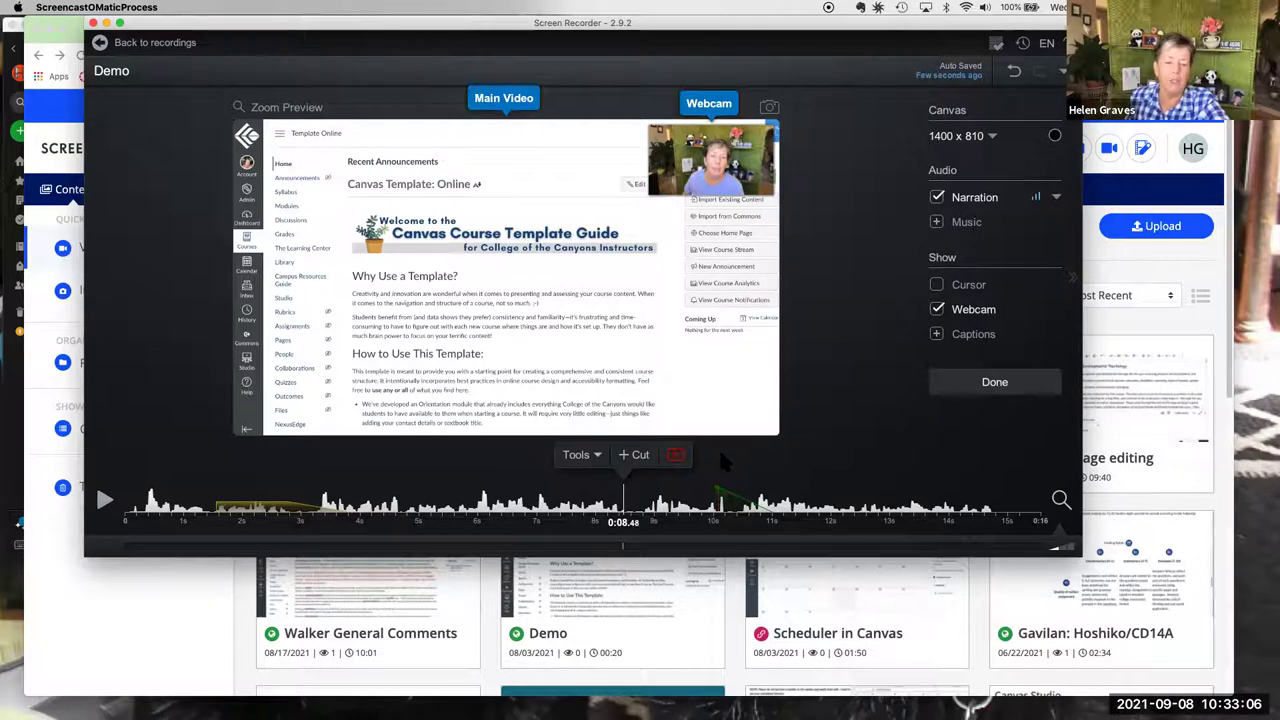
key(super+z)
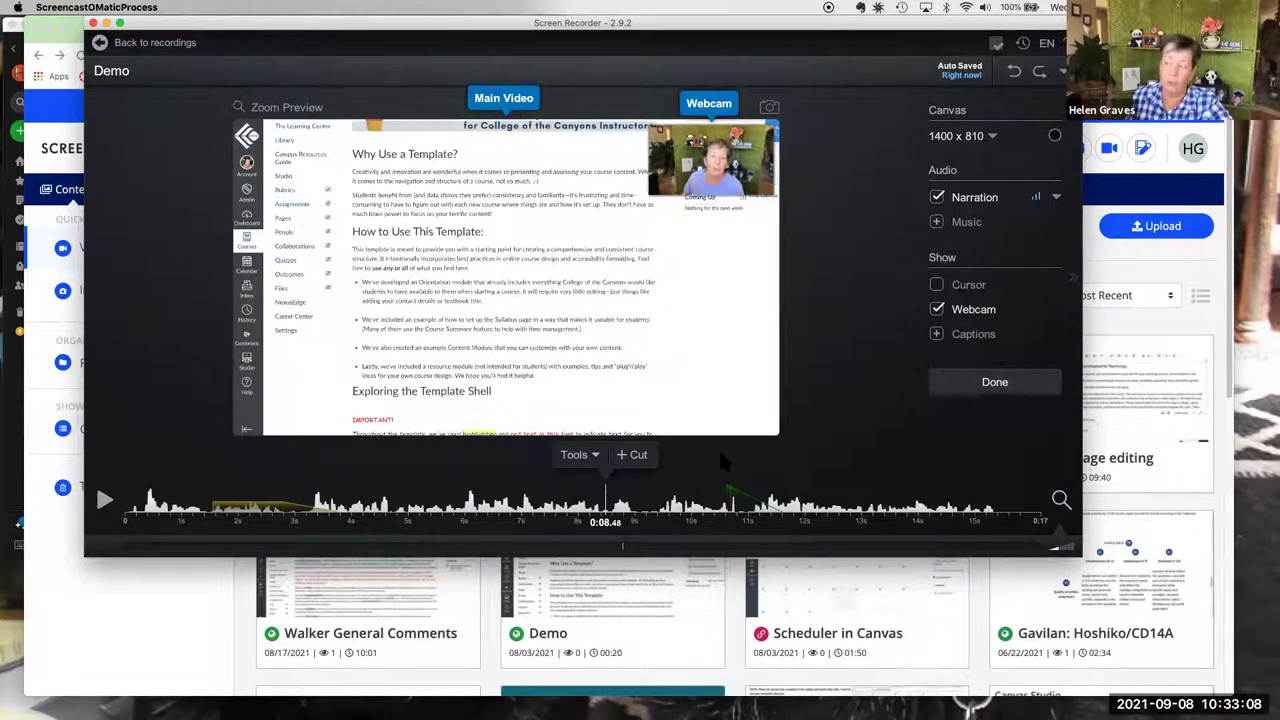
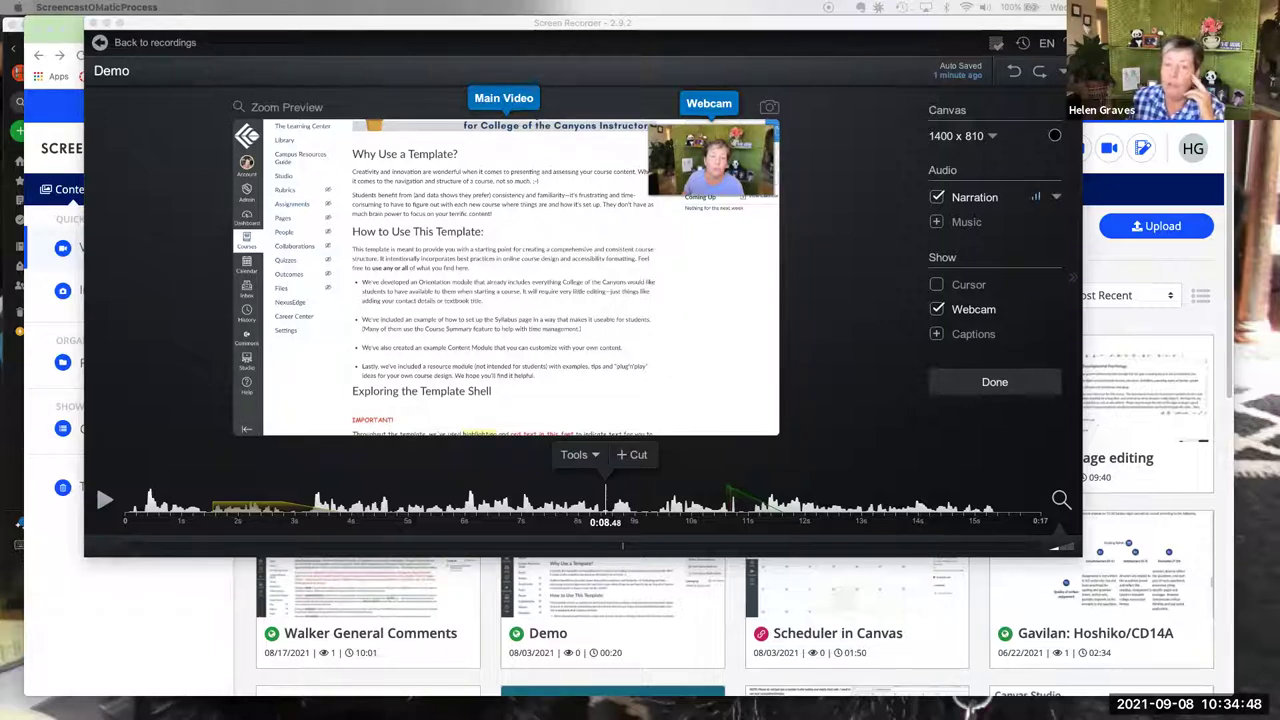
- Switch to Chrome, look over the OEI CDA Sandbox course navigation in Canvas, and open the recording options in the Studio library
click(193, 594)
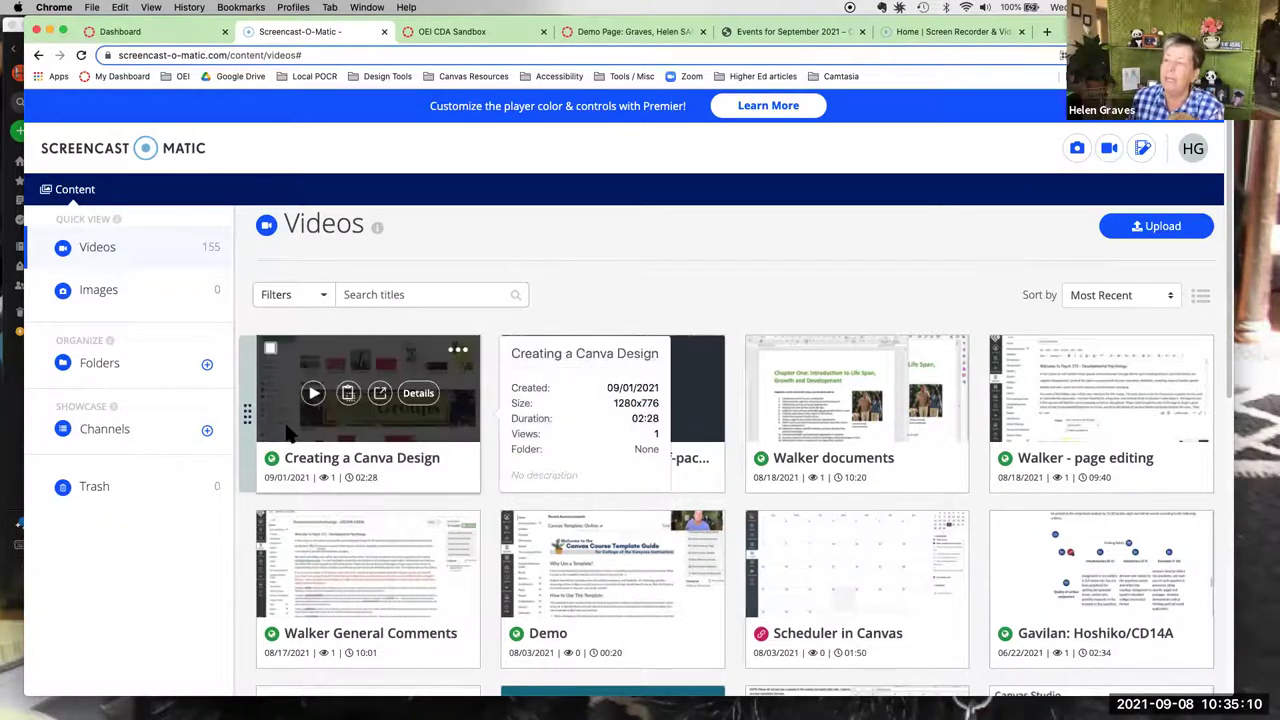
click(500, 31)
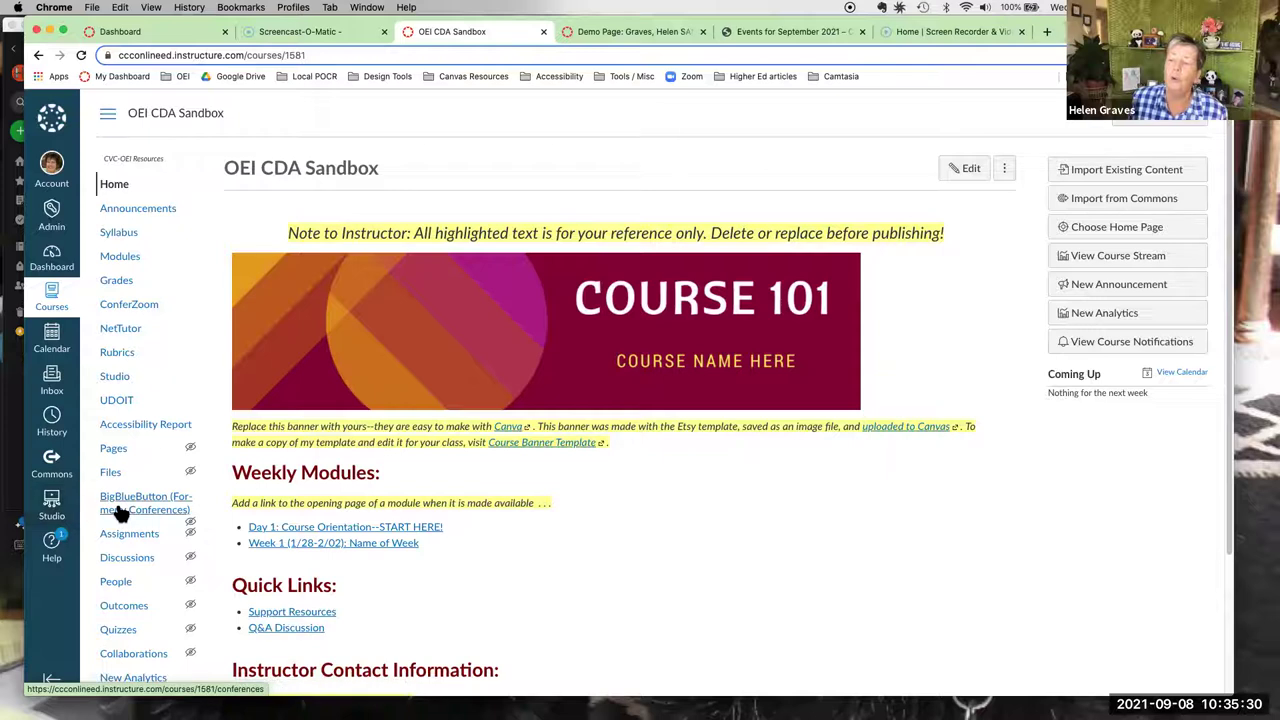
scroll(134, 318, down, 3)
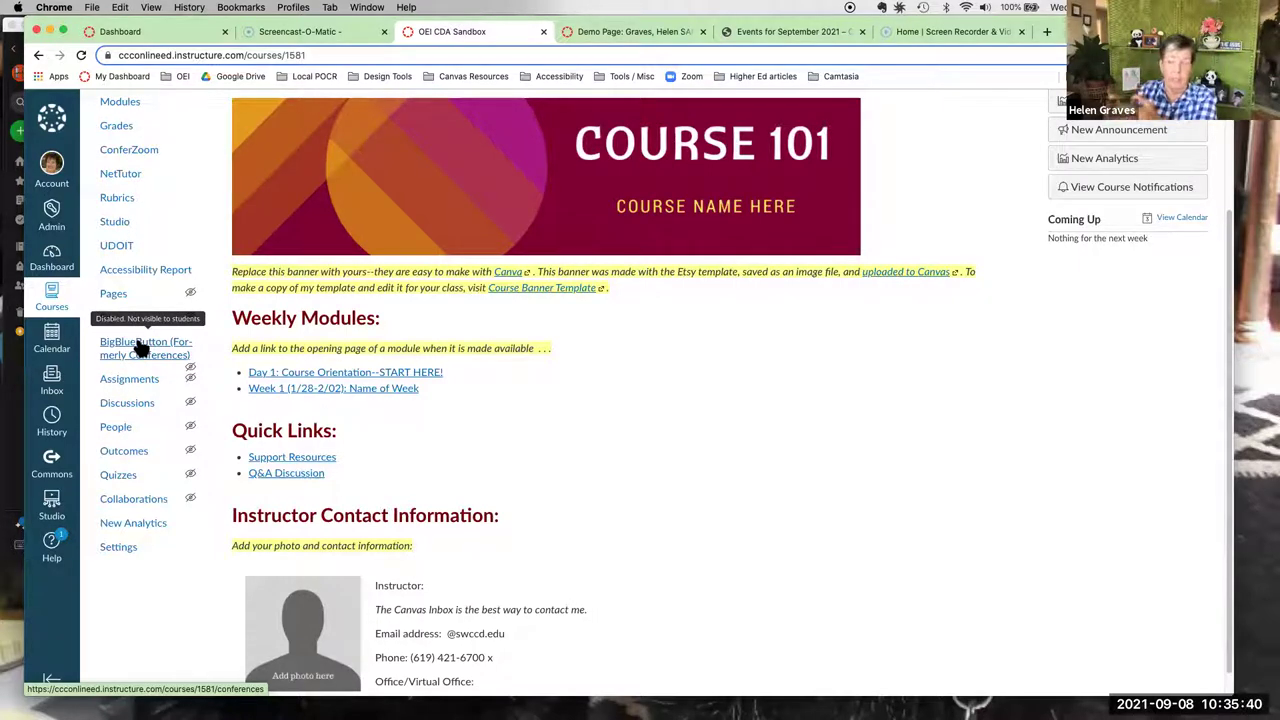
scroll(163, 447, up, 2)
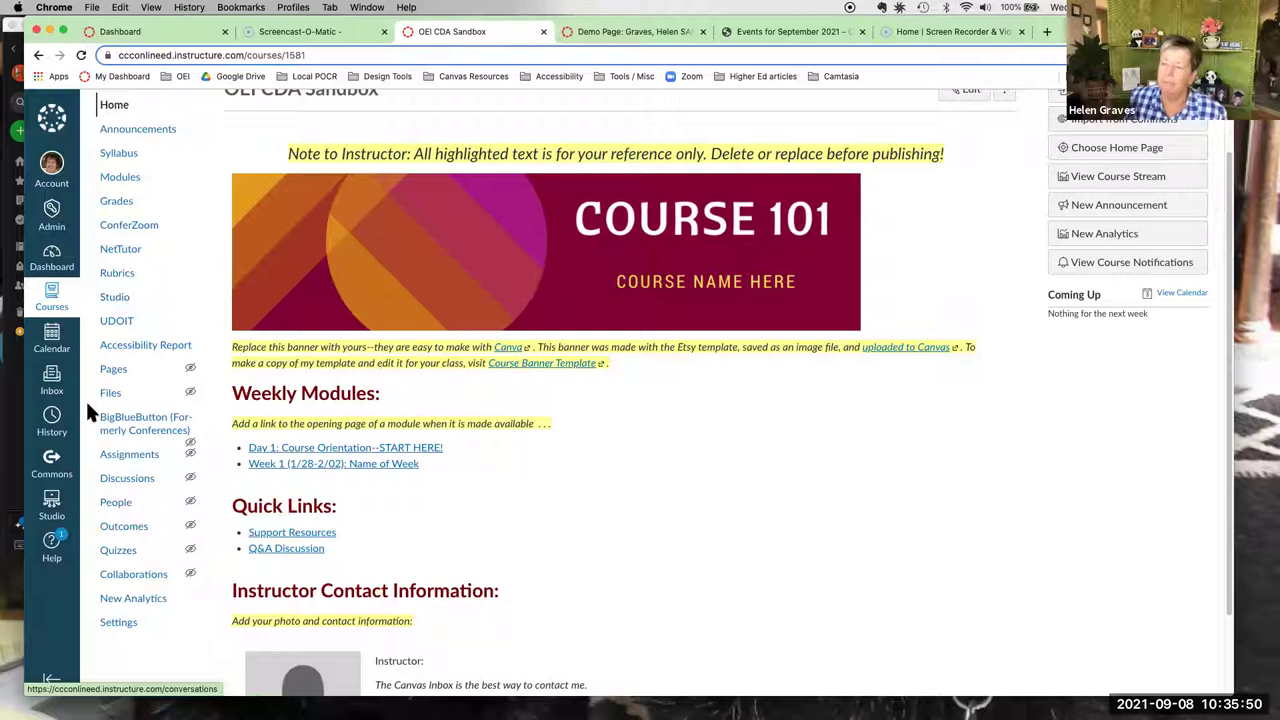
click(52, 505)
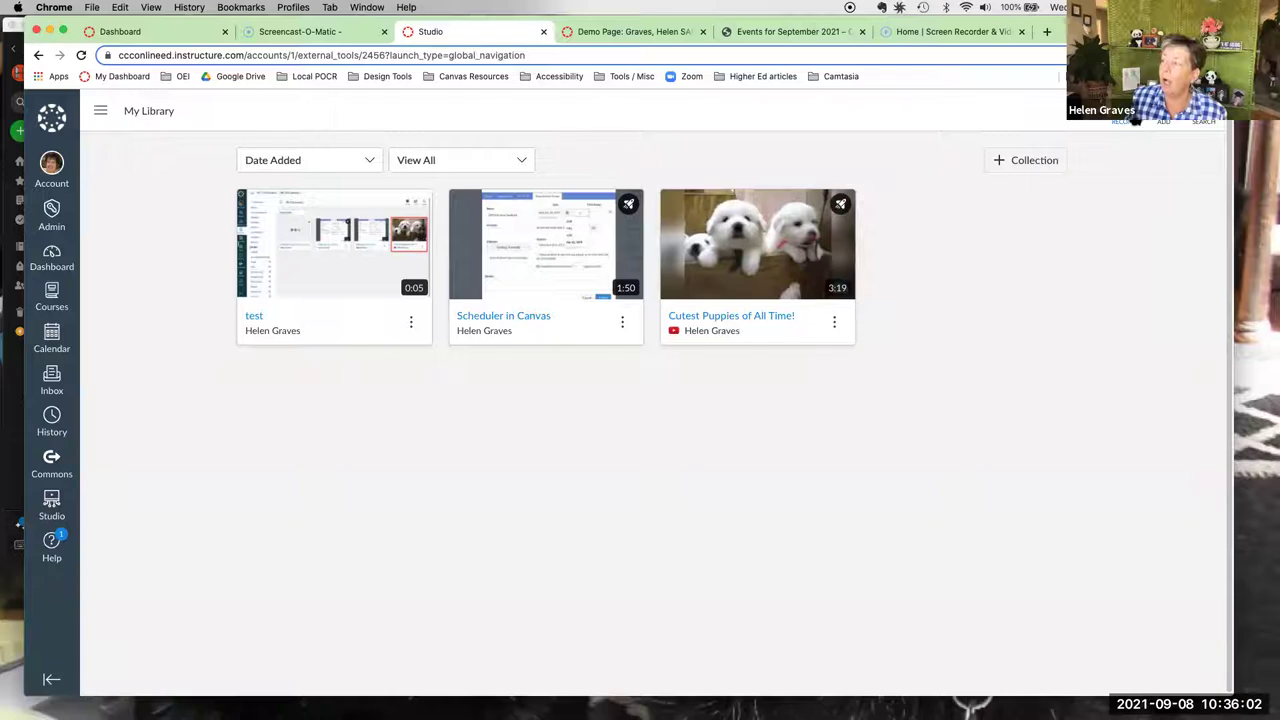
click(1123, 121)
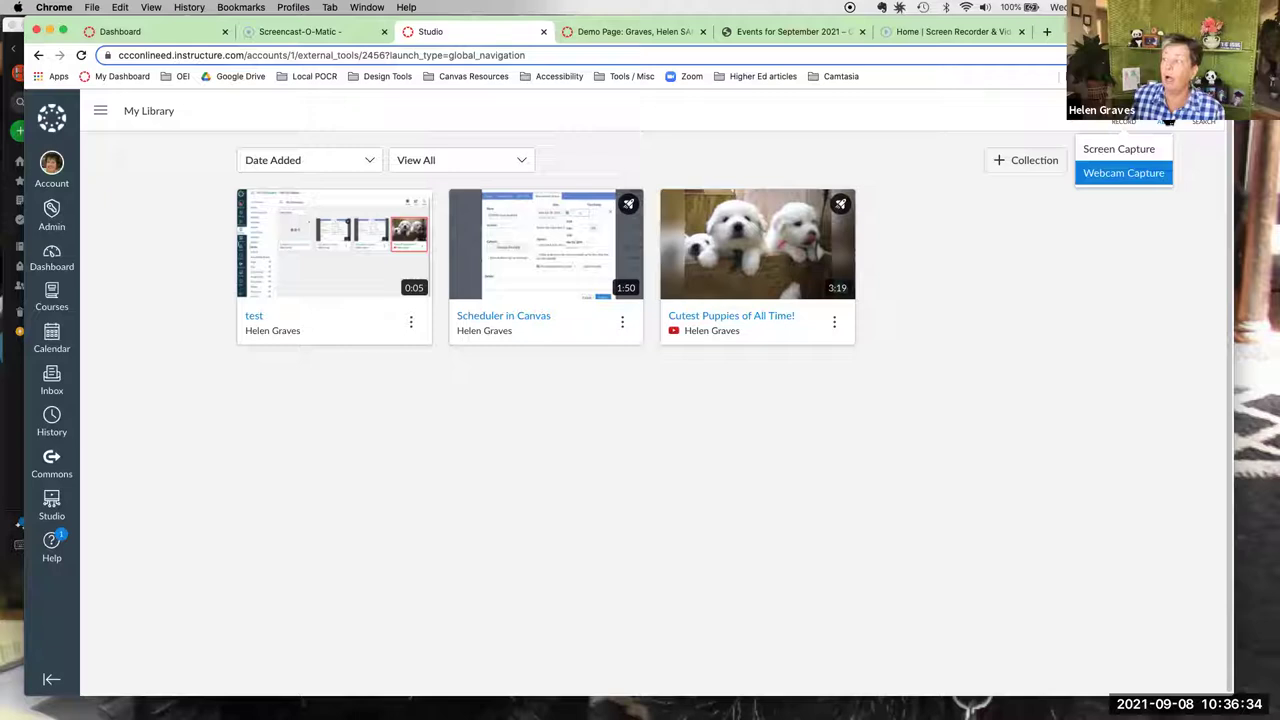
- Close the recording options and open Studio Settings to review the teacher and student permissions
click(1155, 288)
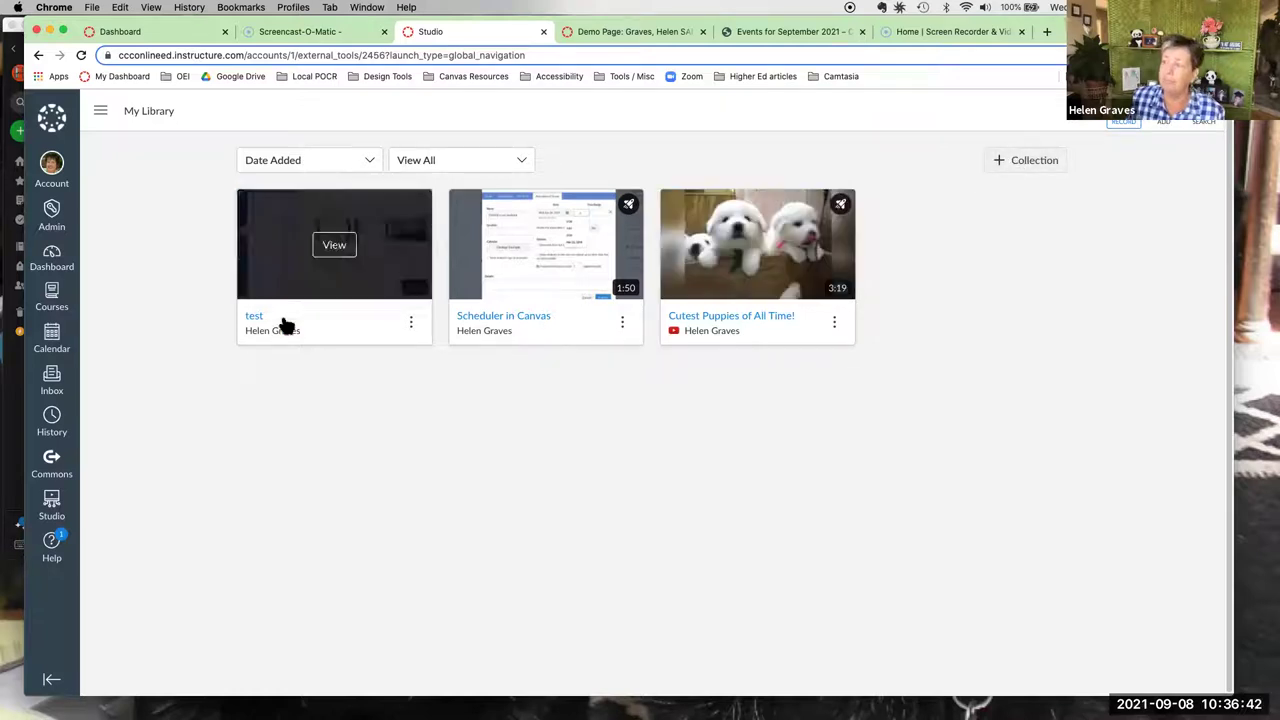
click(104, 111)
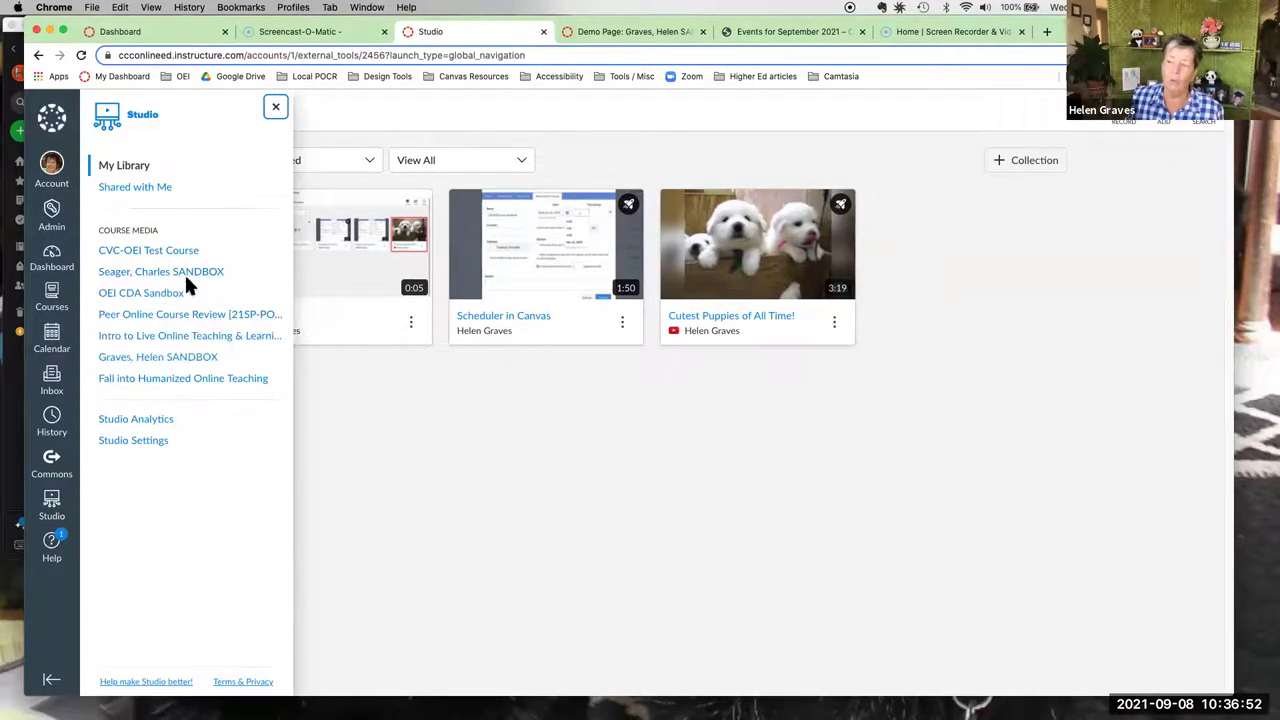
click(150, 443)
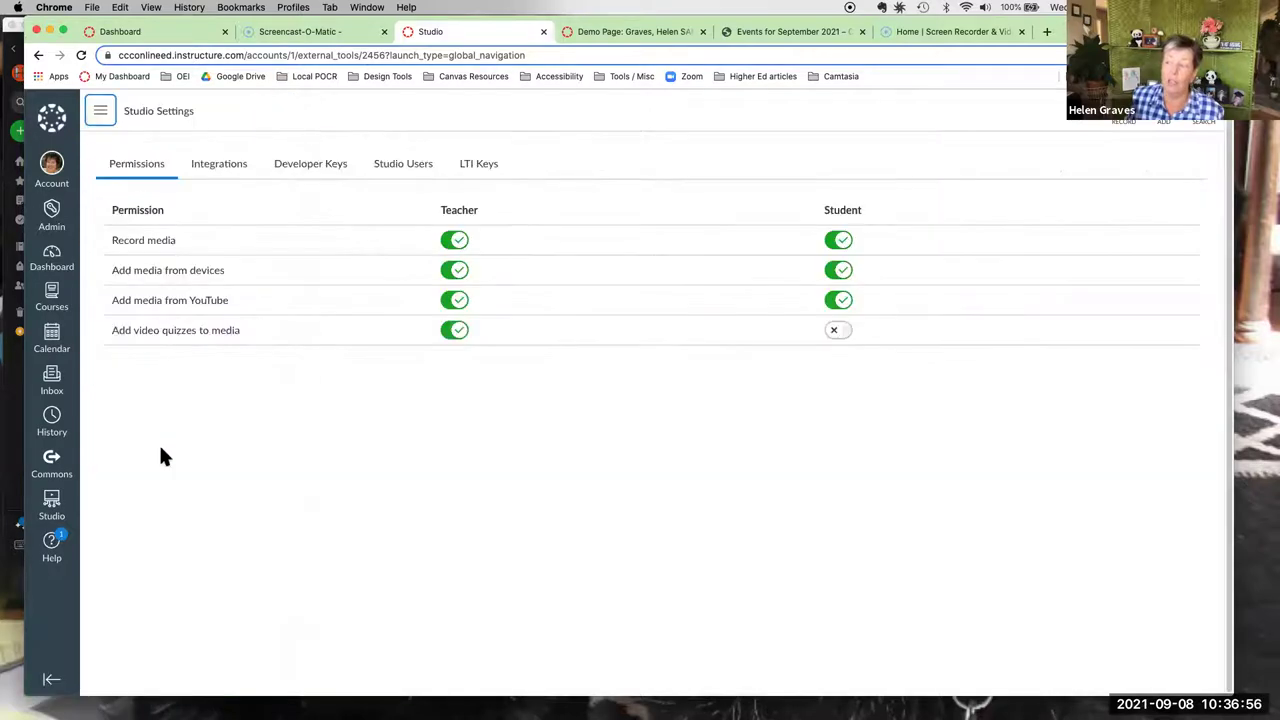
- Look over the media trend charts in Studio Analytics, and return to My Library
click(100, 115)
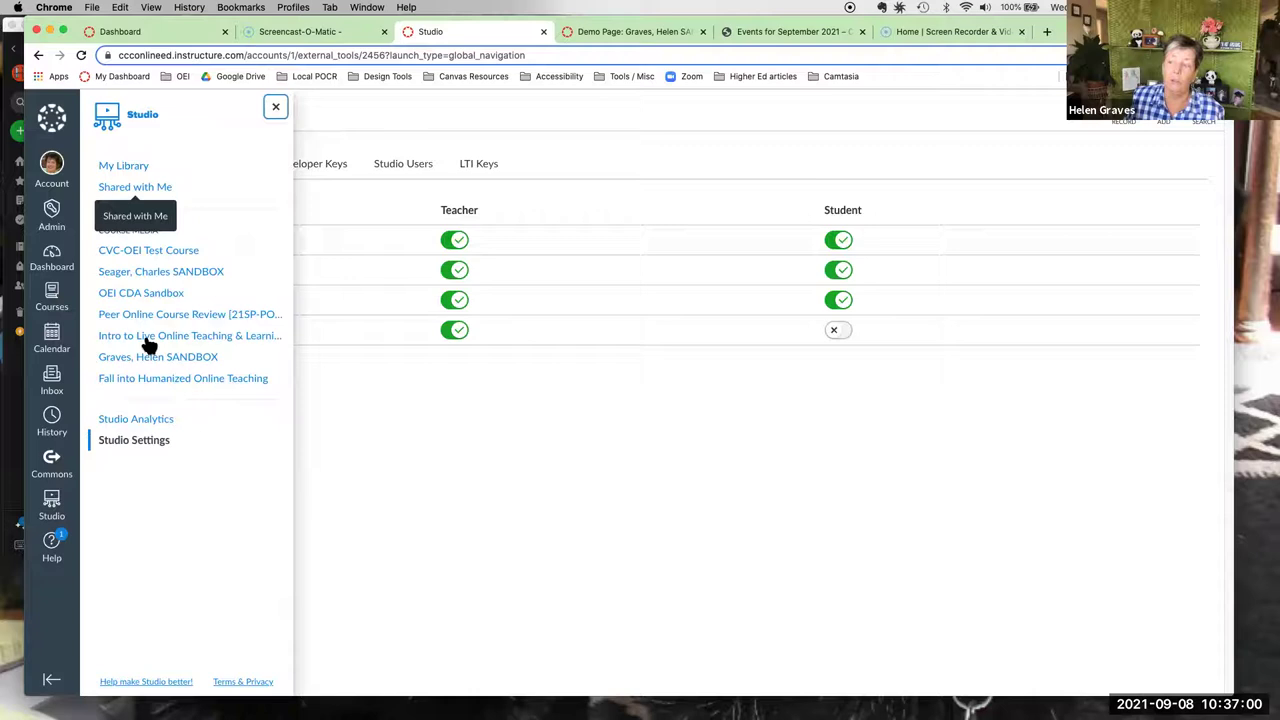
click(136, 420)
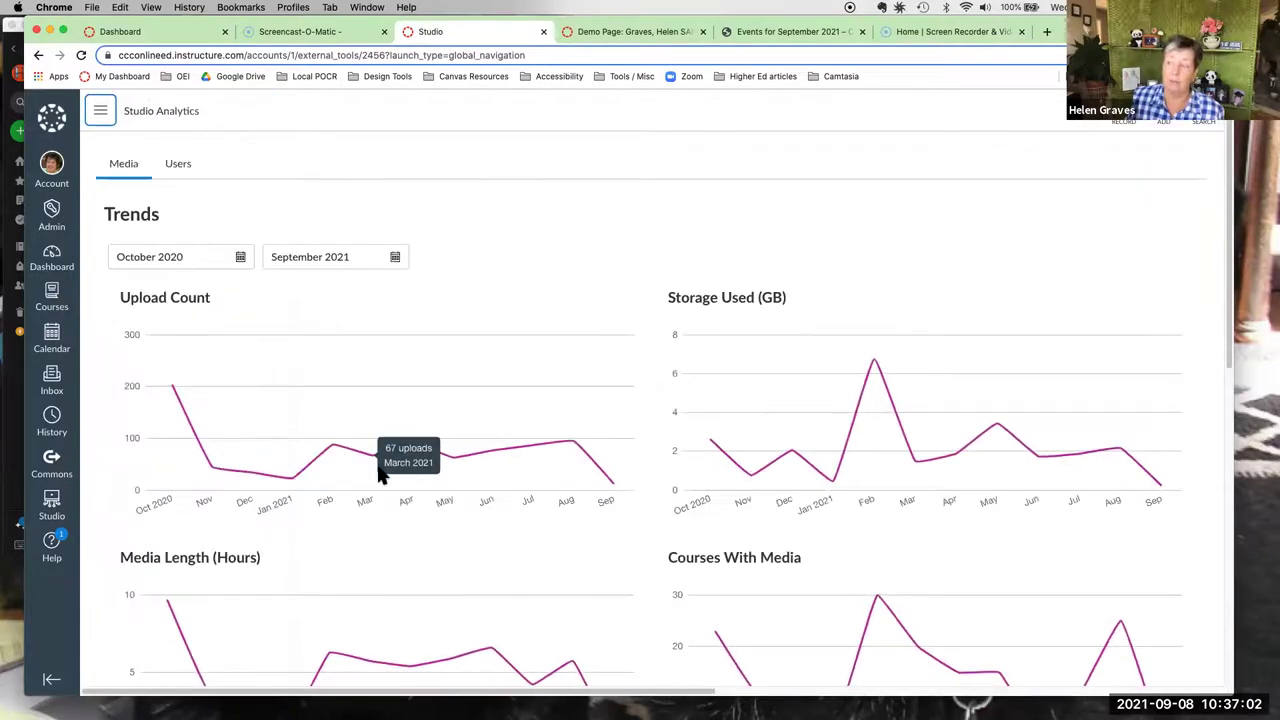
scroll(379, 470, down, 3)
scroll(379, 475, up, 3)
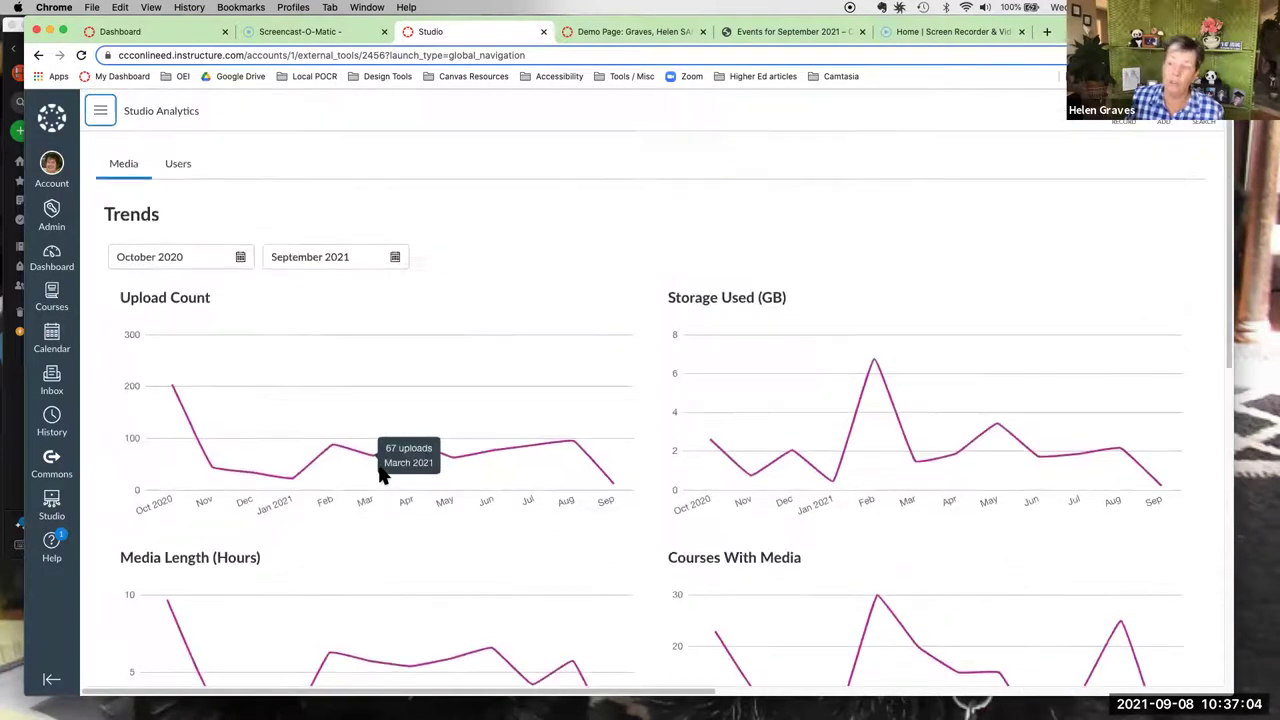
click(101, 112)
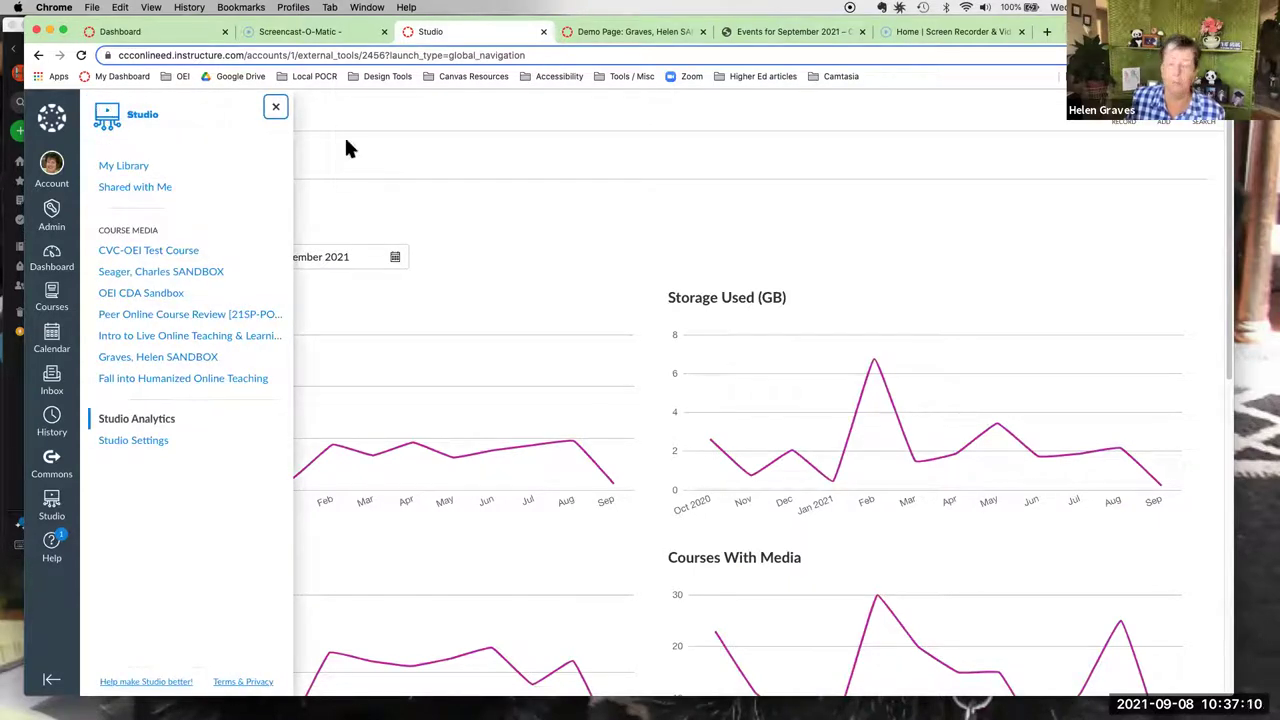
click(276, 110)
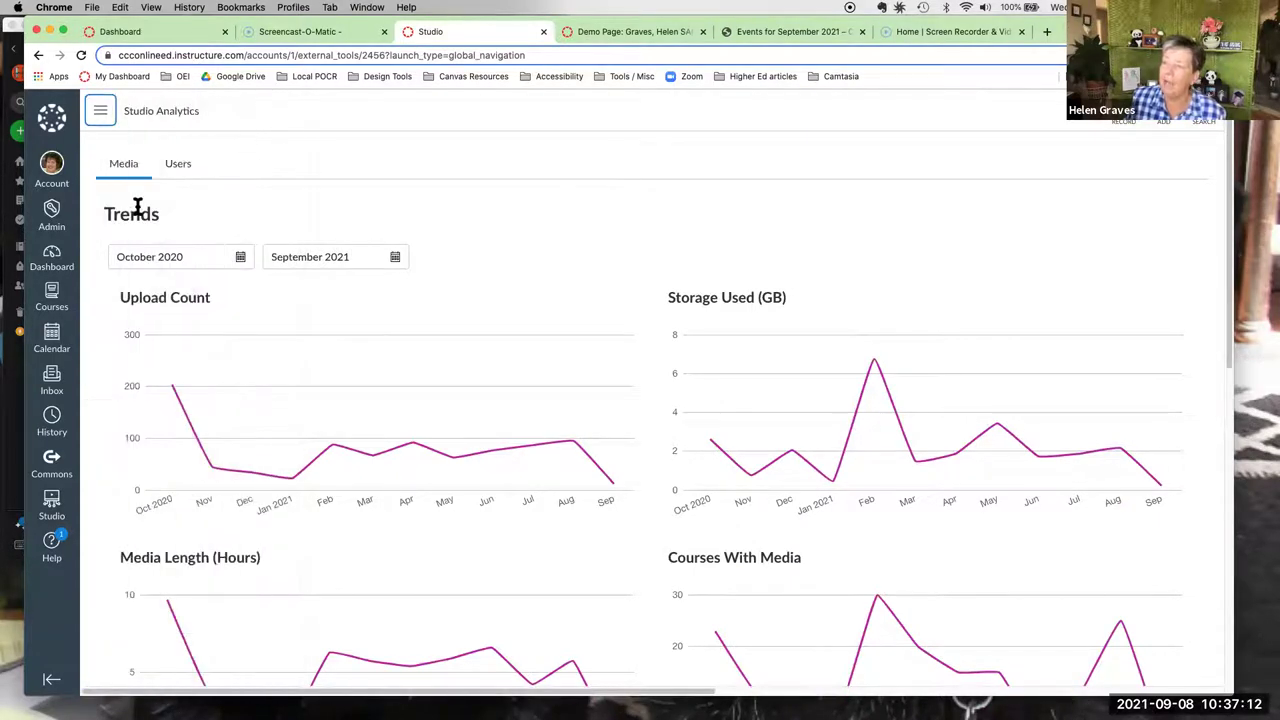
click(101, 112)
click(133, 166)
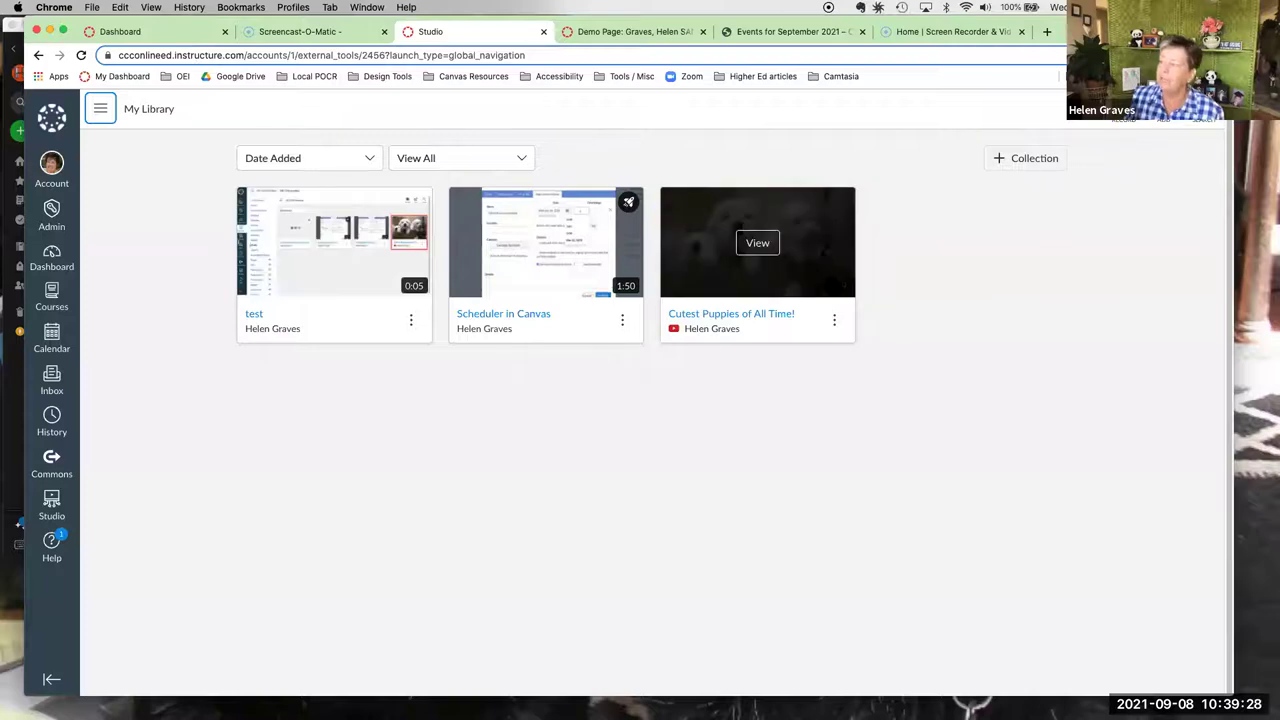
- Open the quiz Just How Cute Are These Puppies? on the Cutest Puppies of All Time! video, review its question at 0:25 and save it
click(835, 320)
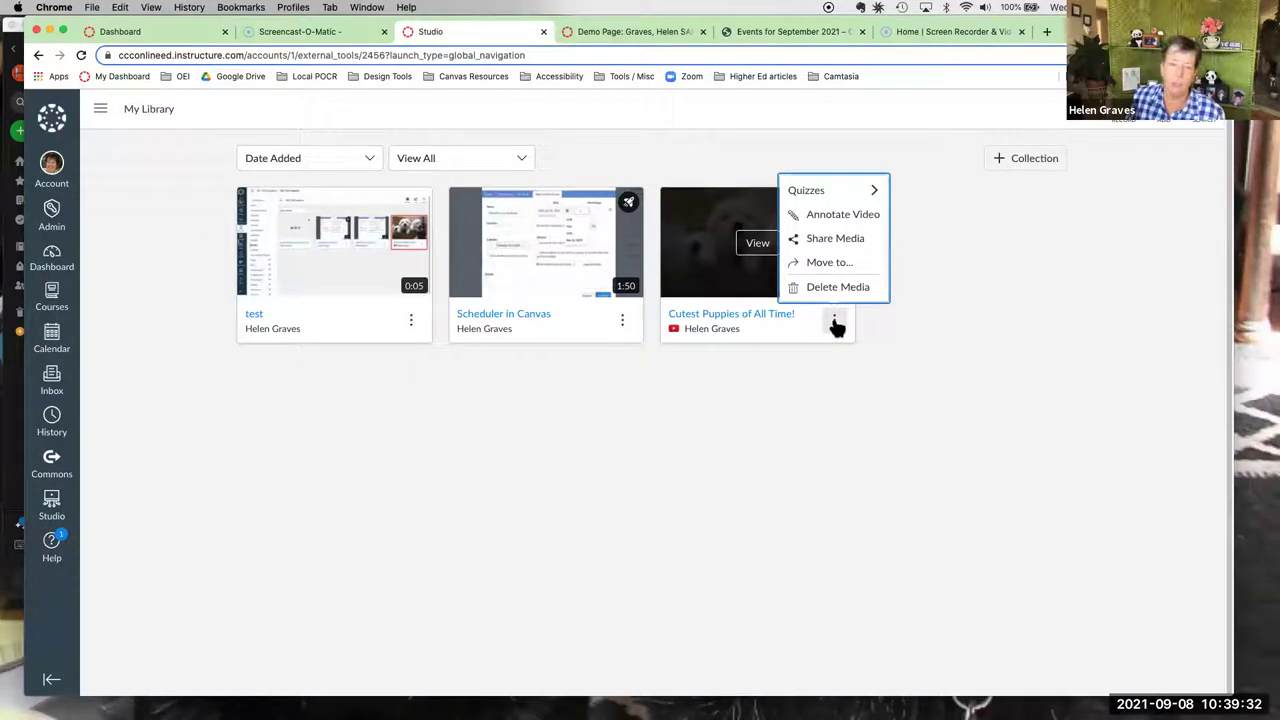
mouse_move(836, 198)
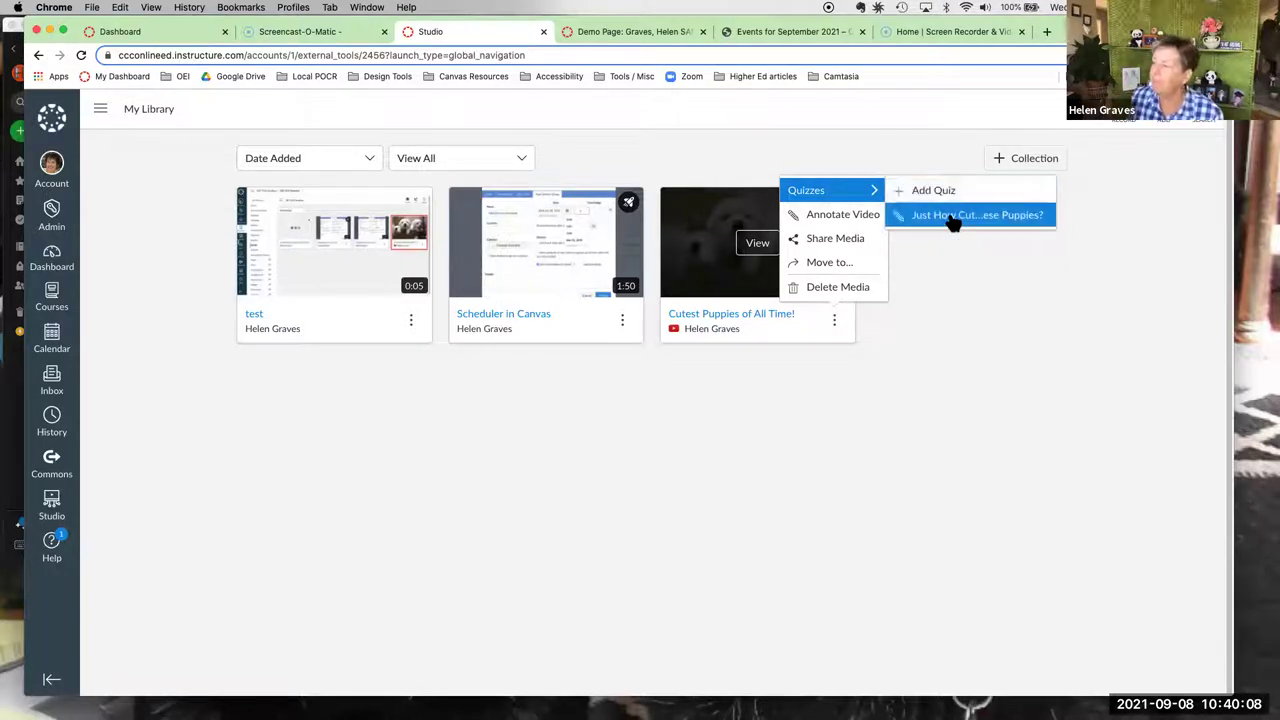
click(952, 218)
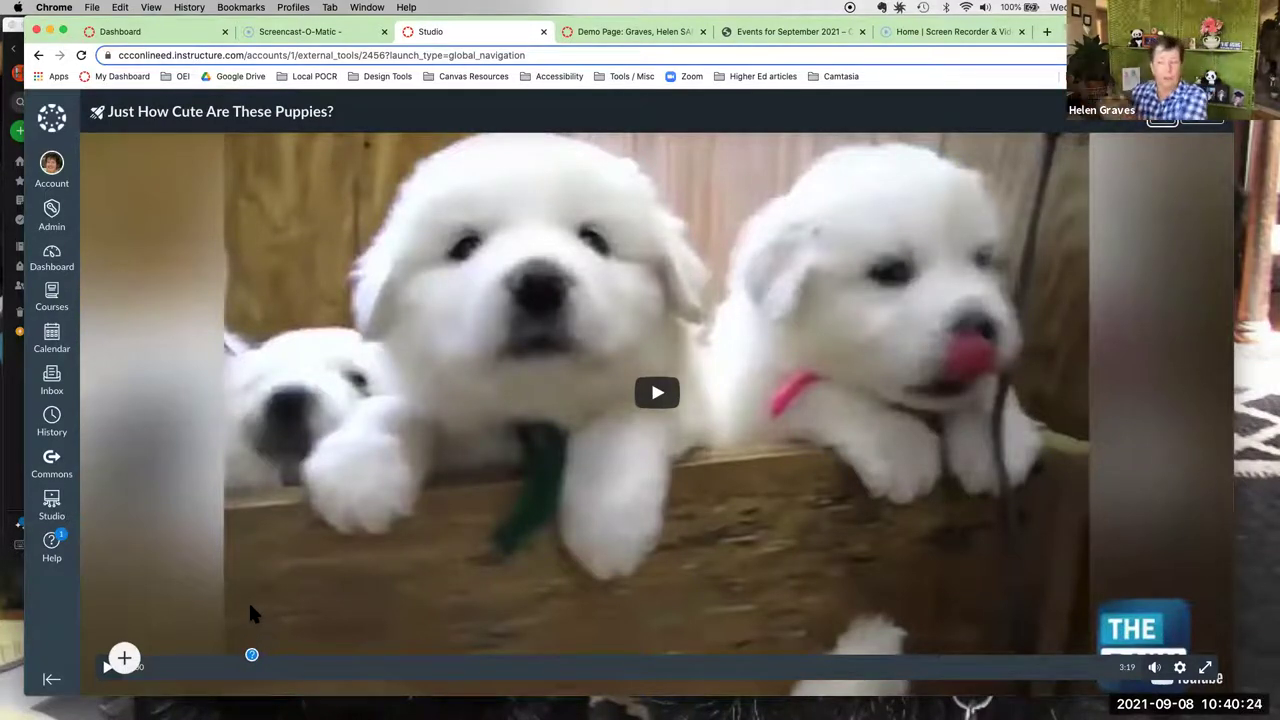
click(251, 655)
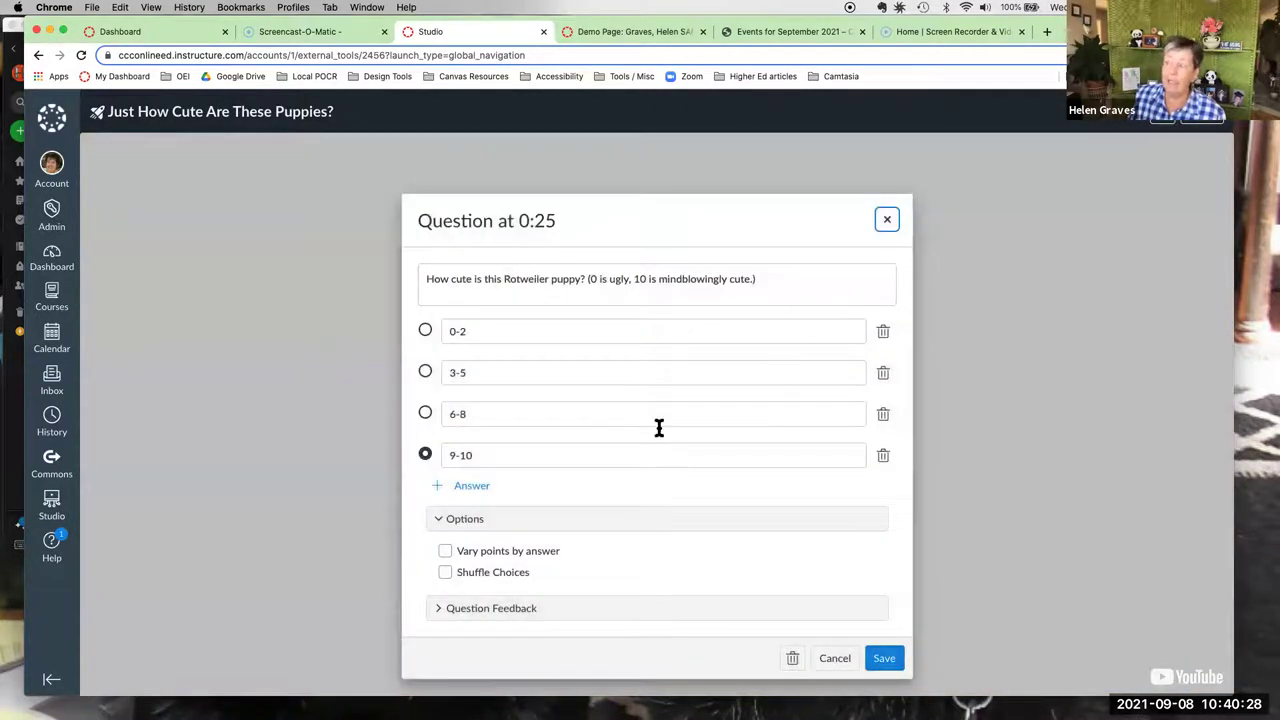
click(884, 658)
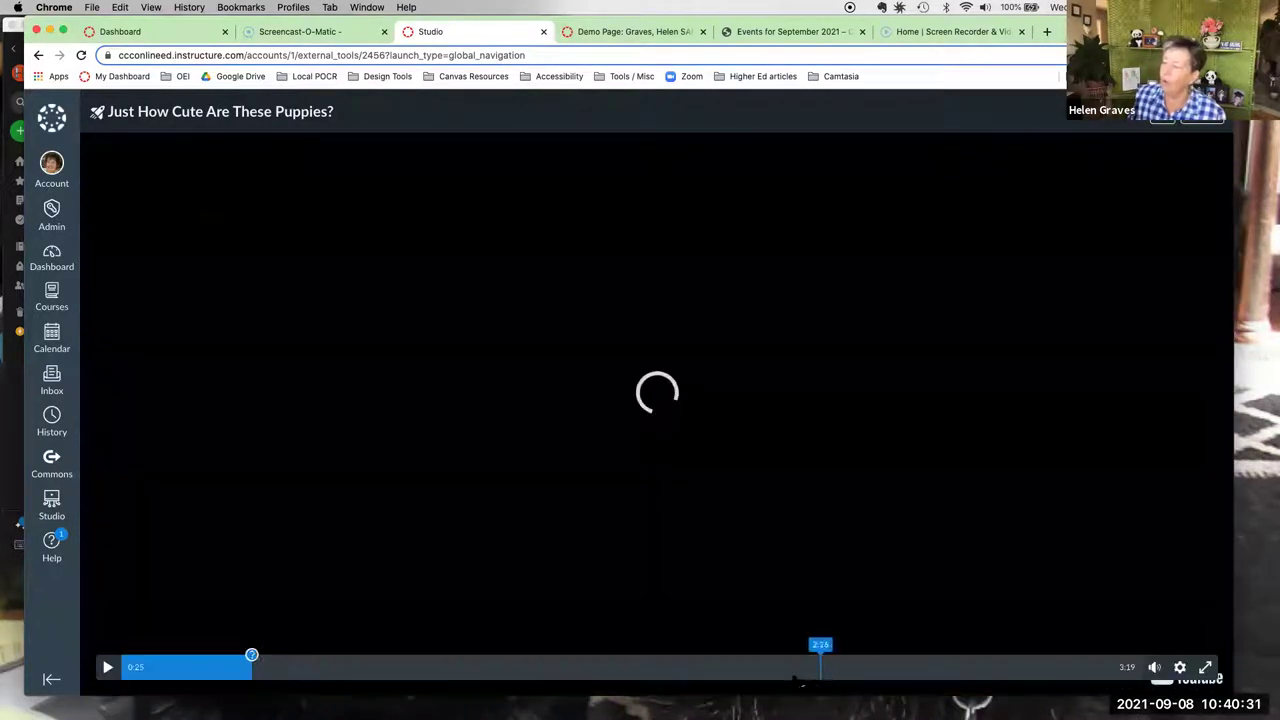
- Try several positions on the quiz video's timeline, and insert a True or False question at 0:19
click(361, 664)
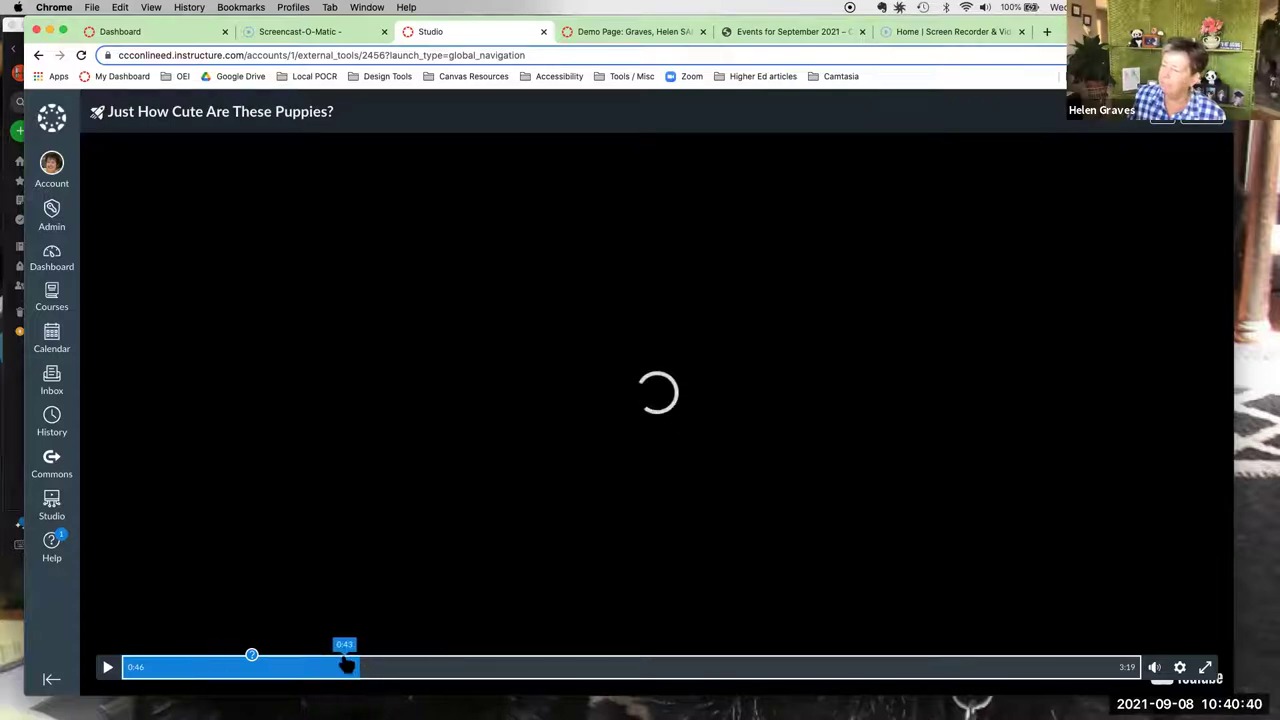
click(223, 664)
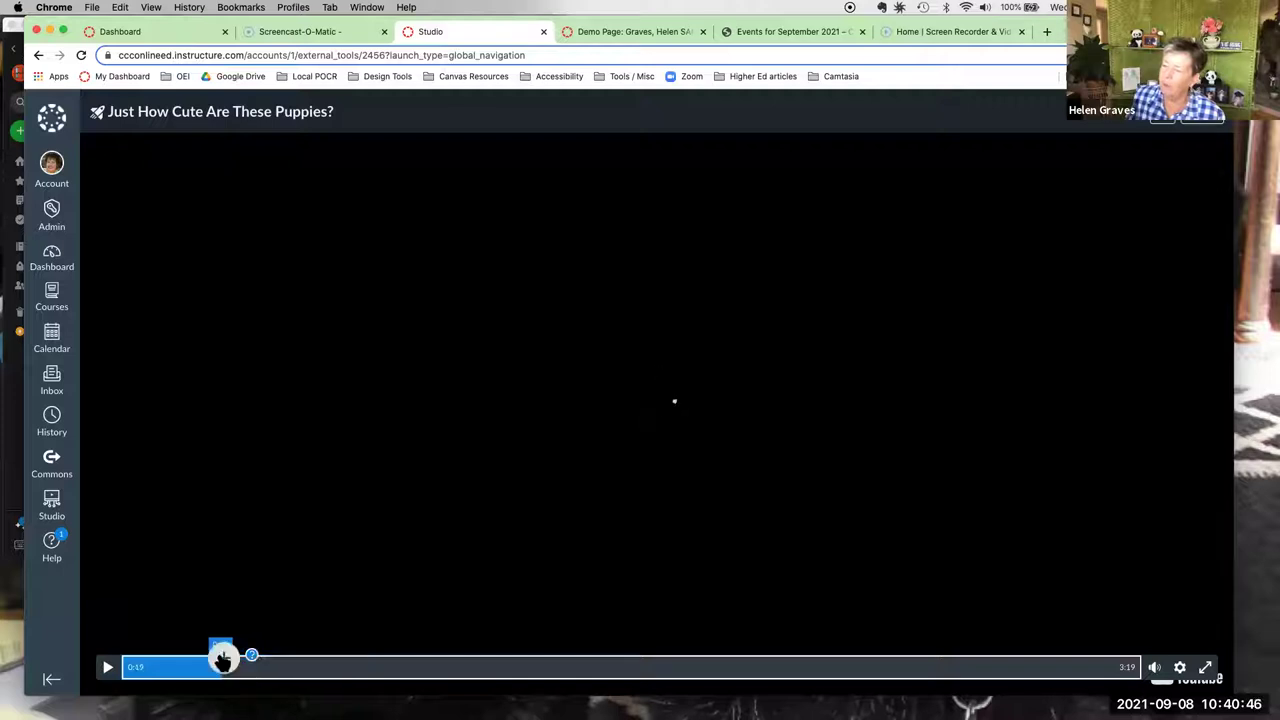
click(483, 666)
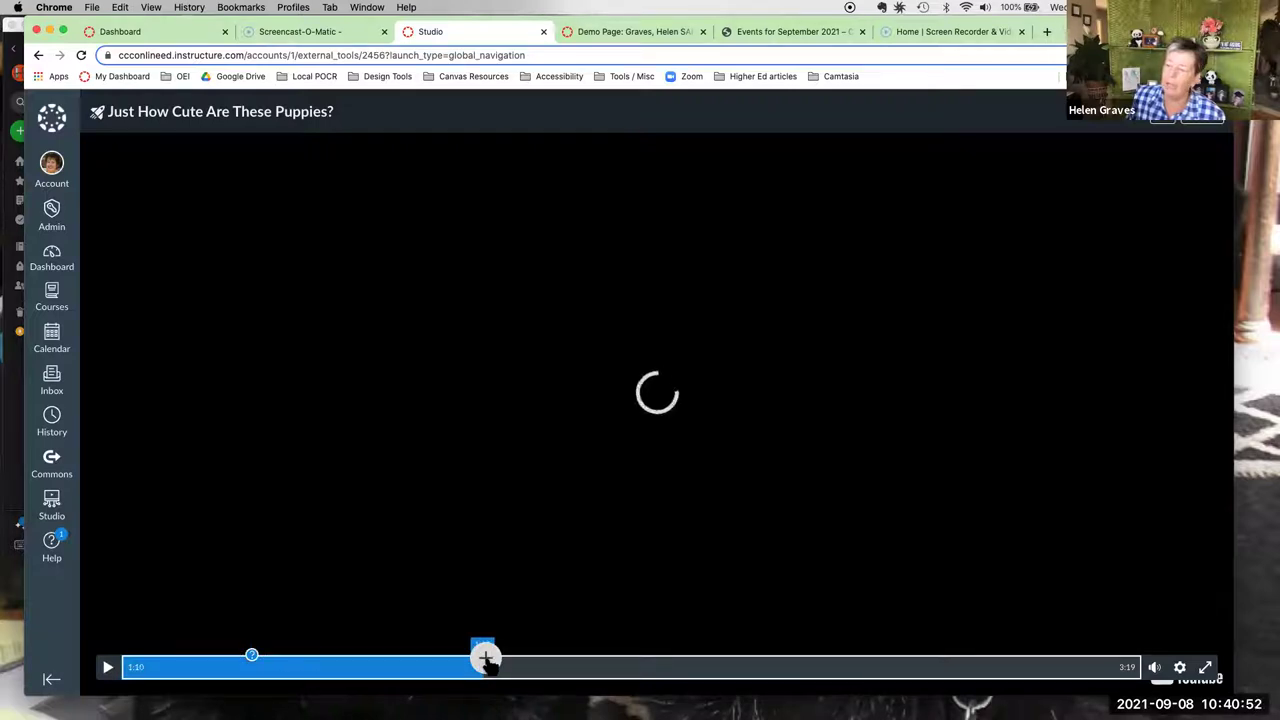
mouse_move(486, 660)
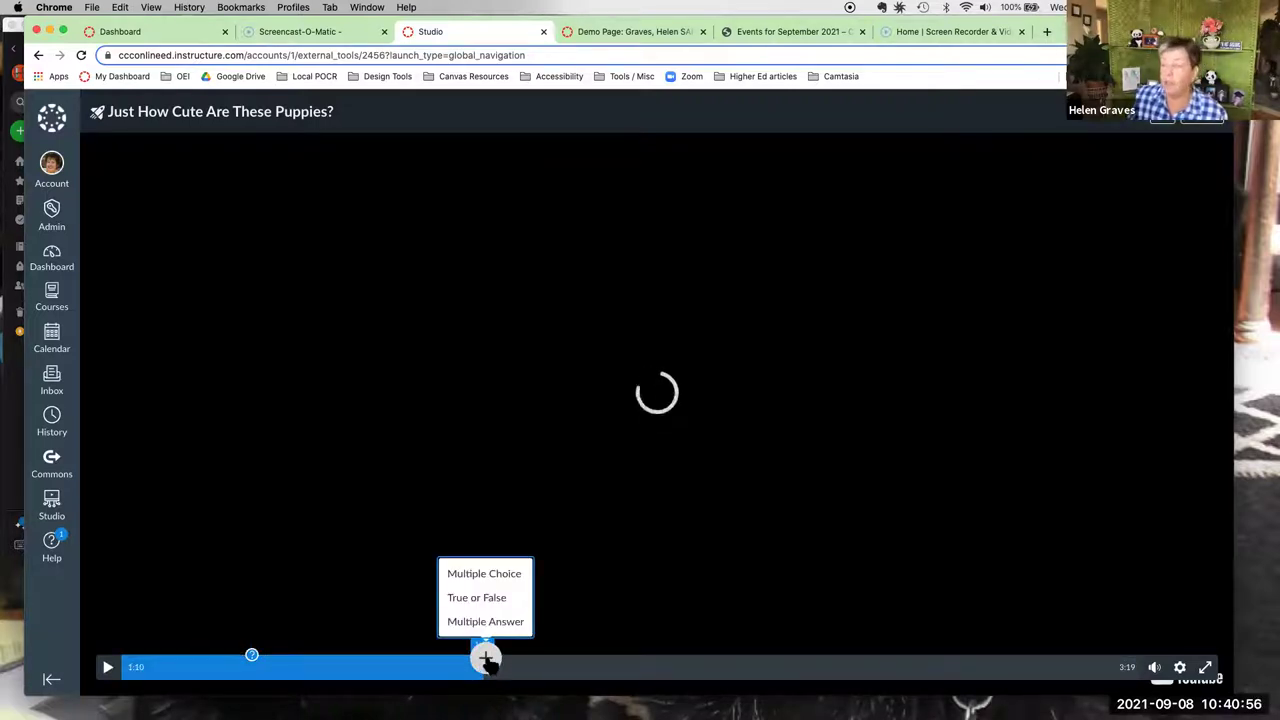
click(508, 597)
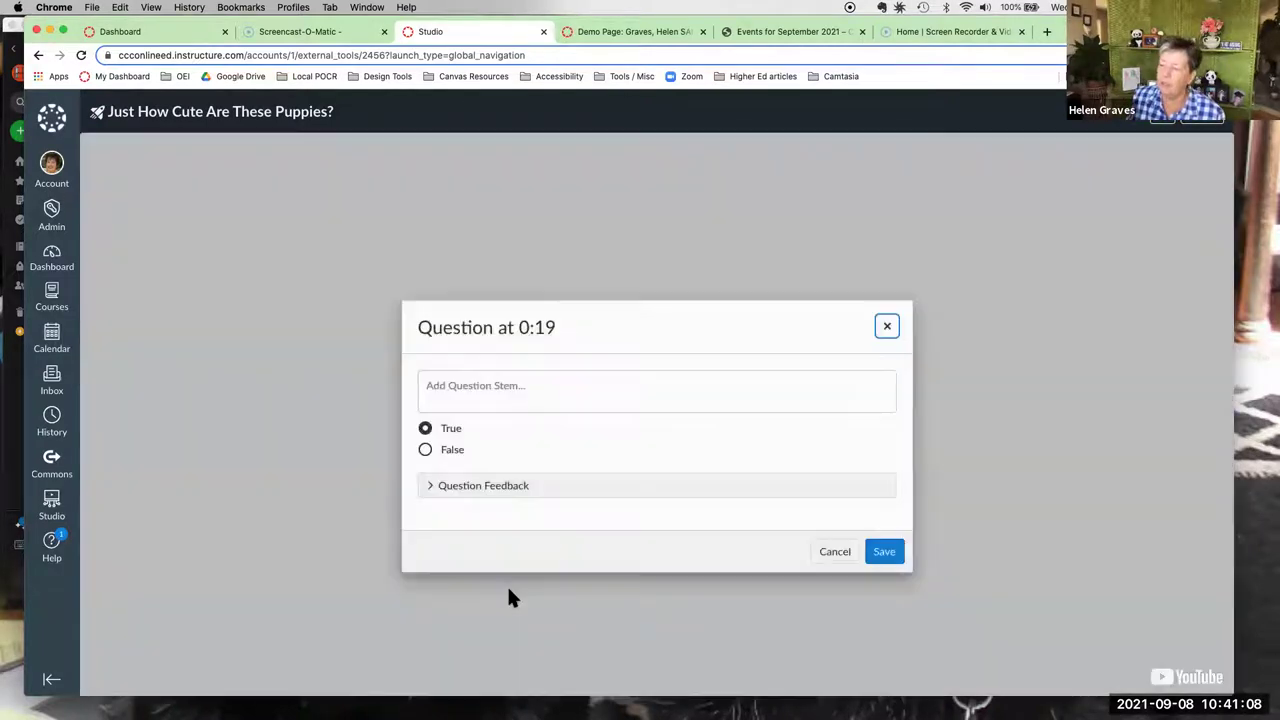
- Enter "Is this puppy cute?" as the question stem with True as the answer, review the feedback fields, and save the question
click(532, 386)
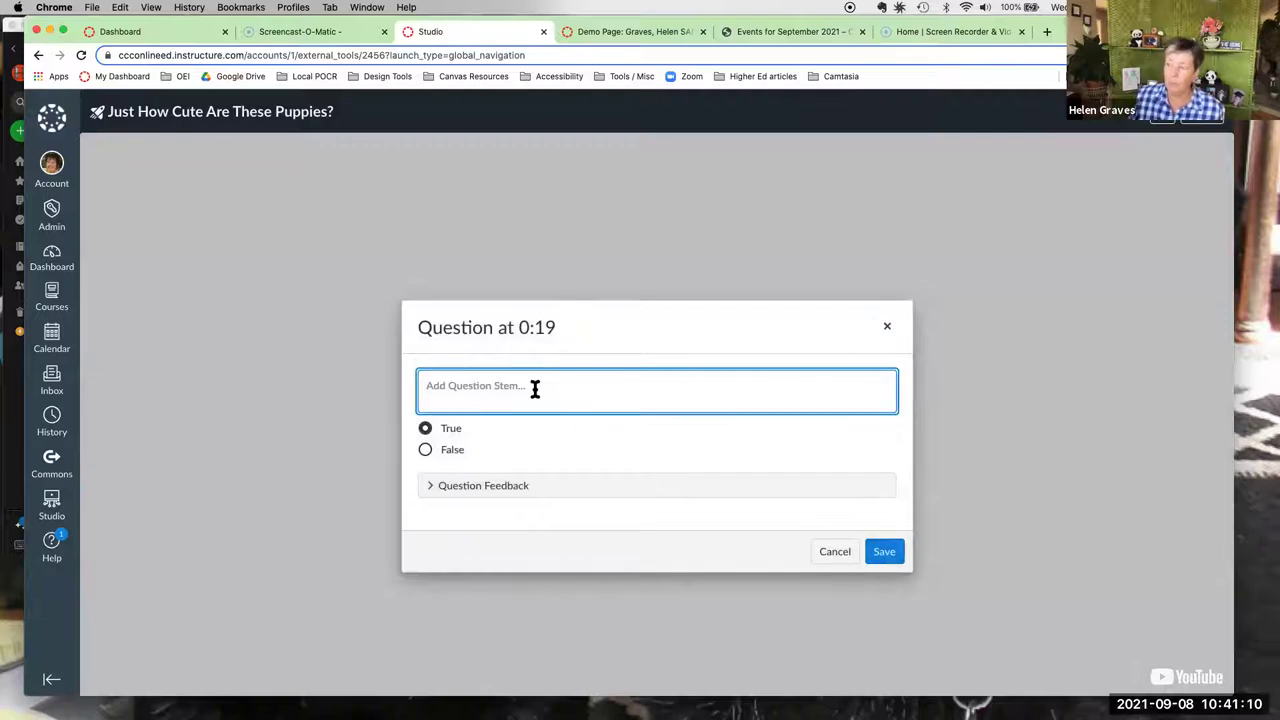
text(Is this pupp)
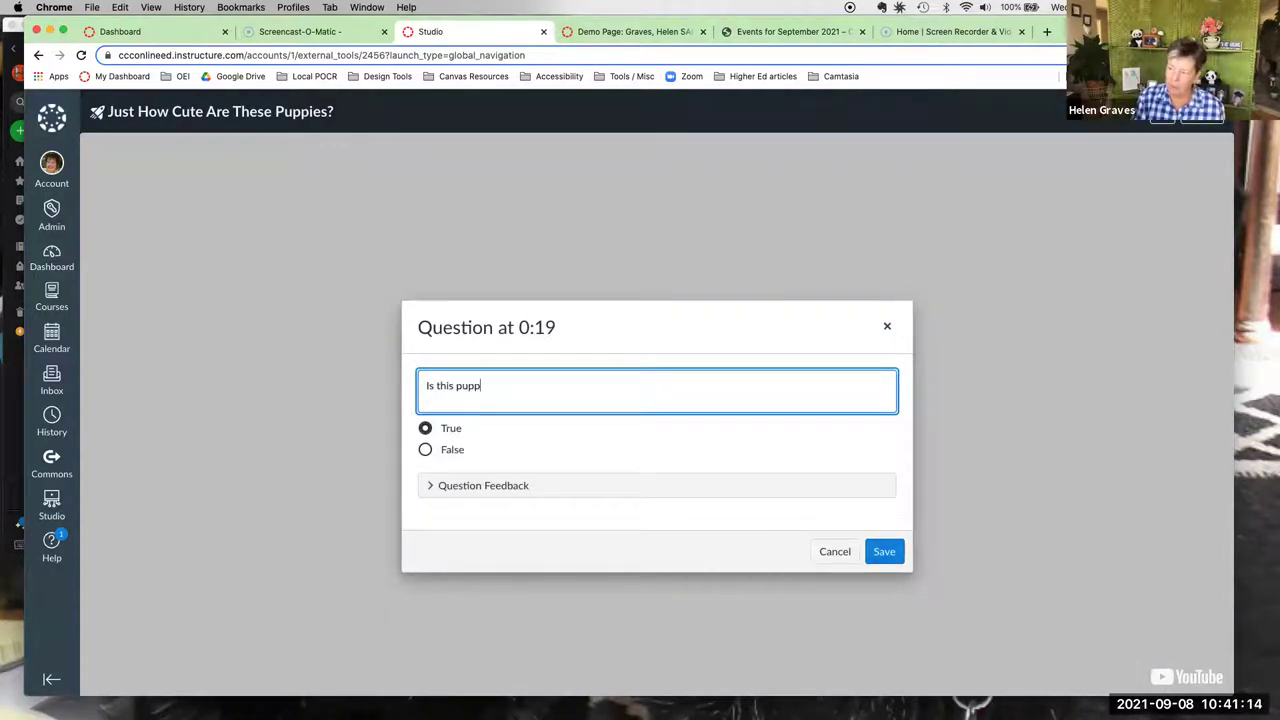
text(u)
key(BackSpace)
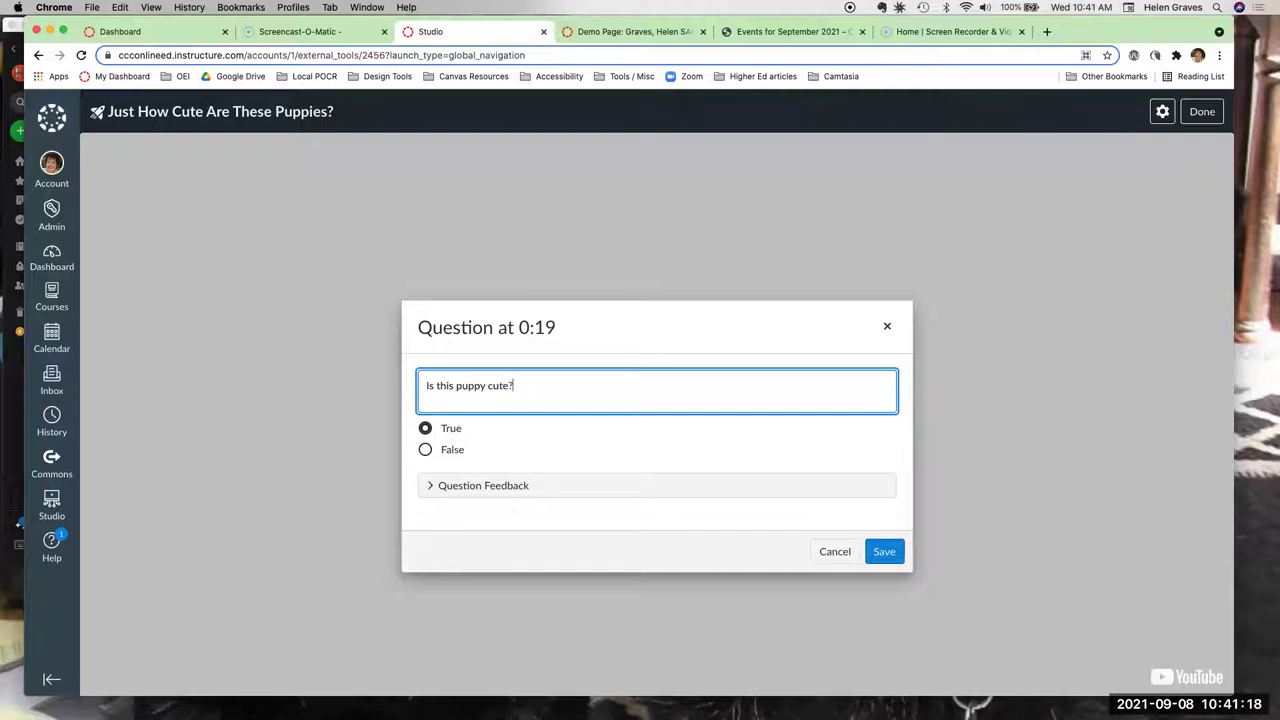
click(431, 486)
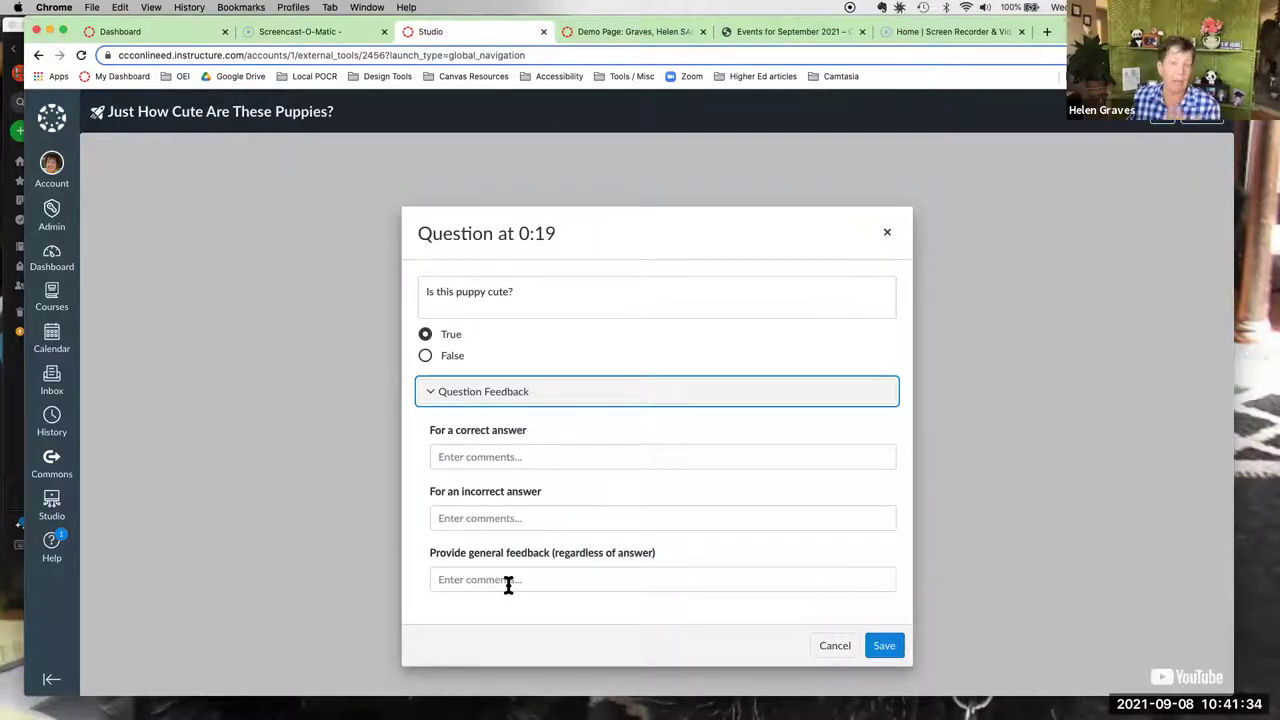
click(884, 645)
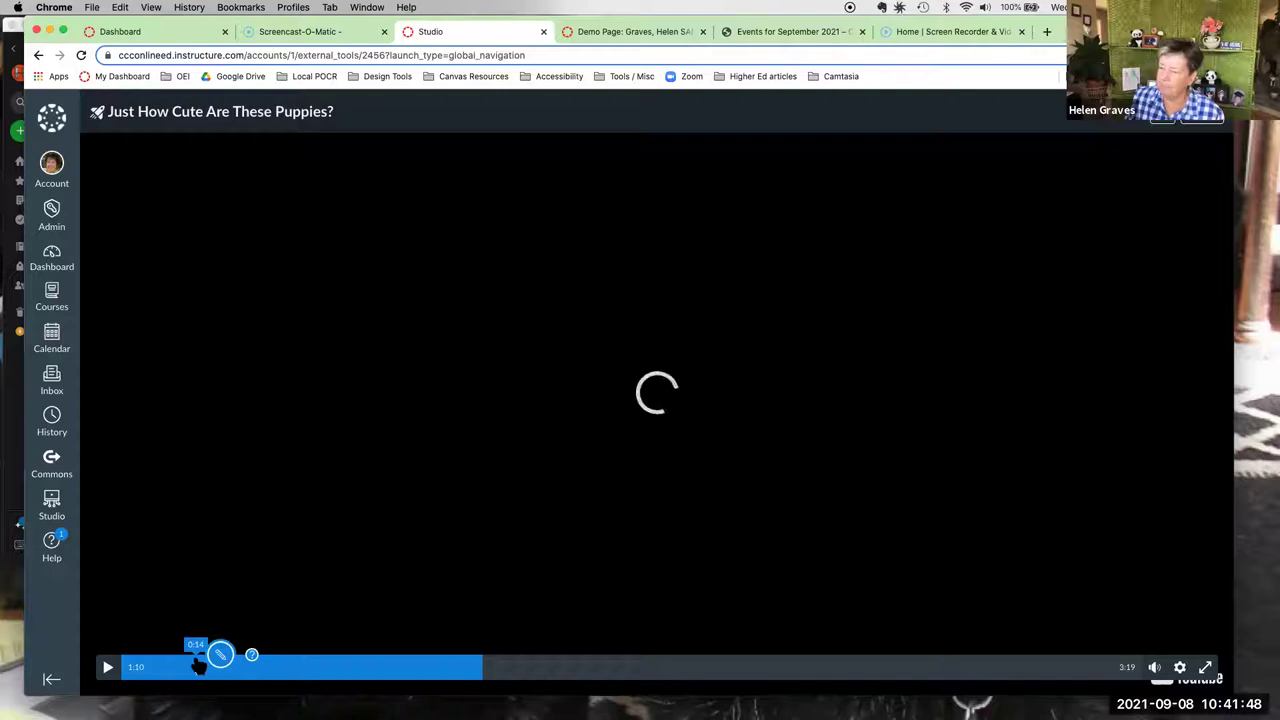
- Preview the quiz video from 0:14 up to the question at 0:19, discard that question's edits, and exit to the library
click(199, 666)
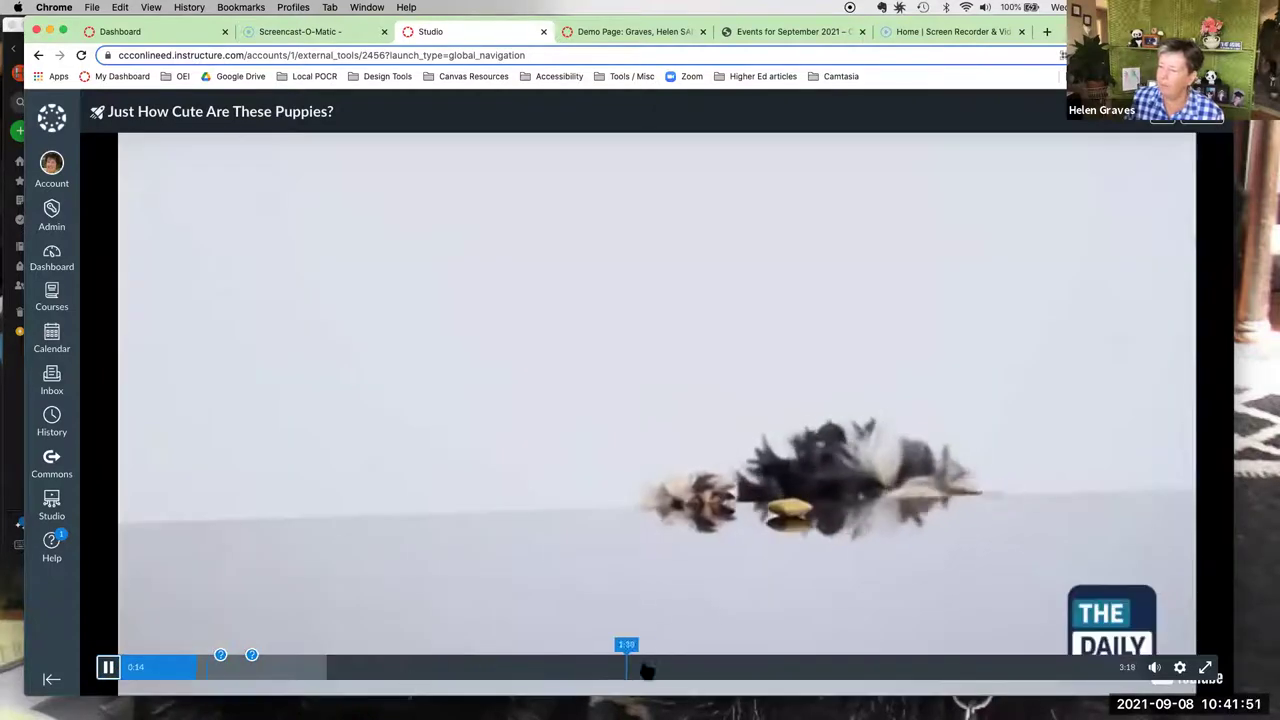
click(1180, 667)
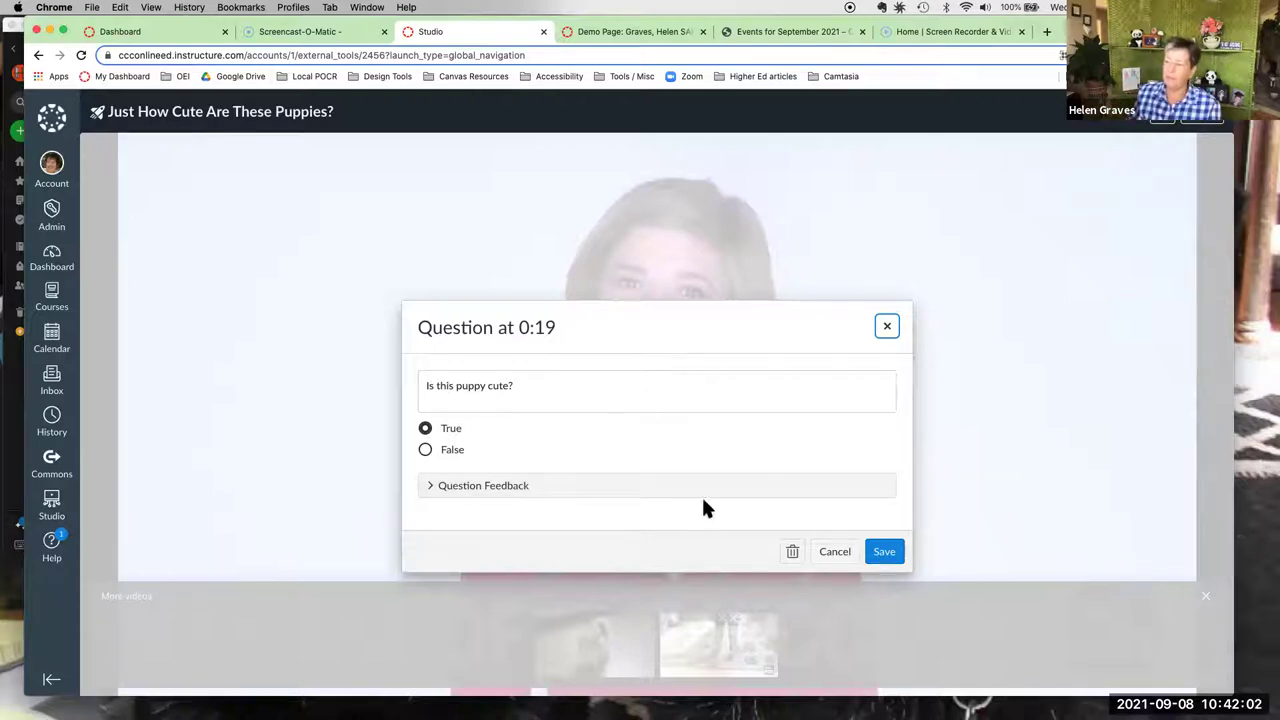
click(880, 556)
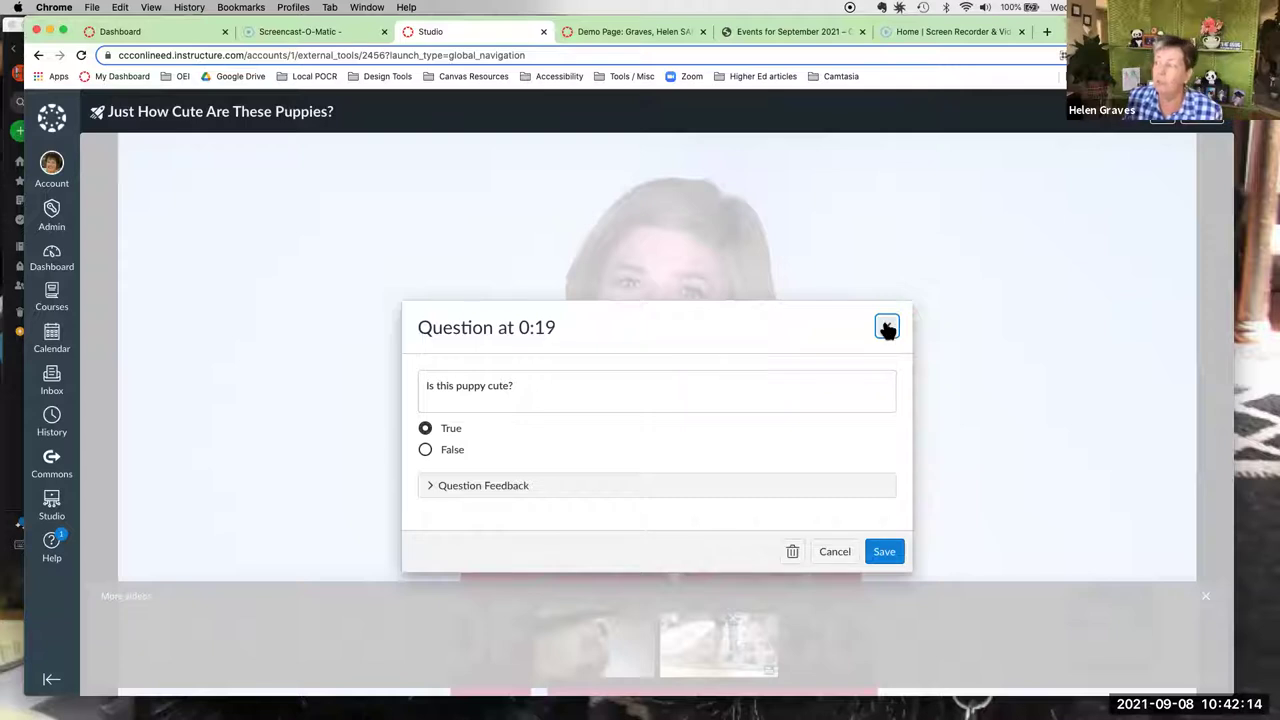
click(886, 328)
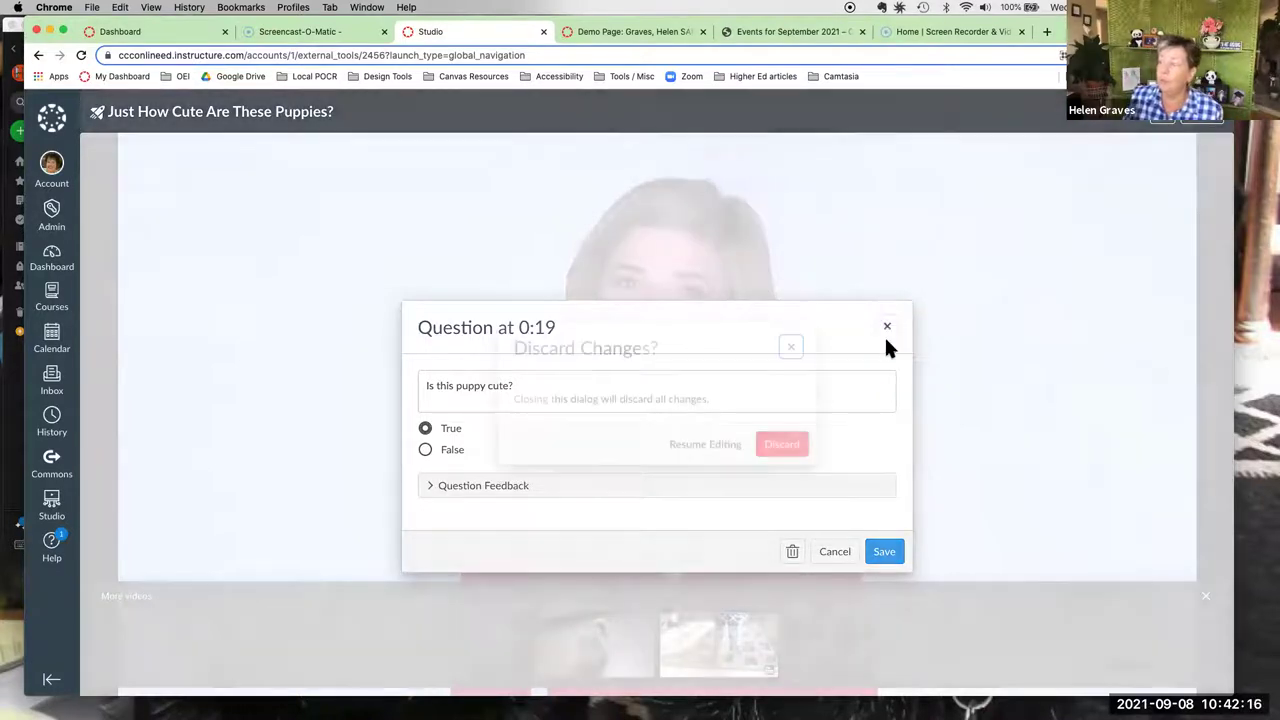
click(781, 444)
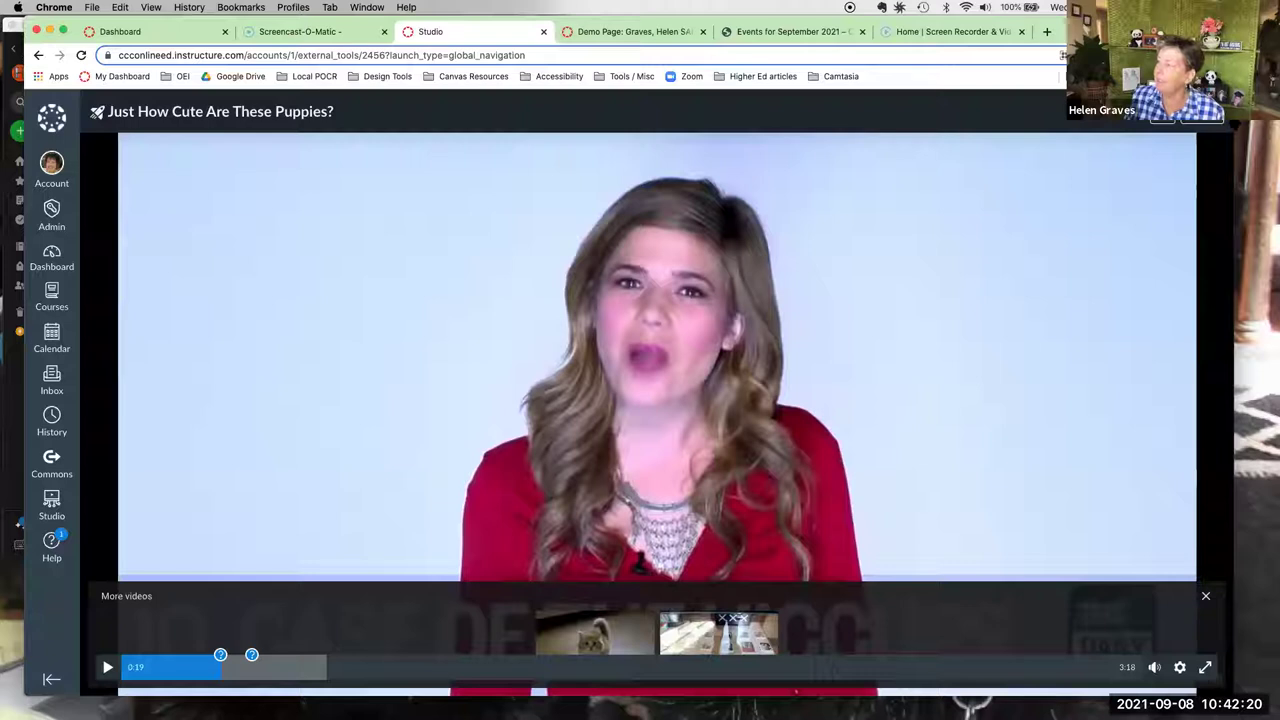
click(1200, 121)
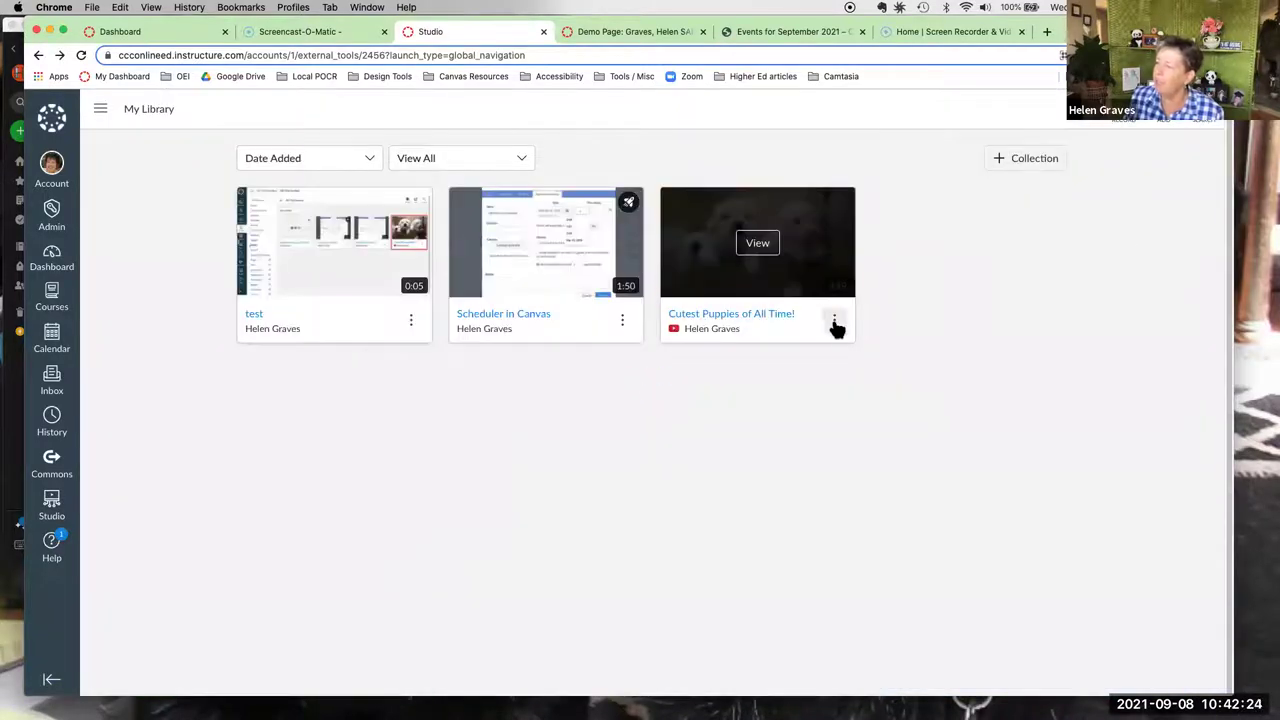
- Look over the media options of Cutest Puppies of All Time! and Scheduler in Canvas, and open the Scheduler in Canvas video's caption options
click(834, 322)
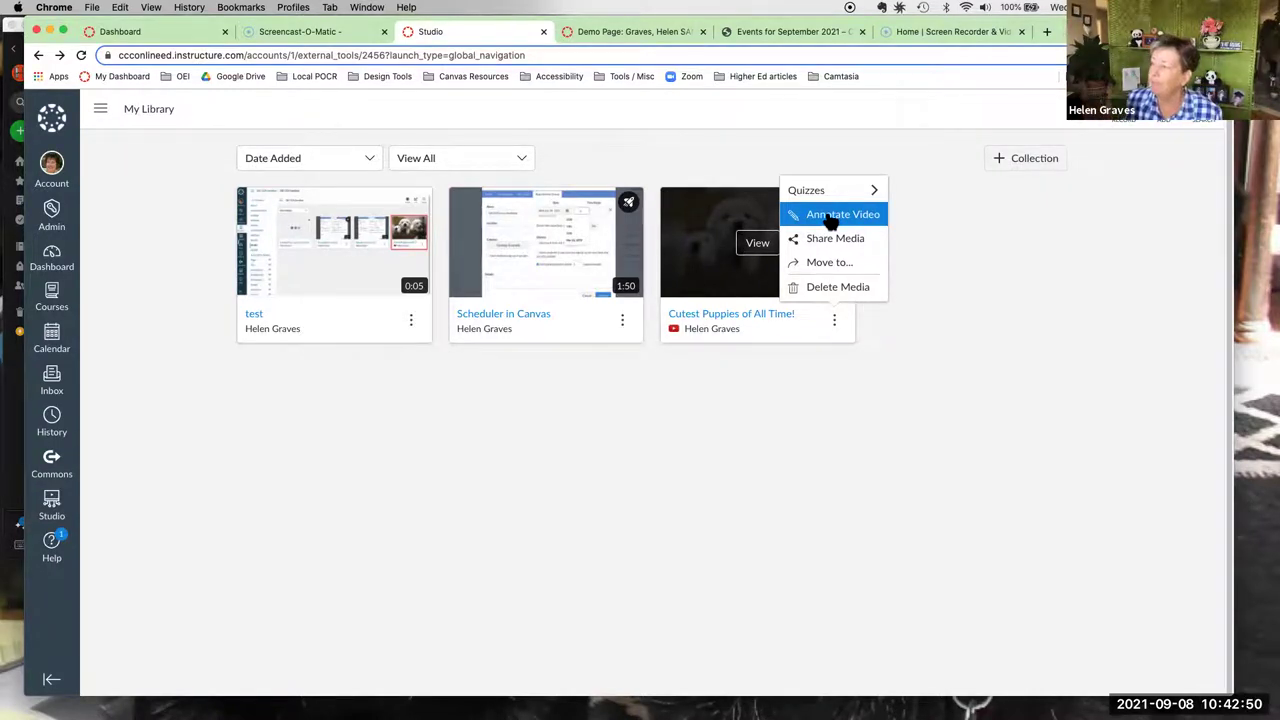
click(730, 398)
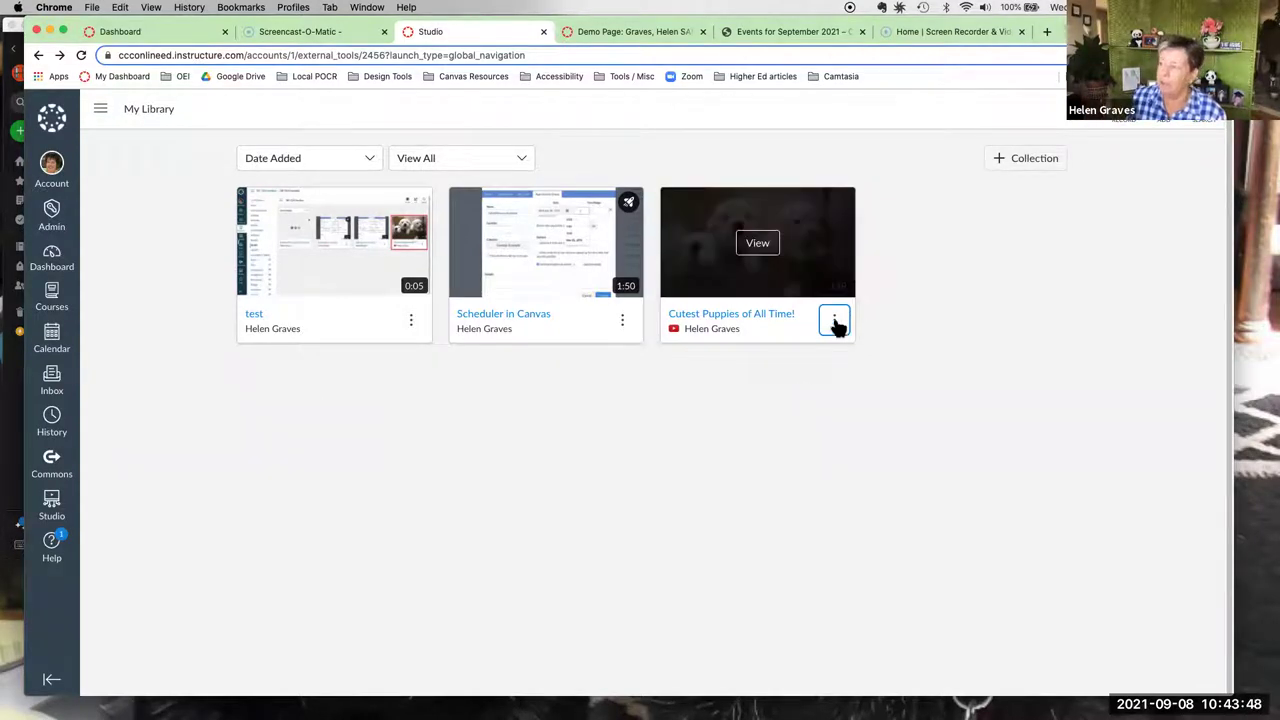
click(621, 320)
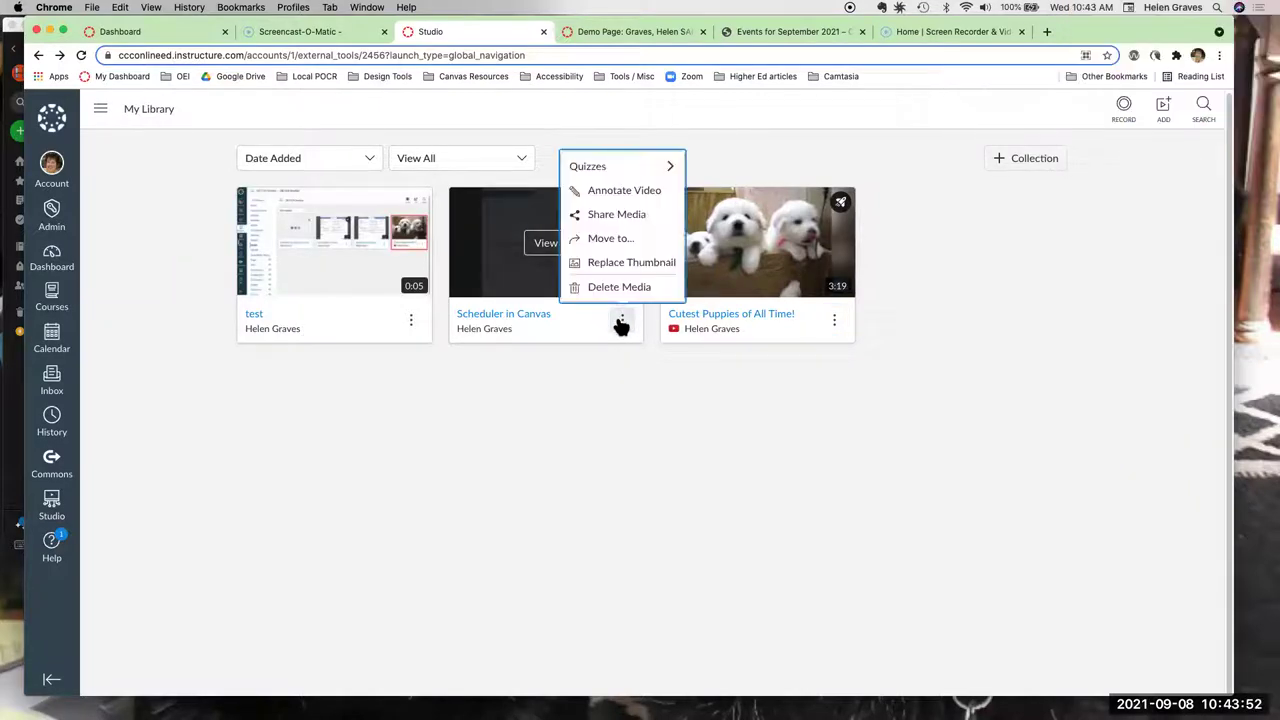
click(508, 268)
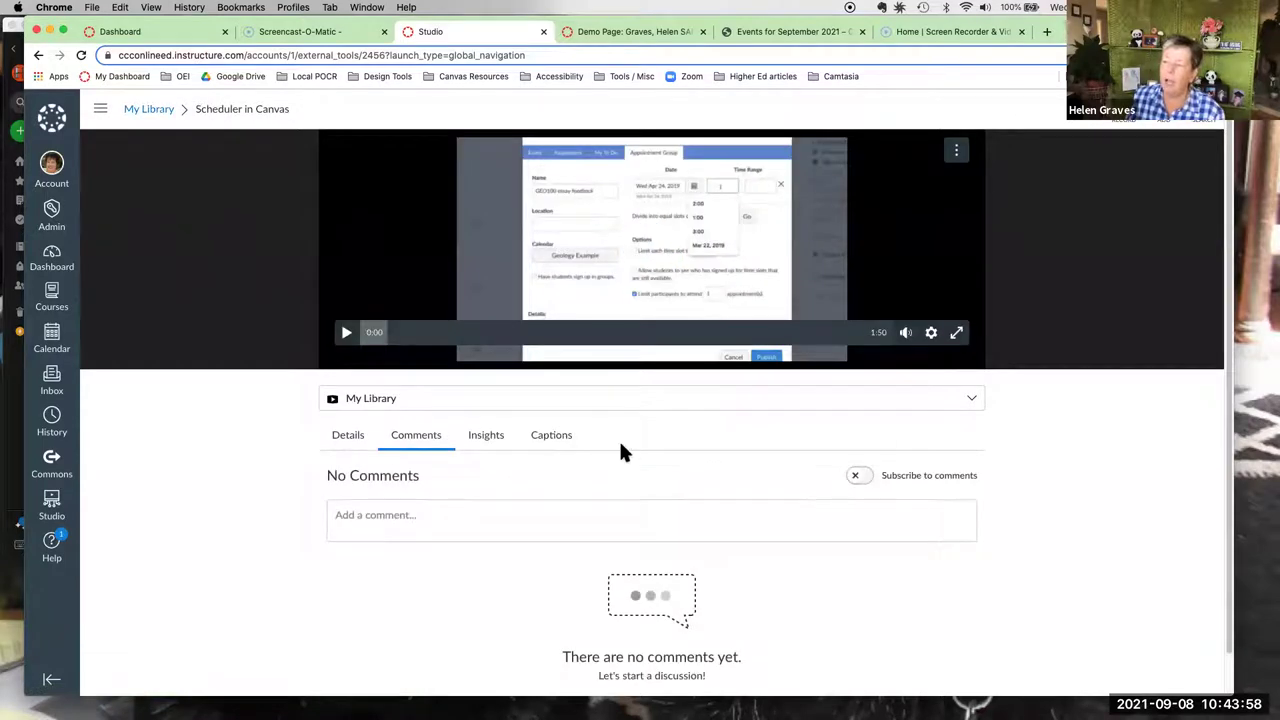
click(546, 440)
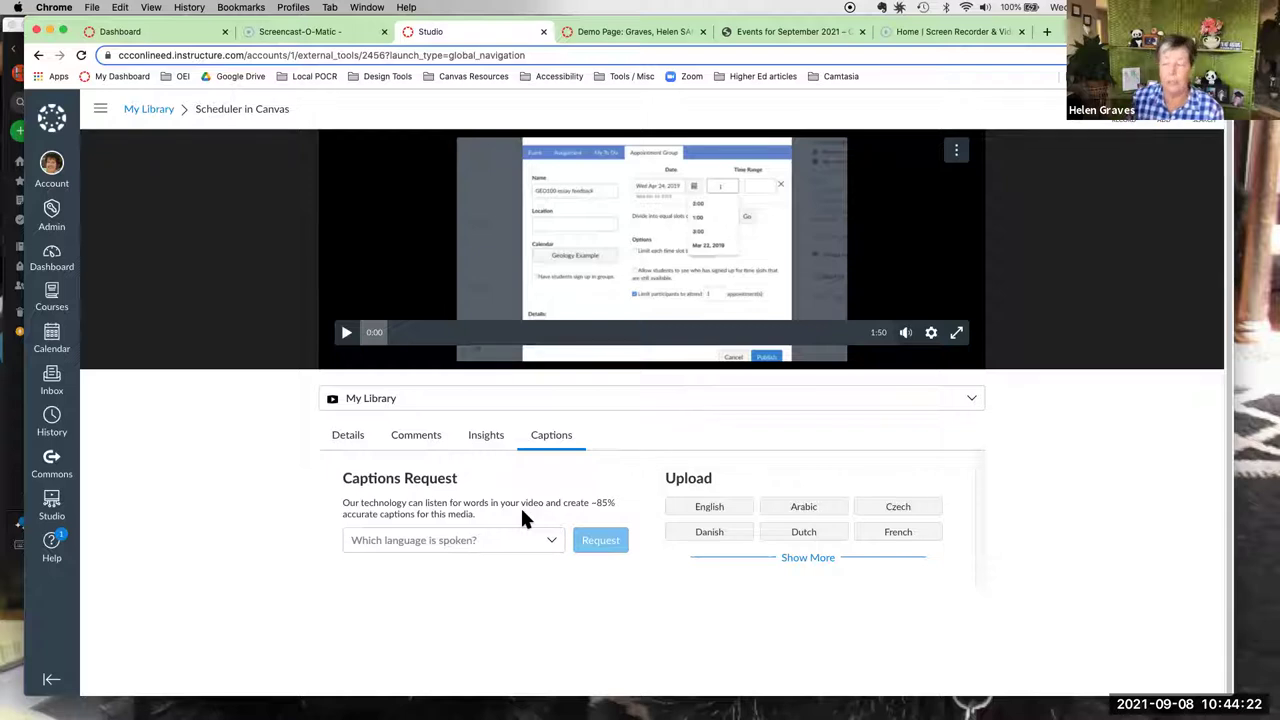
- Request automatic captions in English for the Scheduler in Canvas video and open them for review
click(548, 540)
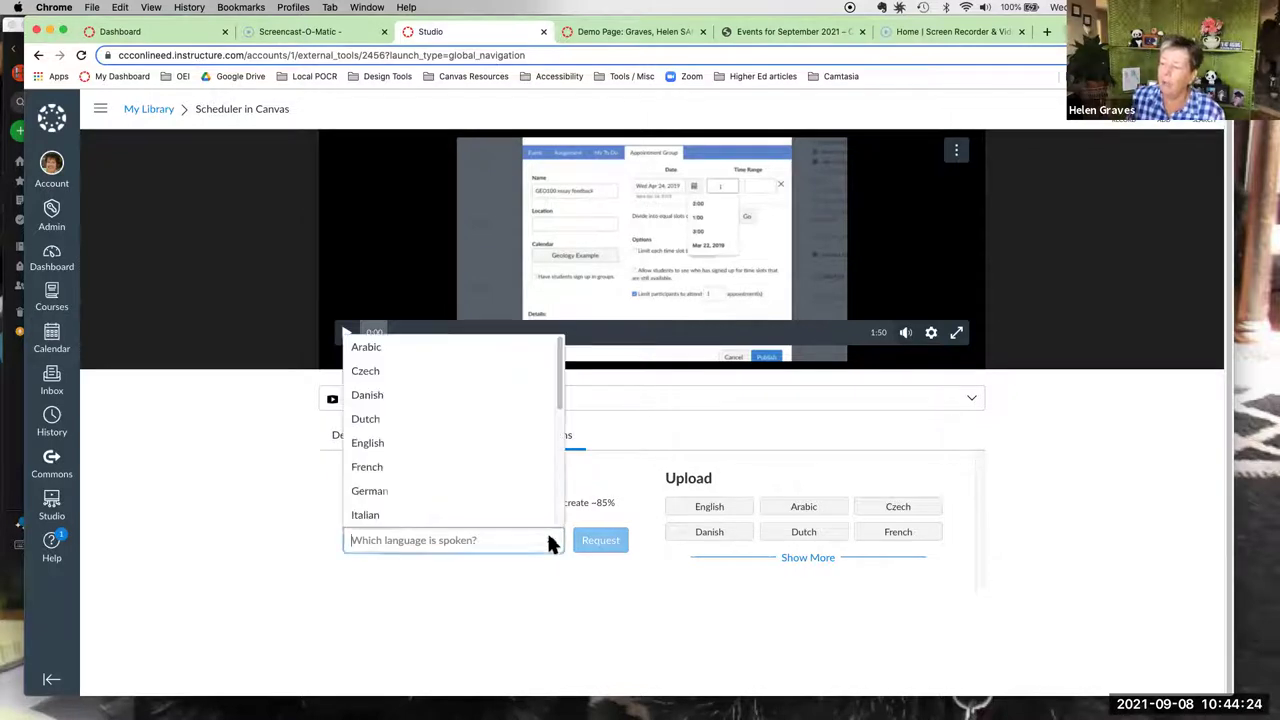
click(490, 443)
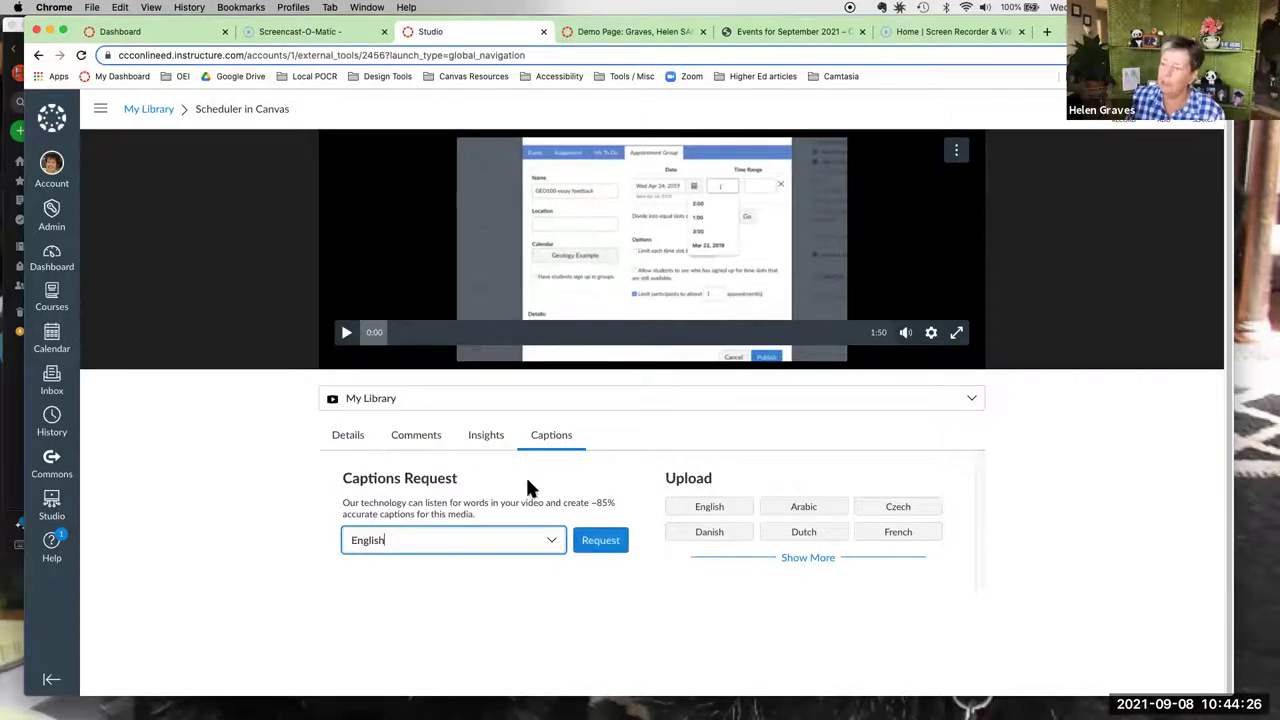
click(601, 540)
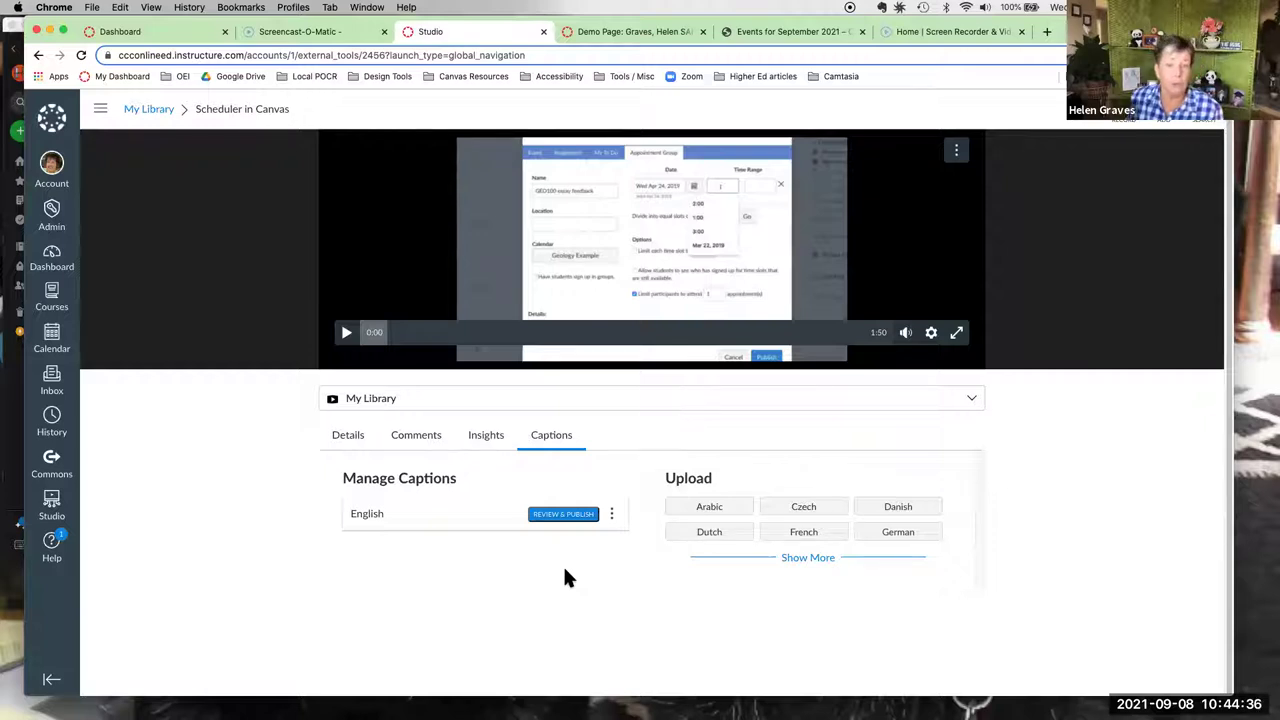
click(566, 514)
- Correct the first two caption lines by capitalizing "Scheduler" and changing "canvass" to "Canvas"
scroll(600, 450, down, 1)
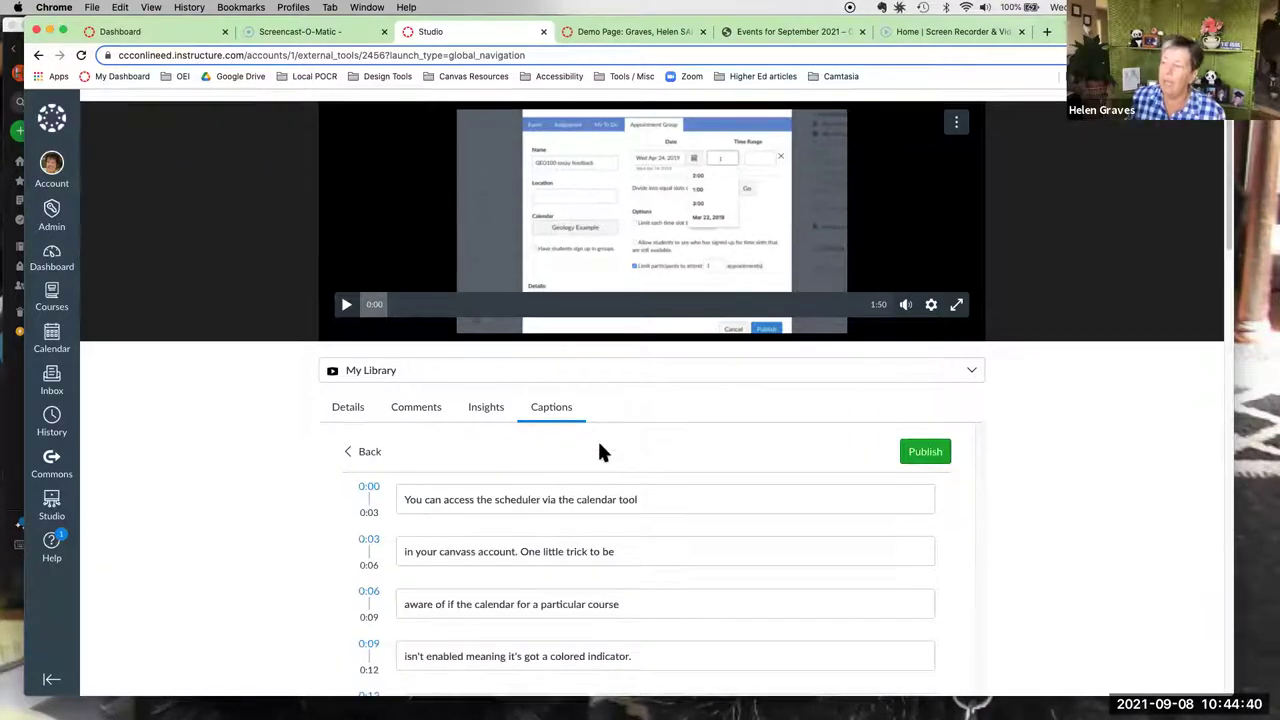
scroll(600, 453, down, 5)
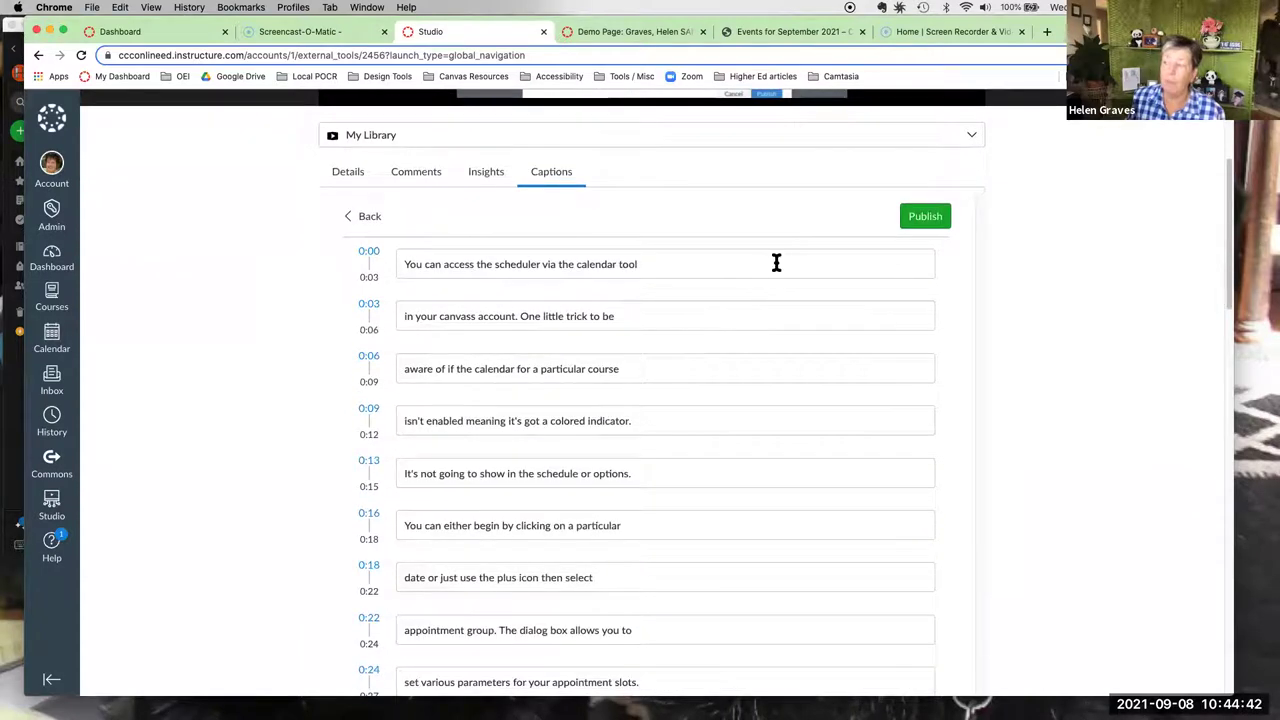
click(497, 264)
key(BackSpace)
text(S)
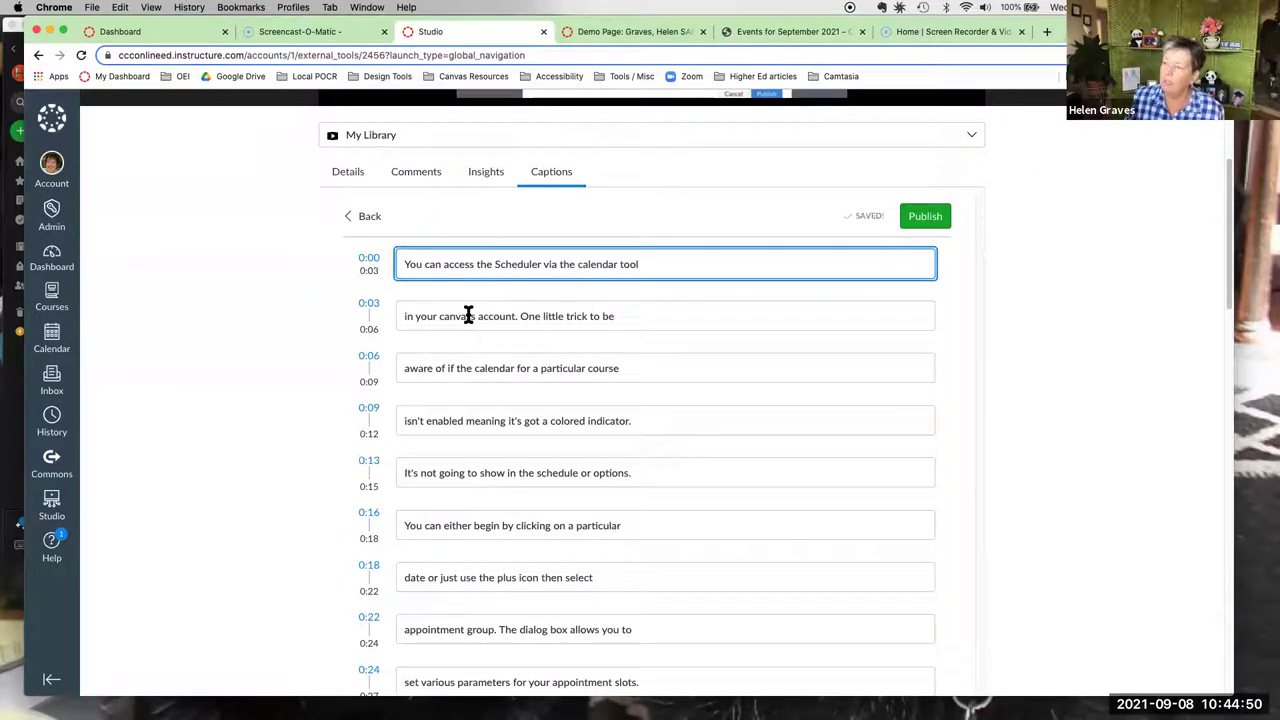
click(476, 316)
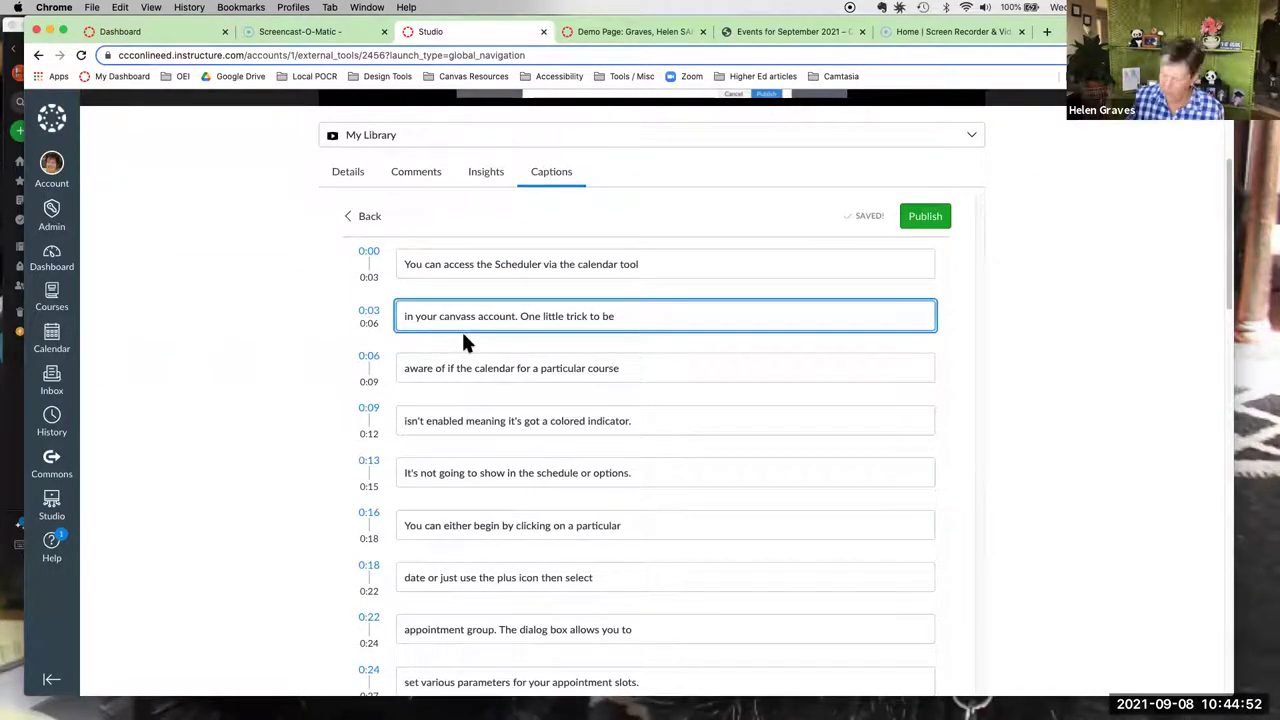
key(BackSpace)
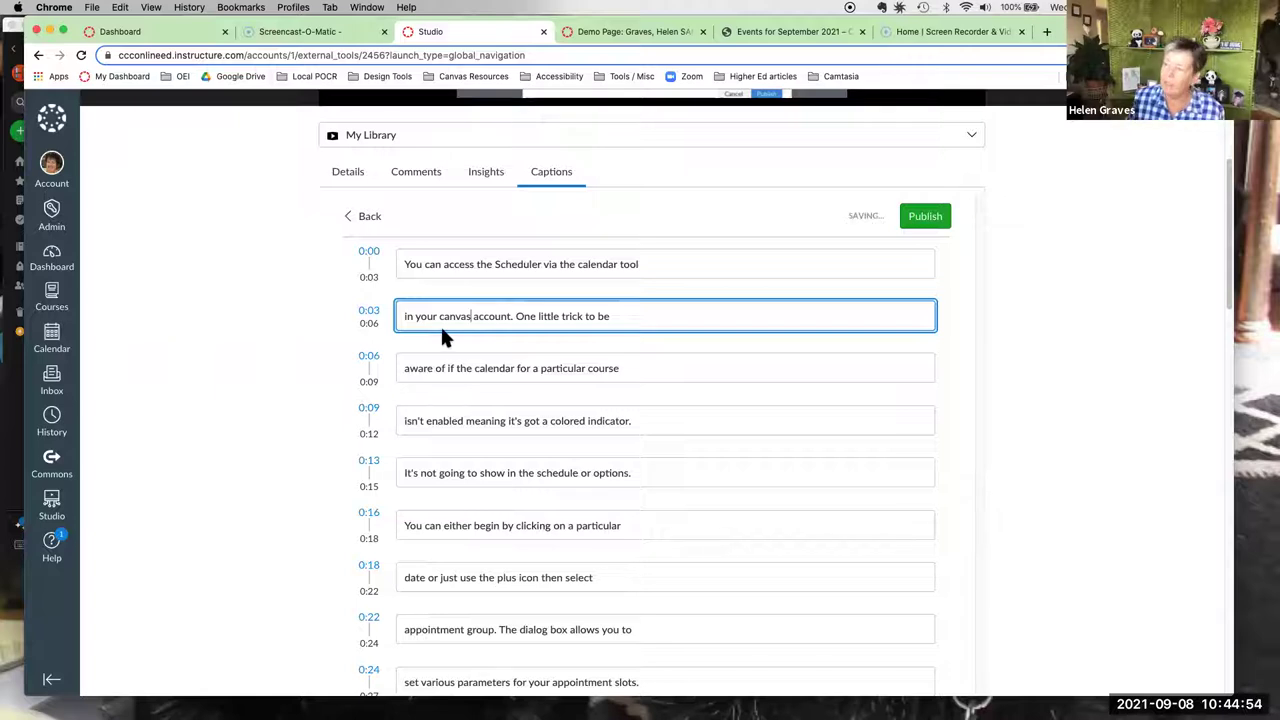
click(443, 313)
key(BackSpace)
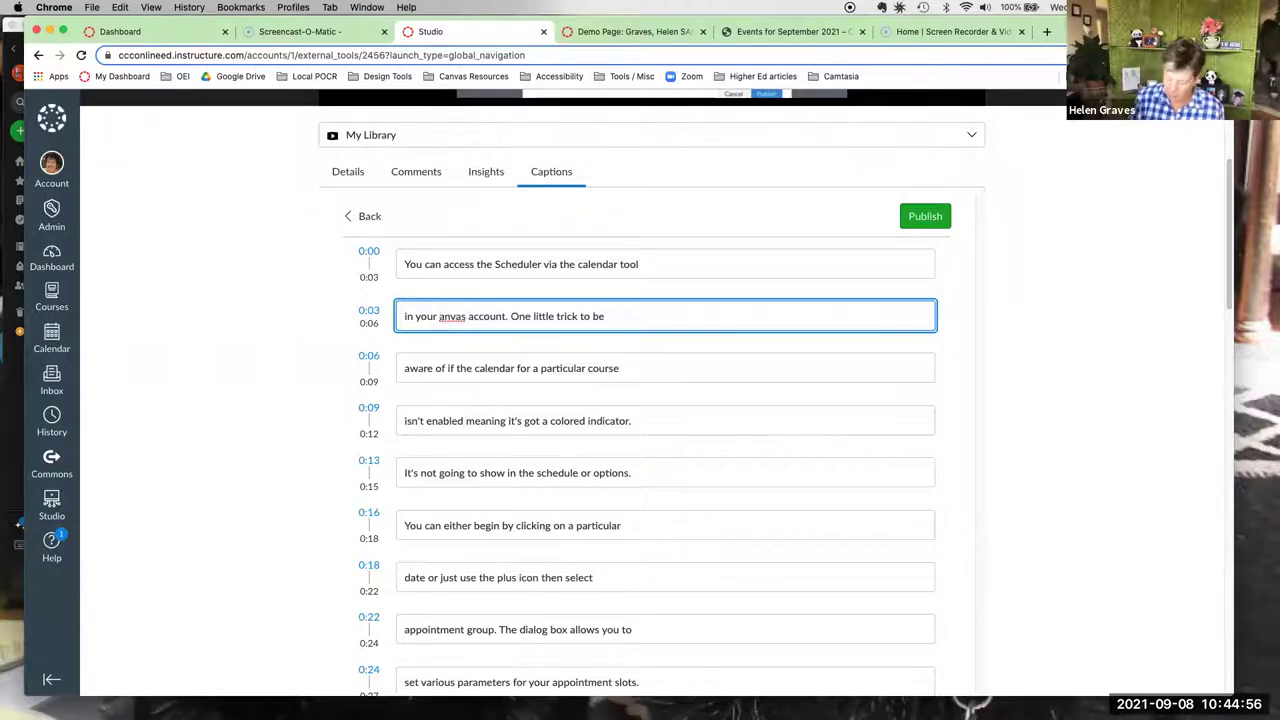
text(C)
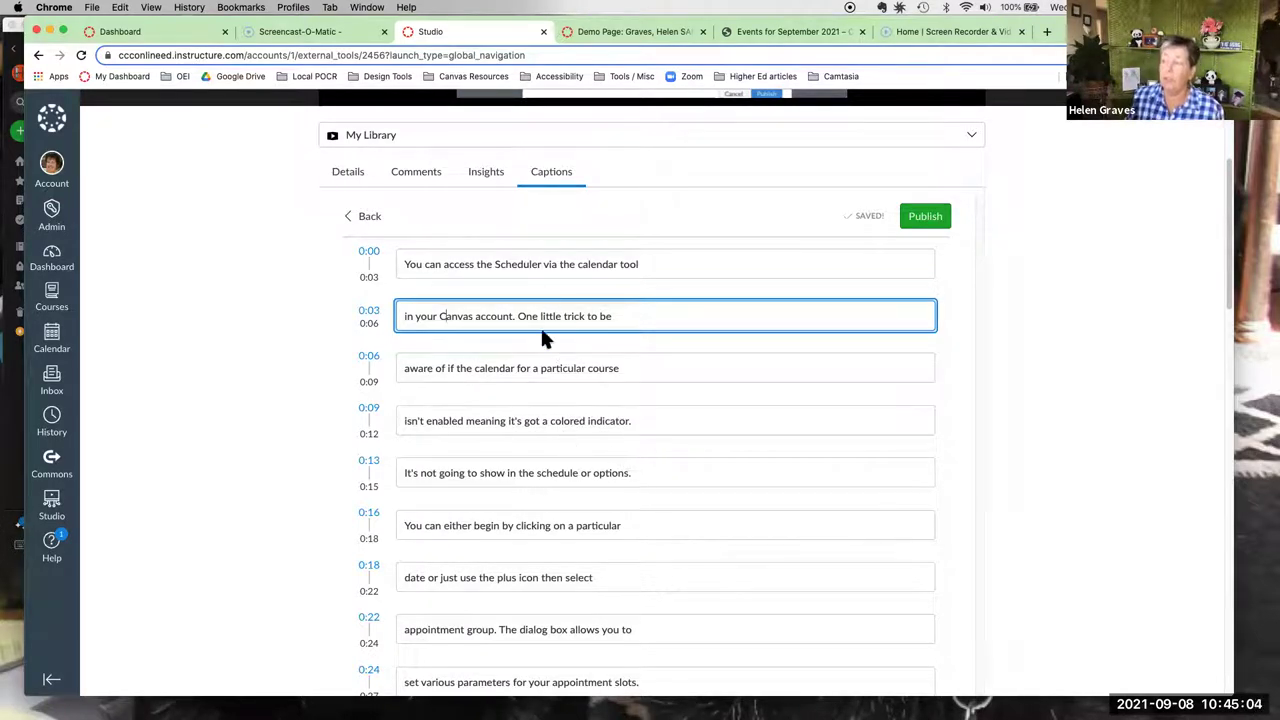
- Play the video from the 0:00 caption to check the captions against the audio, and pause it at 0:11
scroll(400, 279, up, 3)
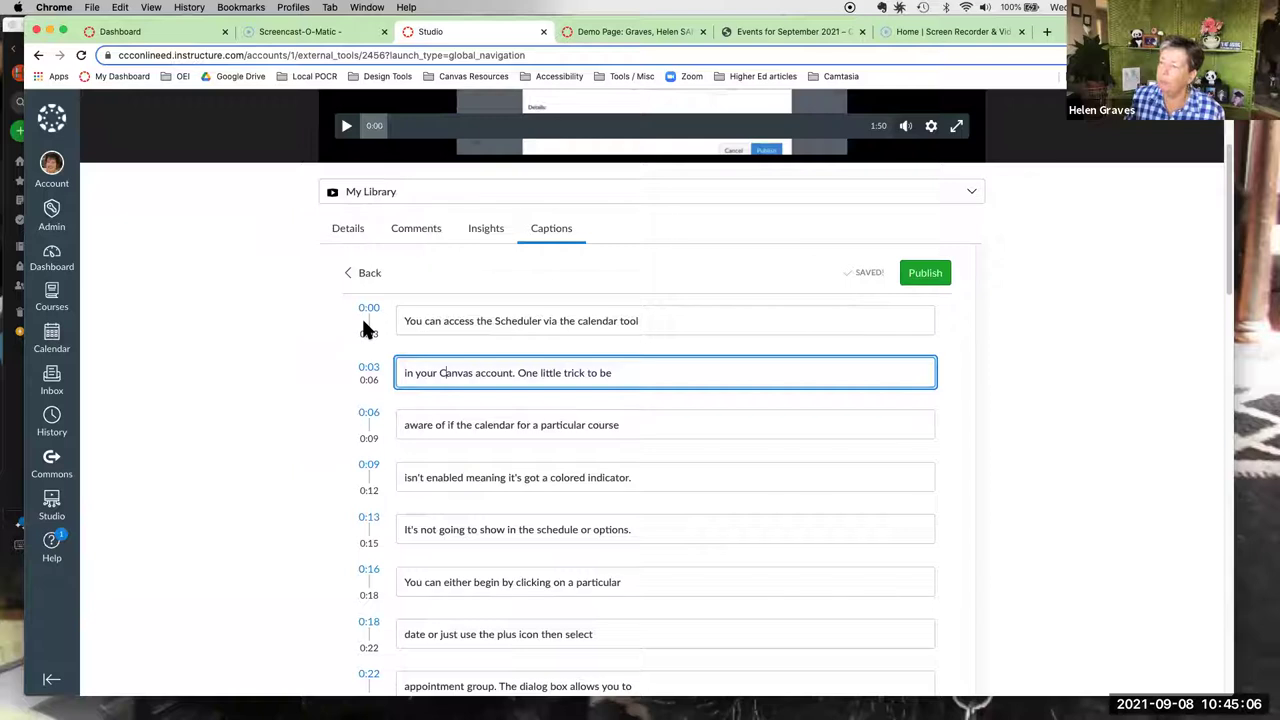
click(369, 308)
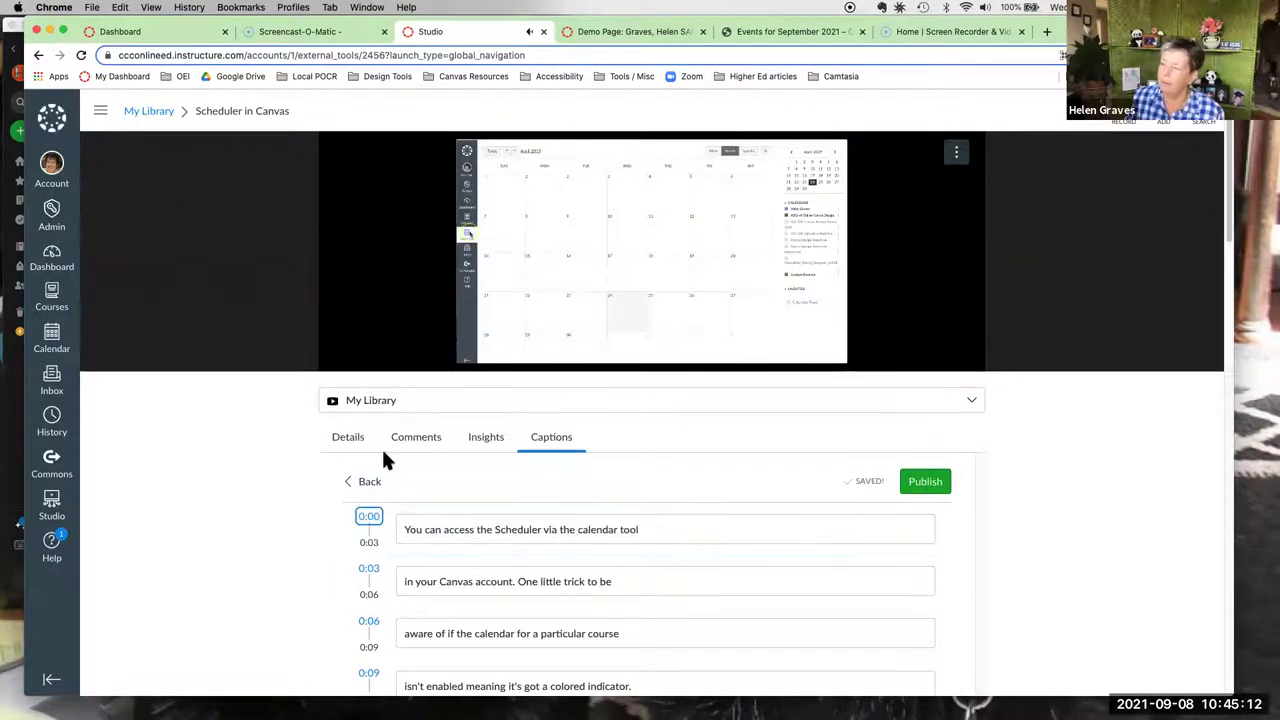
scroll(384, 452, down, 3)
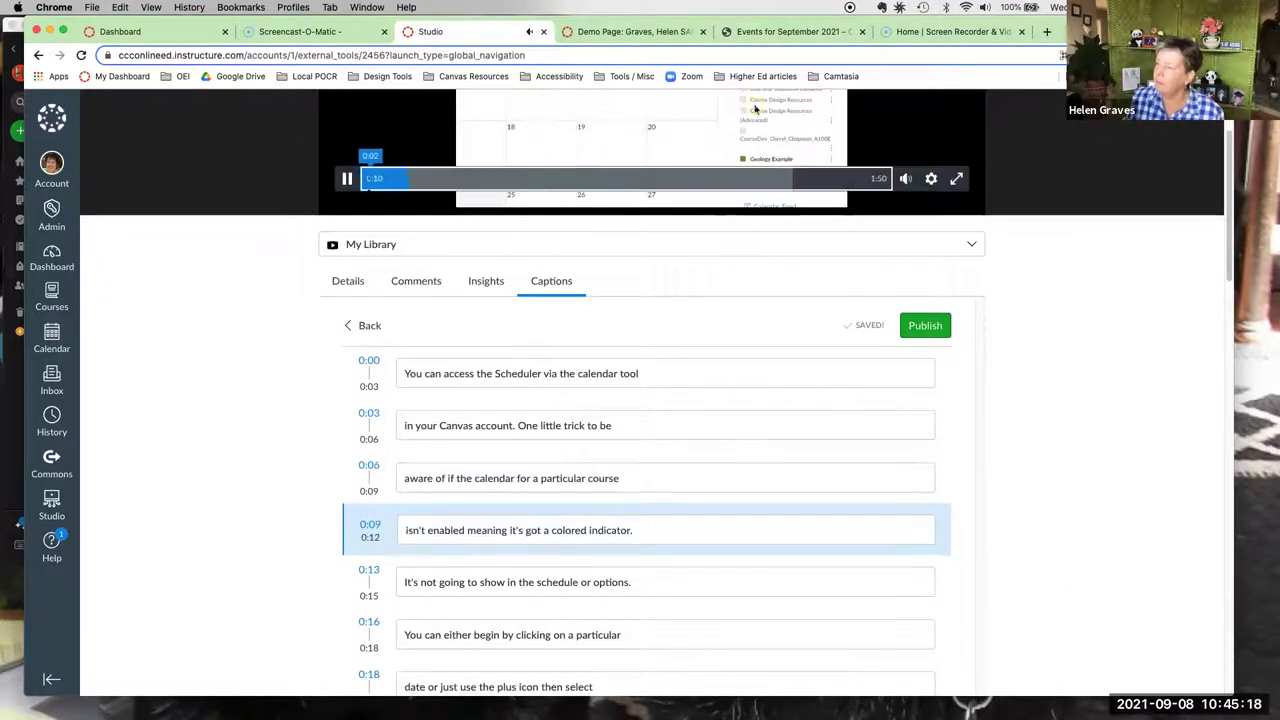
click(346, 178)
- Look through the remaining caption lines and publish the English captions
scroll(427, 452, down, 5)
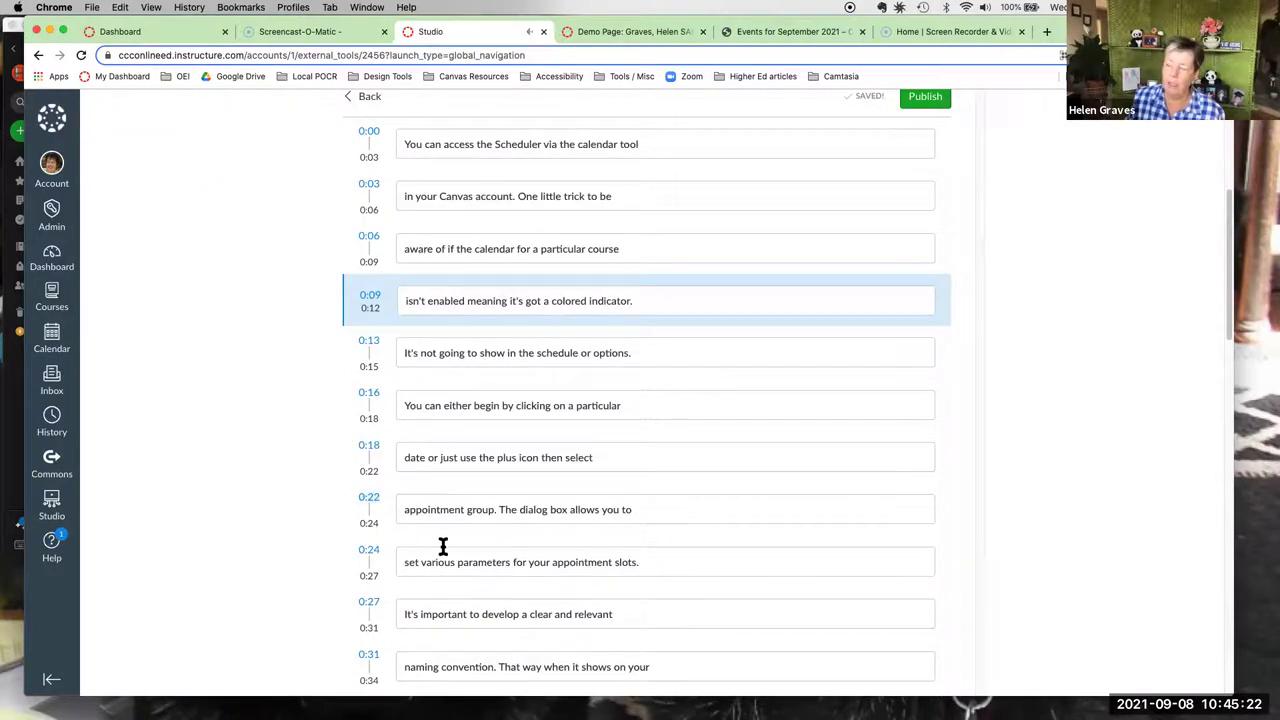
scroll(445, 540, down, 8)
scroll(495, 483, down, 12)
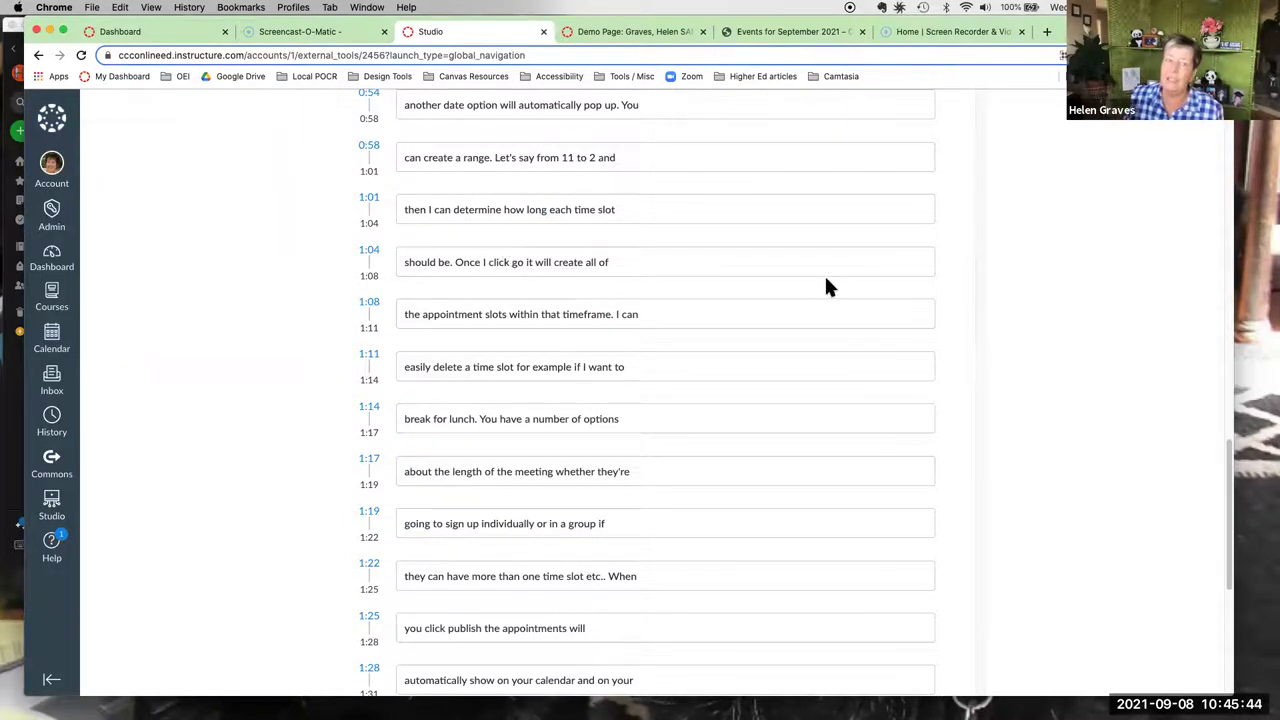
scroll(677, 330, up, 4)
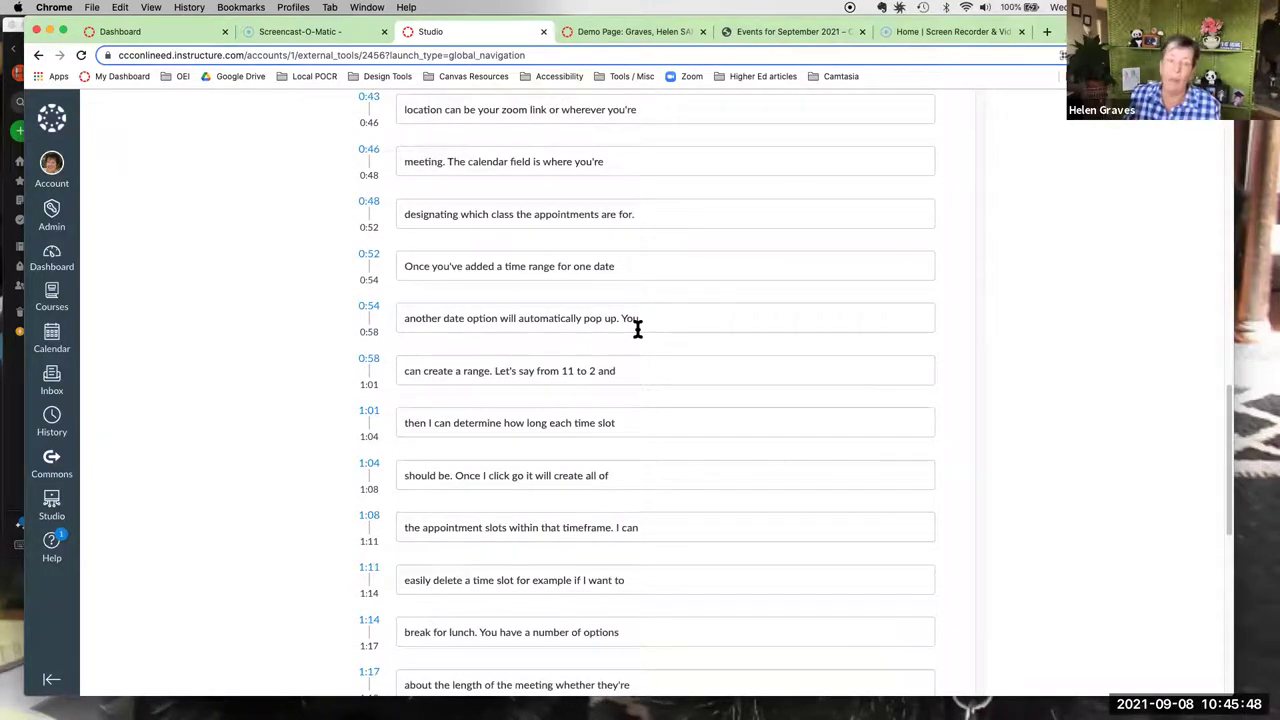
scroll(636, 328, up, 2)
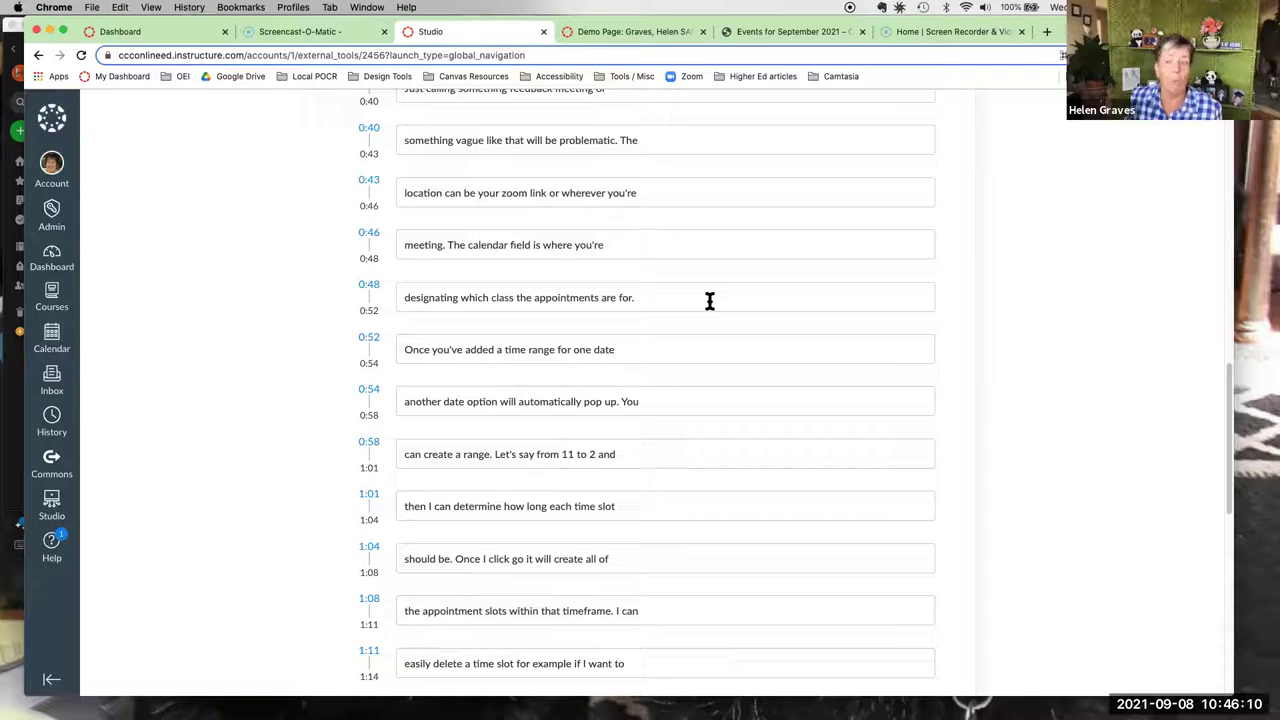
scroll(703, 309, up, 10)
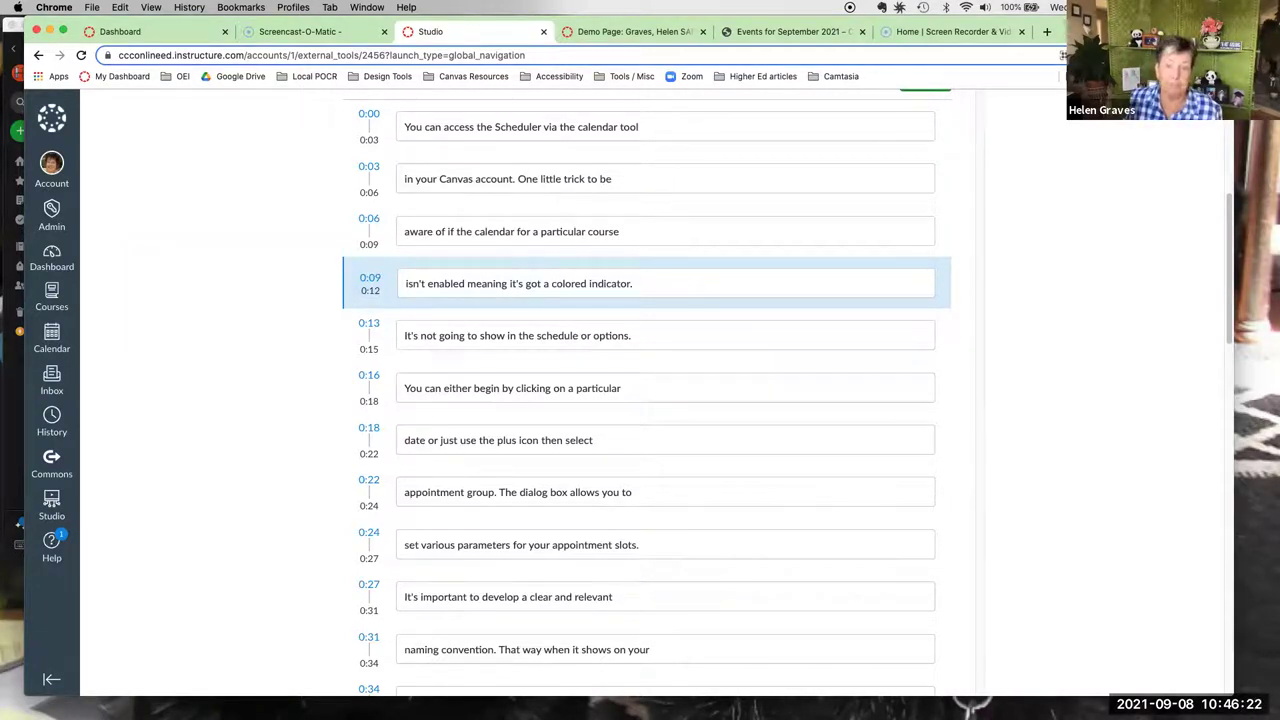
scroll(580, 505, down, 10)
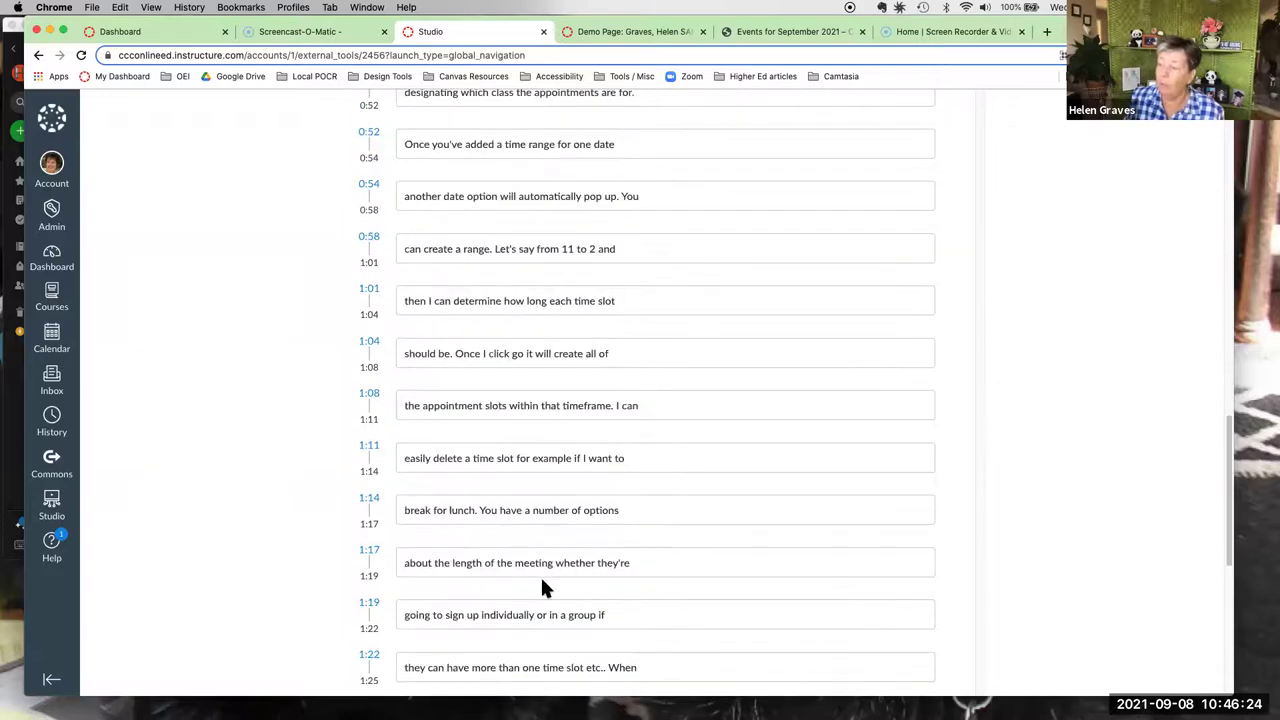
scroll(528, 426, down, 4)
scroll(526, 423, up, 15)
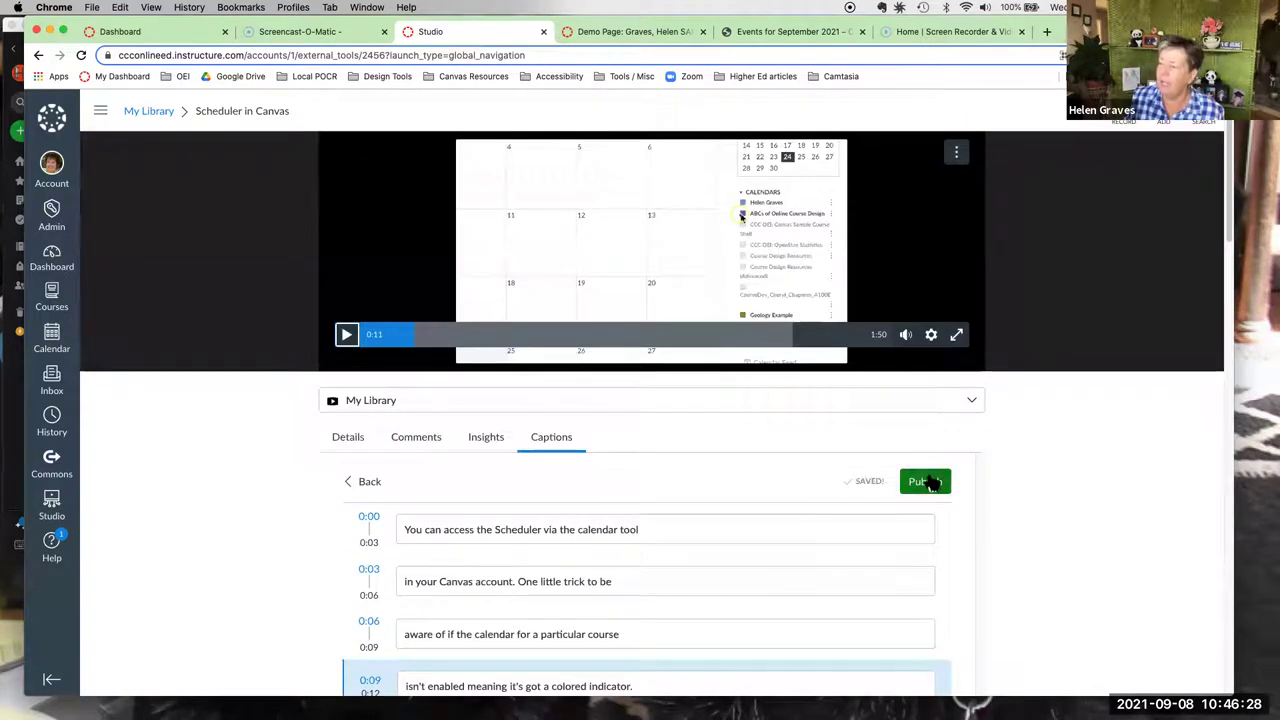
click(925, 482)
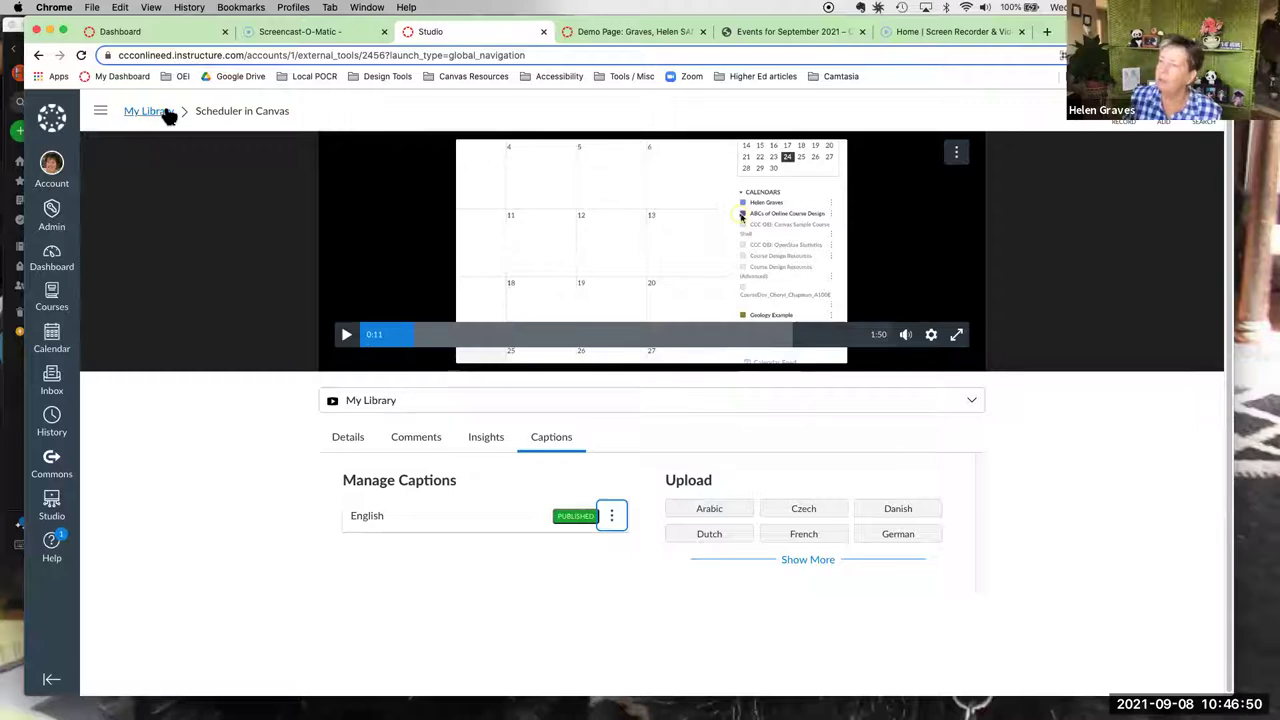
- Switch to the Demo Page, open it for editing, and place the insertion point below the embedded video
click(670, 37)
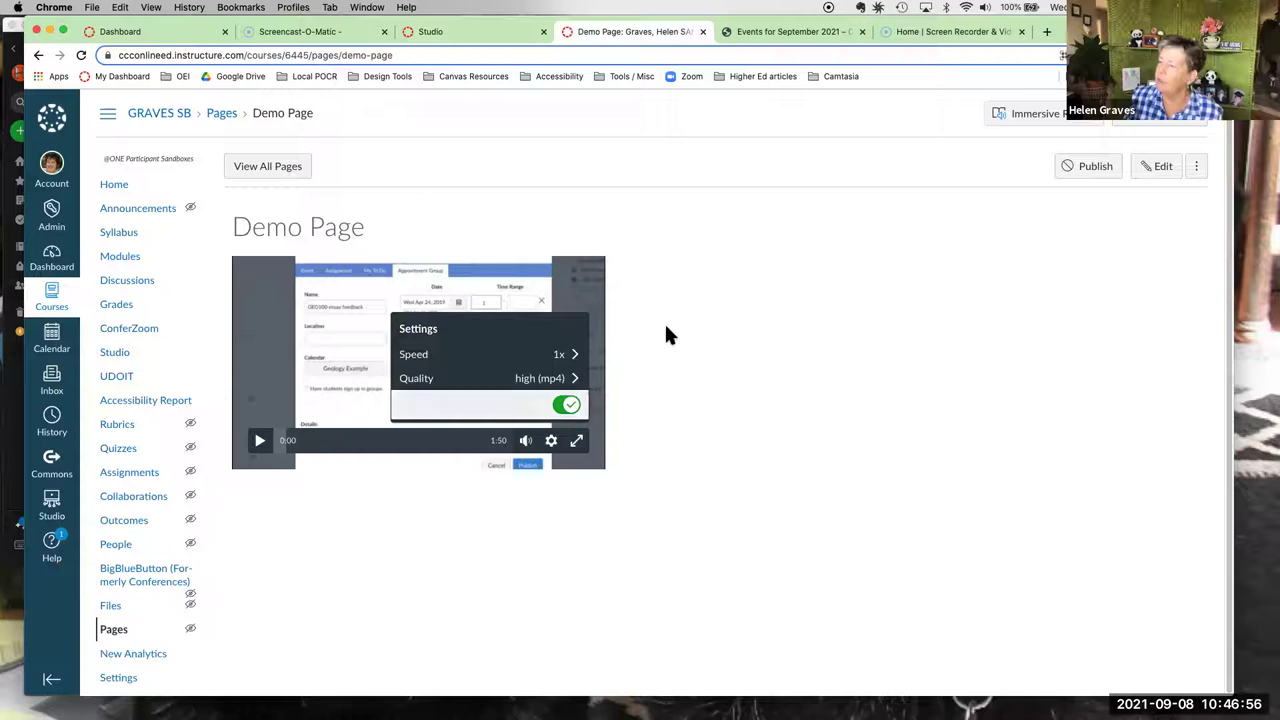
click(1151, 168)
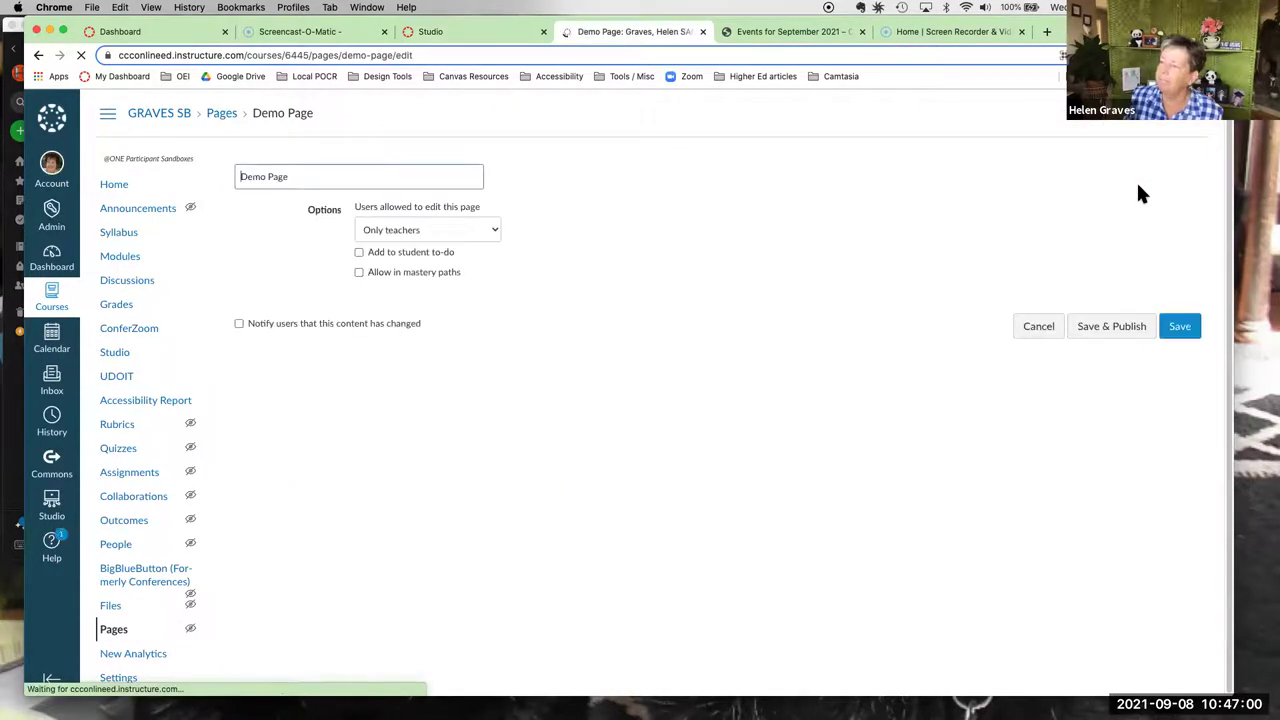
scroll(877, 337, down, 2)
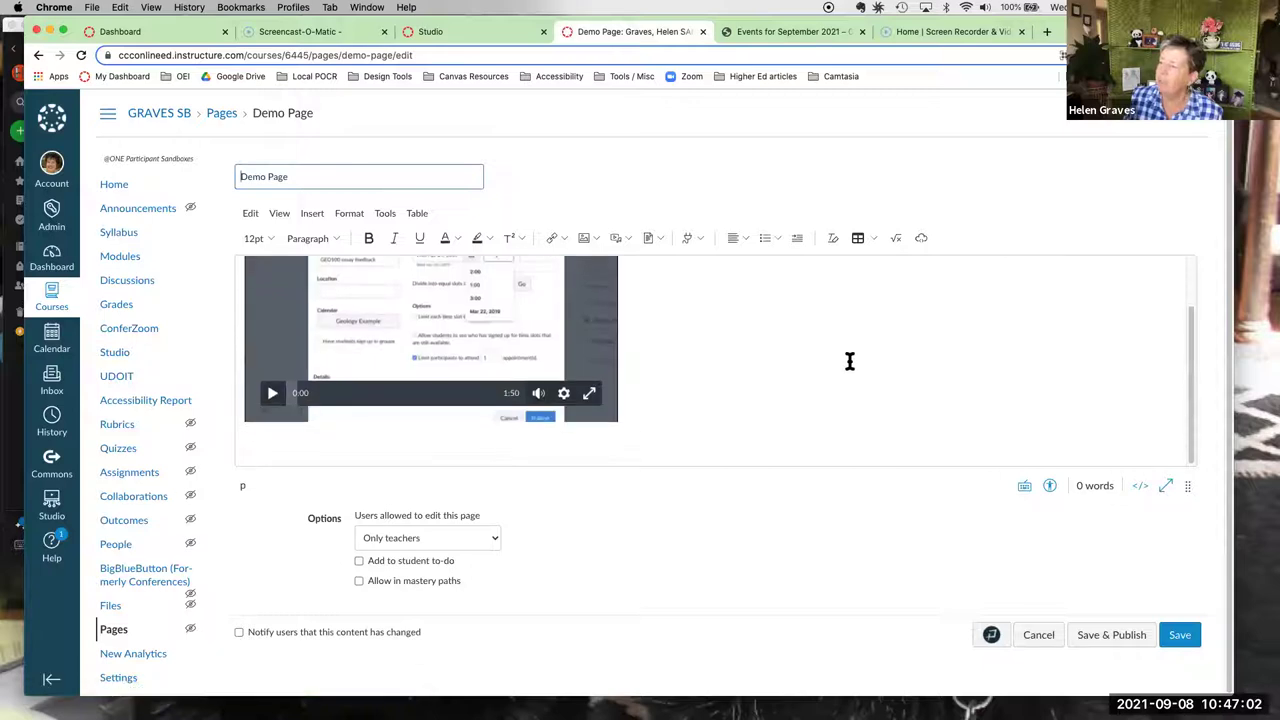
click(665, 450)
scroll(665, 450, down, 3)
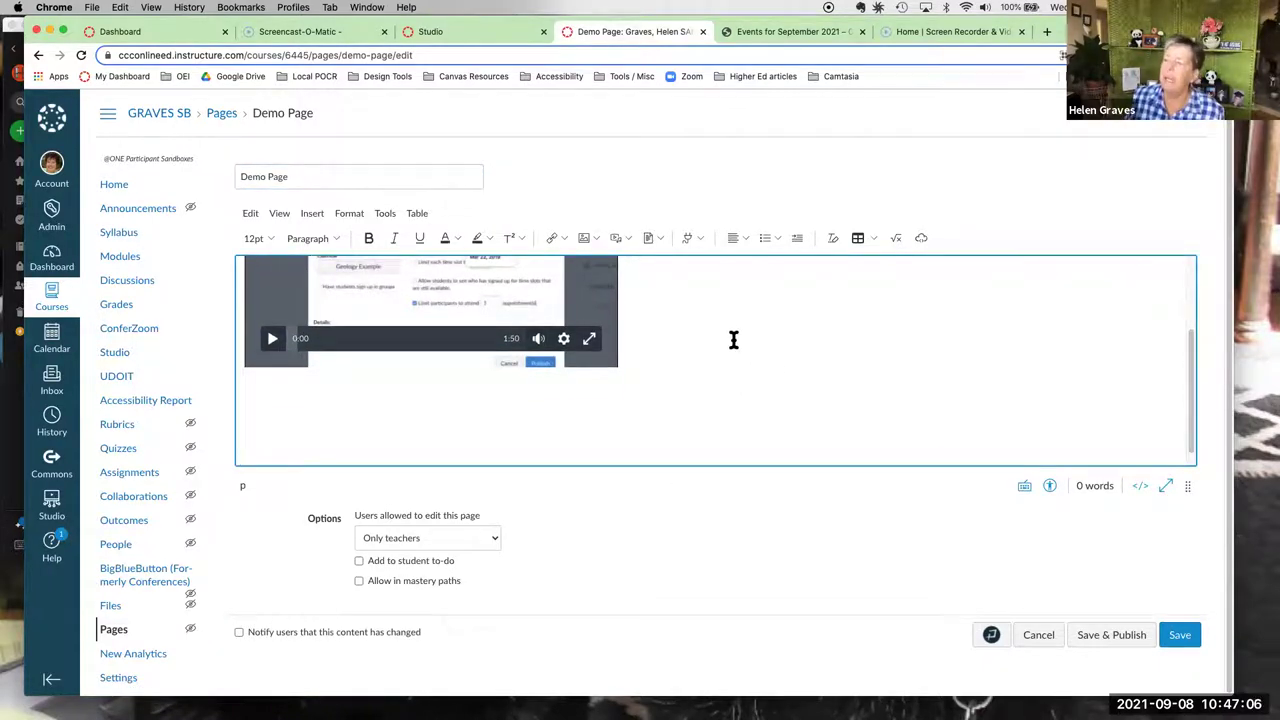
- Embed Cutest Puppies of All Time! from Canvas Studio as a standard embed with Display Media Tabs turned off
click(700, 238)
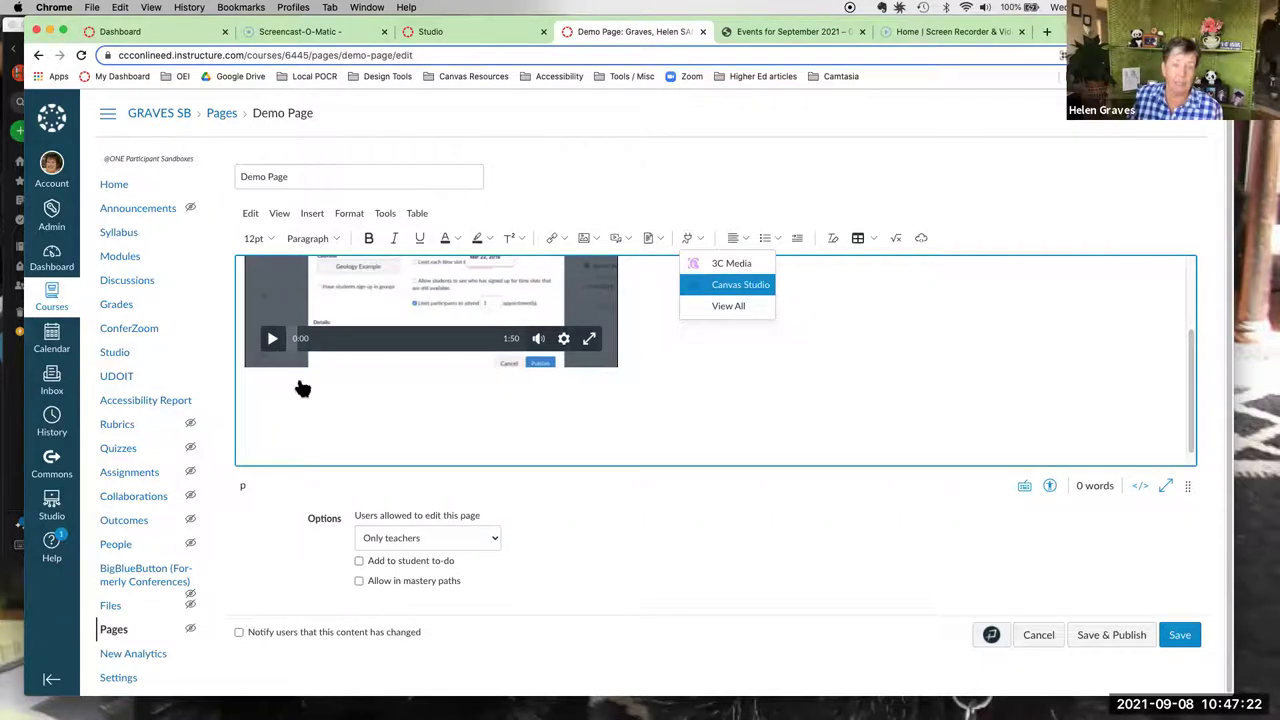
key(Down)
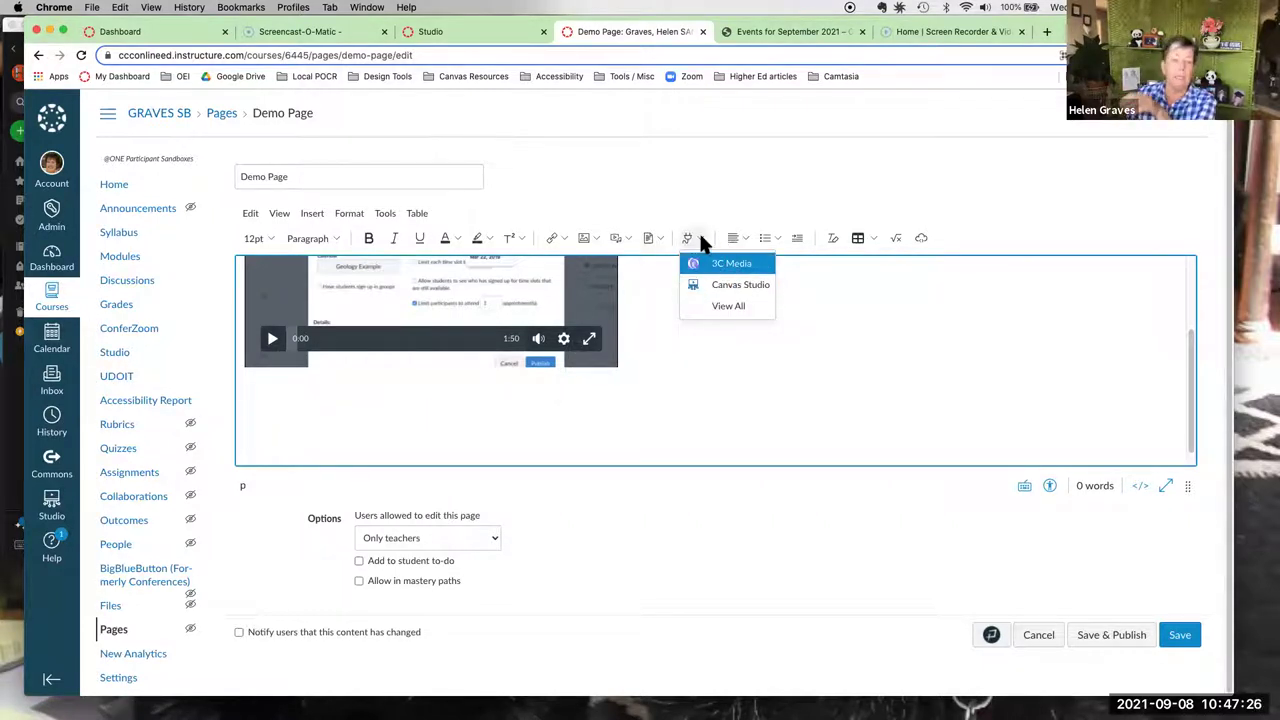
click(706, 288)
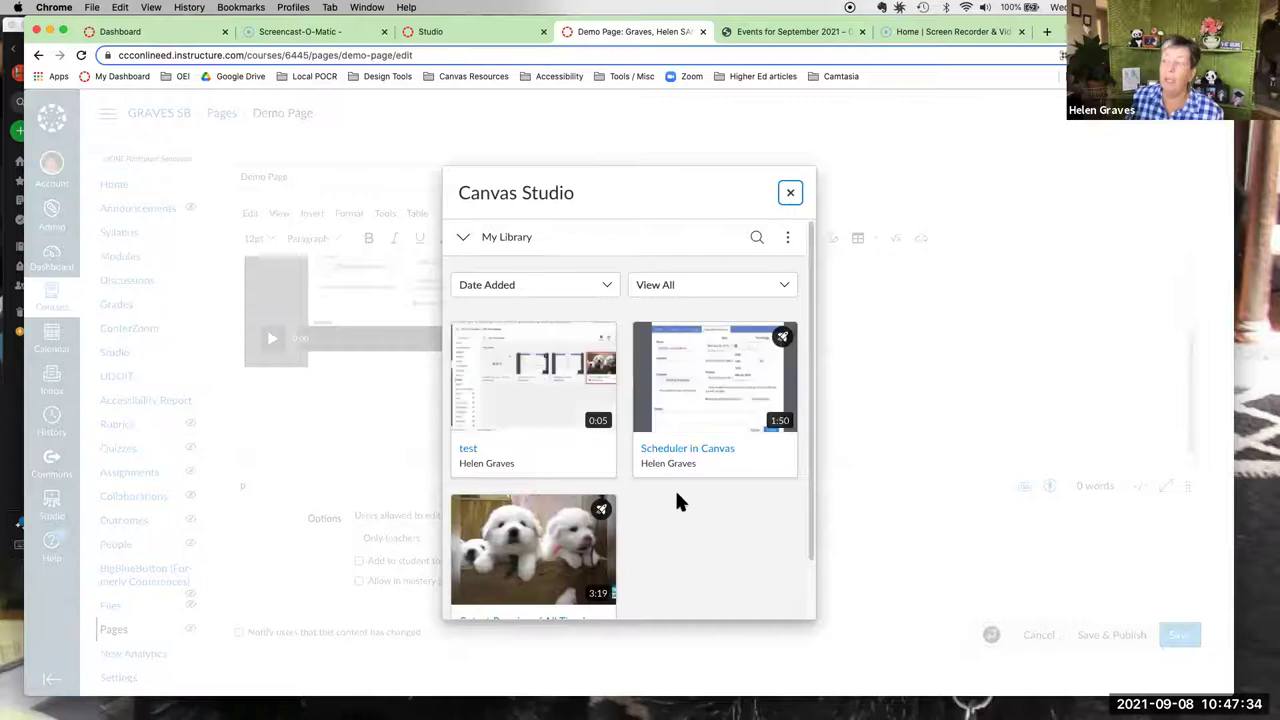
scroll(675, 488, down, 2)
mouse_move(513, 515)
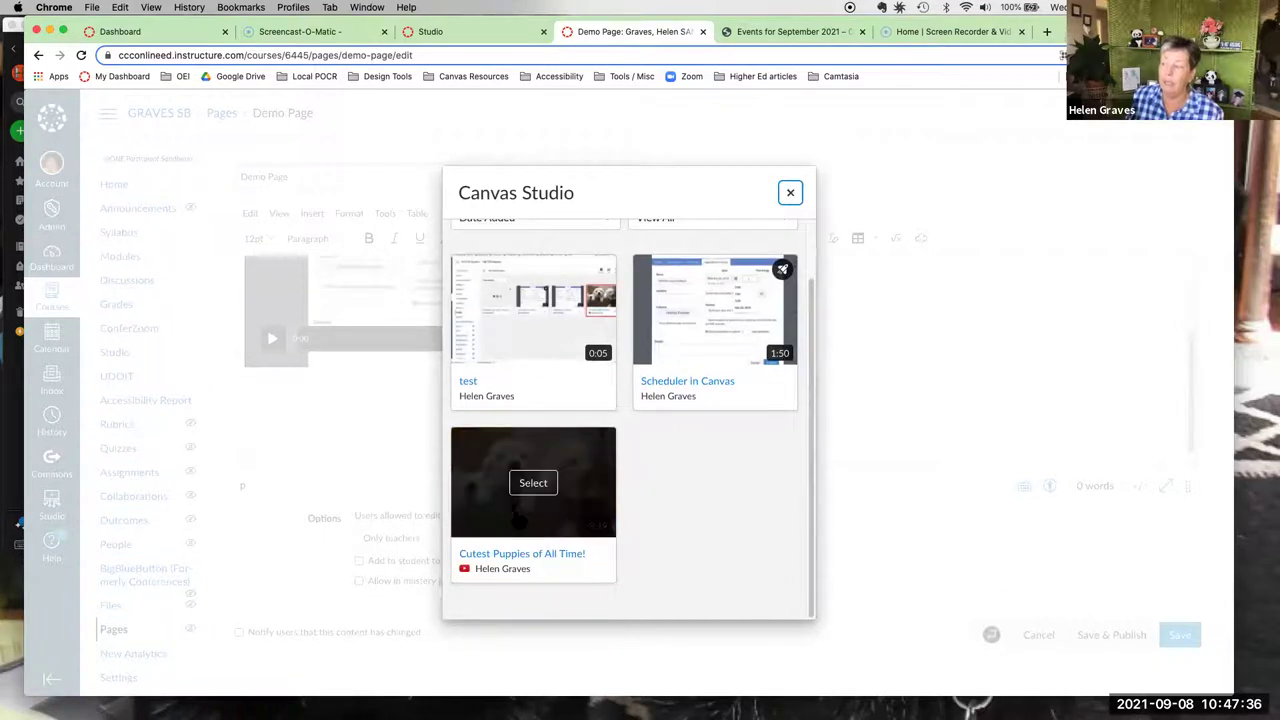
click(516, 512)
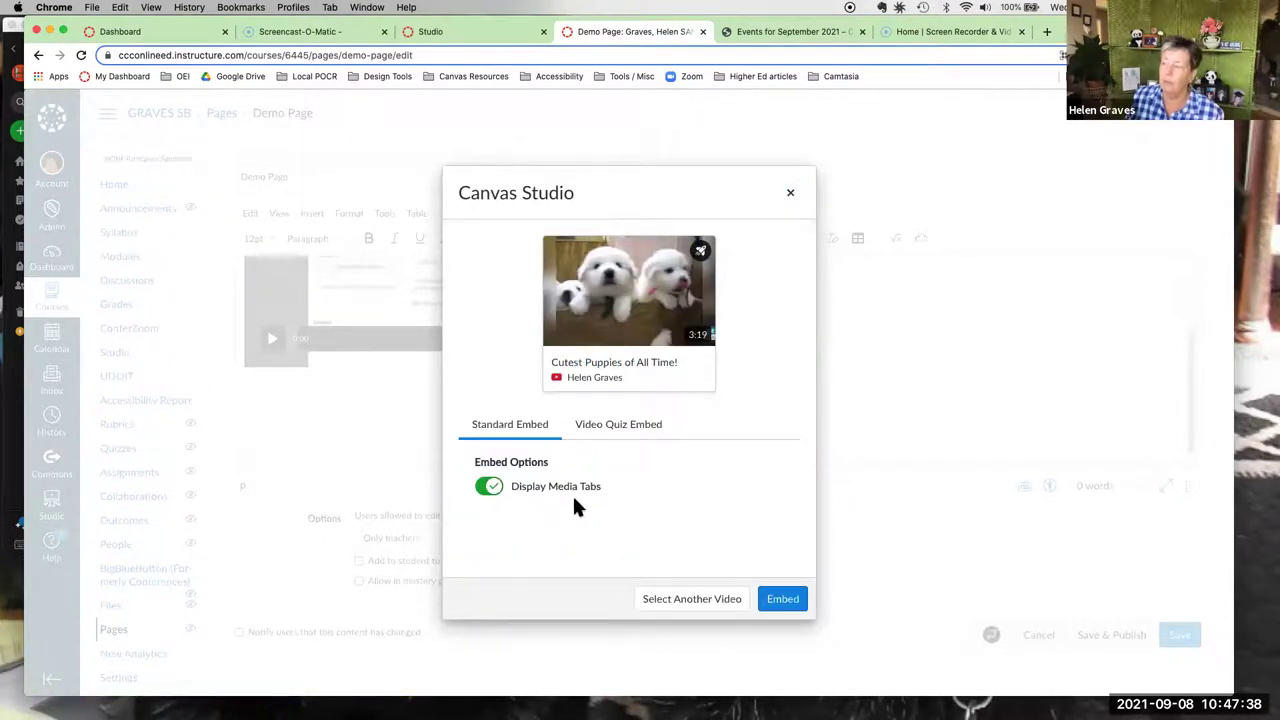
click(486, 488)
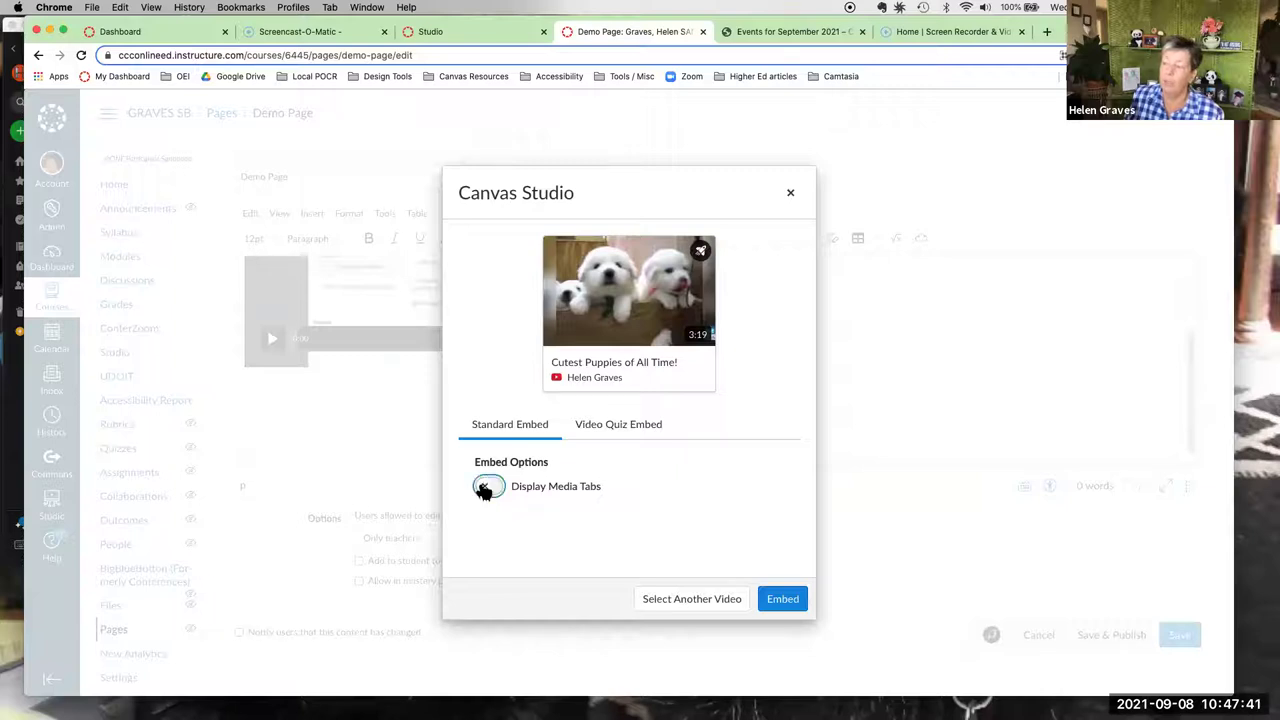
click(780, 600)
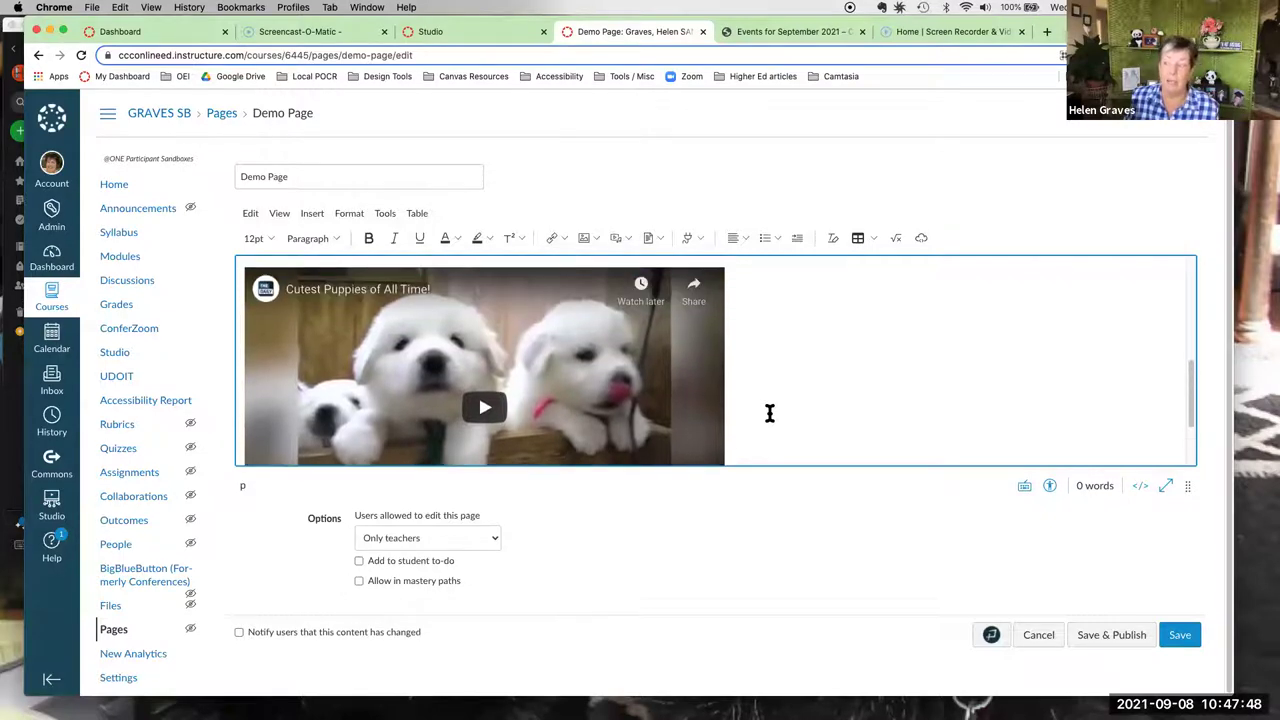
- Embed Cutest Puppies of All Time! from Canvas Studio again below the first copy, as a standard embed with Display Media Tabs turned on
scroll(769, 413, down, 2)
scroll(766, 431, down, 2)
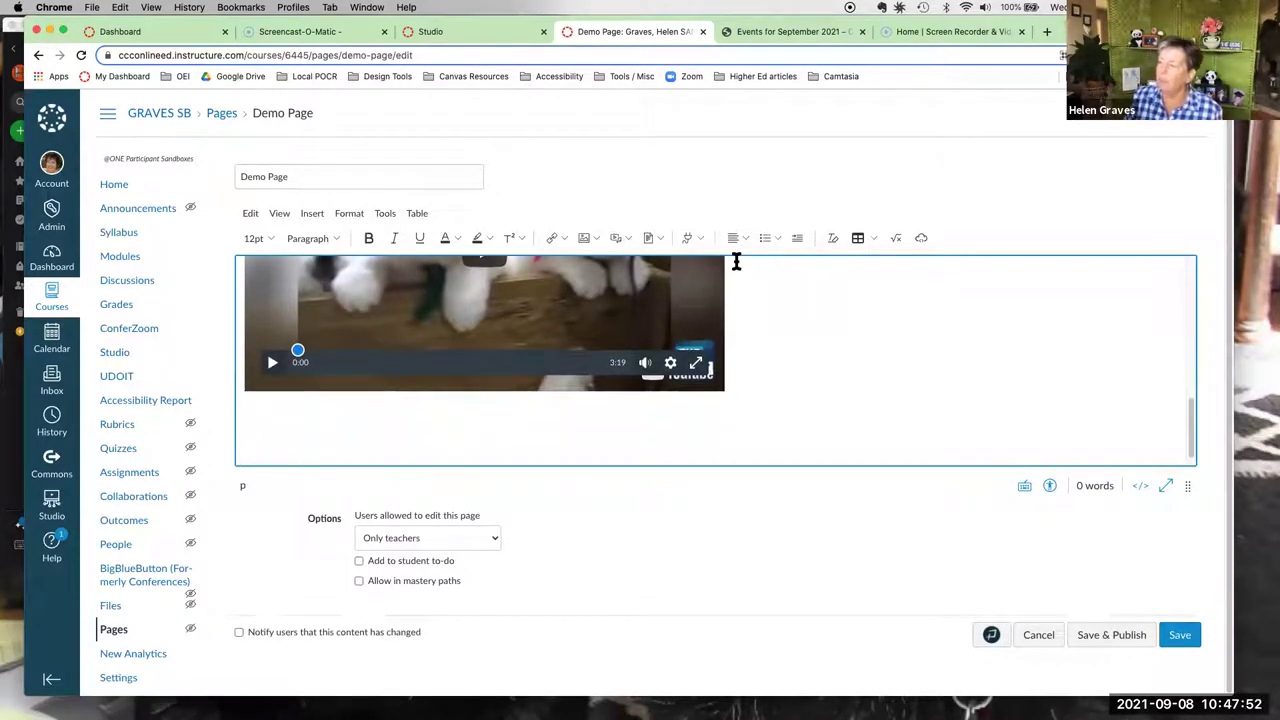
click(694, 238)
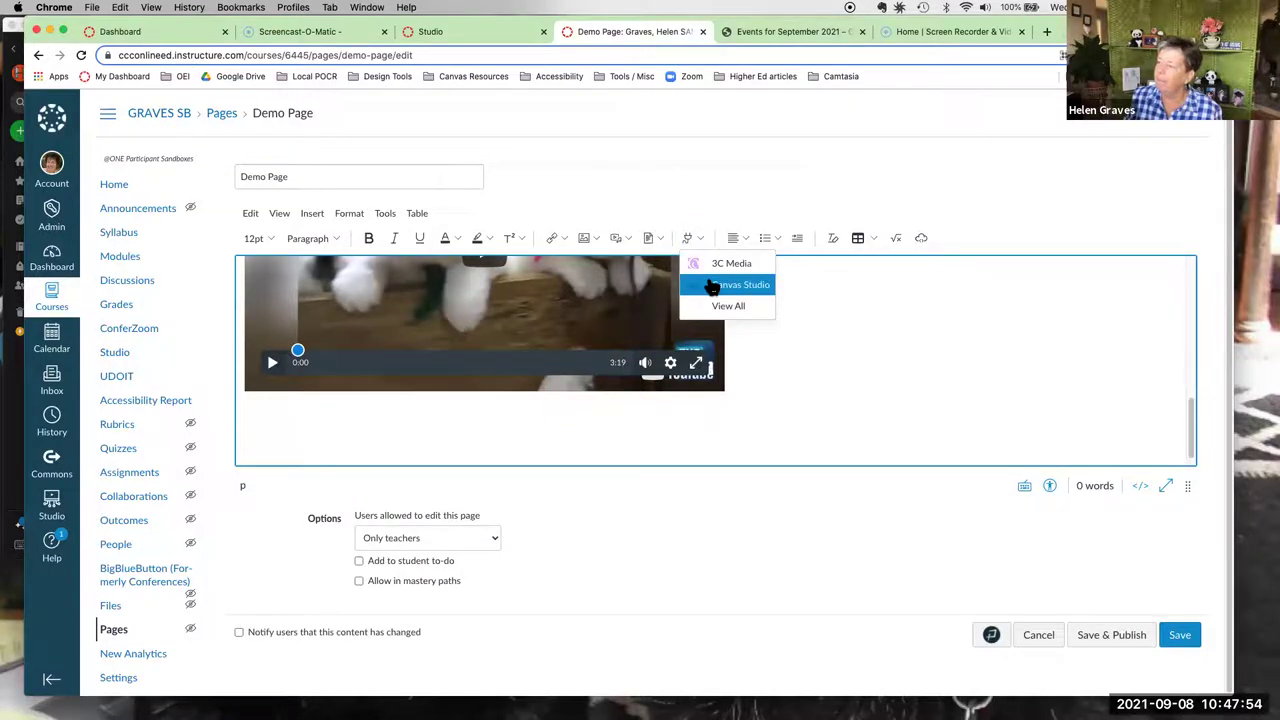
click(707, 284)
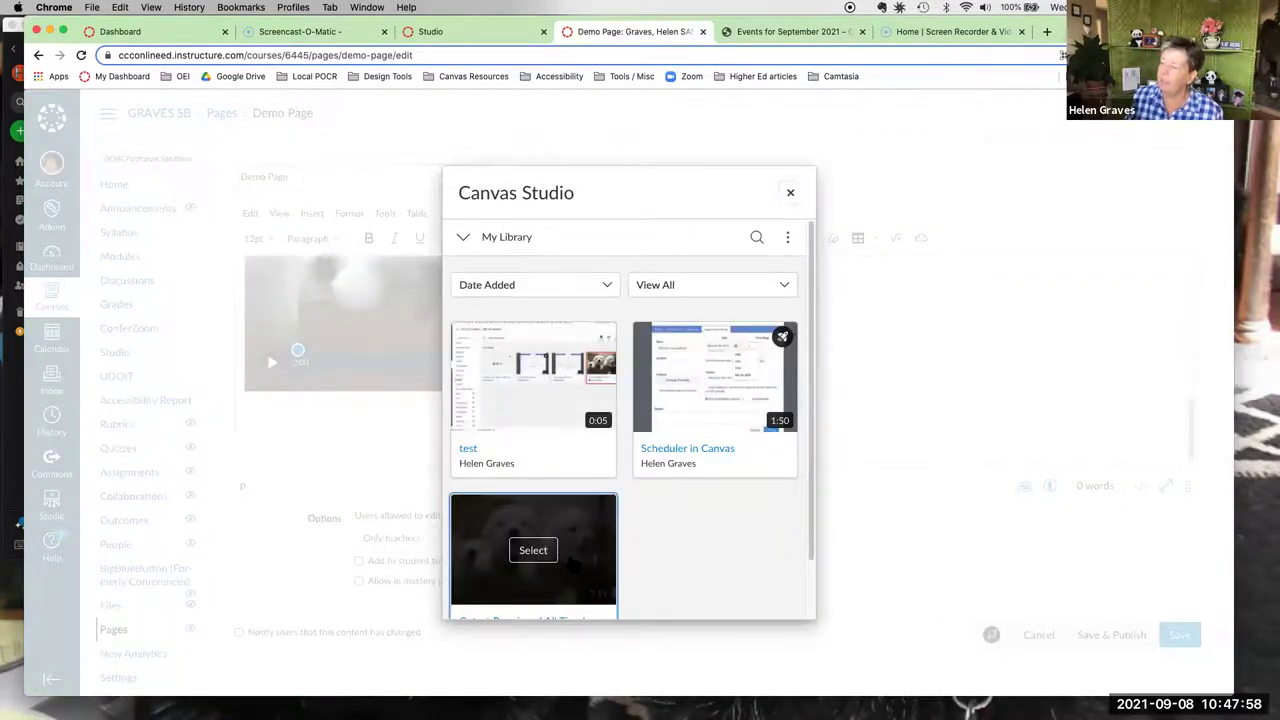
click(540, 551)
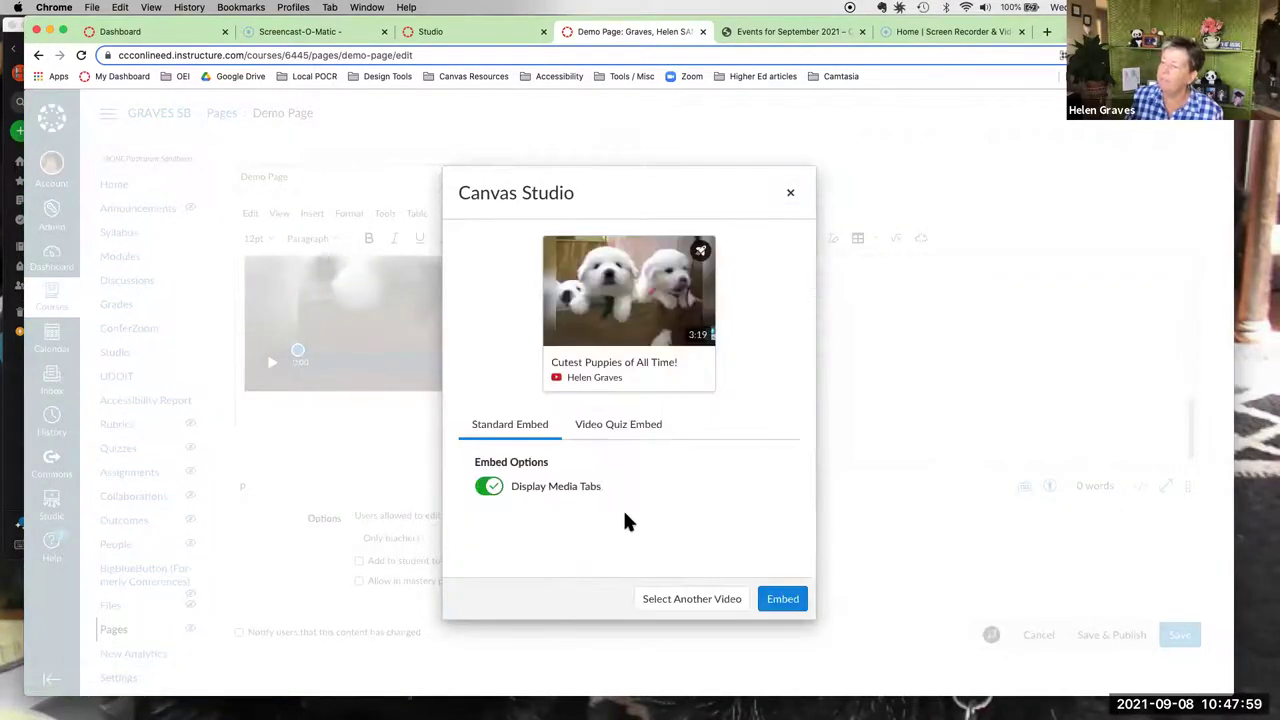
click(782, 598)
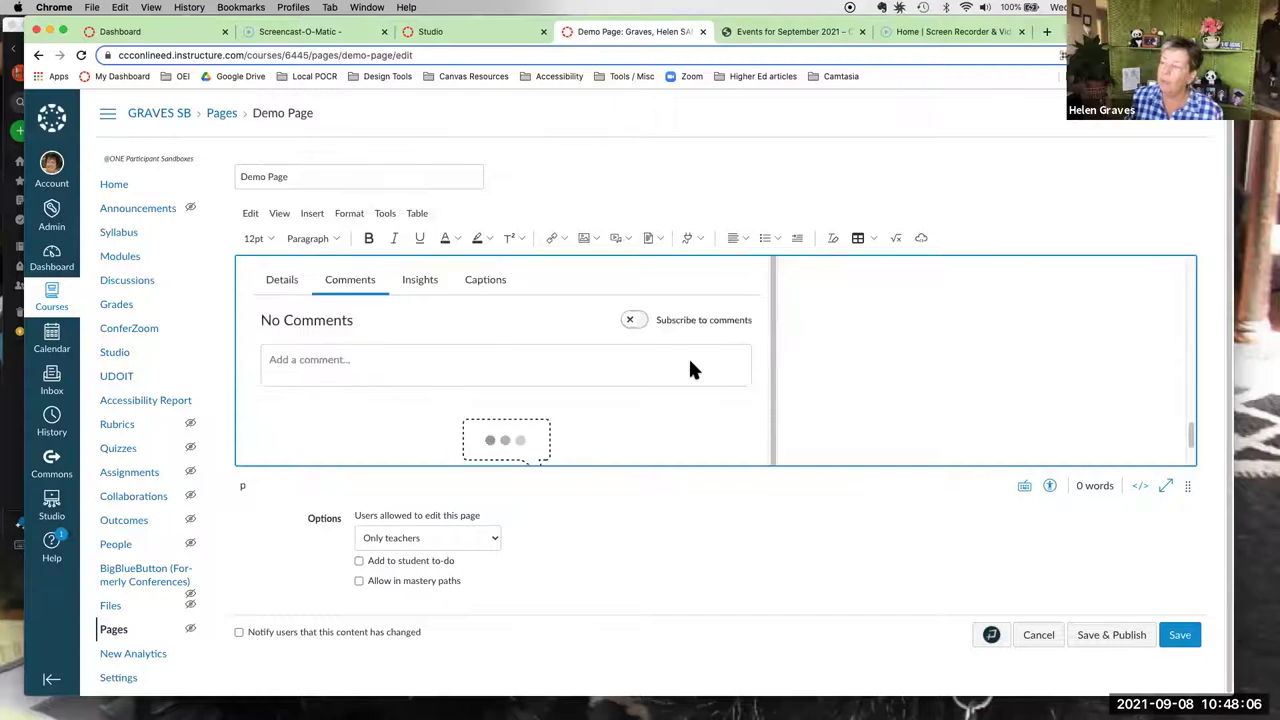
- Compare the puppy embeds with and without media tabs, then enlarge the editing area and save the Demo Page
scroll(456, 425, down, 1)
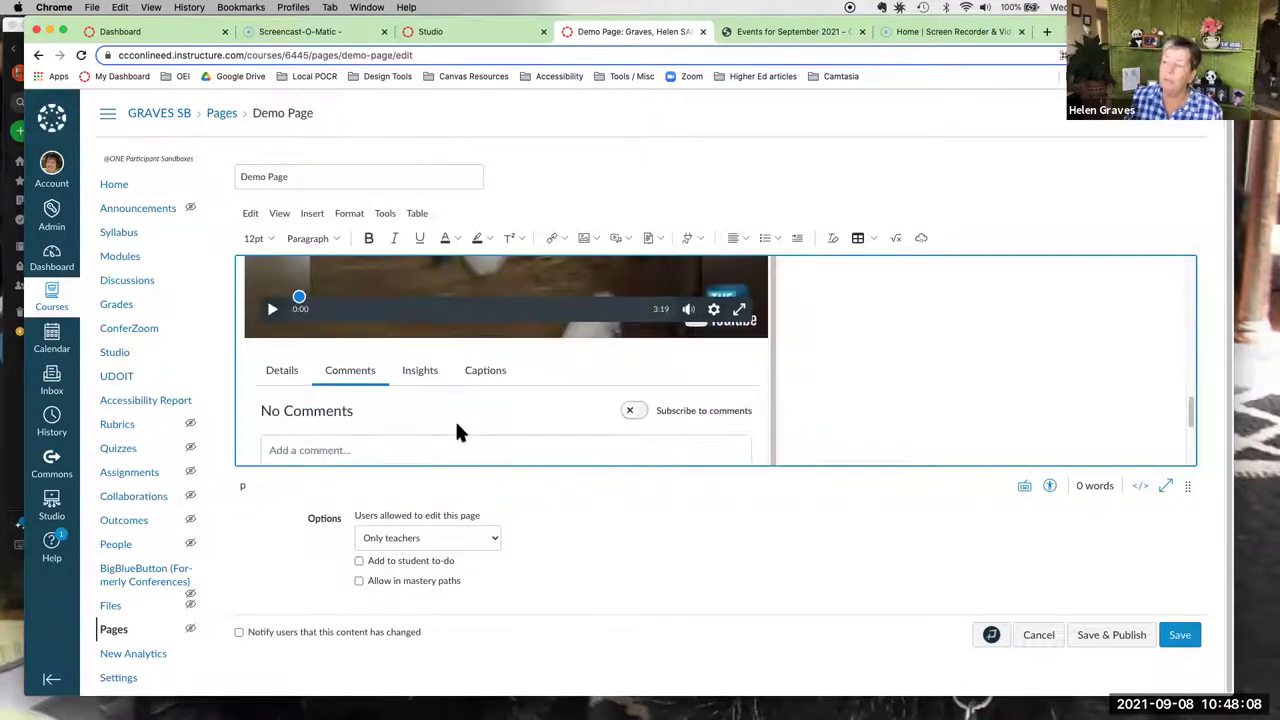
scroll(456, 425, down, 2)
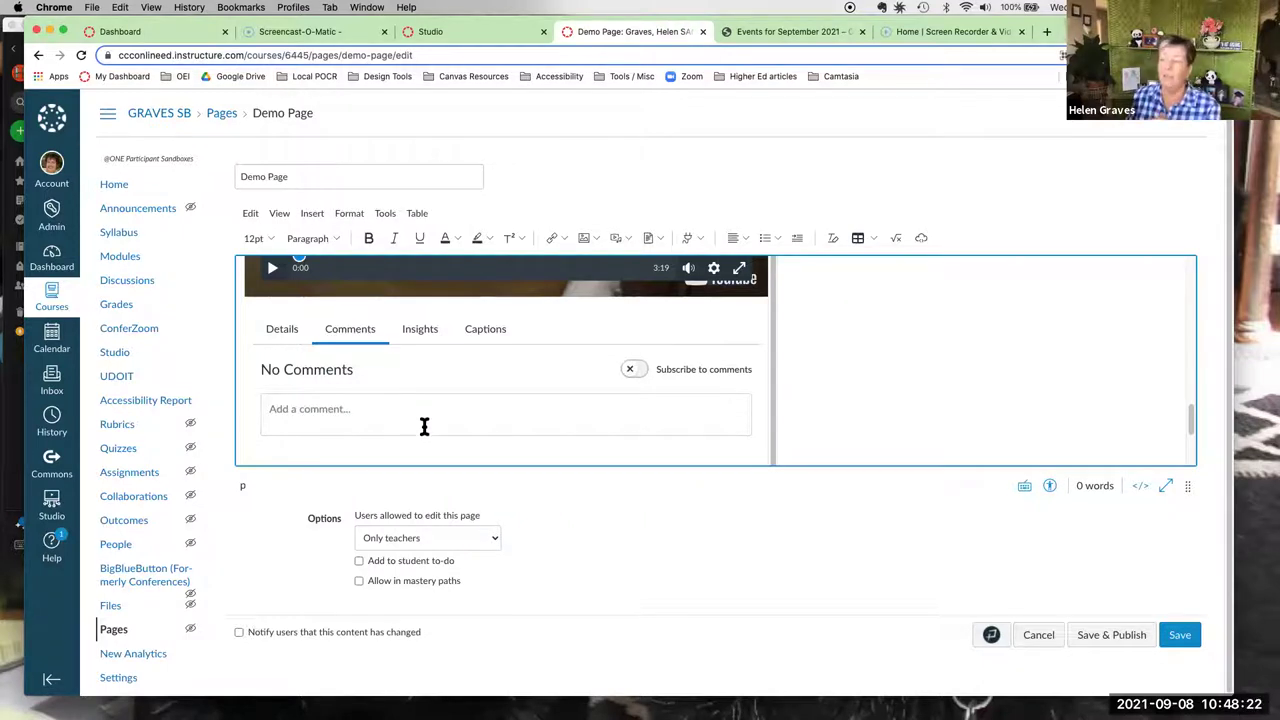
scroll(424, 426, up, 1)
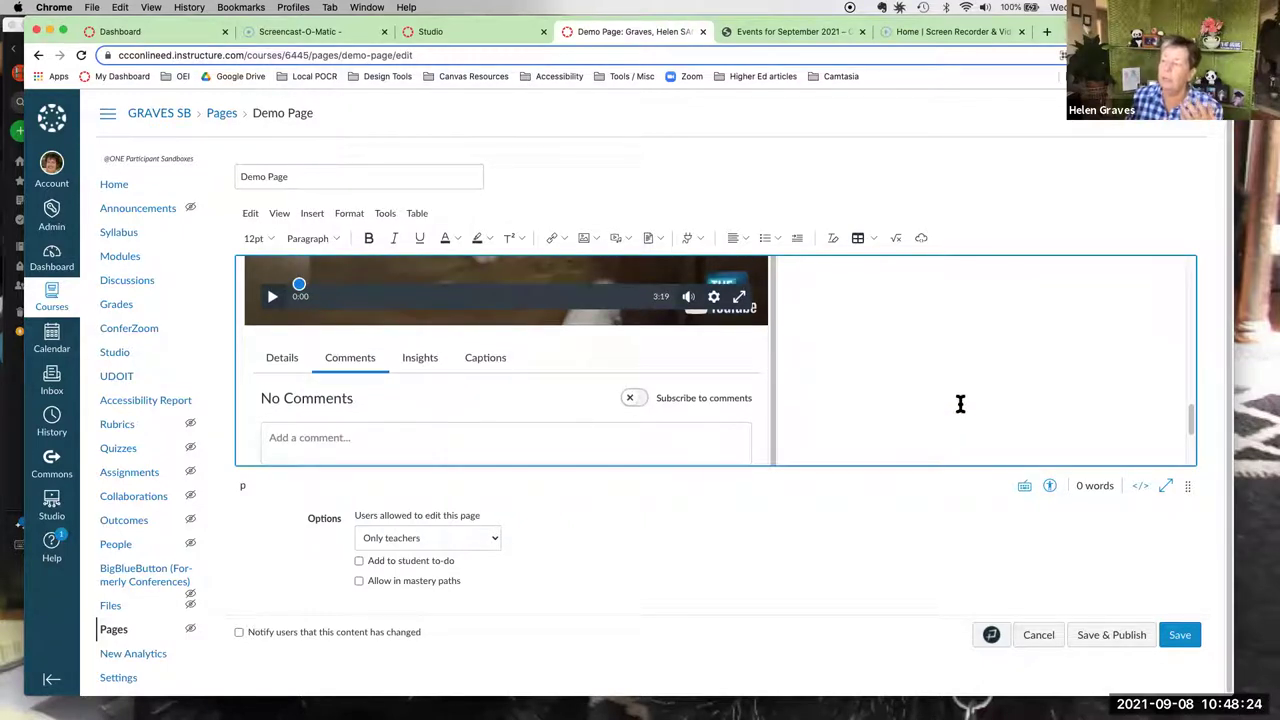
scroll(900, 395, up, 5)
scroll(900, 395, down, 5)
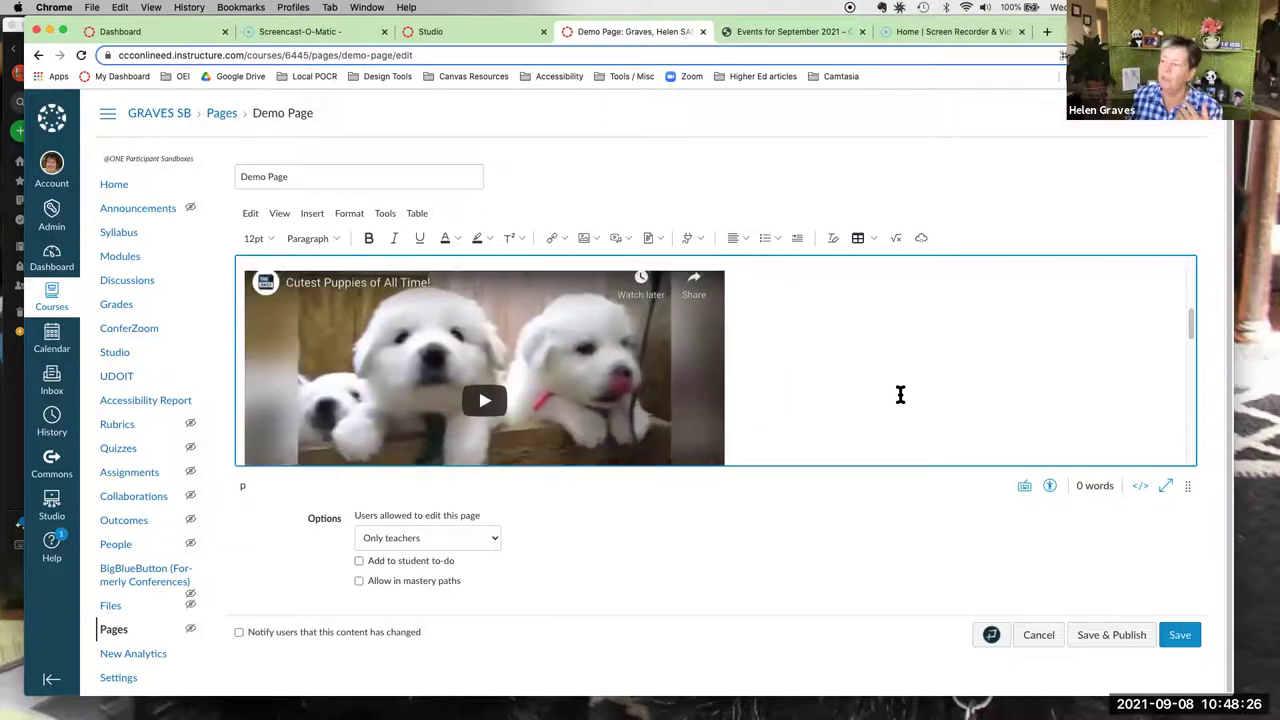
drag(1190, 485, 1188, 627)
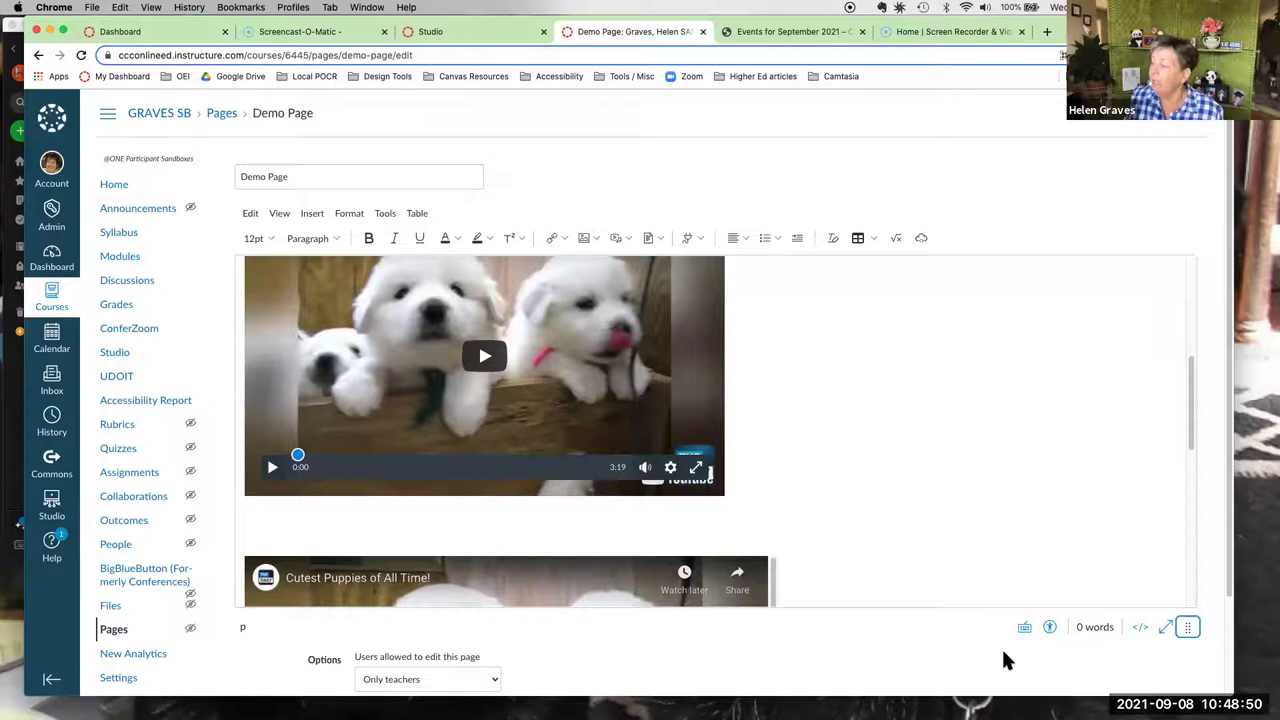
scroll(1001, 646, down, 3)
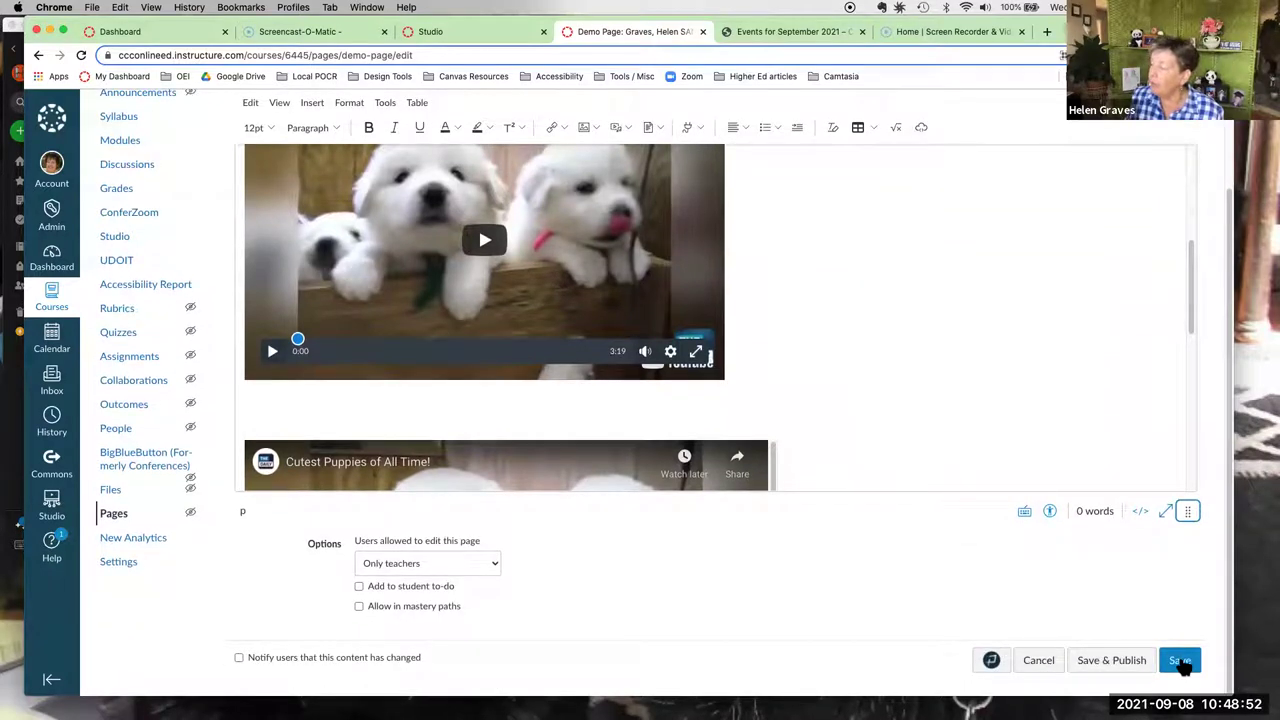
click(1180, 661)
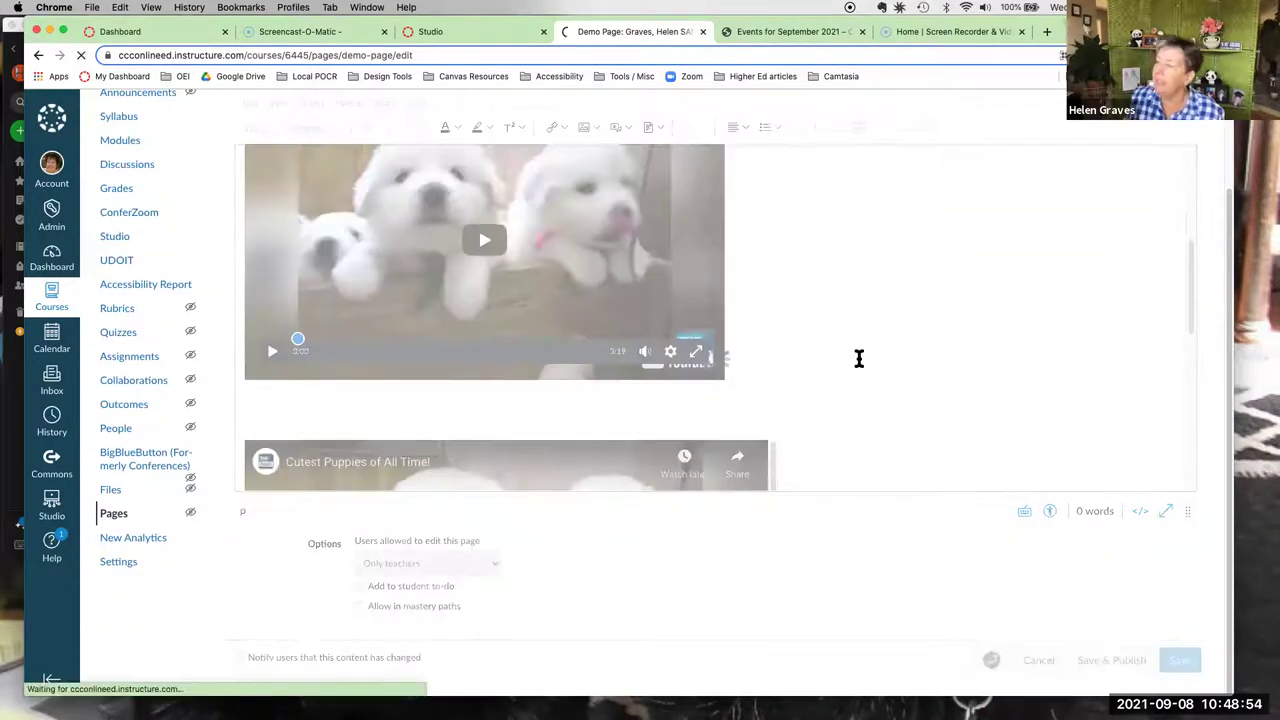
- Turn on English captions for the puppy video without media tabs on the saved page, and reopen its player settings
scroll(862, 371, down, 10)
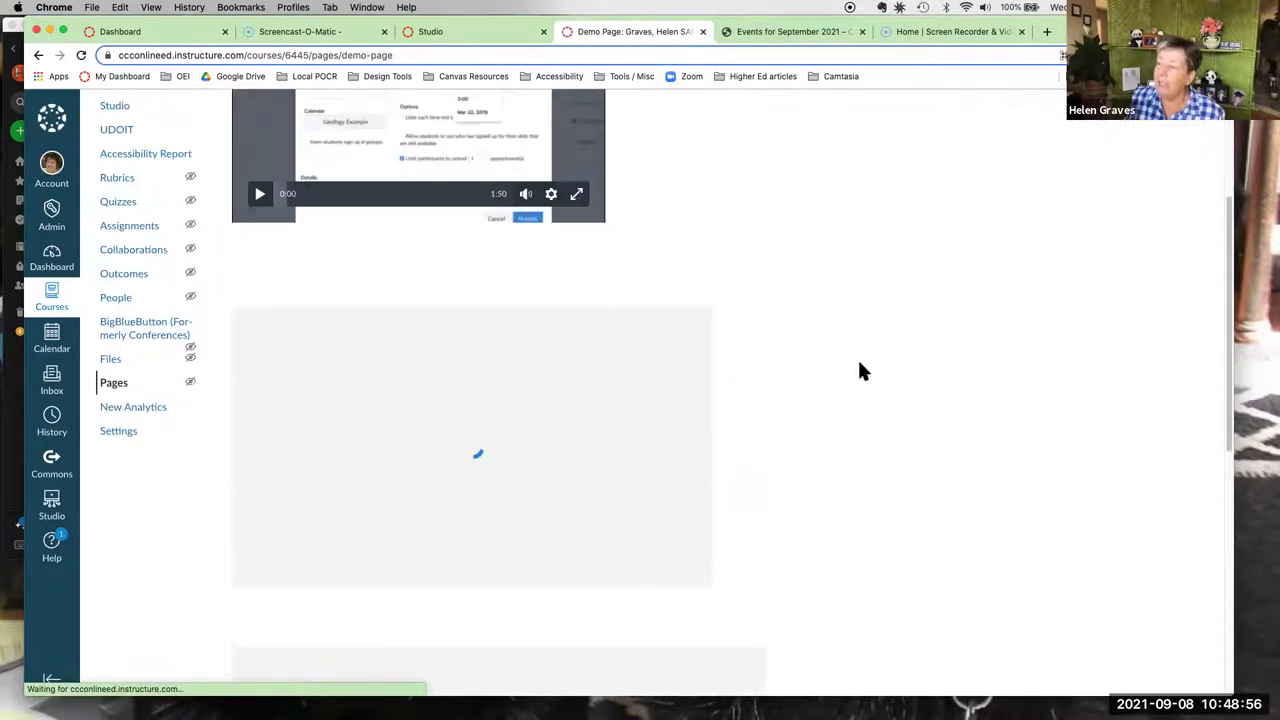
scroll(862, 371, up, 3)
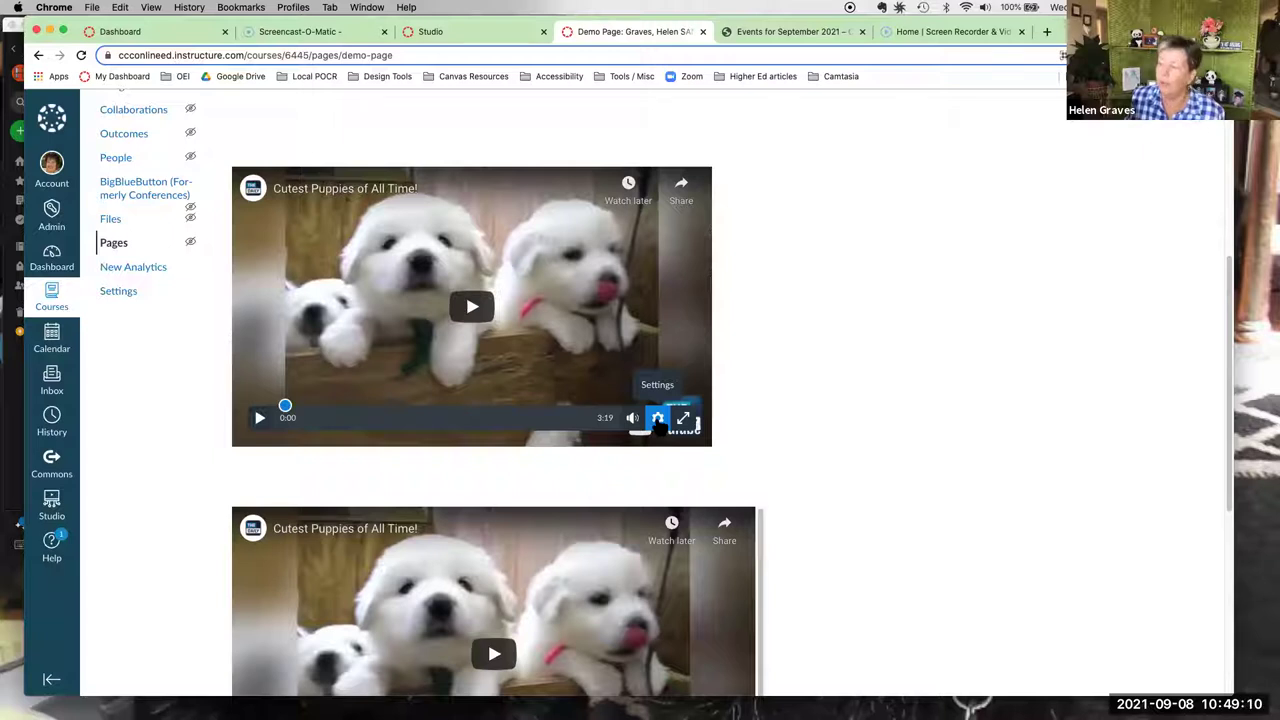
click(659, 420)
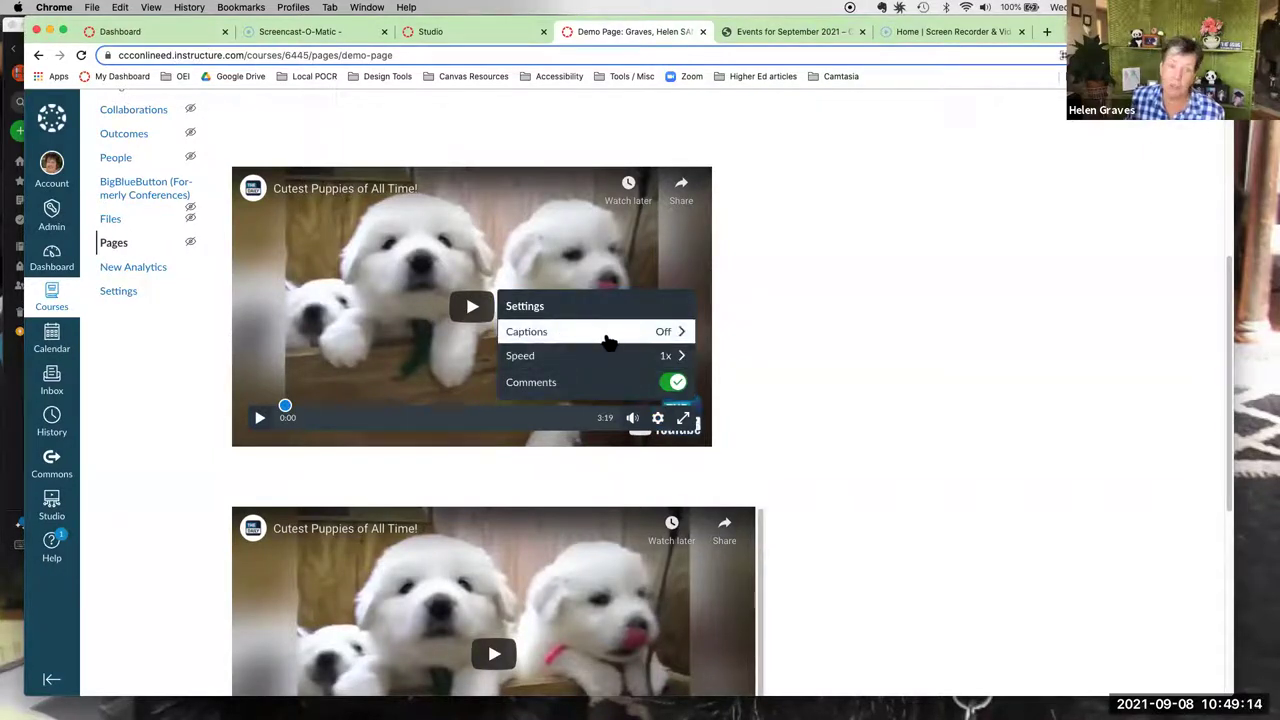
click(680, 340)
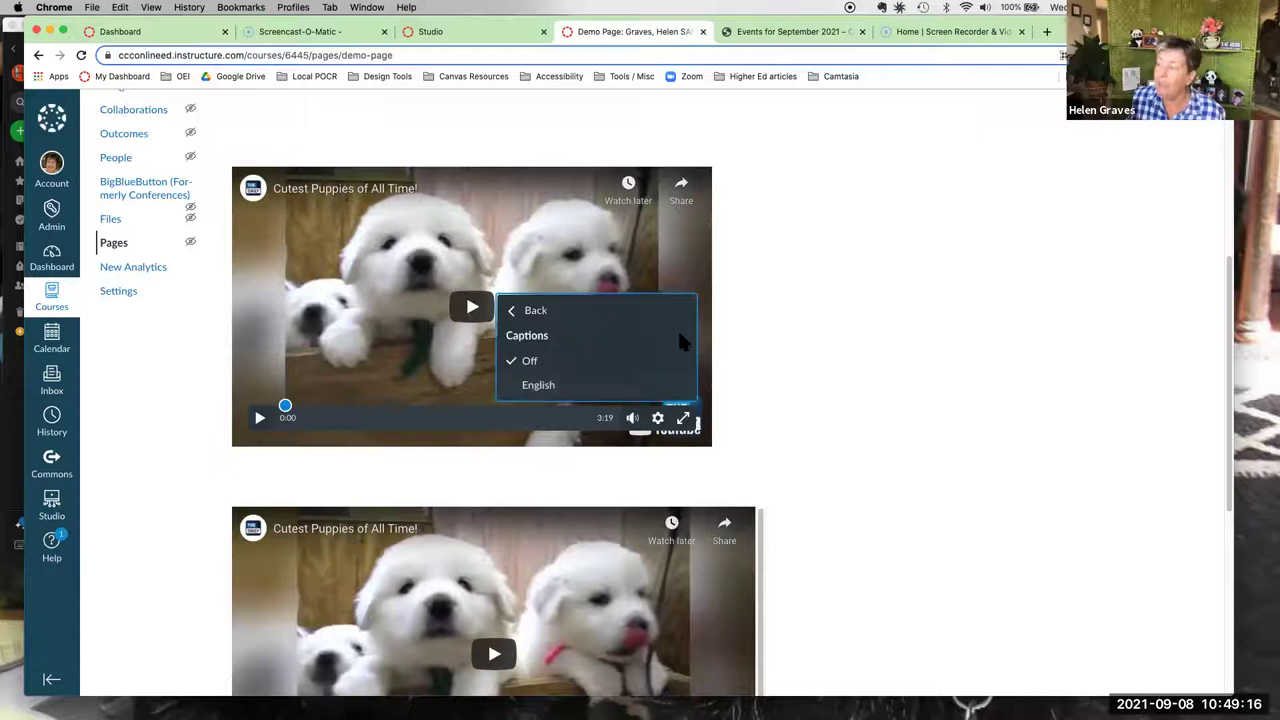
click(546, 385)
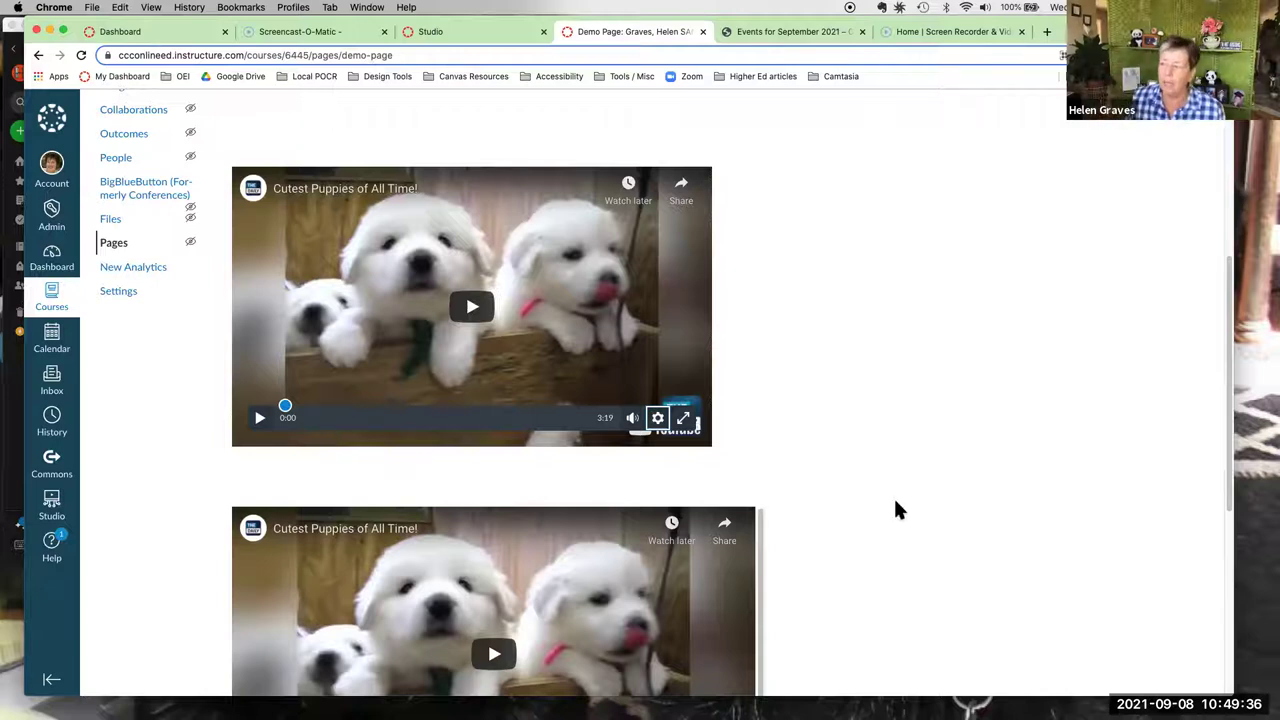
click(658, 418)
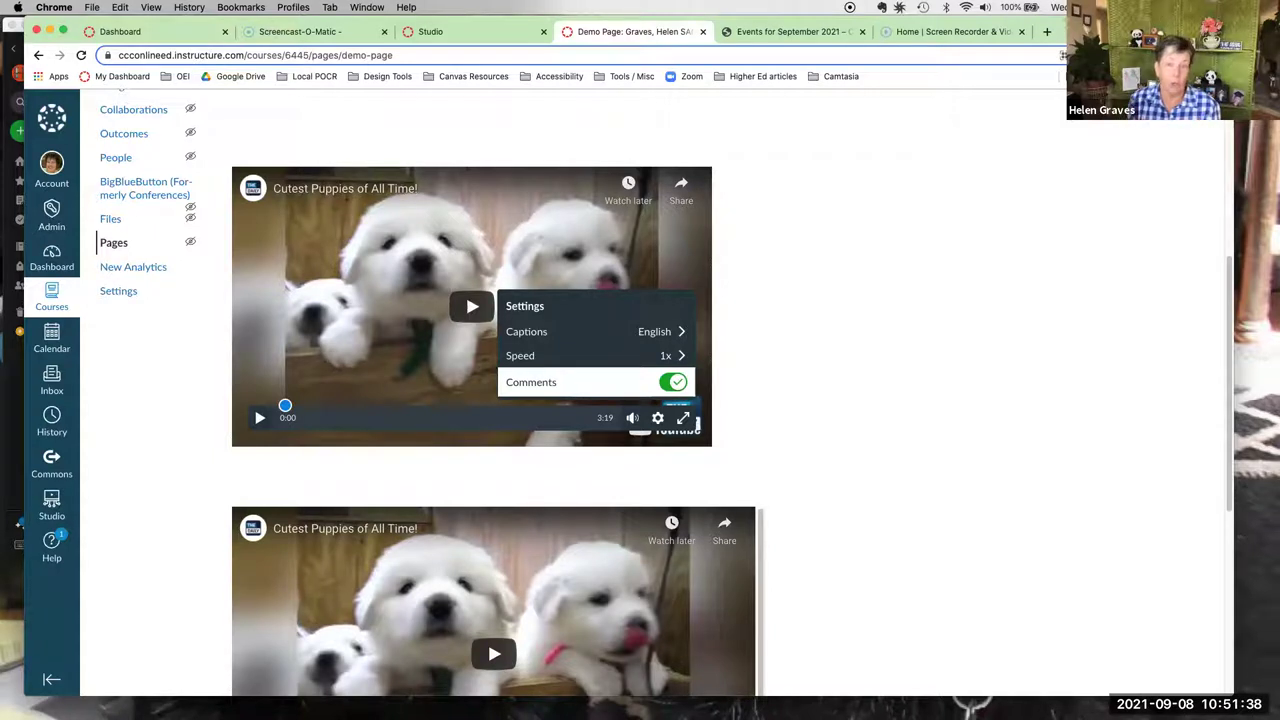
- Switch to Studio, look at the media upload and YouTube link options for adding to My Library, and close them
scroll(700, 450, up, 5)
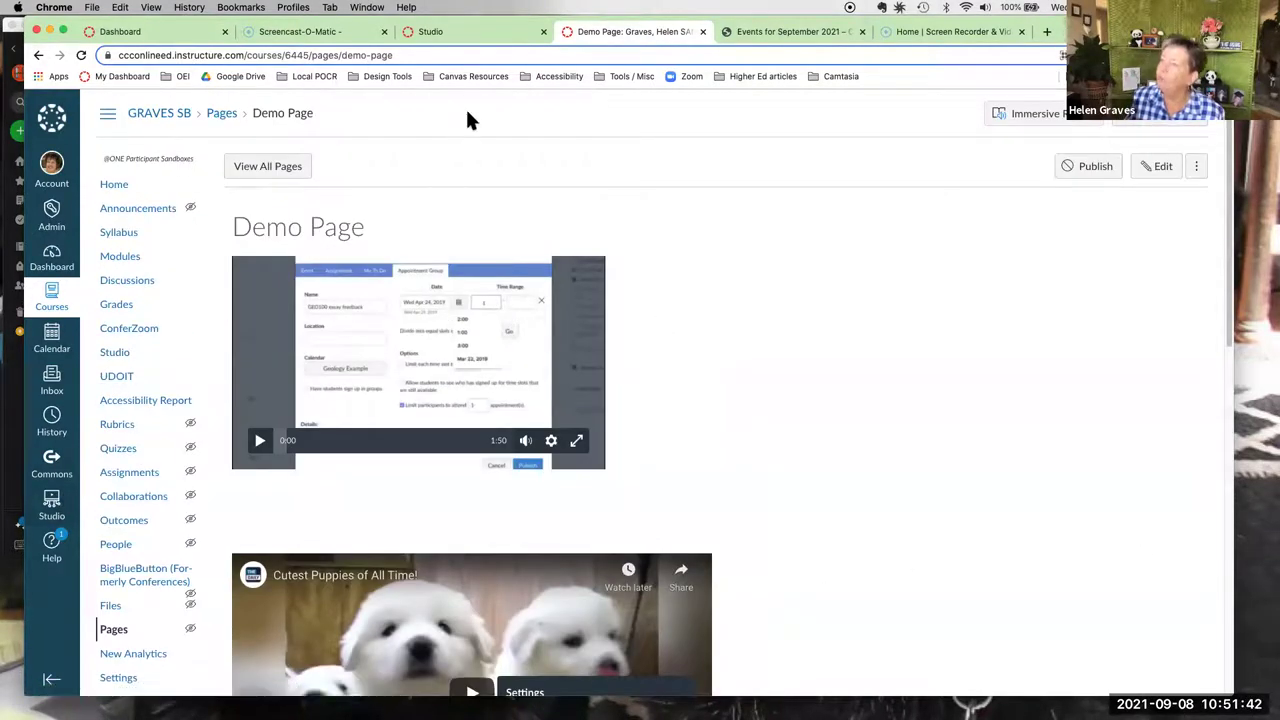
click(463, 28)
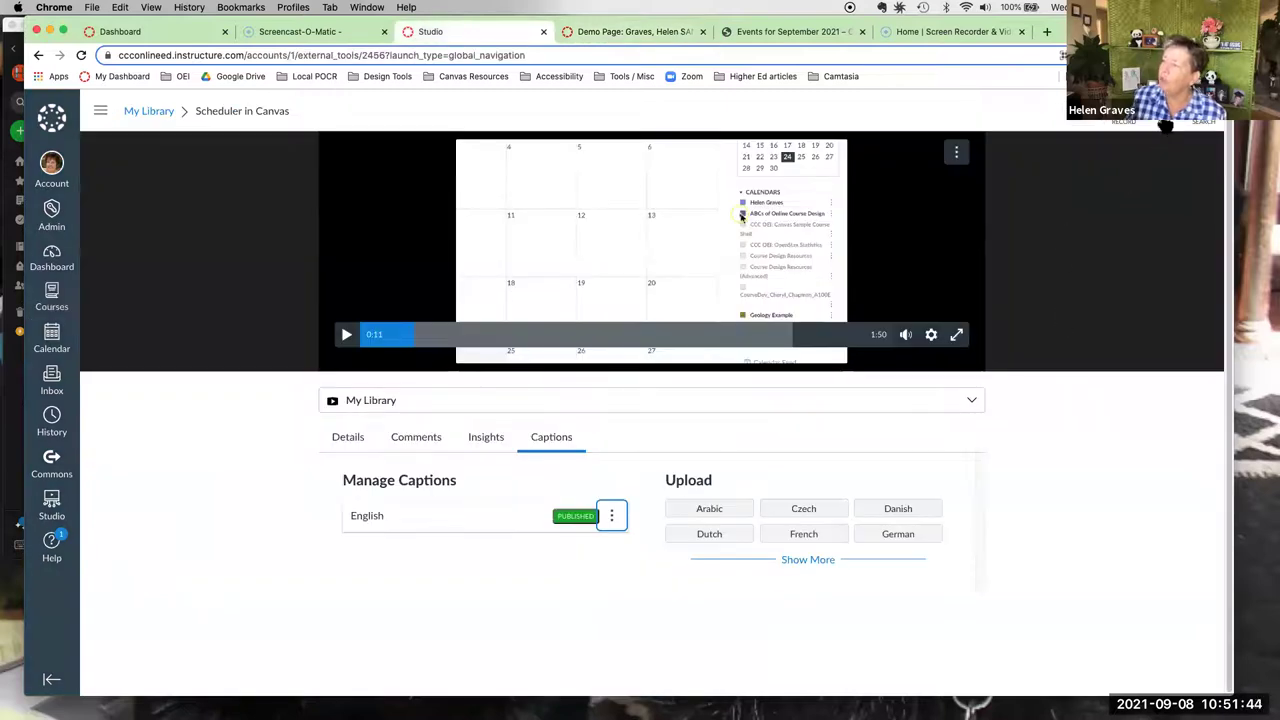
click(1163, 112)
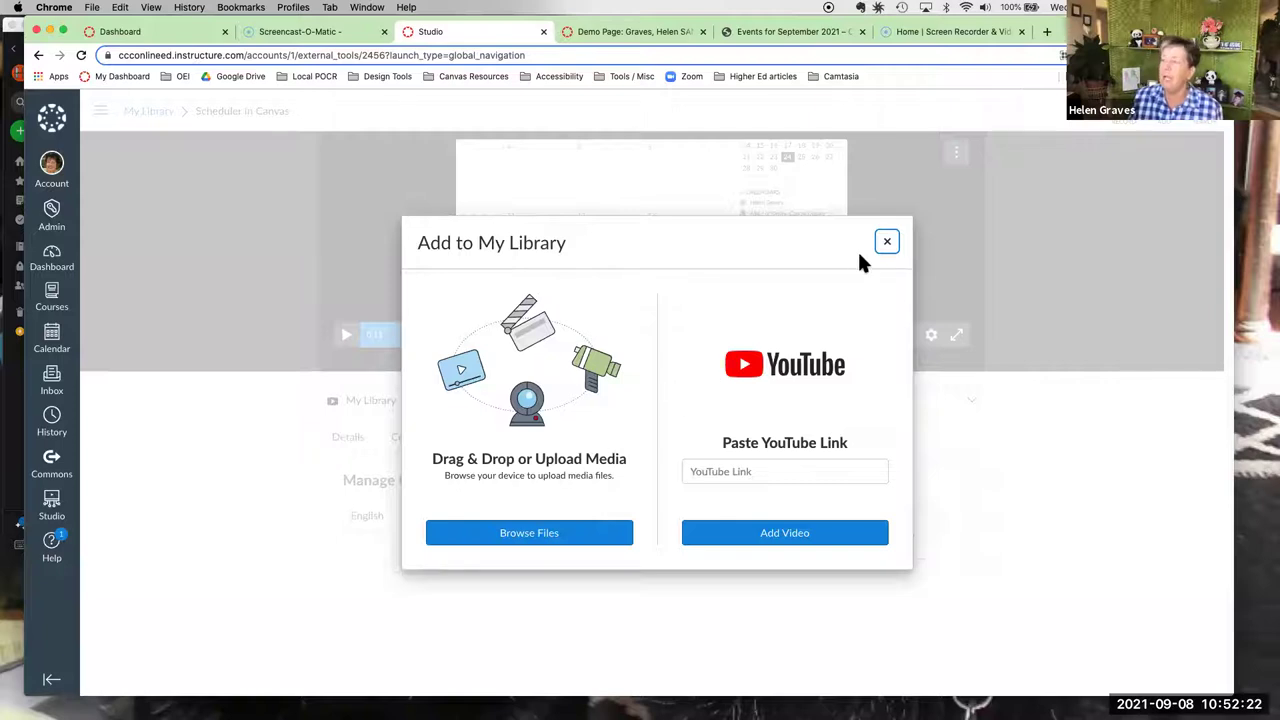
click(887, 242)
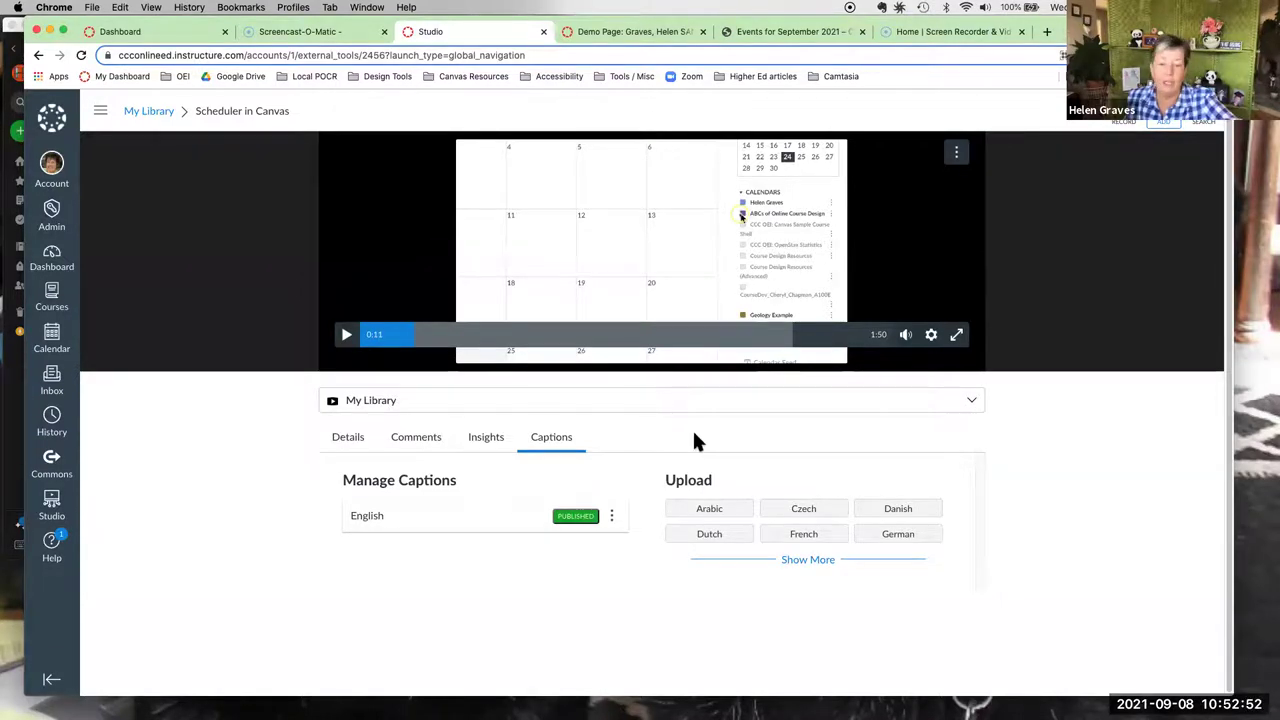
- Switch to the full-screen Google Slides presentation and reveal the first point on the Caption Workaround slide
key(ctrl+Up)
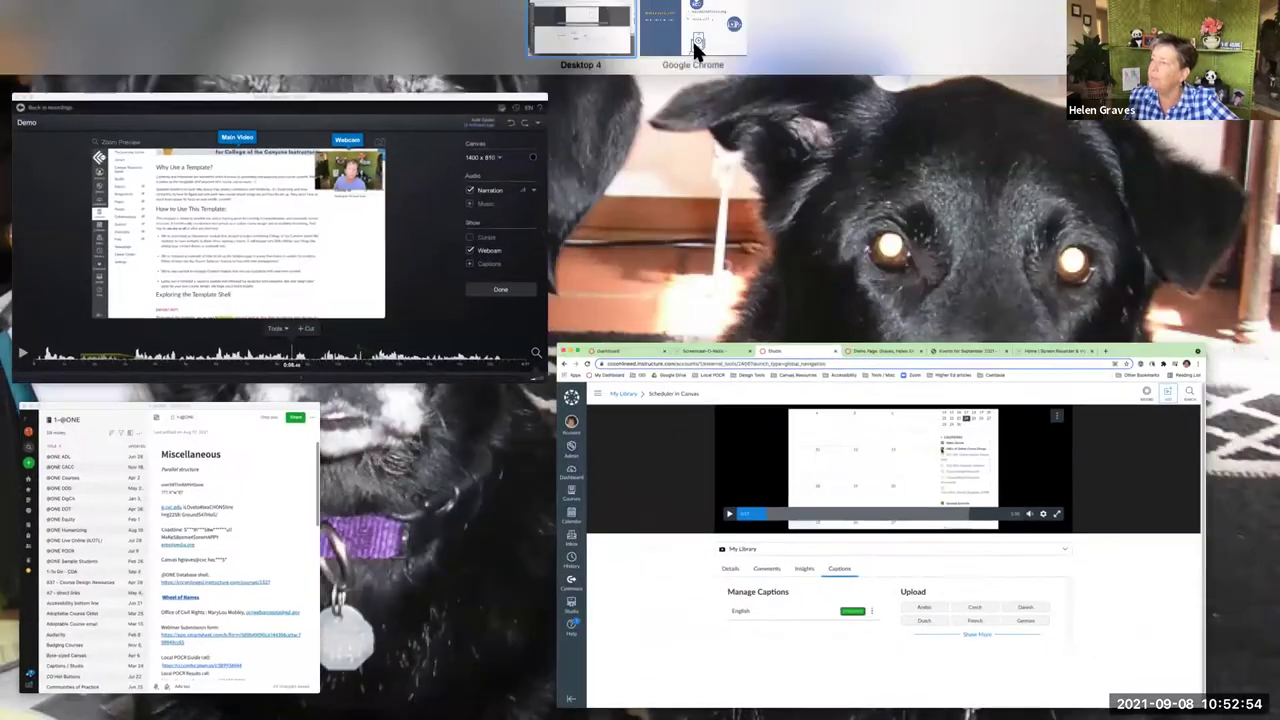
click(692, 38)
click(749, 492)
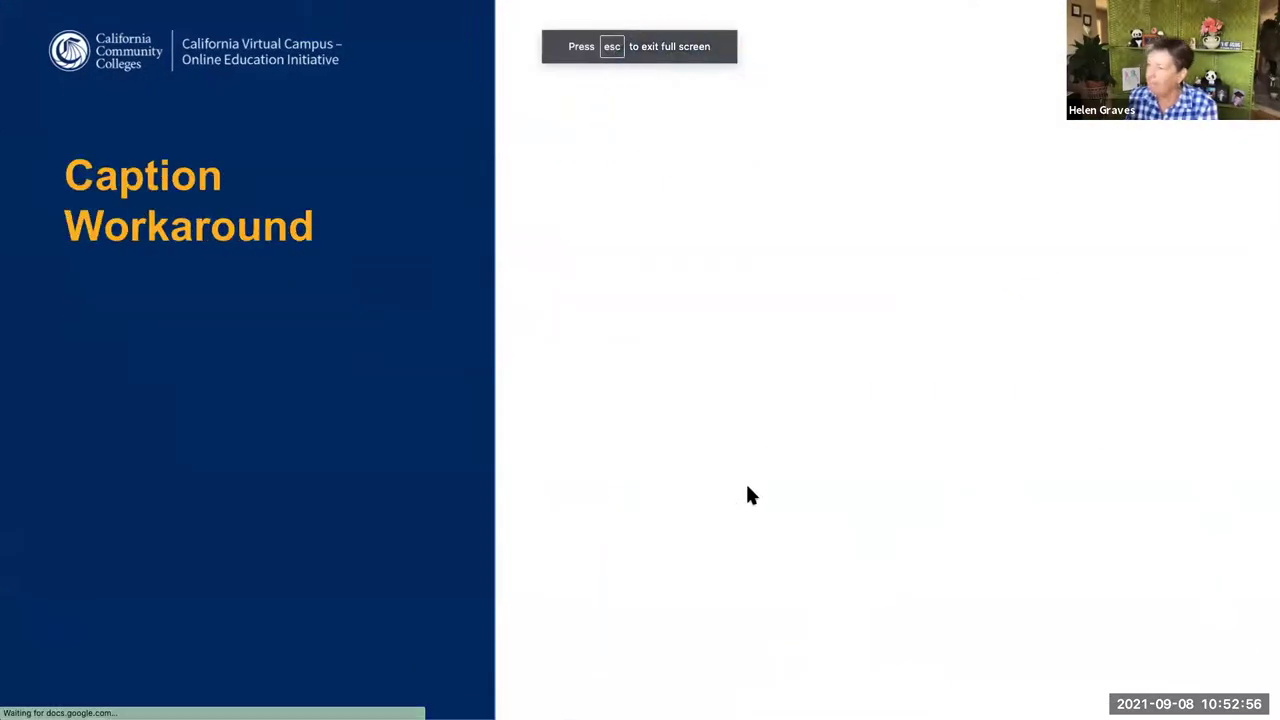
click(645, 351)
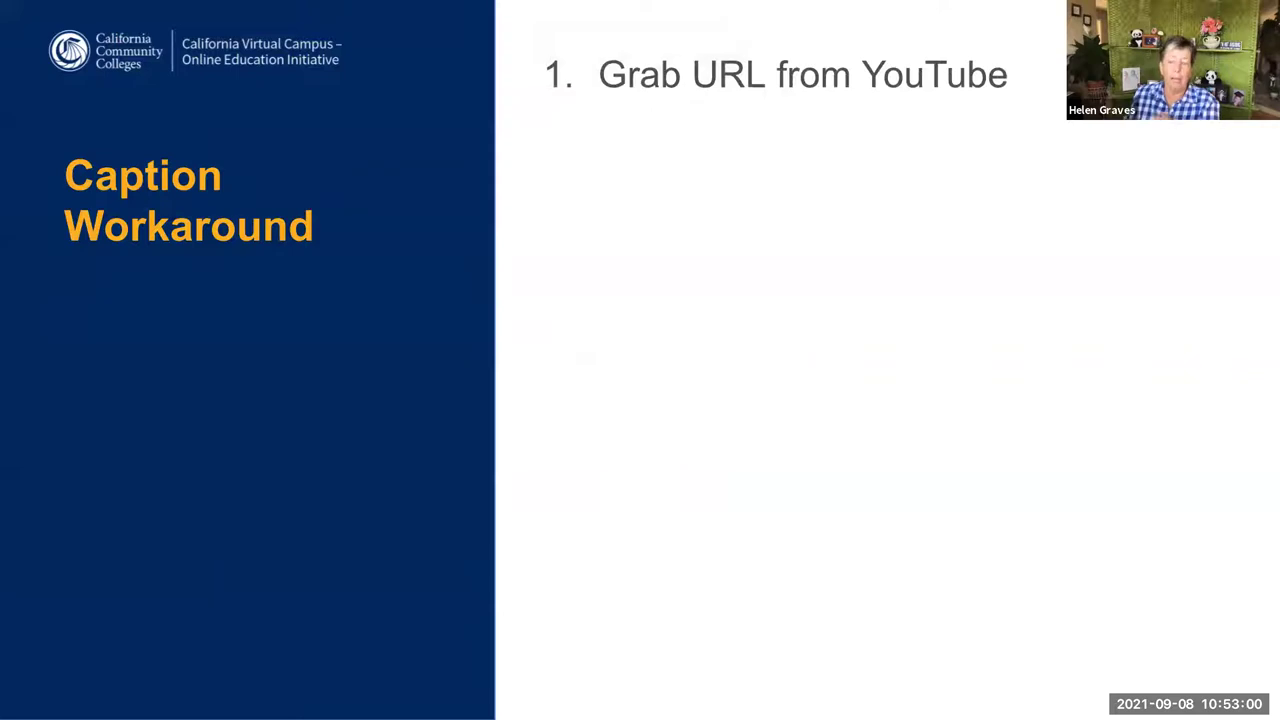
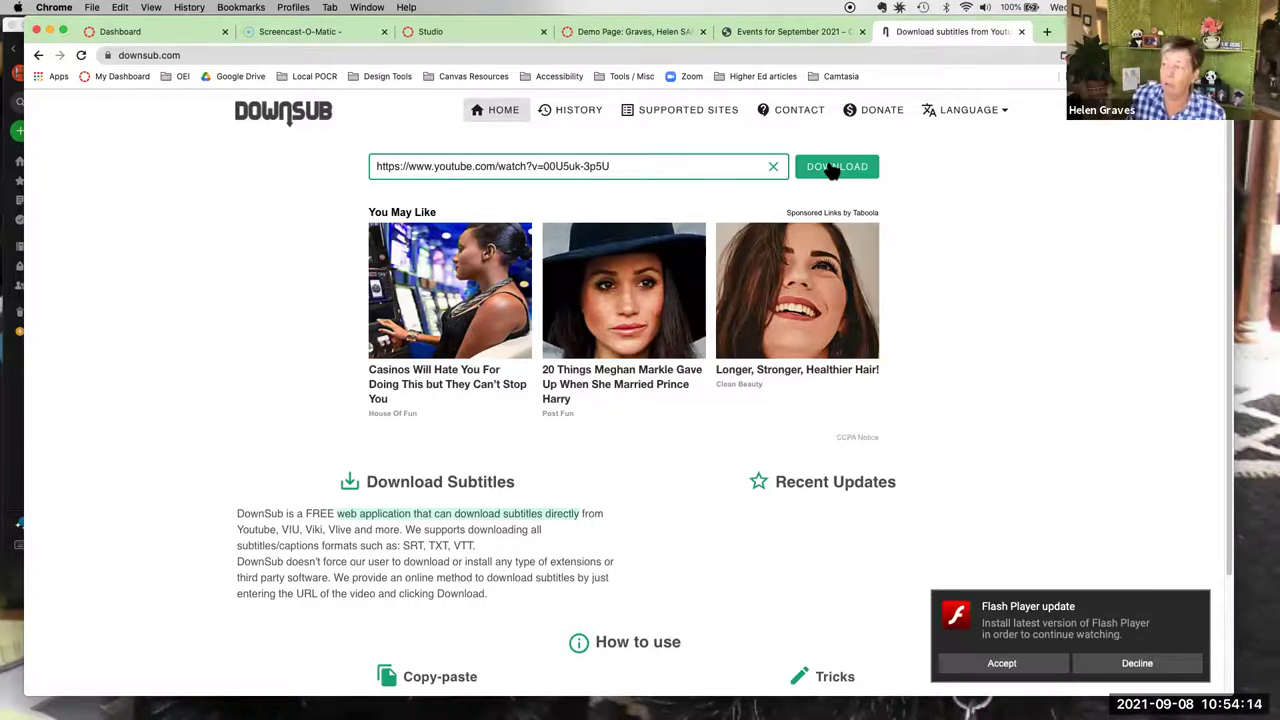
- Download the English (auto-generated) SRT subtitles for the entered YouTube link from DownSub and show the file in Finder
click(836, 167)
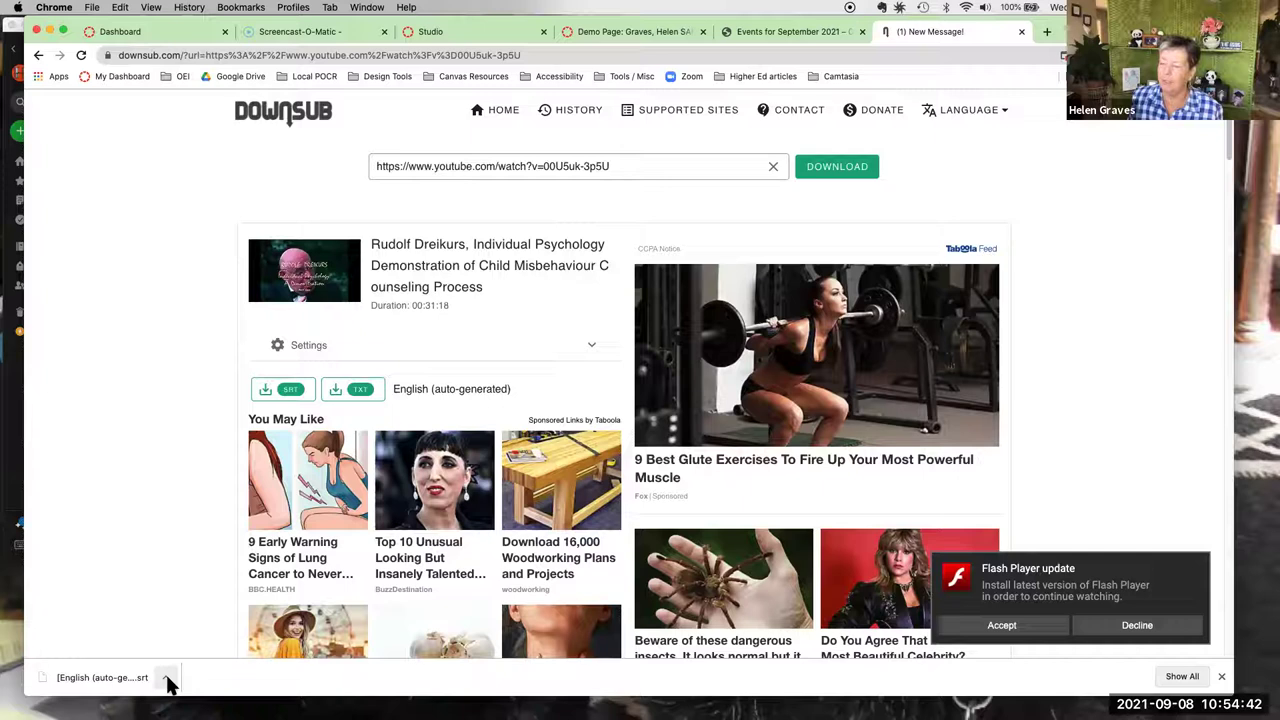
click(167, 682)
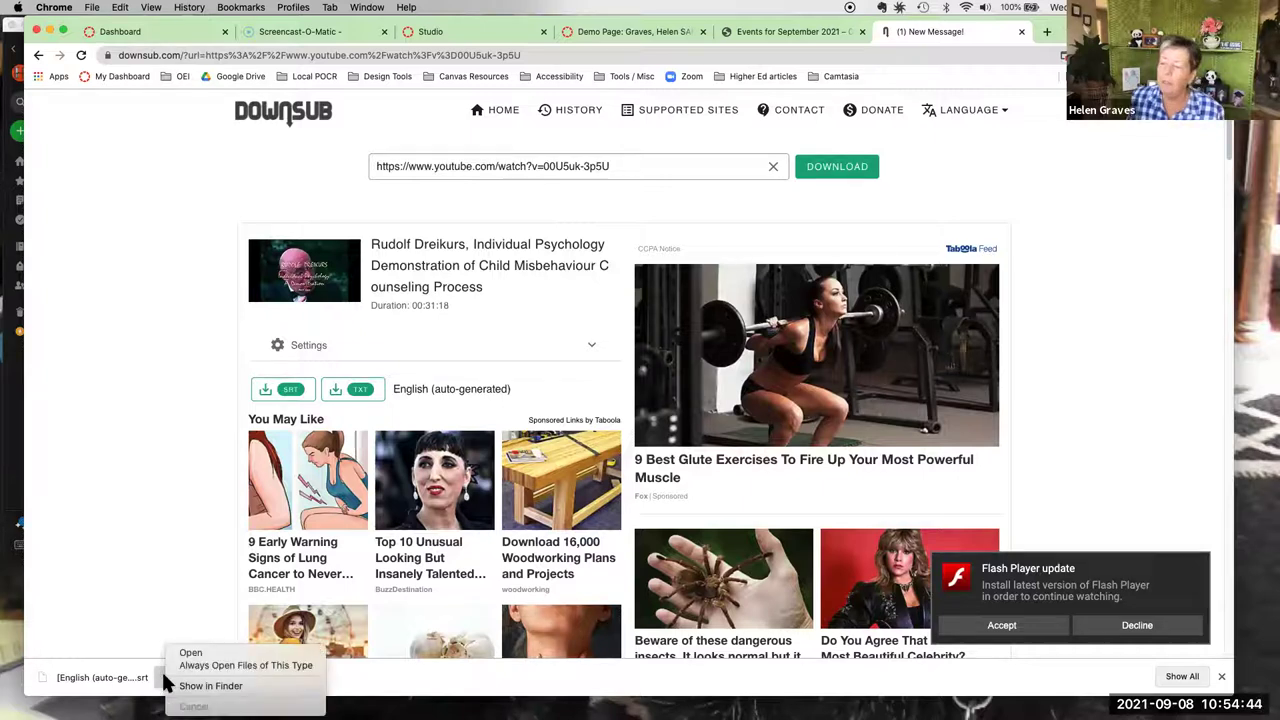
click(222, 687)
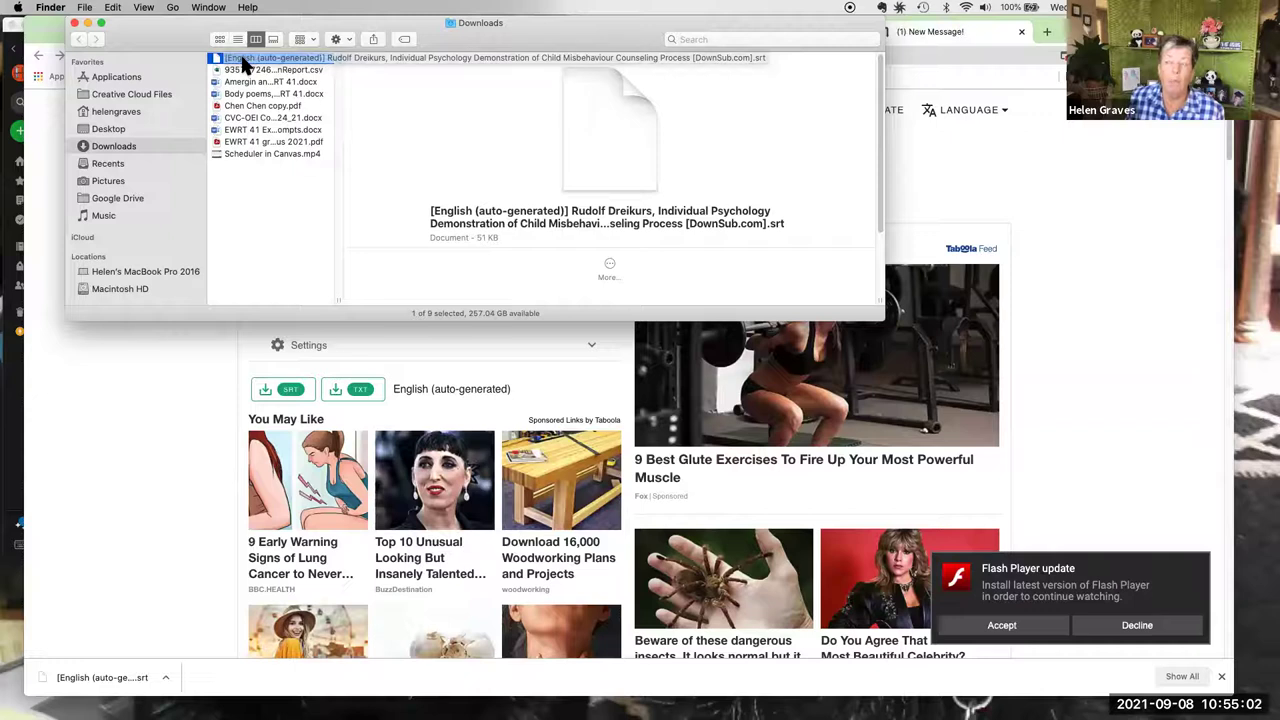
- Open the downloaded English (auto-generated) .srt file with TextEdit, without making it the default application
right_click(241, 60)
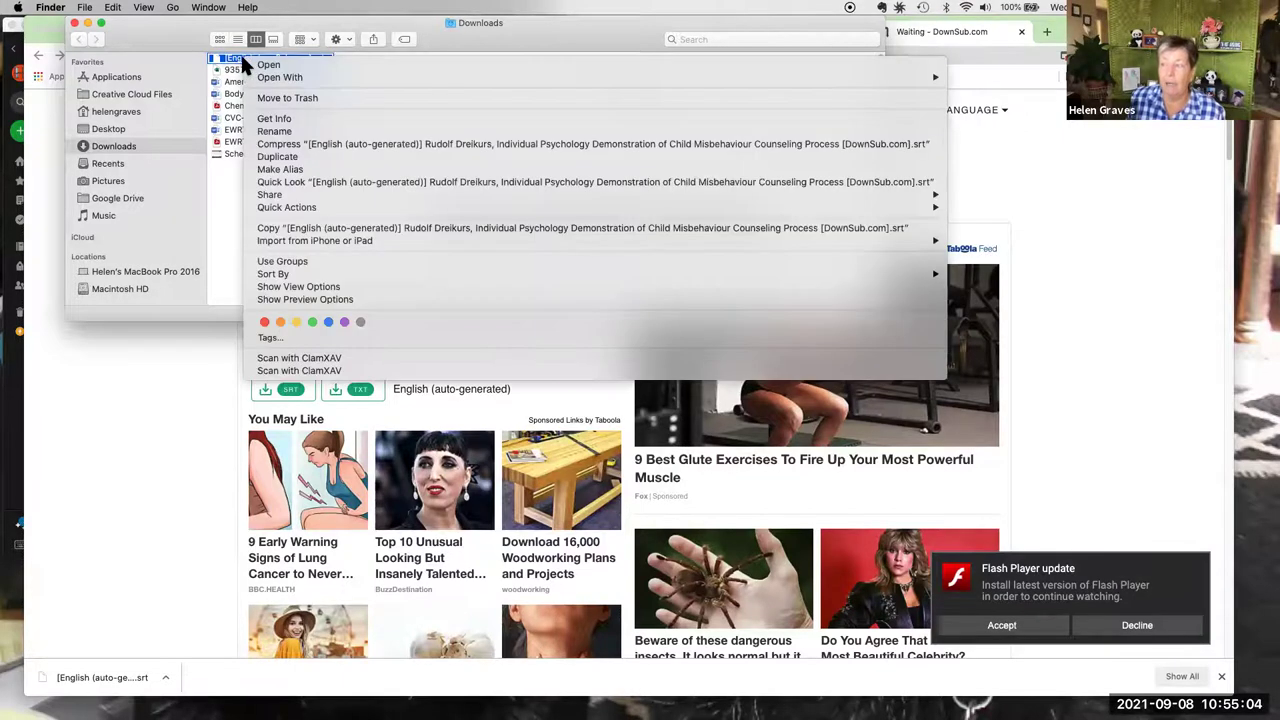
mouse_move(256, 80)
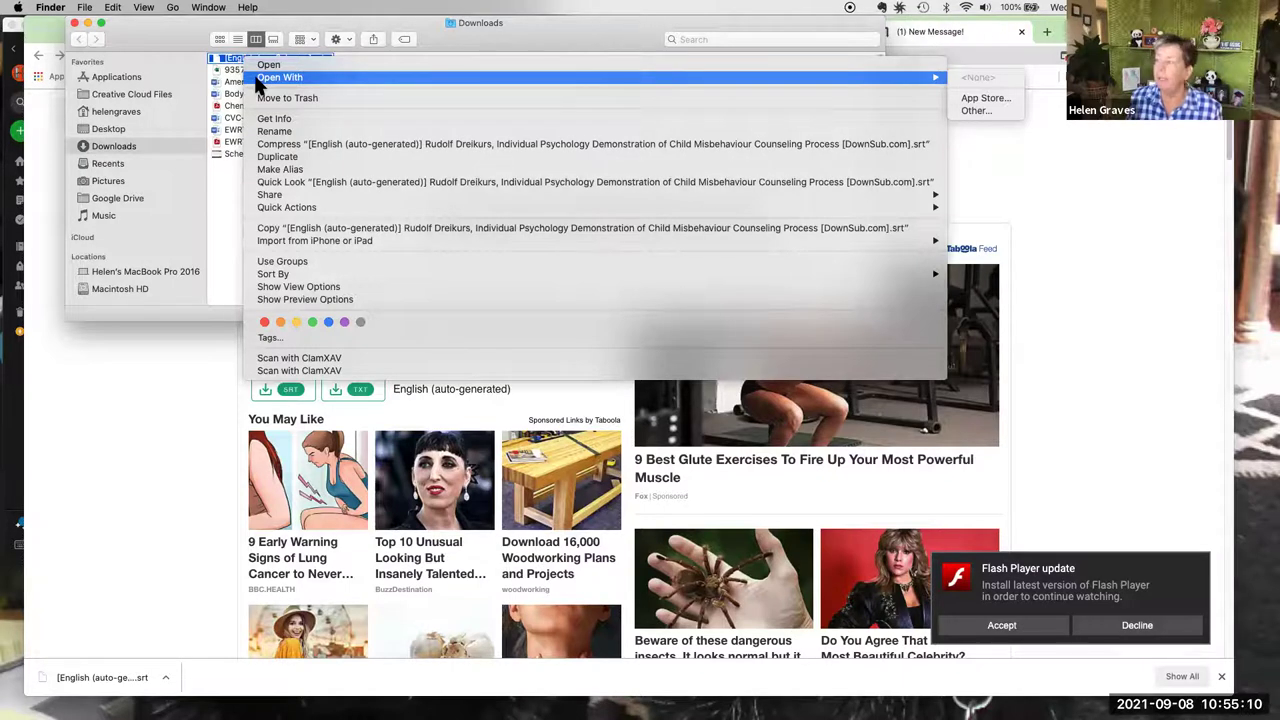
click(974, 108)
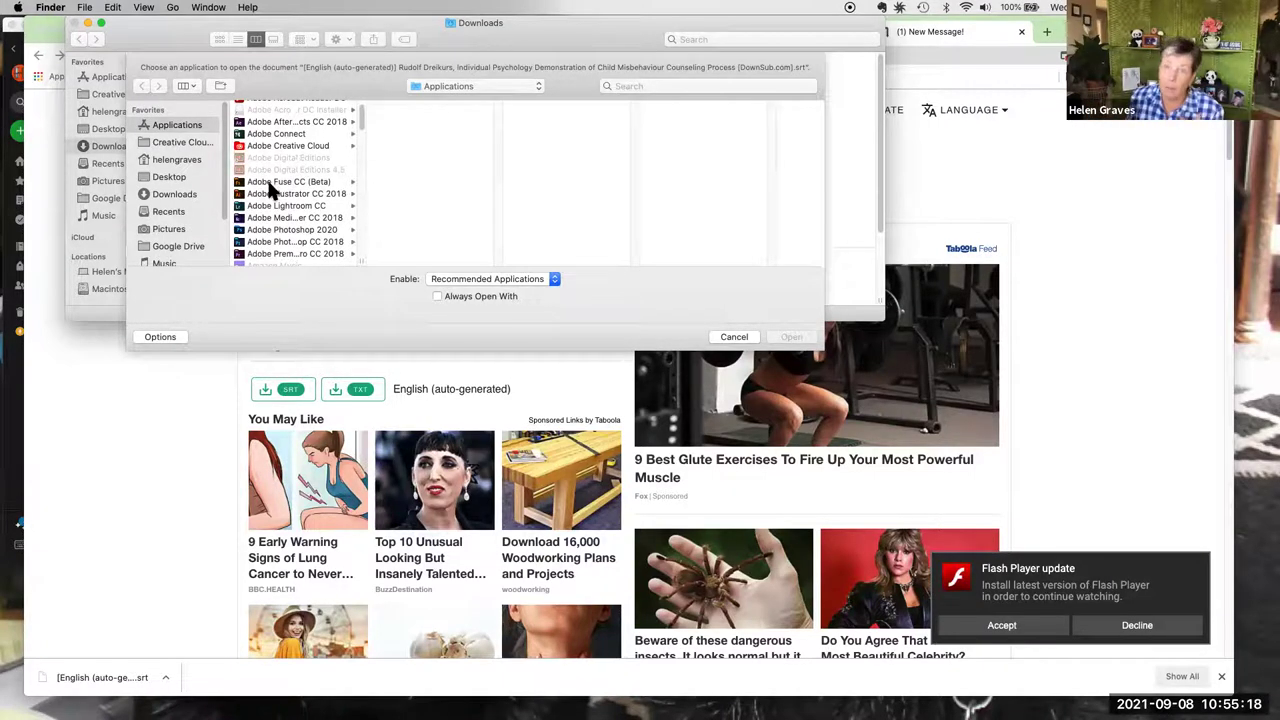
scroll(282, 188, down, 10)
scroll(282, 196, down, 8)
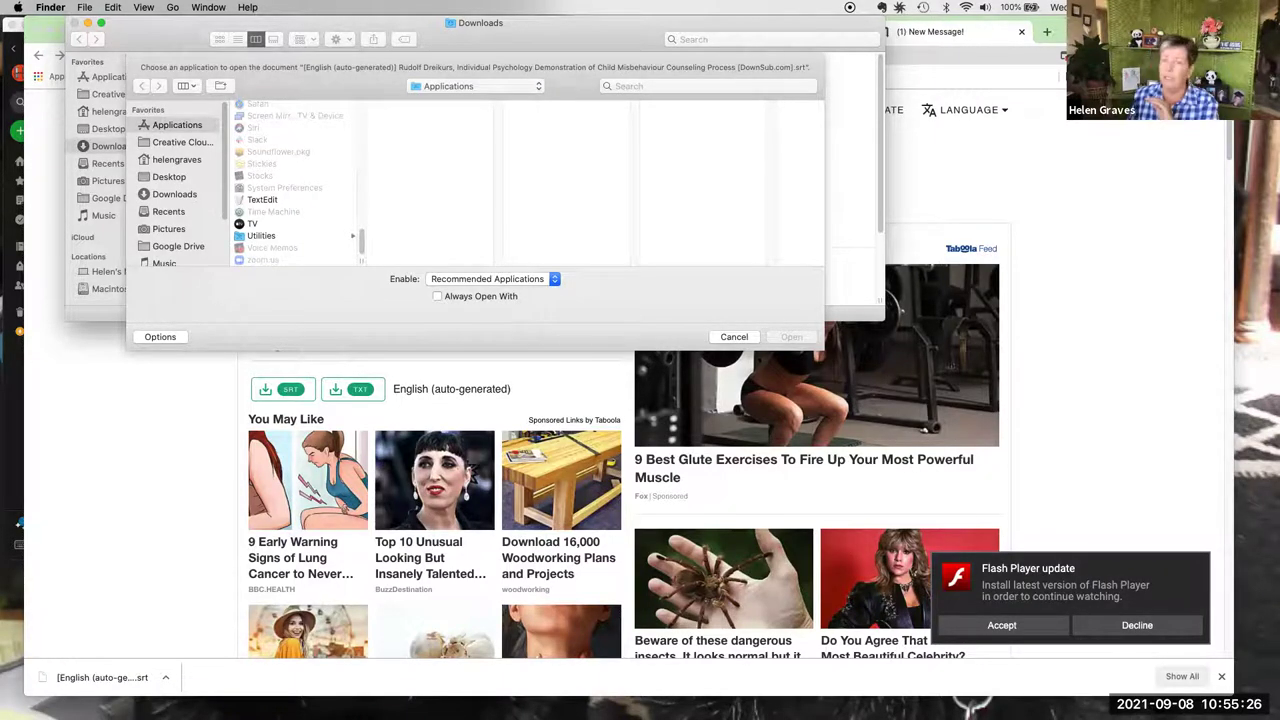
click(266, 200)
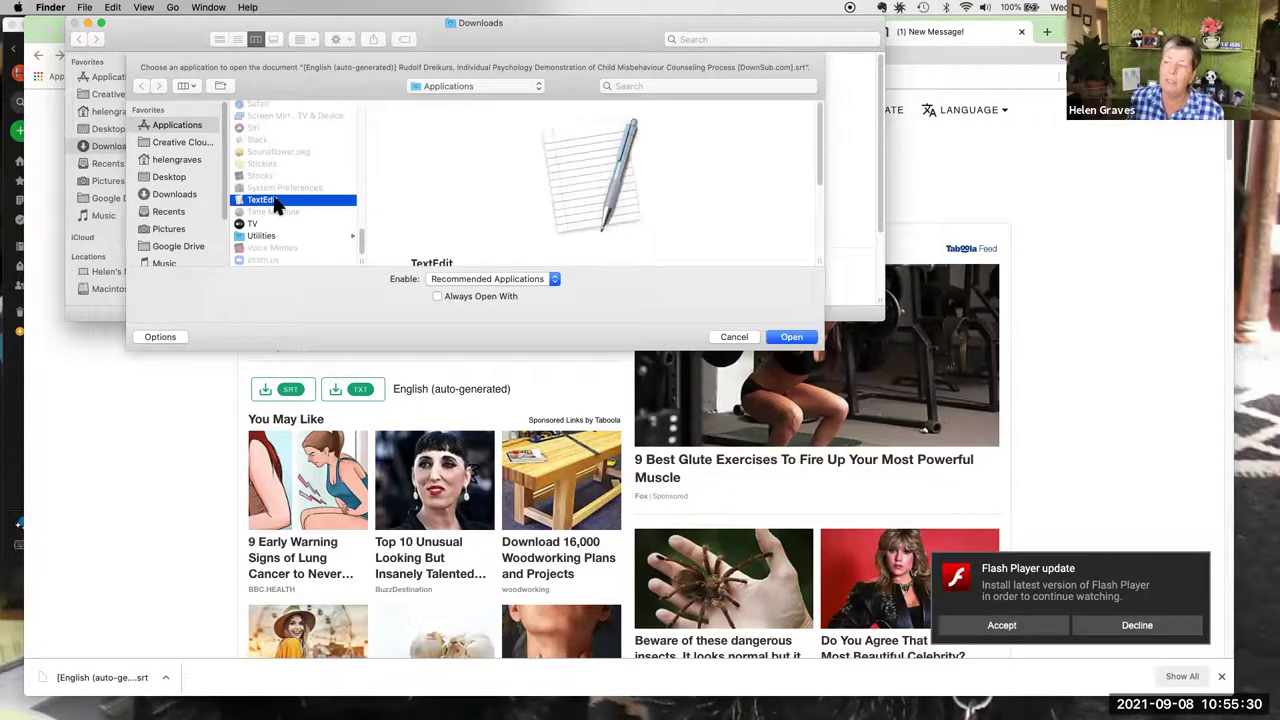
click(805, 338)
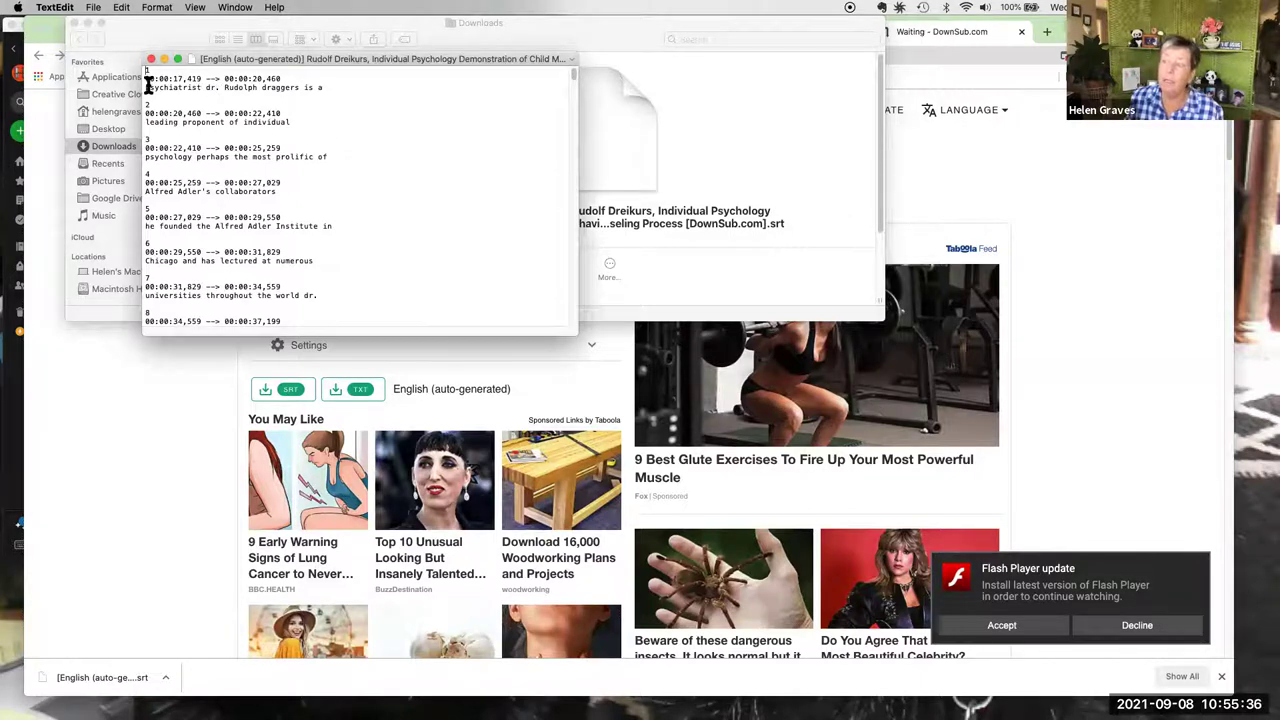
- Correct the first caption to "Psychiatrist Dr. Rudolph Dreikurs is a", then save and close the .srt file
click(148, 87)
key(BackSpace)
text(P)
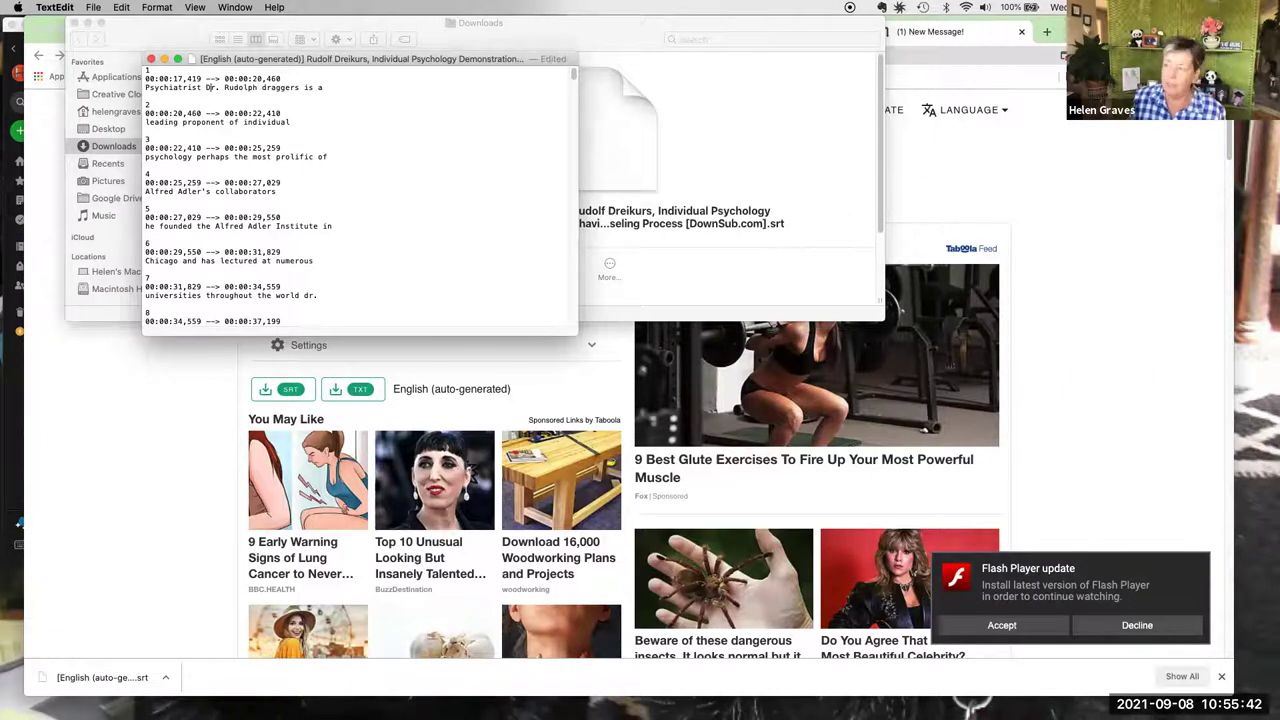
drag(262, 88, 296, 90)
text(Dreikurs)
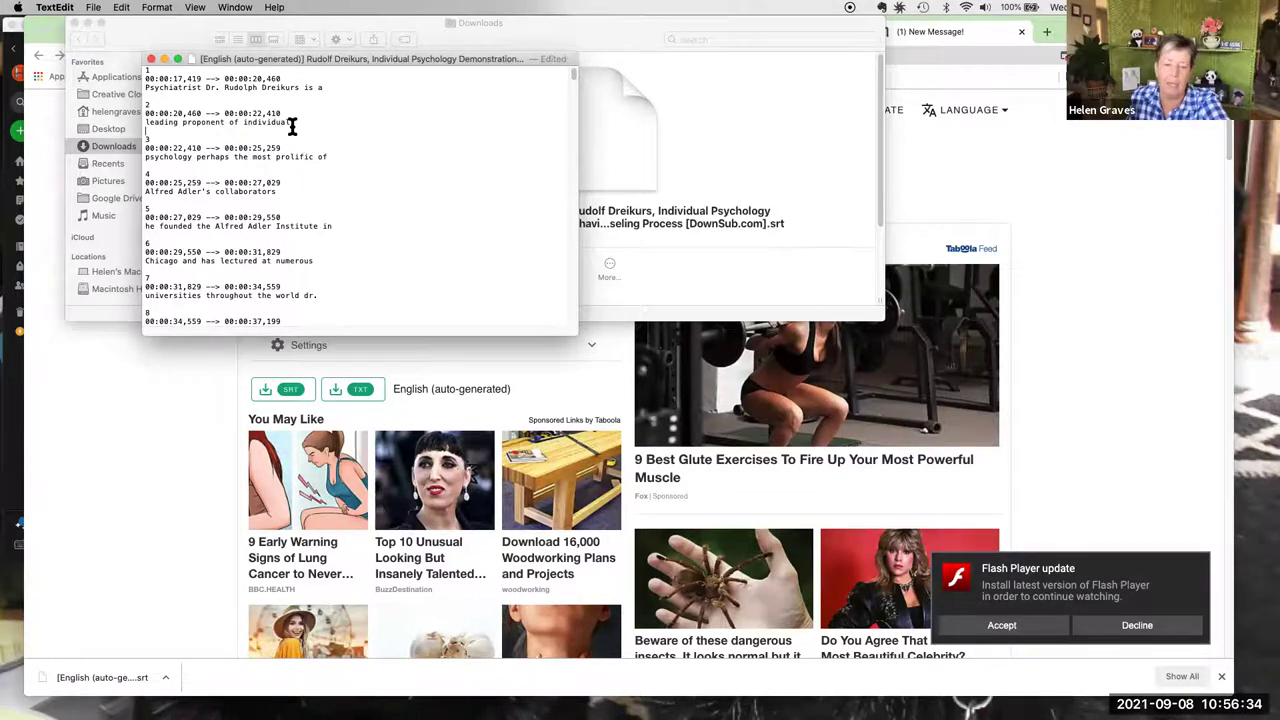
key(super+s)
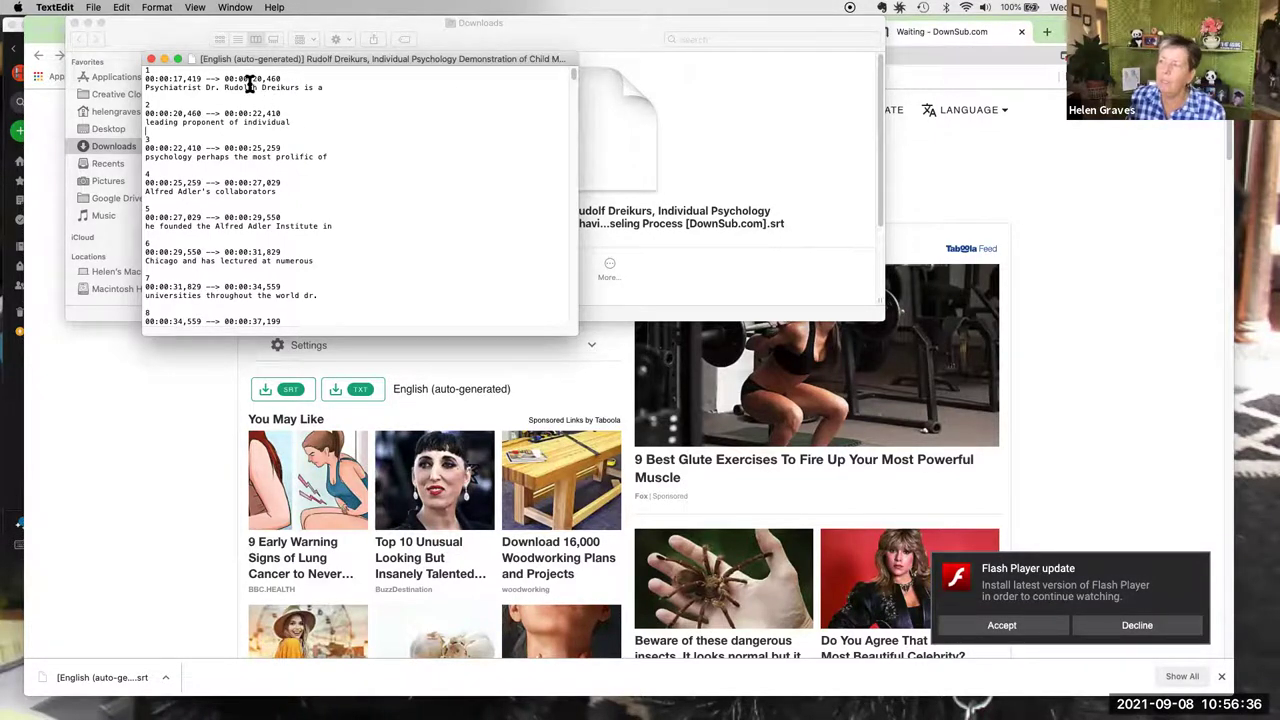
click(152, 60)
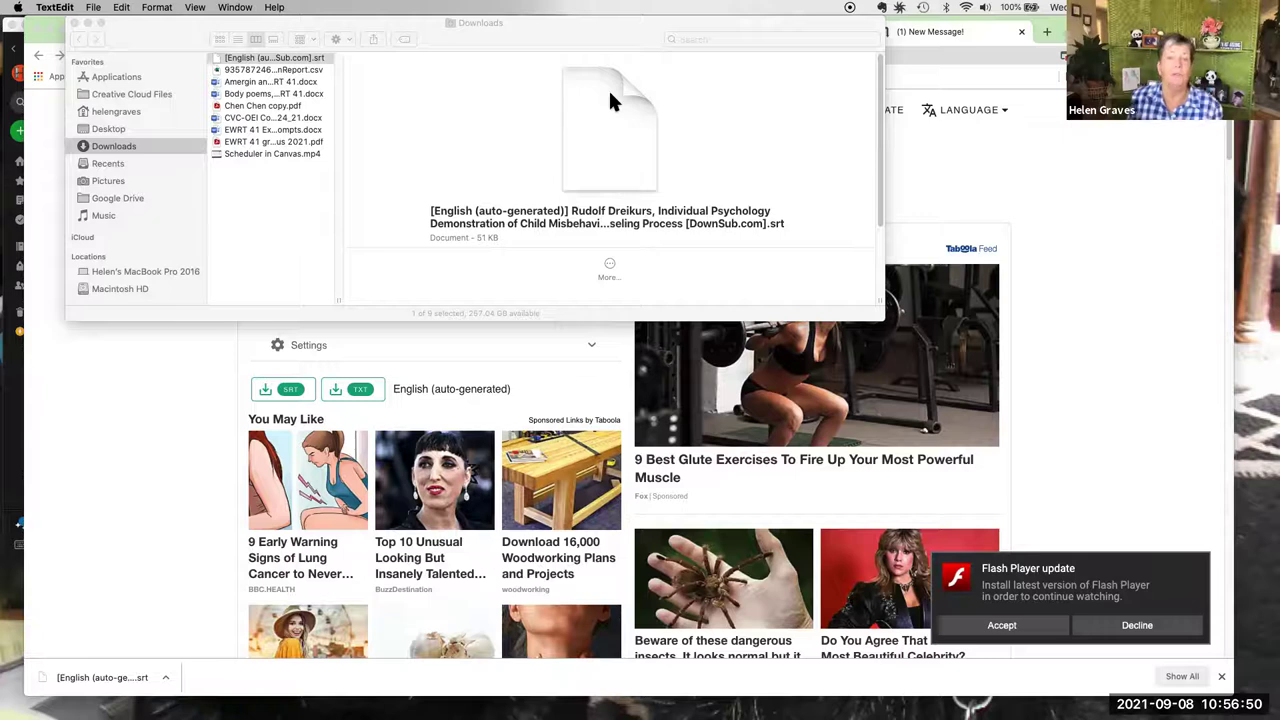
click(1097, 162)
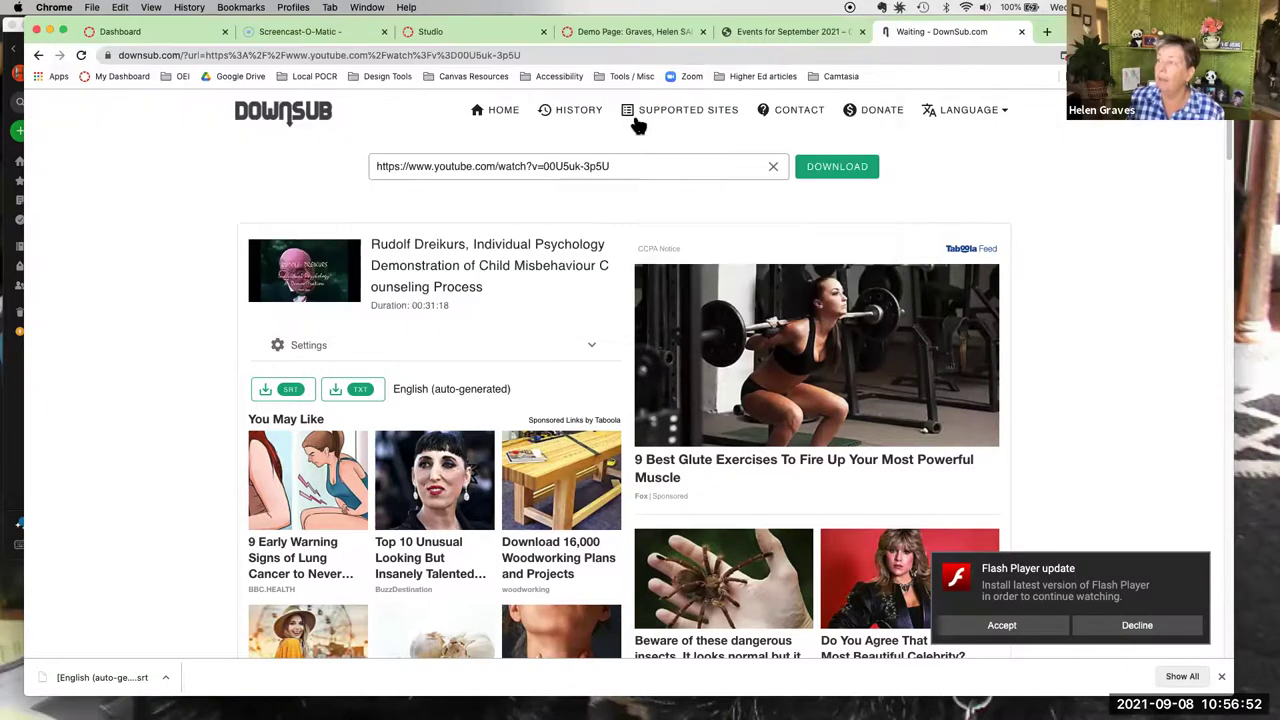
click(457, 30)
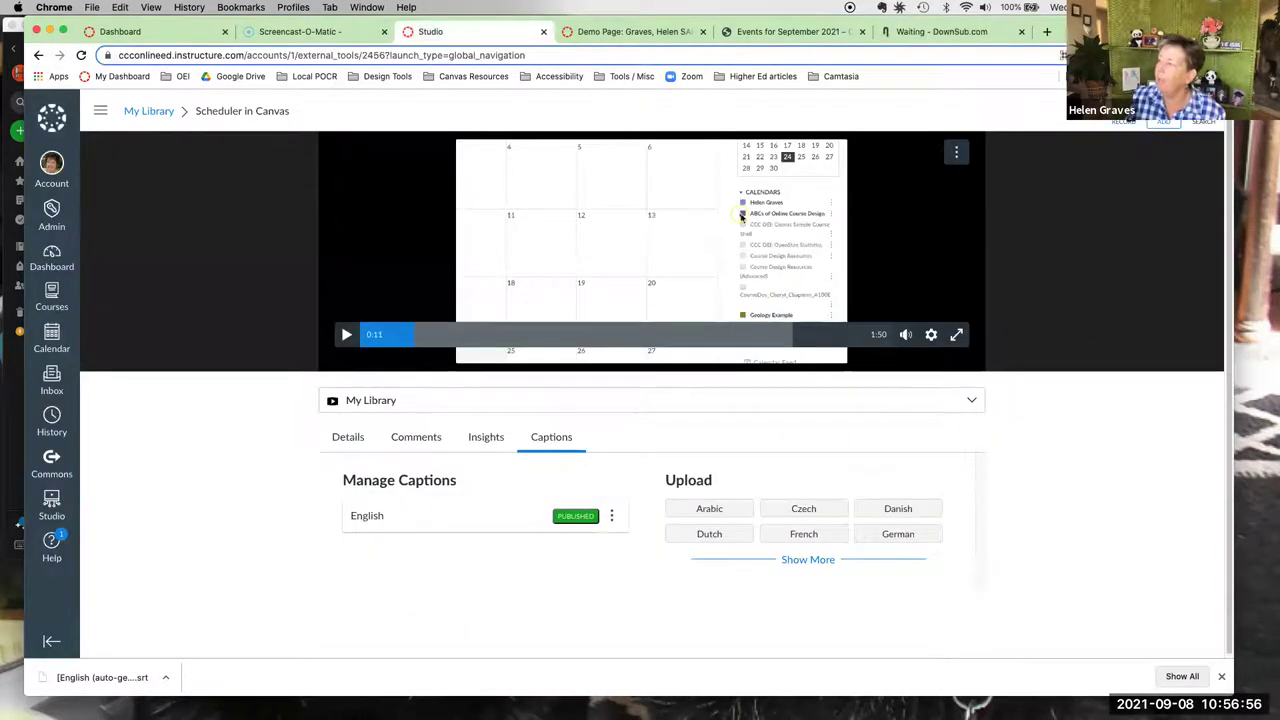
click(1162, 115)
click(768, 452)
text(https://www.youtube.com/watch?v=00U5uk-3p5U)
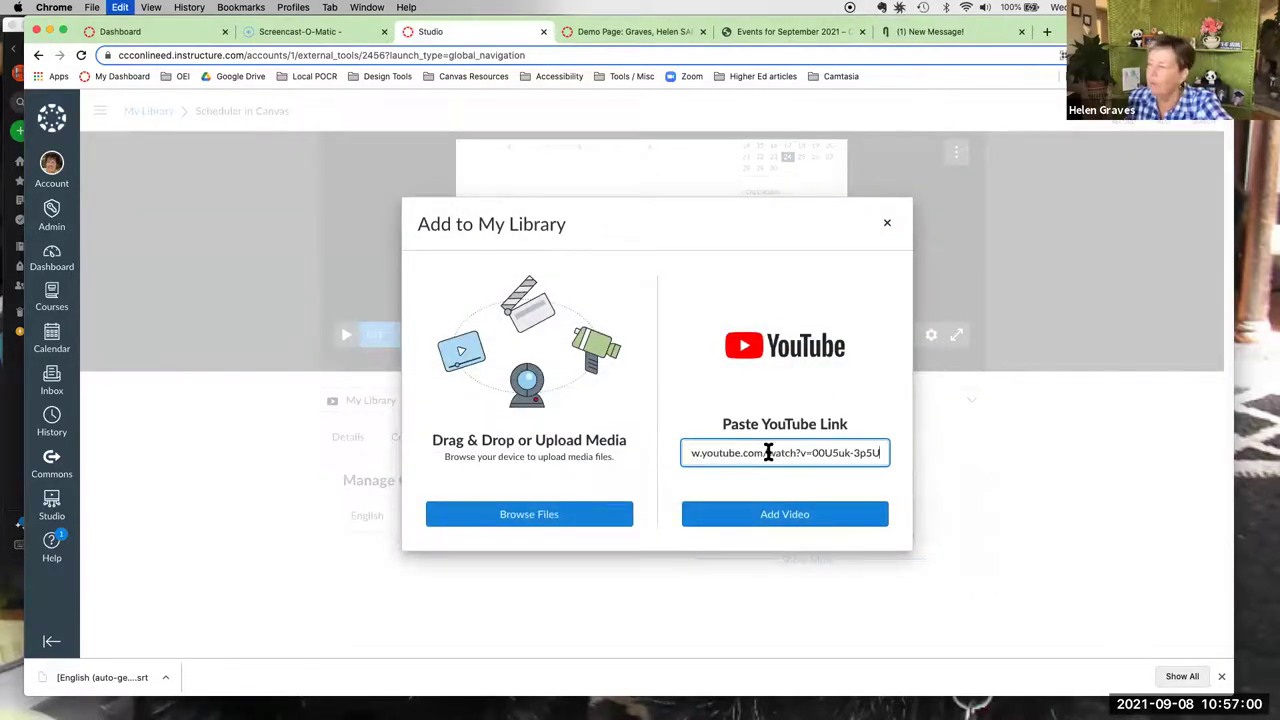
click(826, 512)
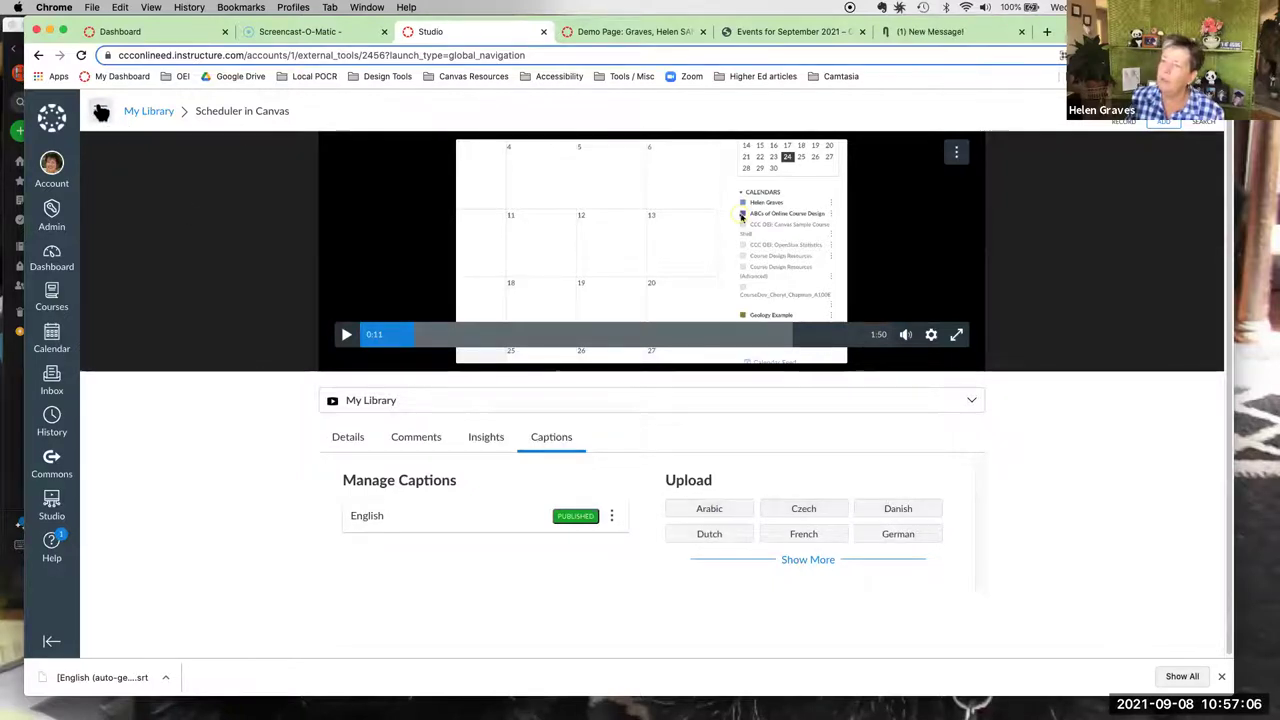
- Open the Rudolf Dreikurs video from My Library and upload the edited .srt file from Downloads as its English captions
click(150, 113)
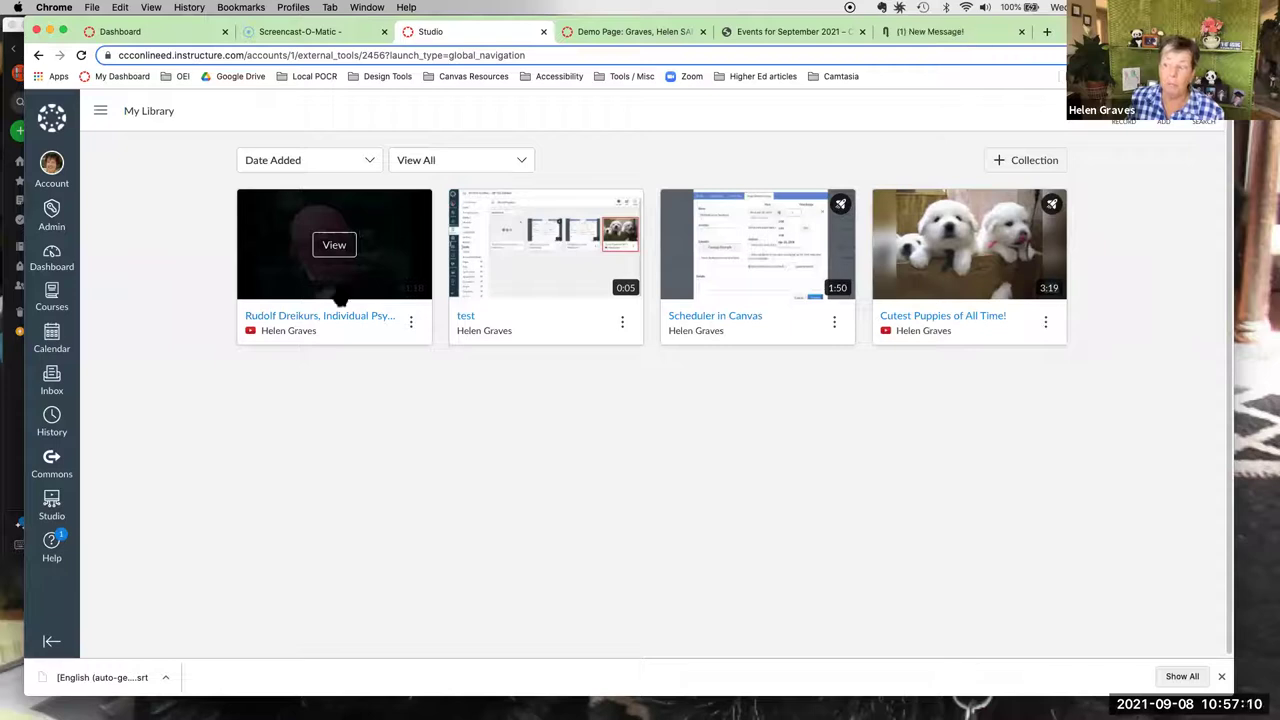
click(343, 318)
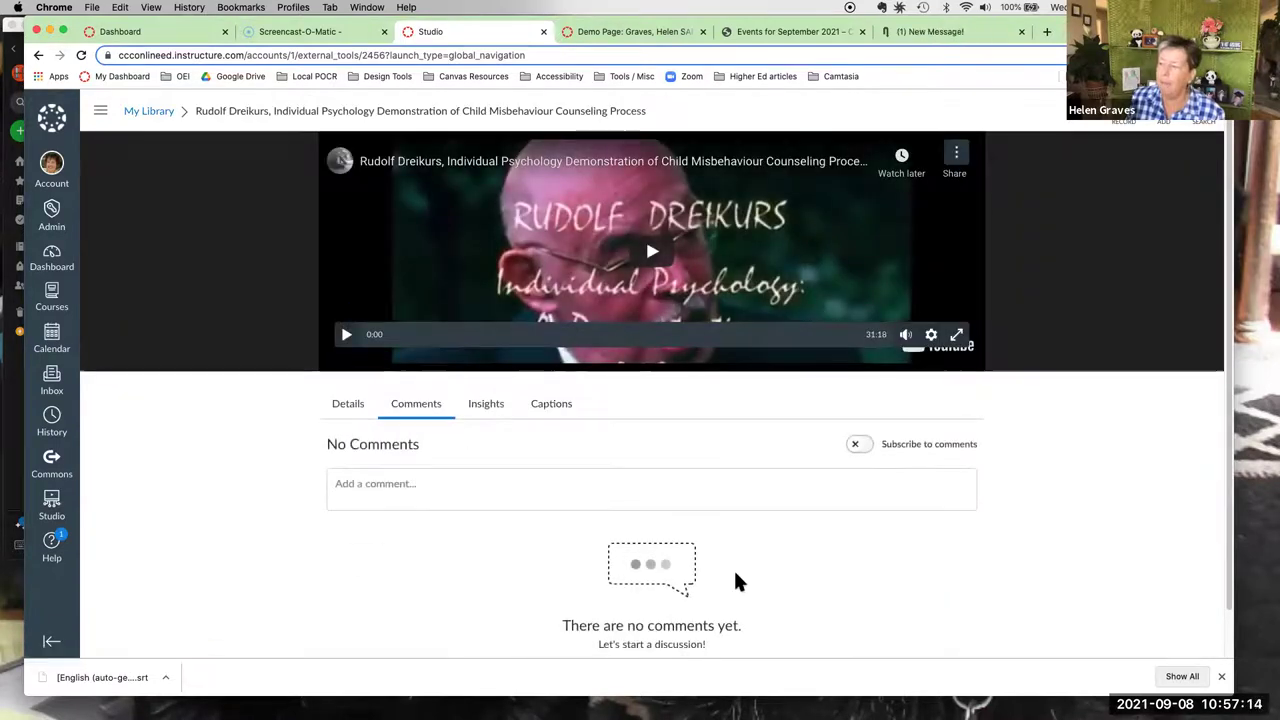
click(551, 403)
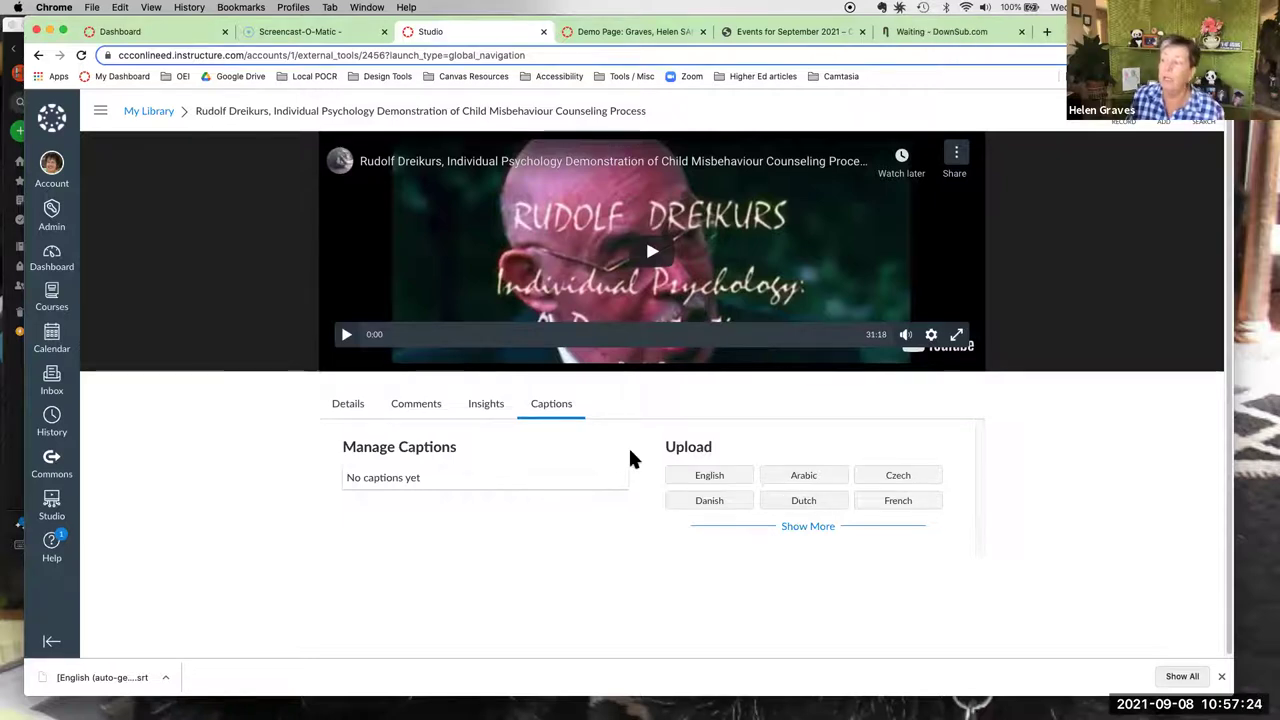
click(709, 478)
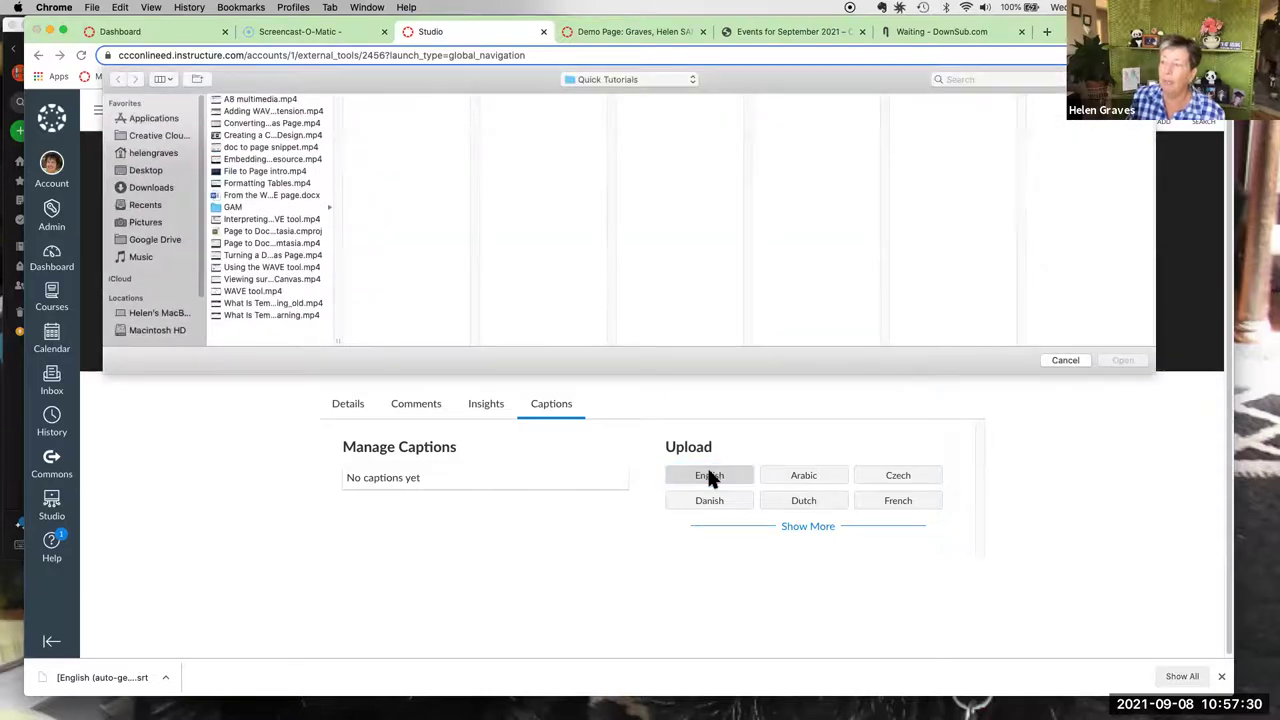
click(160, 187)
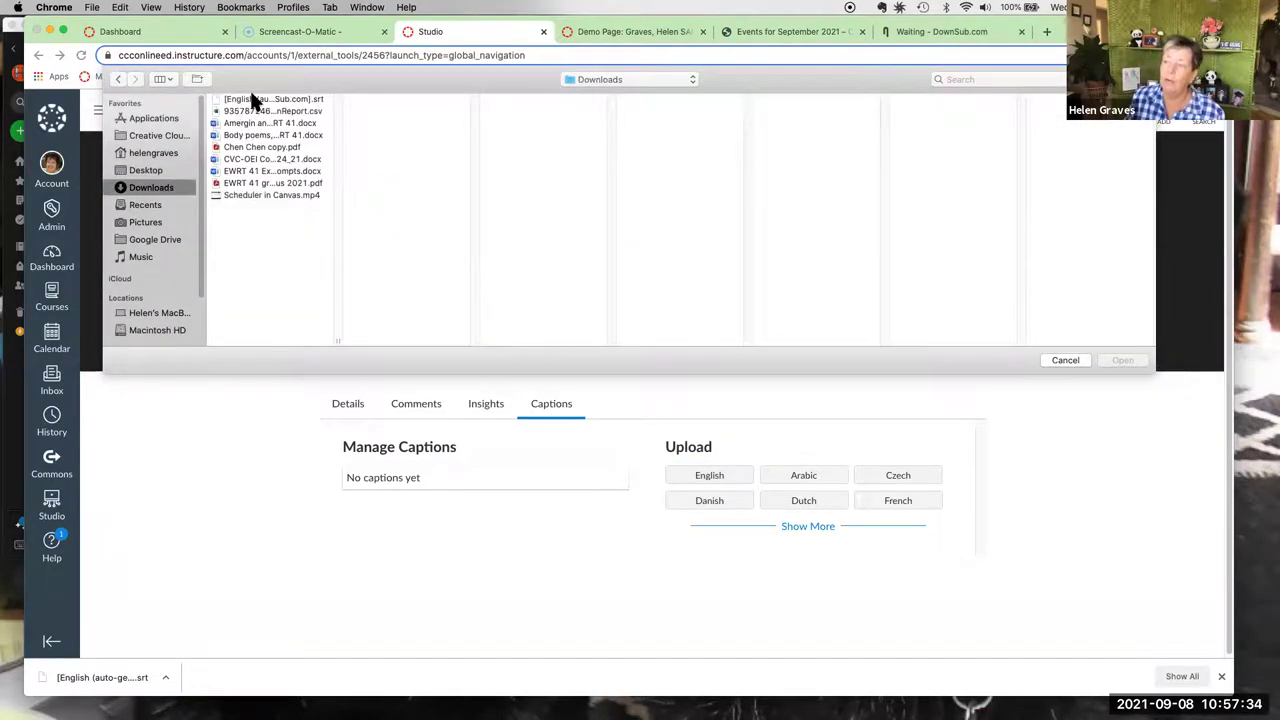
click(252, 99)
click(1123, 361)
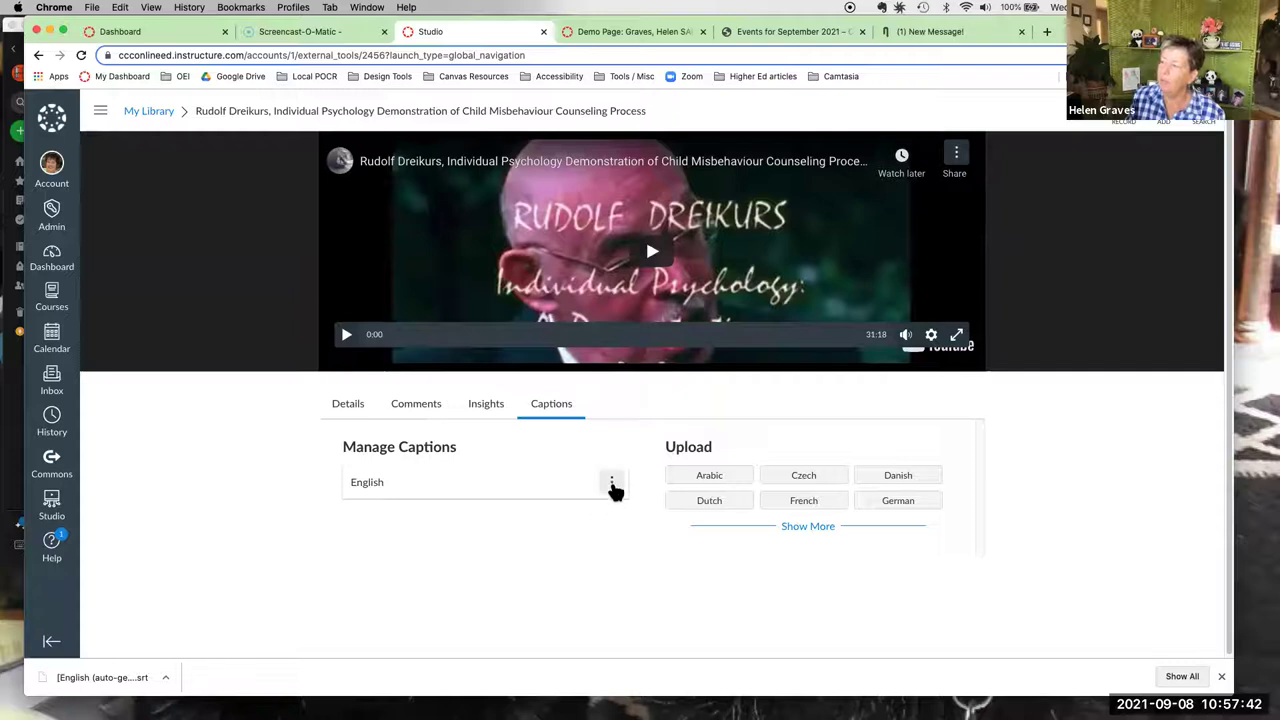
click(612, 484)
click(606, 522)
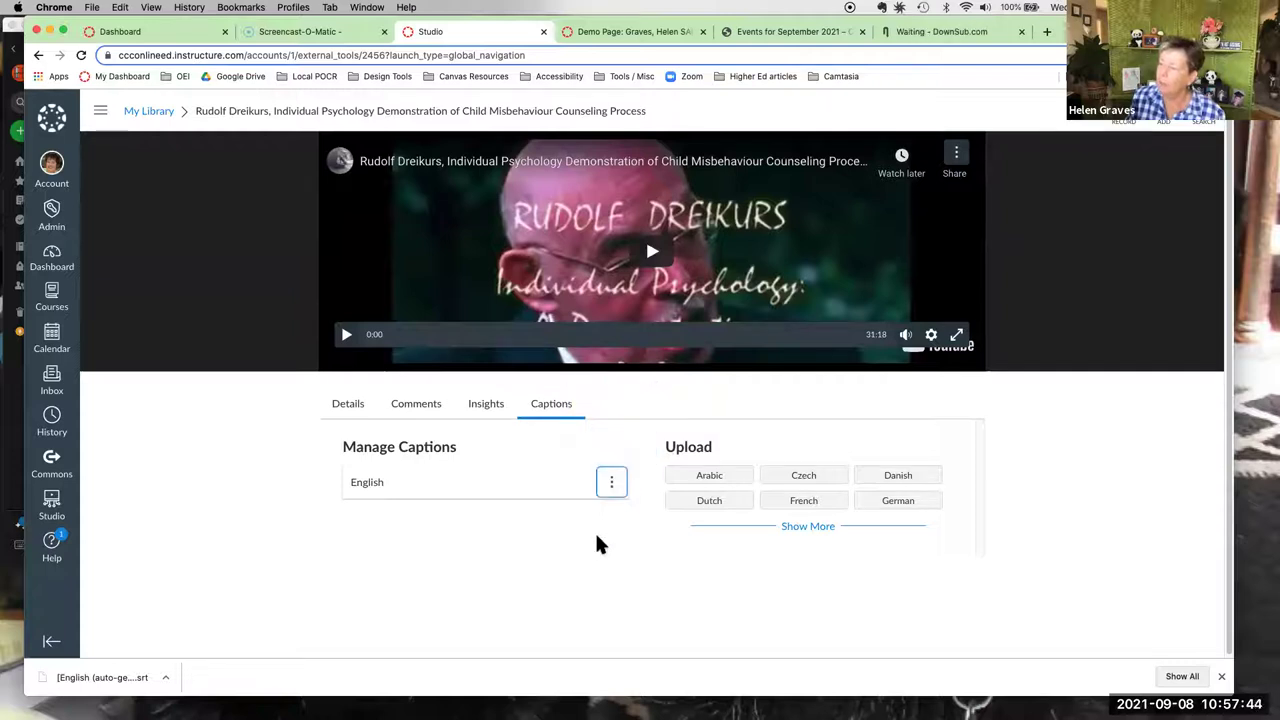
- Turn on the English captions in the video player, play a short stretch to check them, and pause the video
click(931, 334)
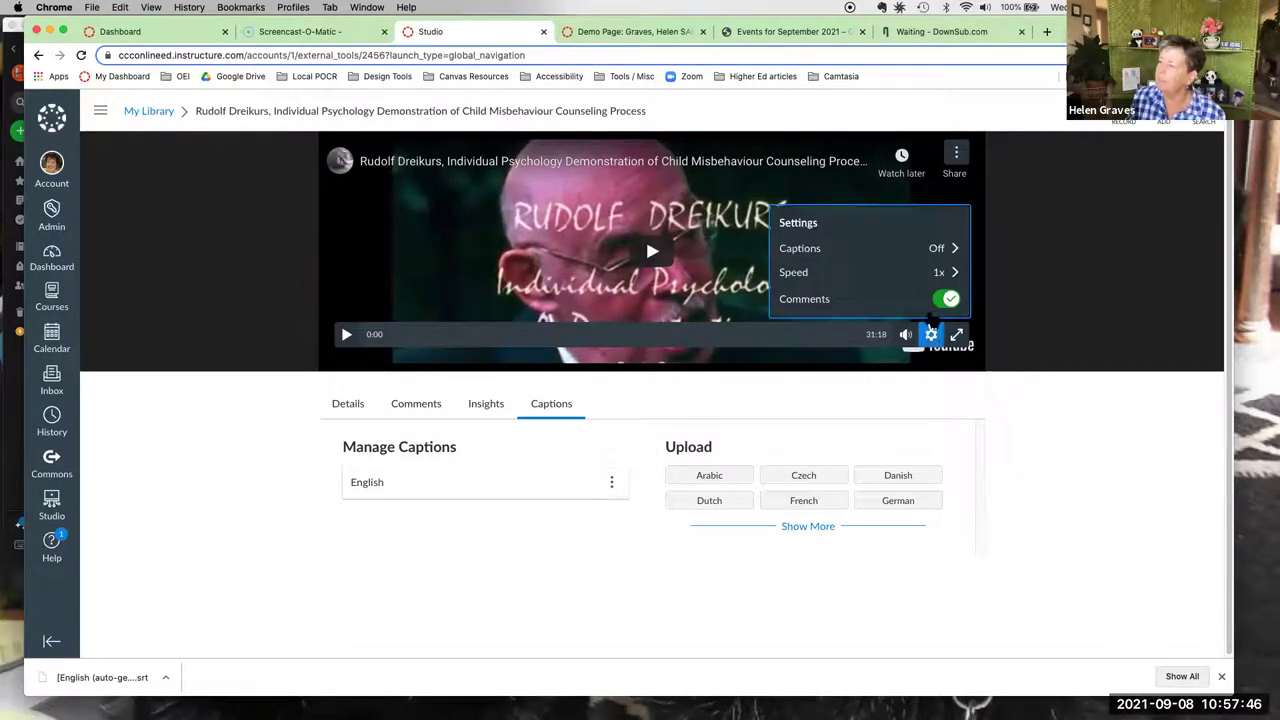
click(936, 250)
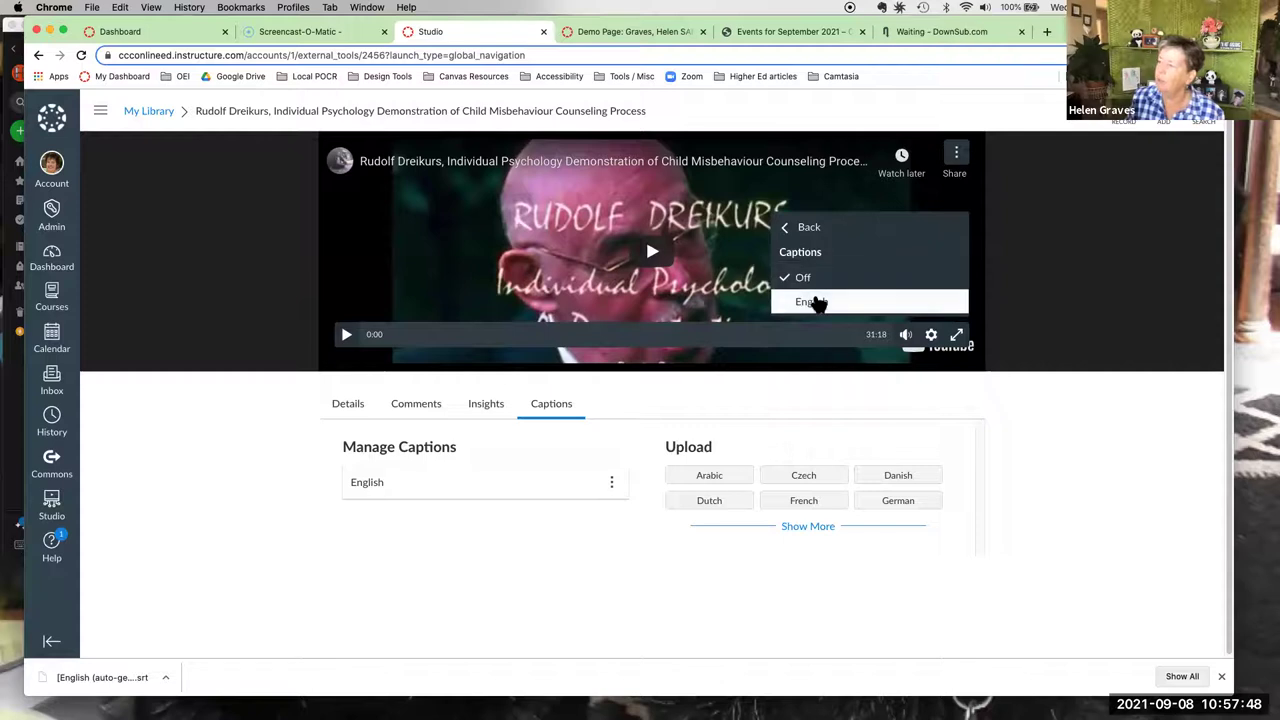
click(857, 297)
click(346, 334)
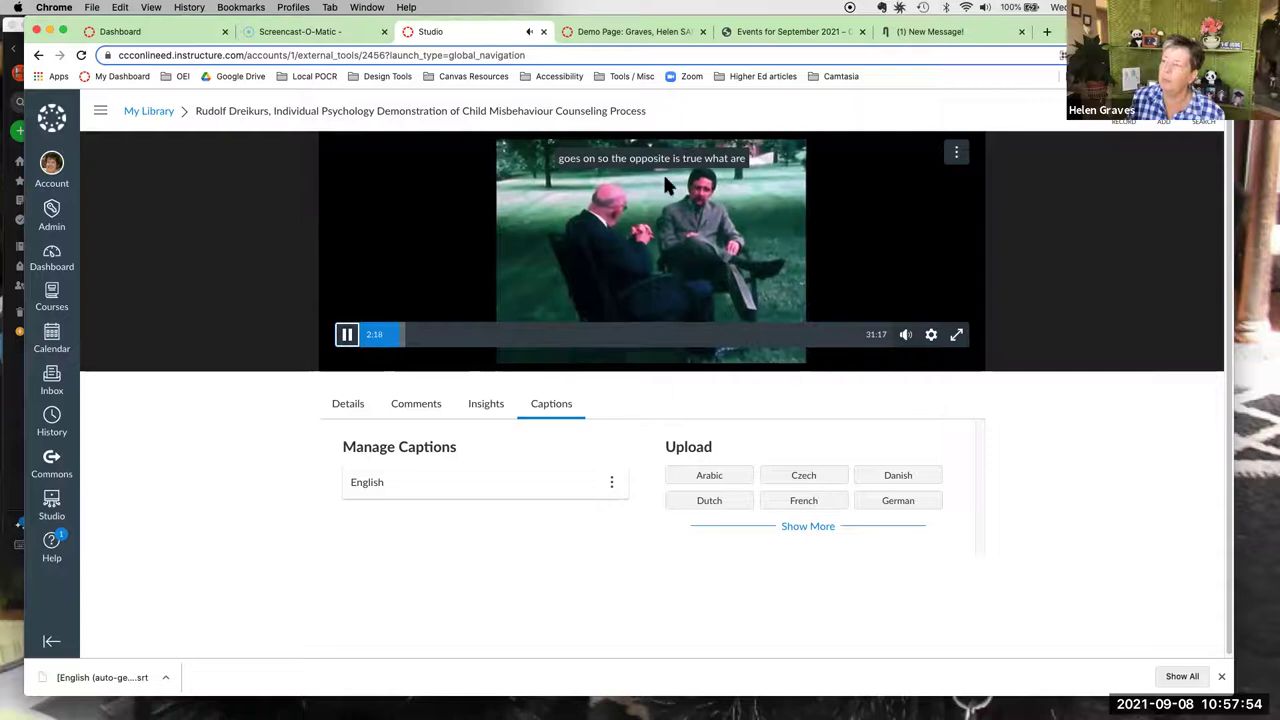
click(346, 334)
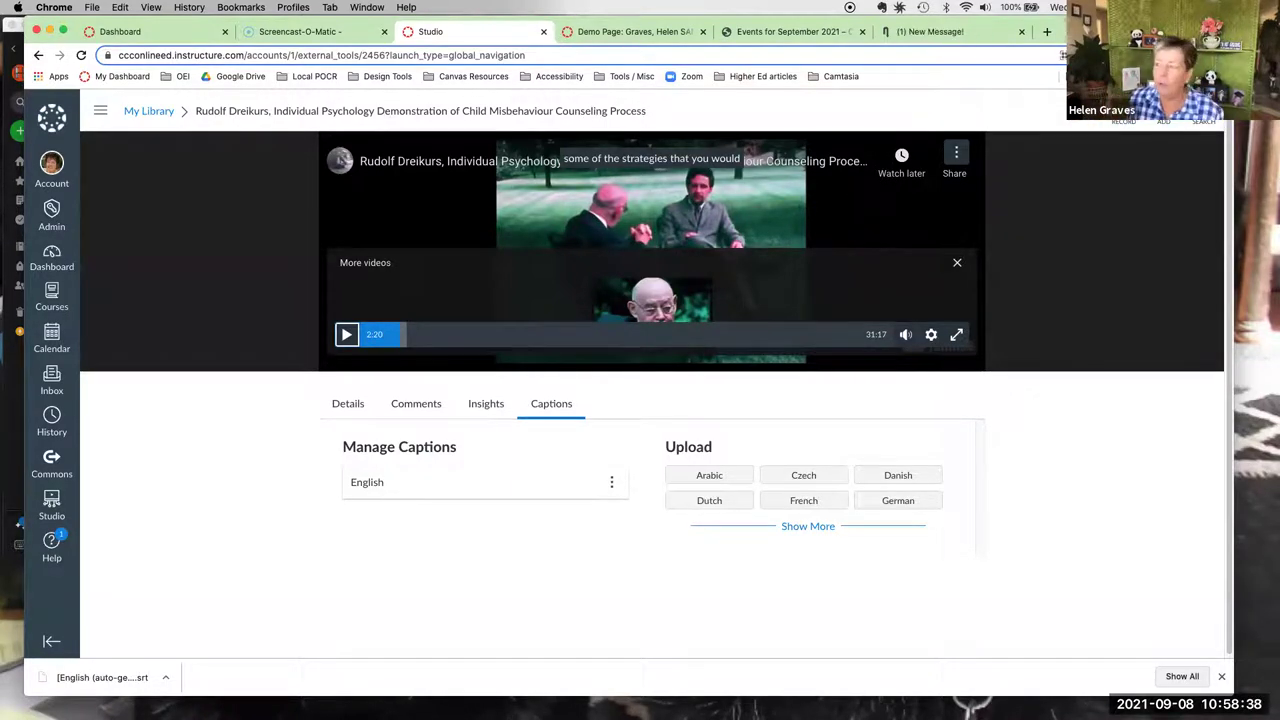
- Switch to the full-screen Google Slides presentation and reveal the Caption Workaround points through "Open in plain text editor"
key(ctrl+Up)
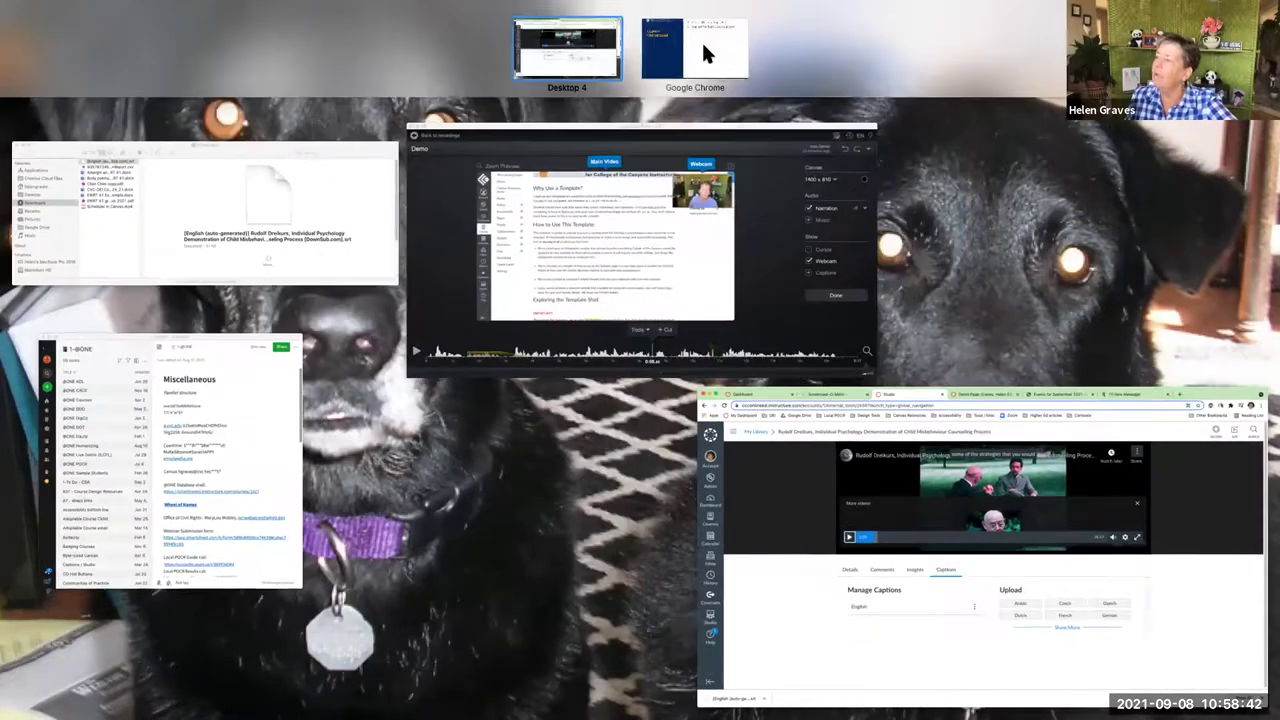
click(701, 40)
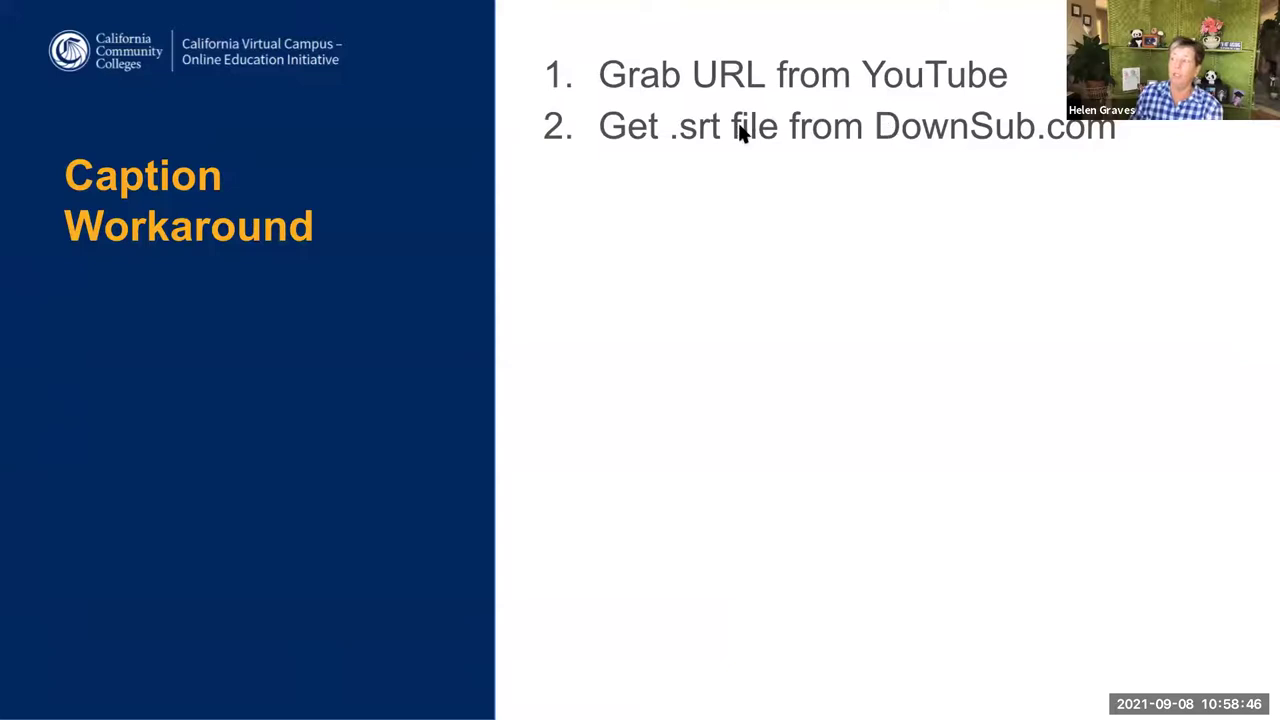
click(922, 127)
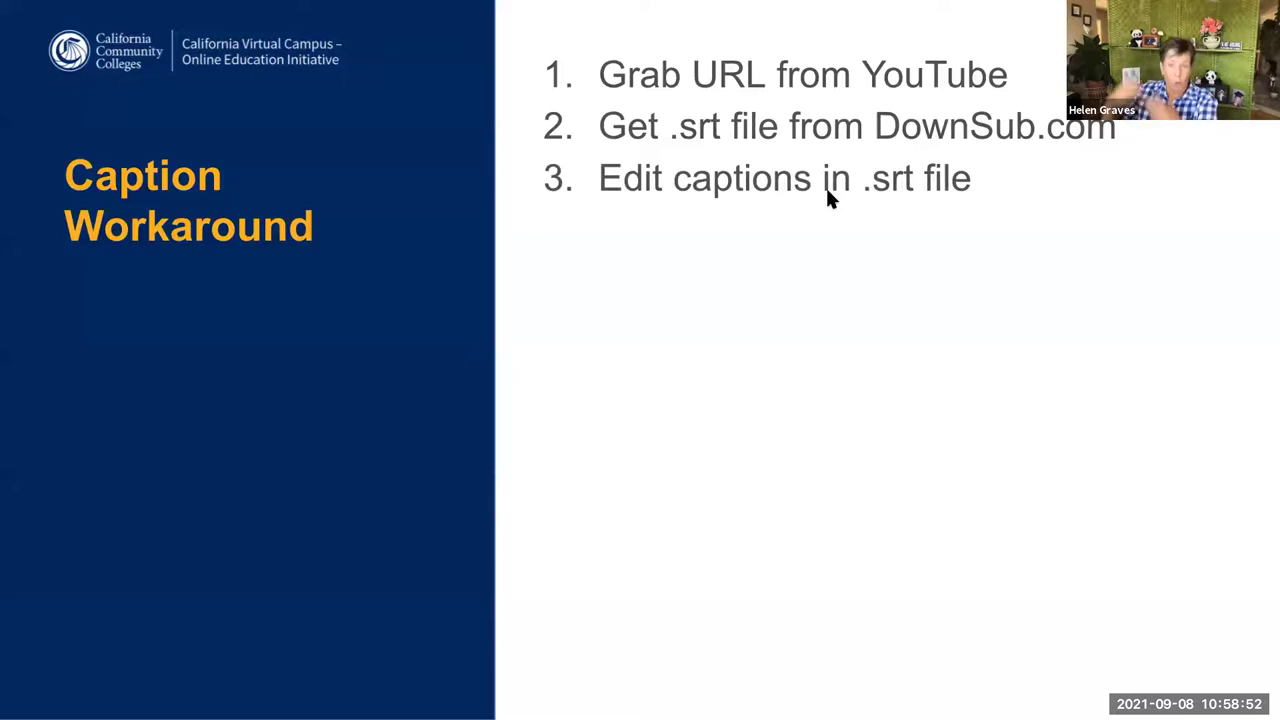
click(814, 222)
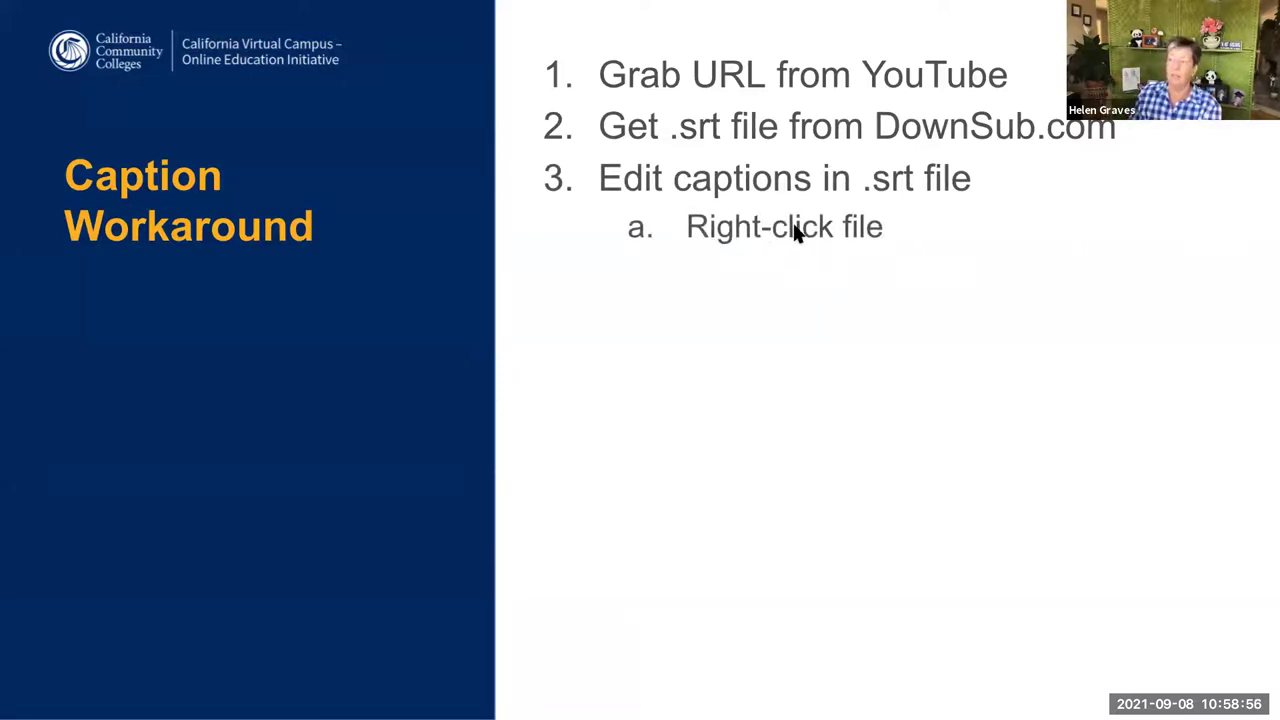
click(862, 398)
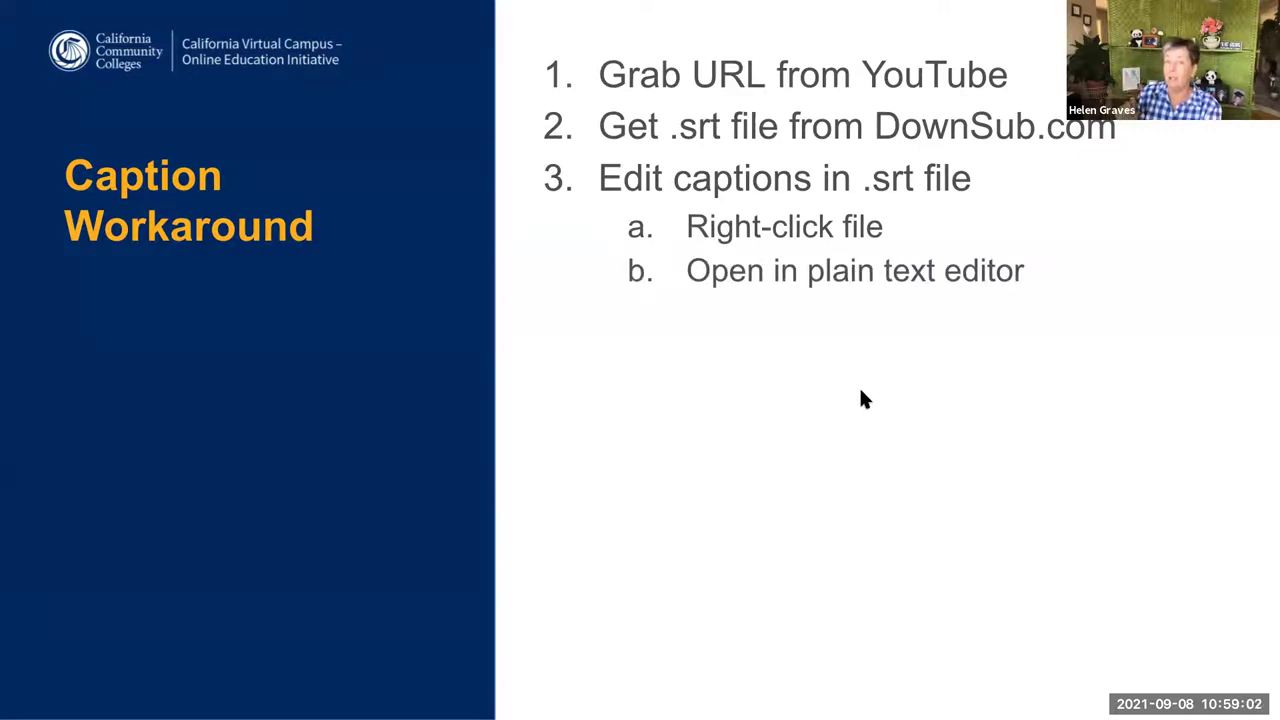
key(Right)
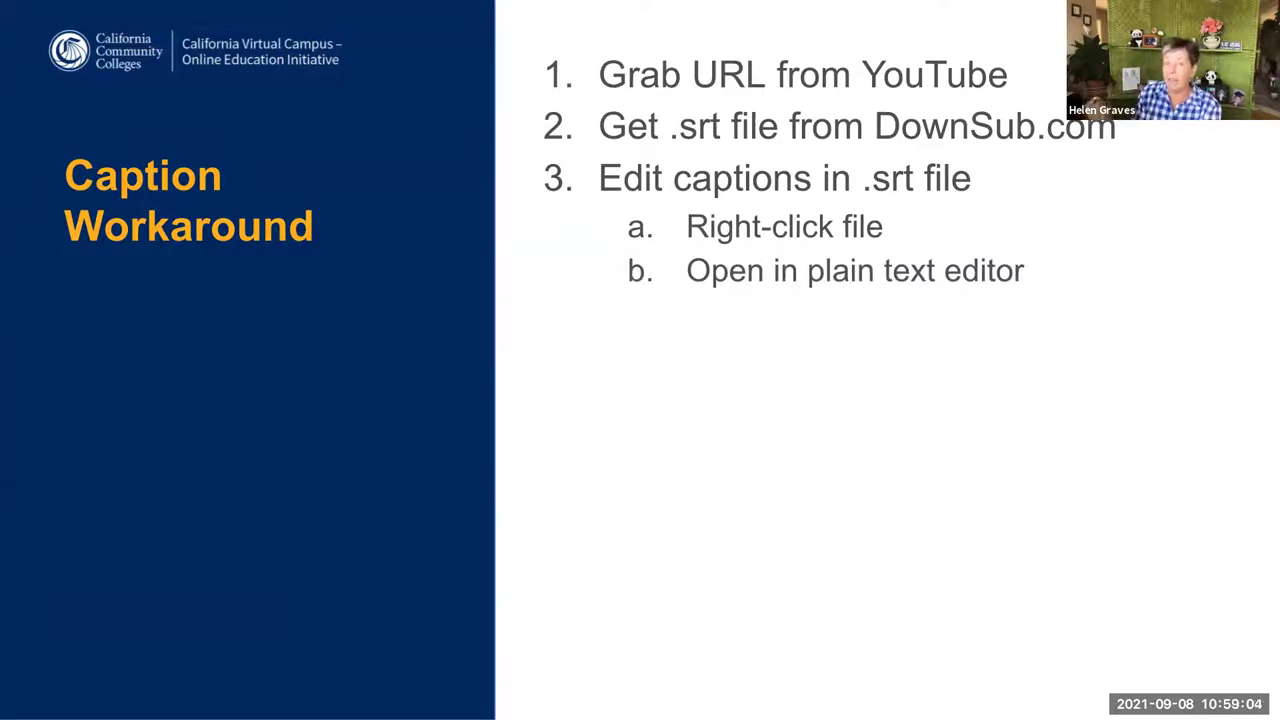